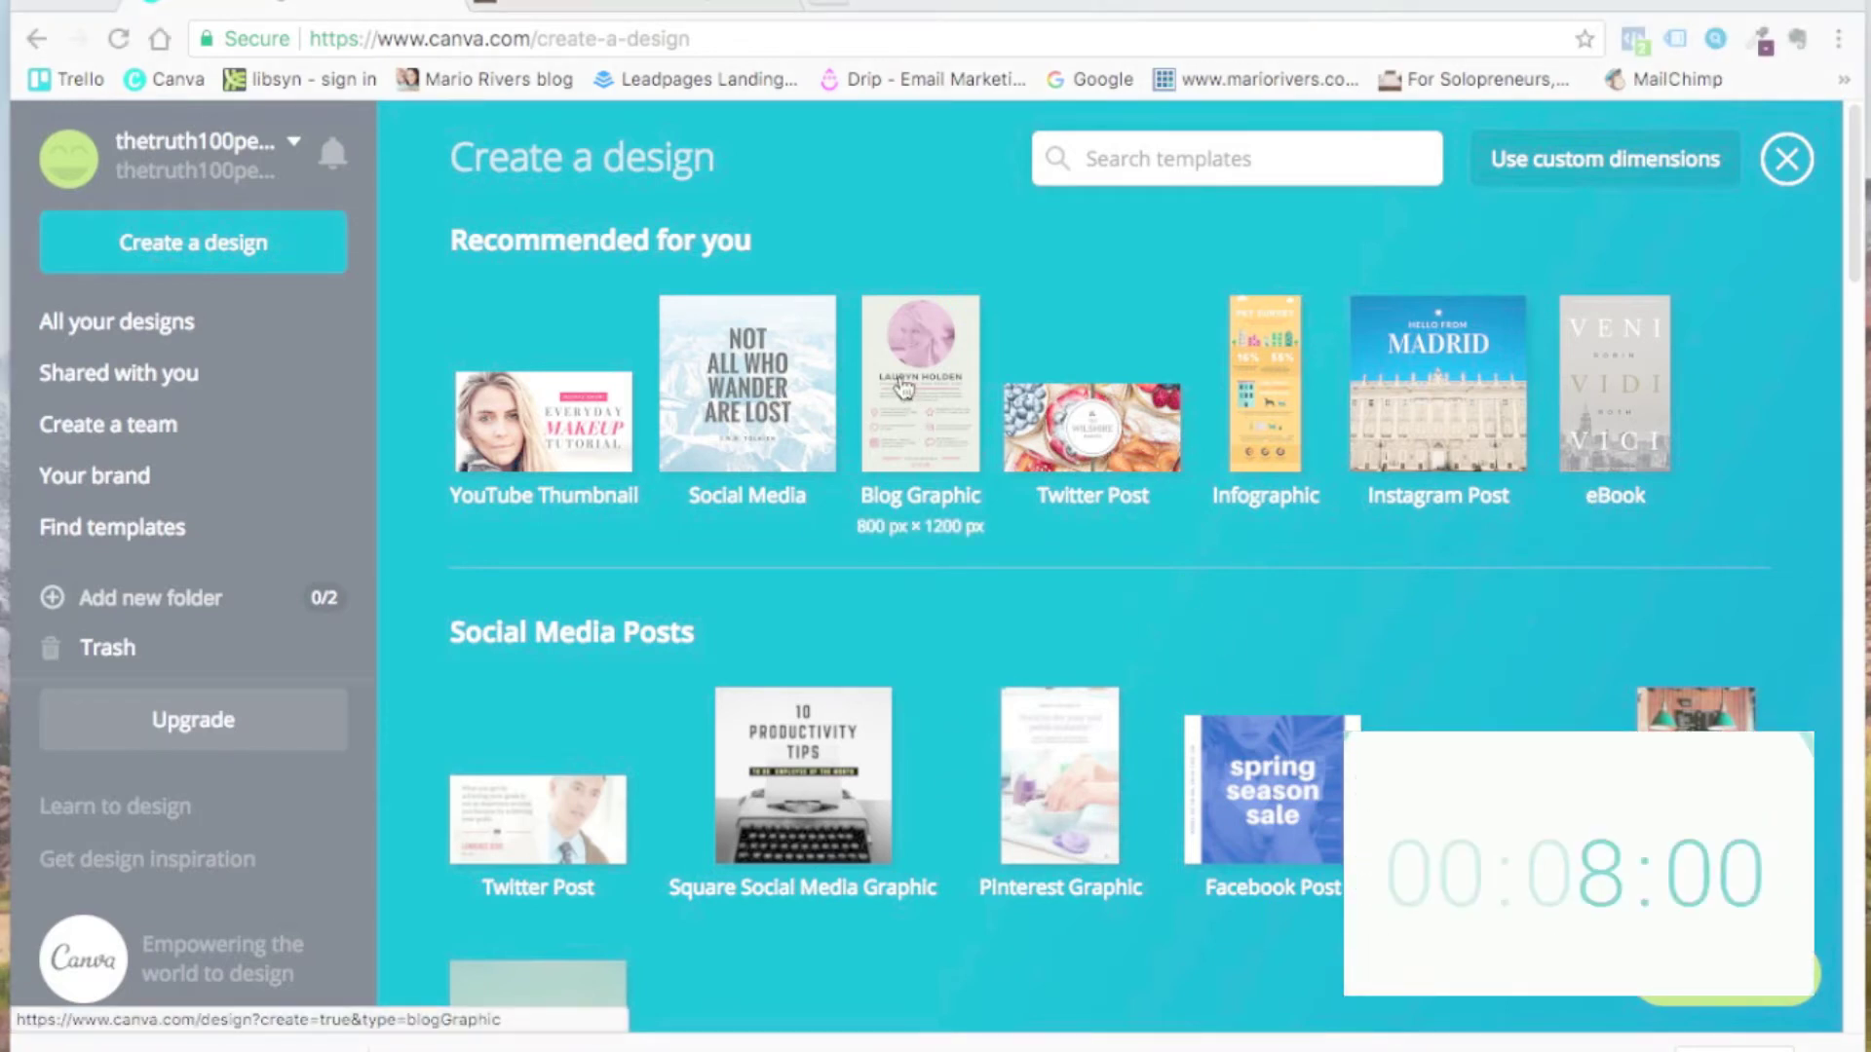
Step: Start a blank 800 × 1200 px Blog Graphic design
left_click(910, 406)
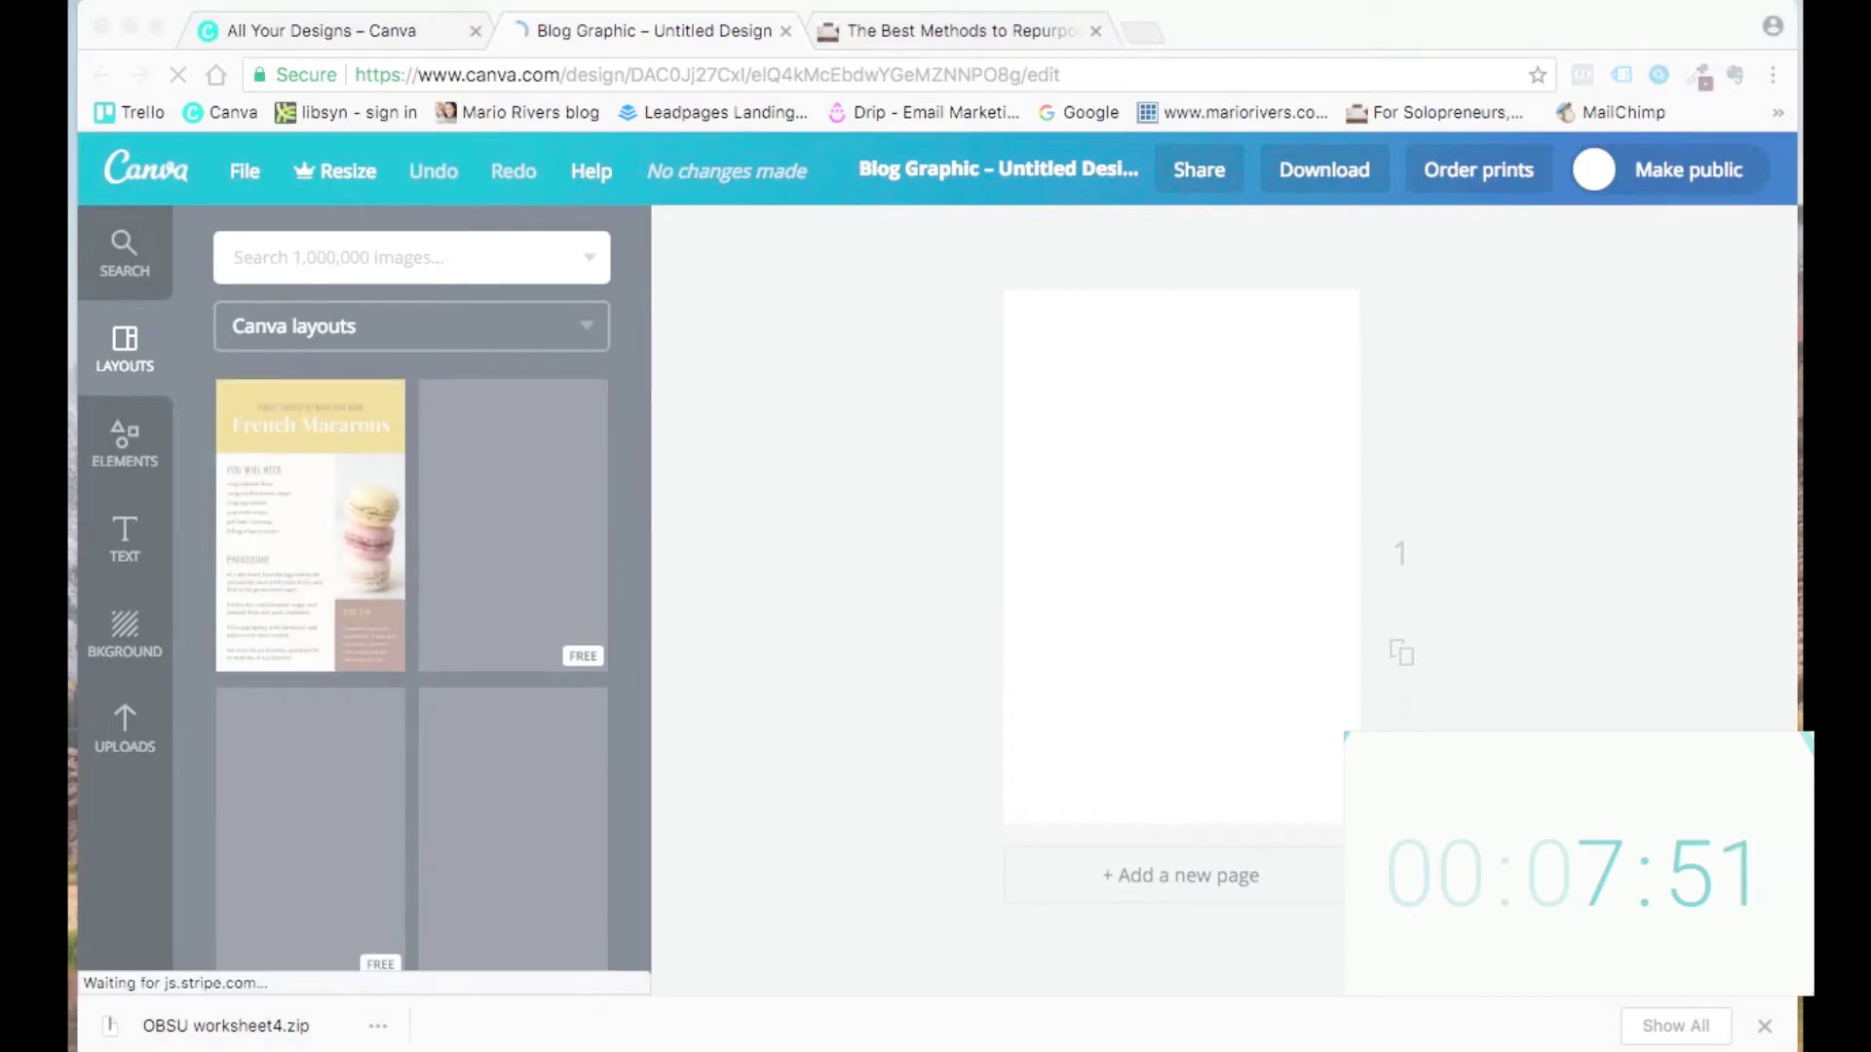
Step: Glance at the Content Challenge Worksheet image, then go to the repurpose-content blog post
key("super+Tab")
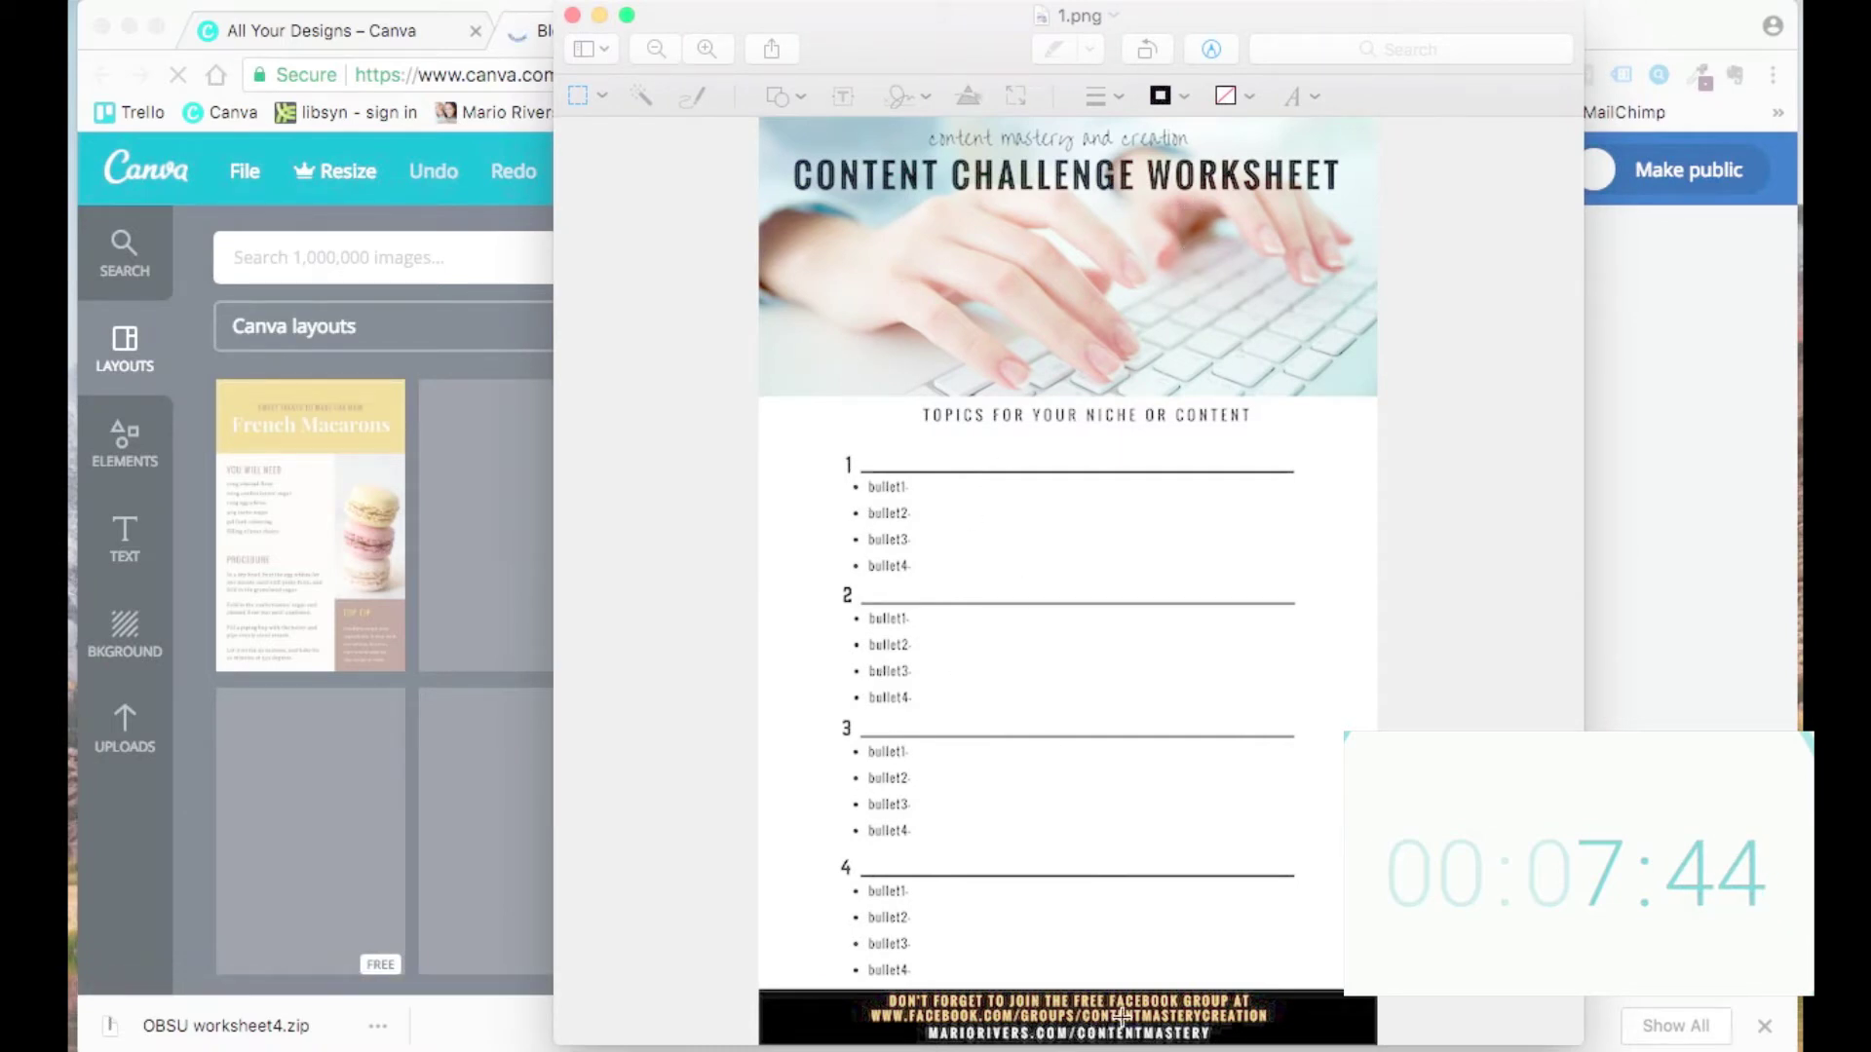
left_click(572, 15)
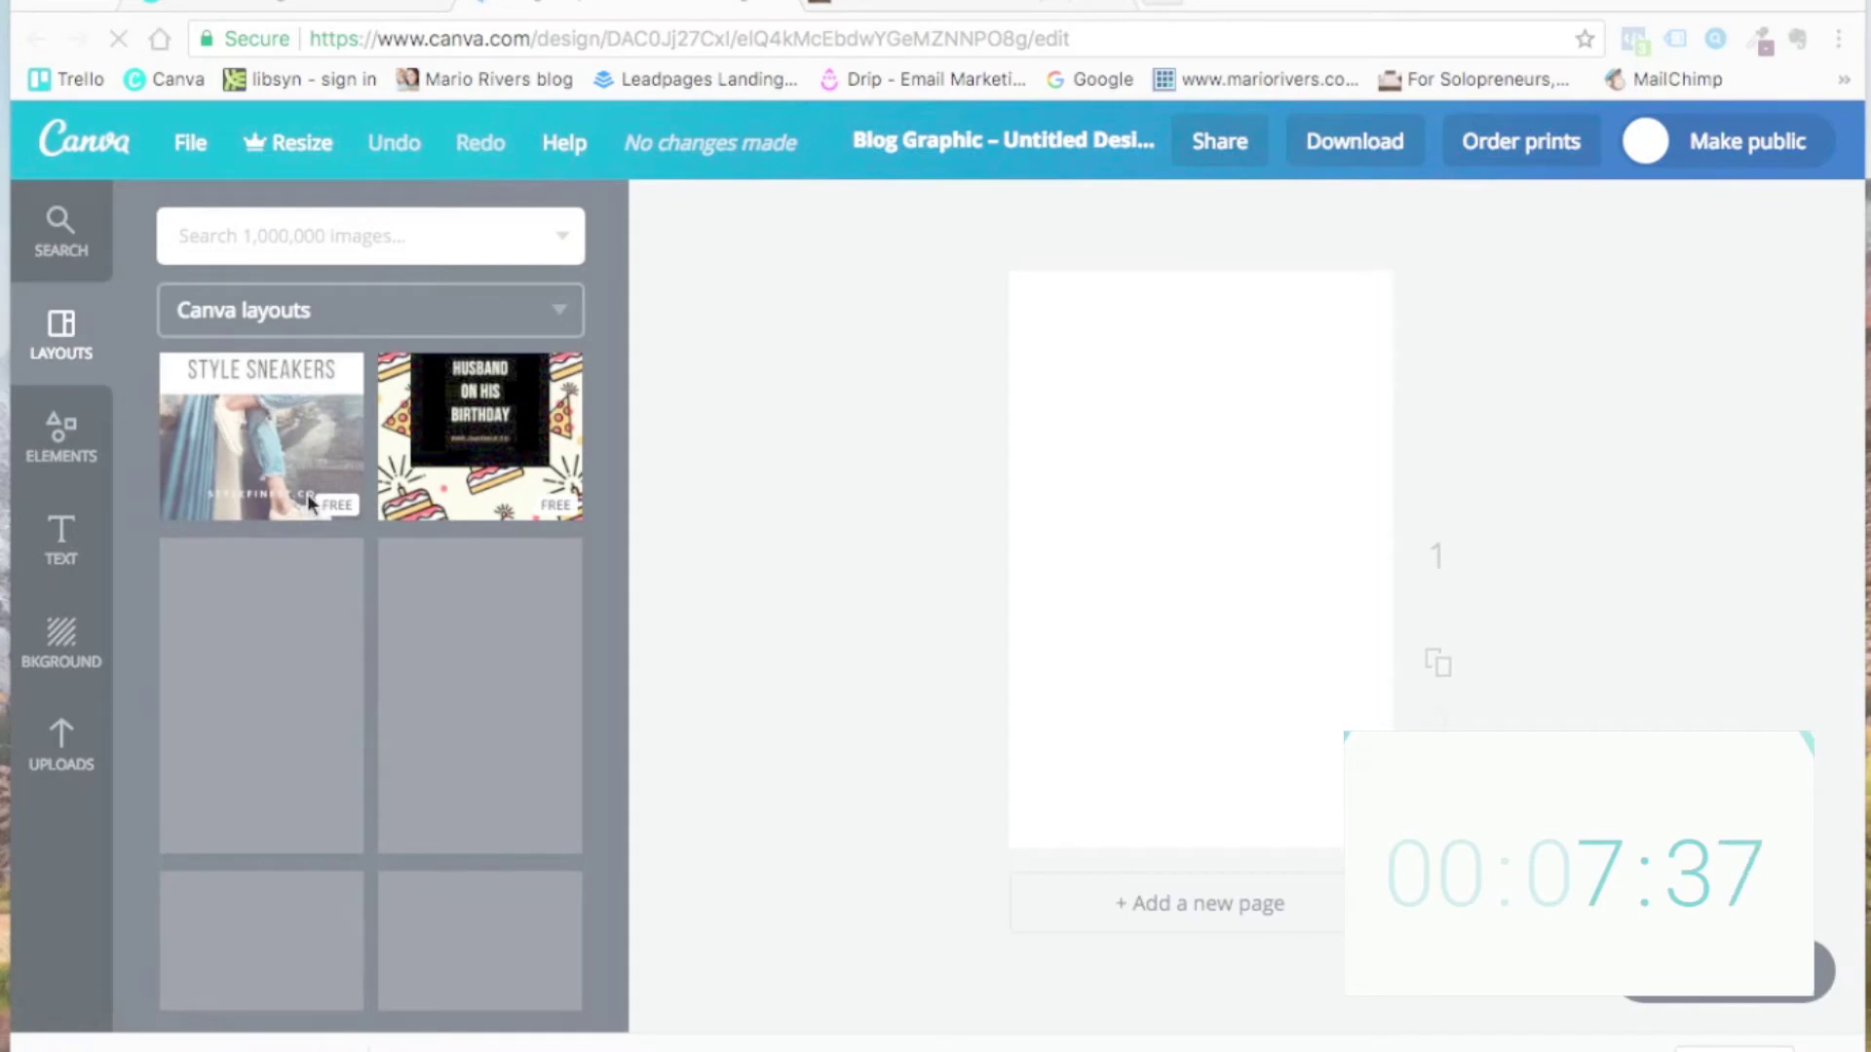
scroll(321, 505, "down", 3)
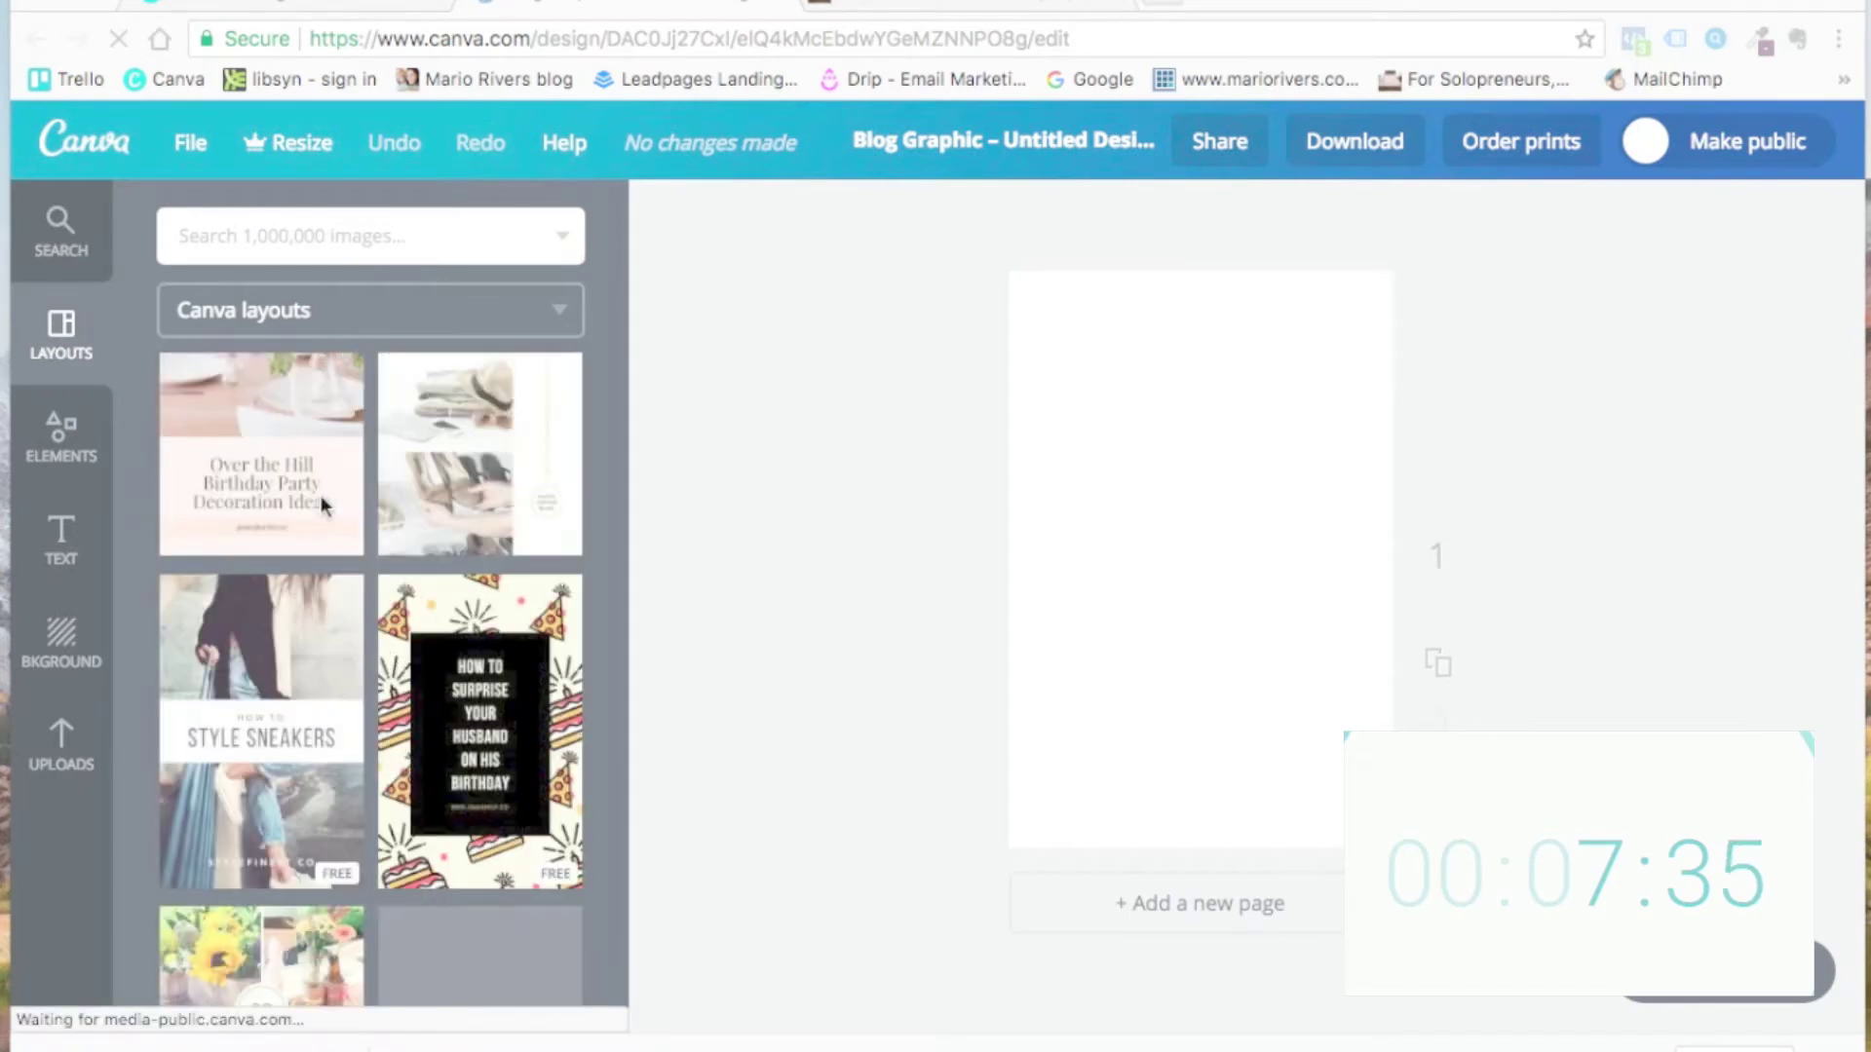
scroll(242, 532, "down", 4)
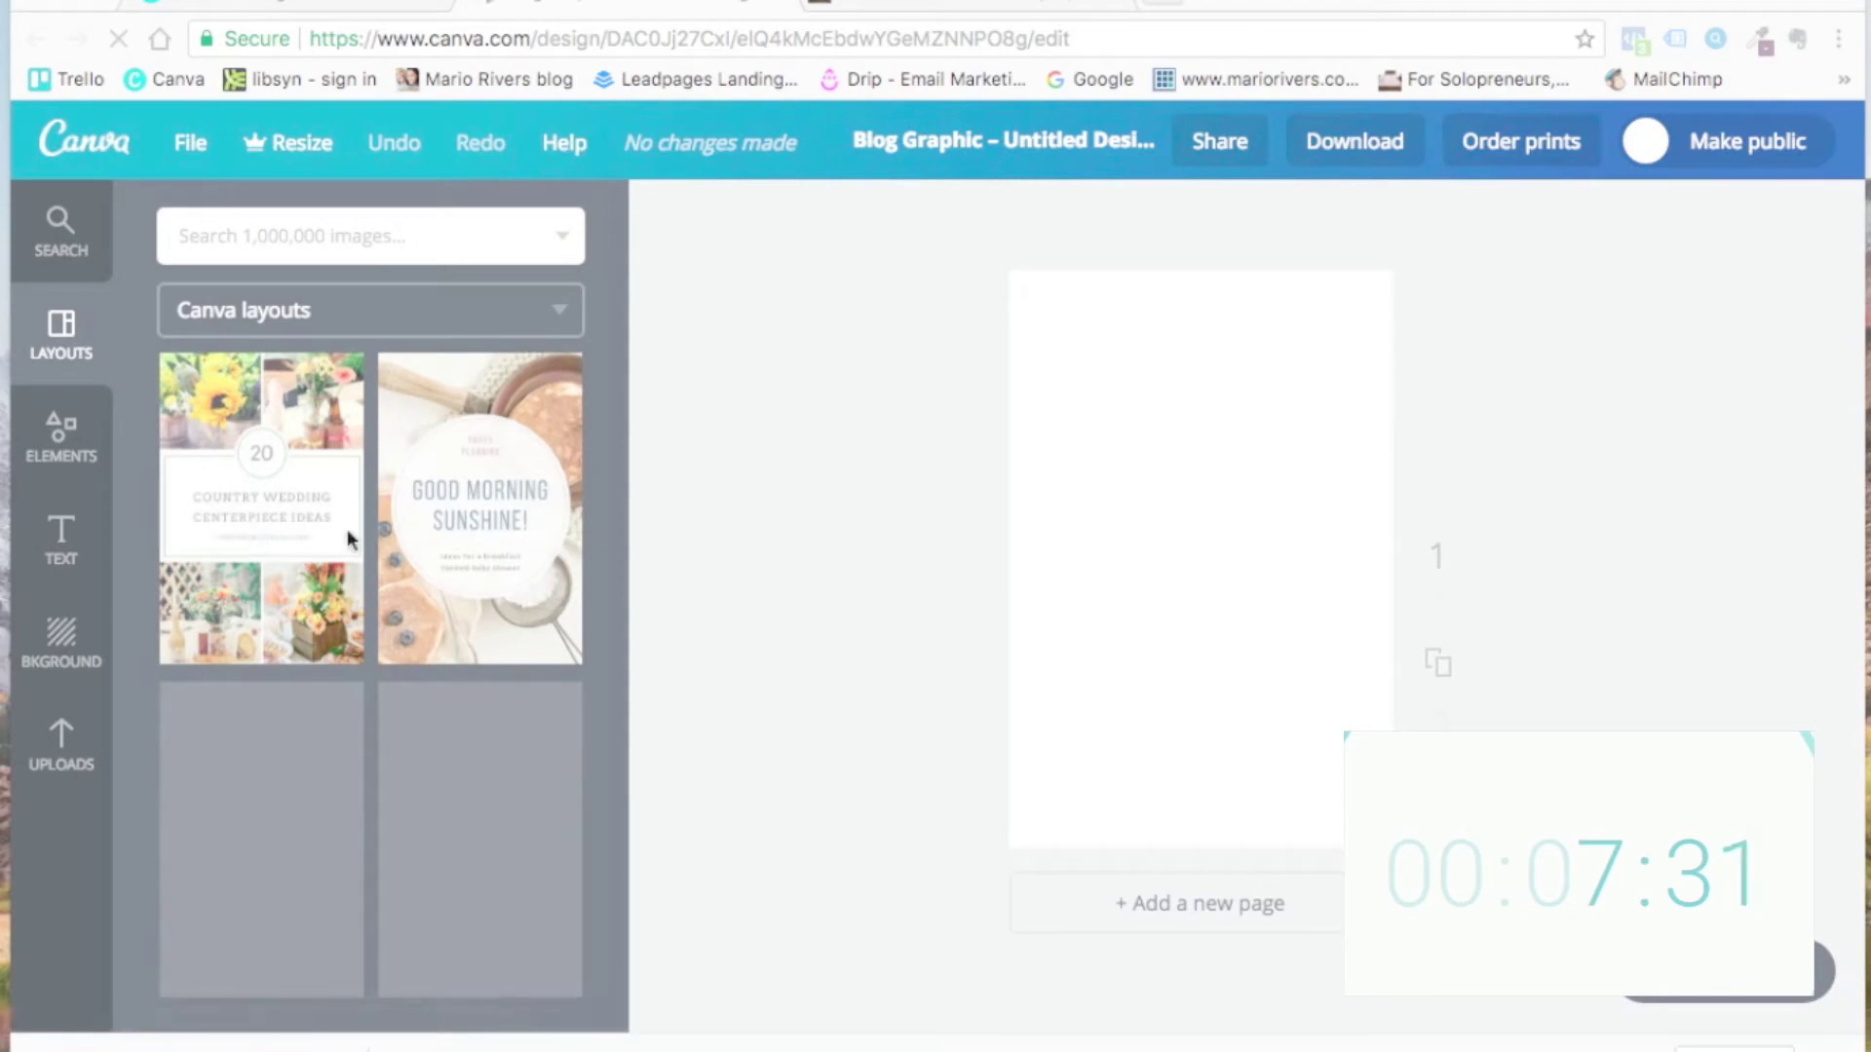
left_click(921, 10)
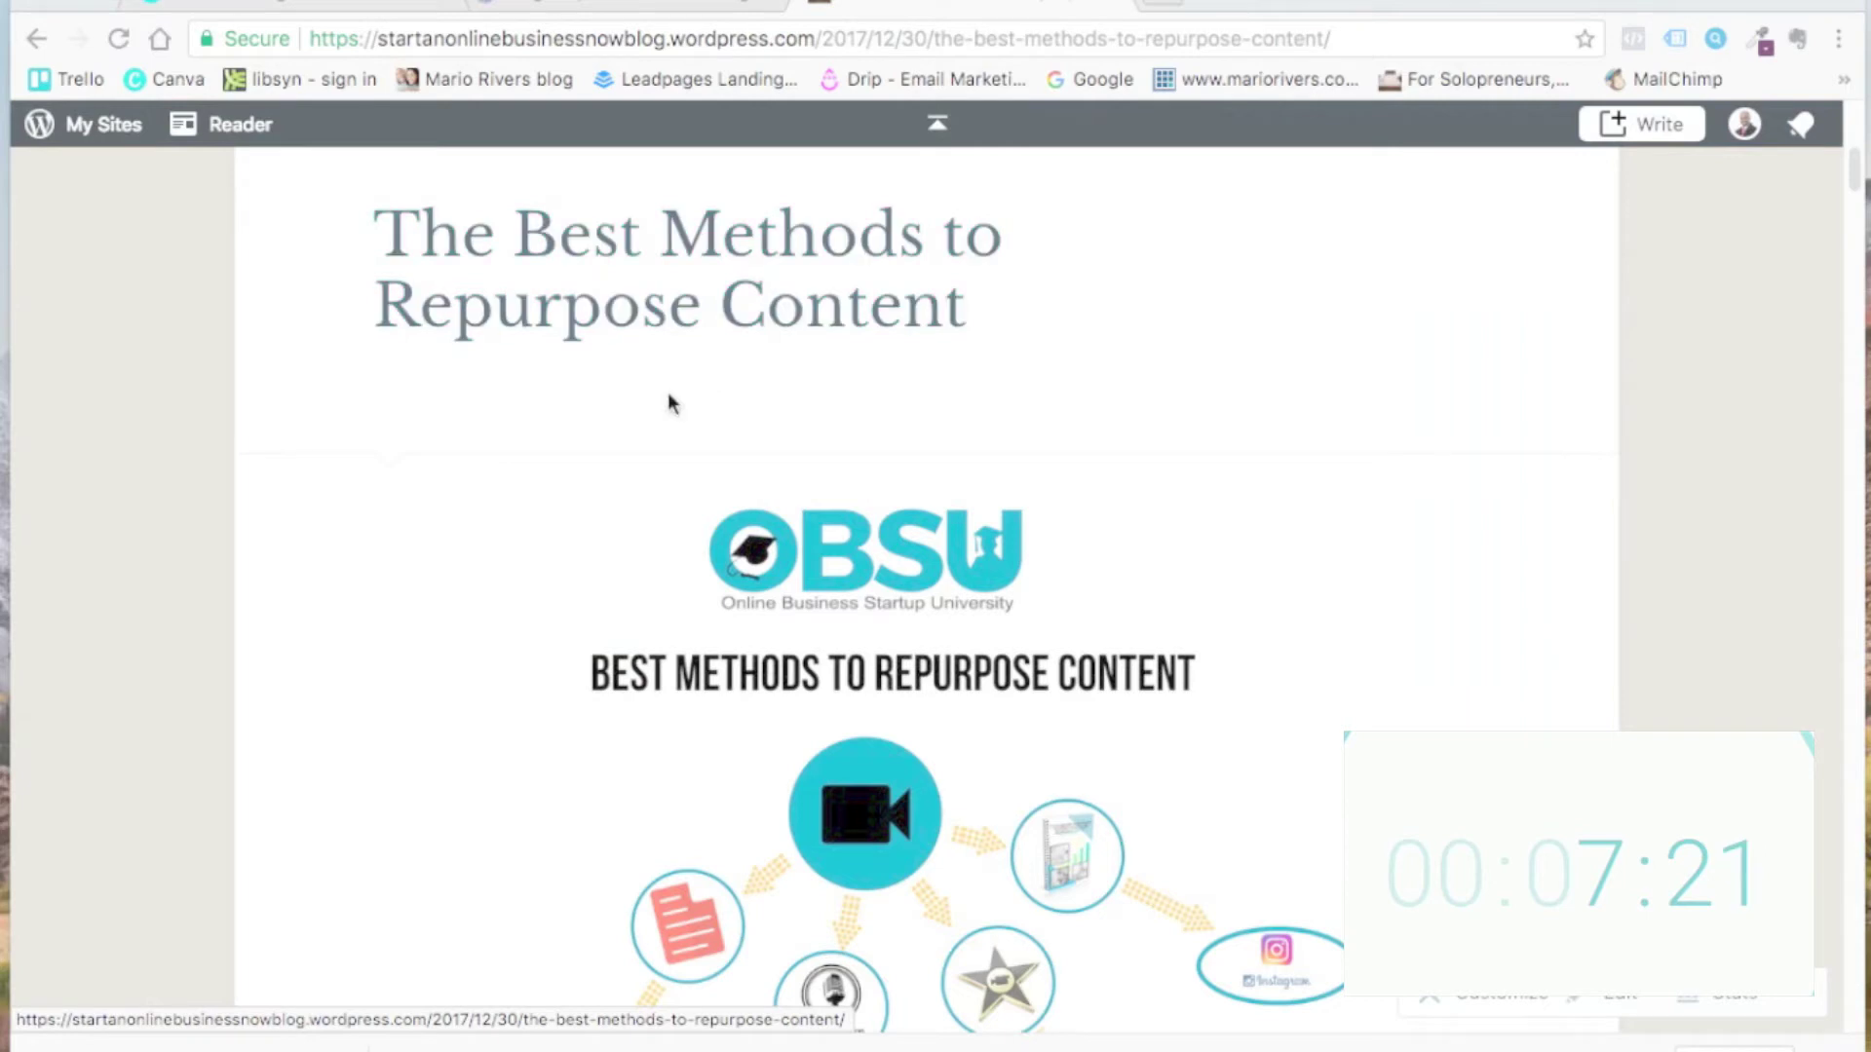
Step: Read through 'The Best Methods to Repurpose Content' post, then return to the Canva design
scroll(640, 336, "down", 3)
scroll(952, 414, "down", 10)
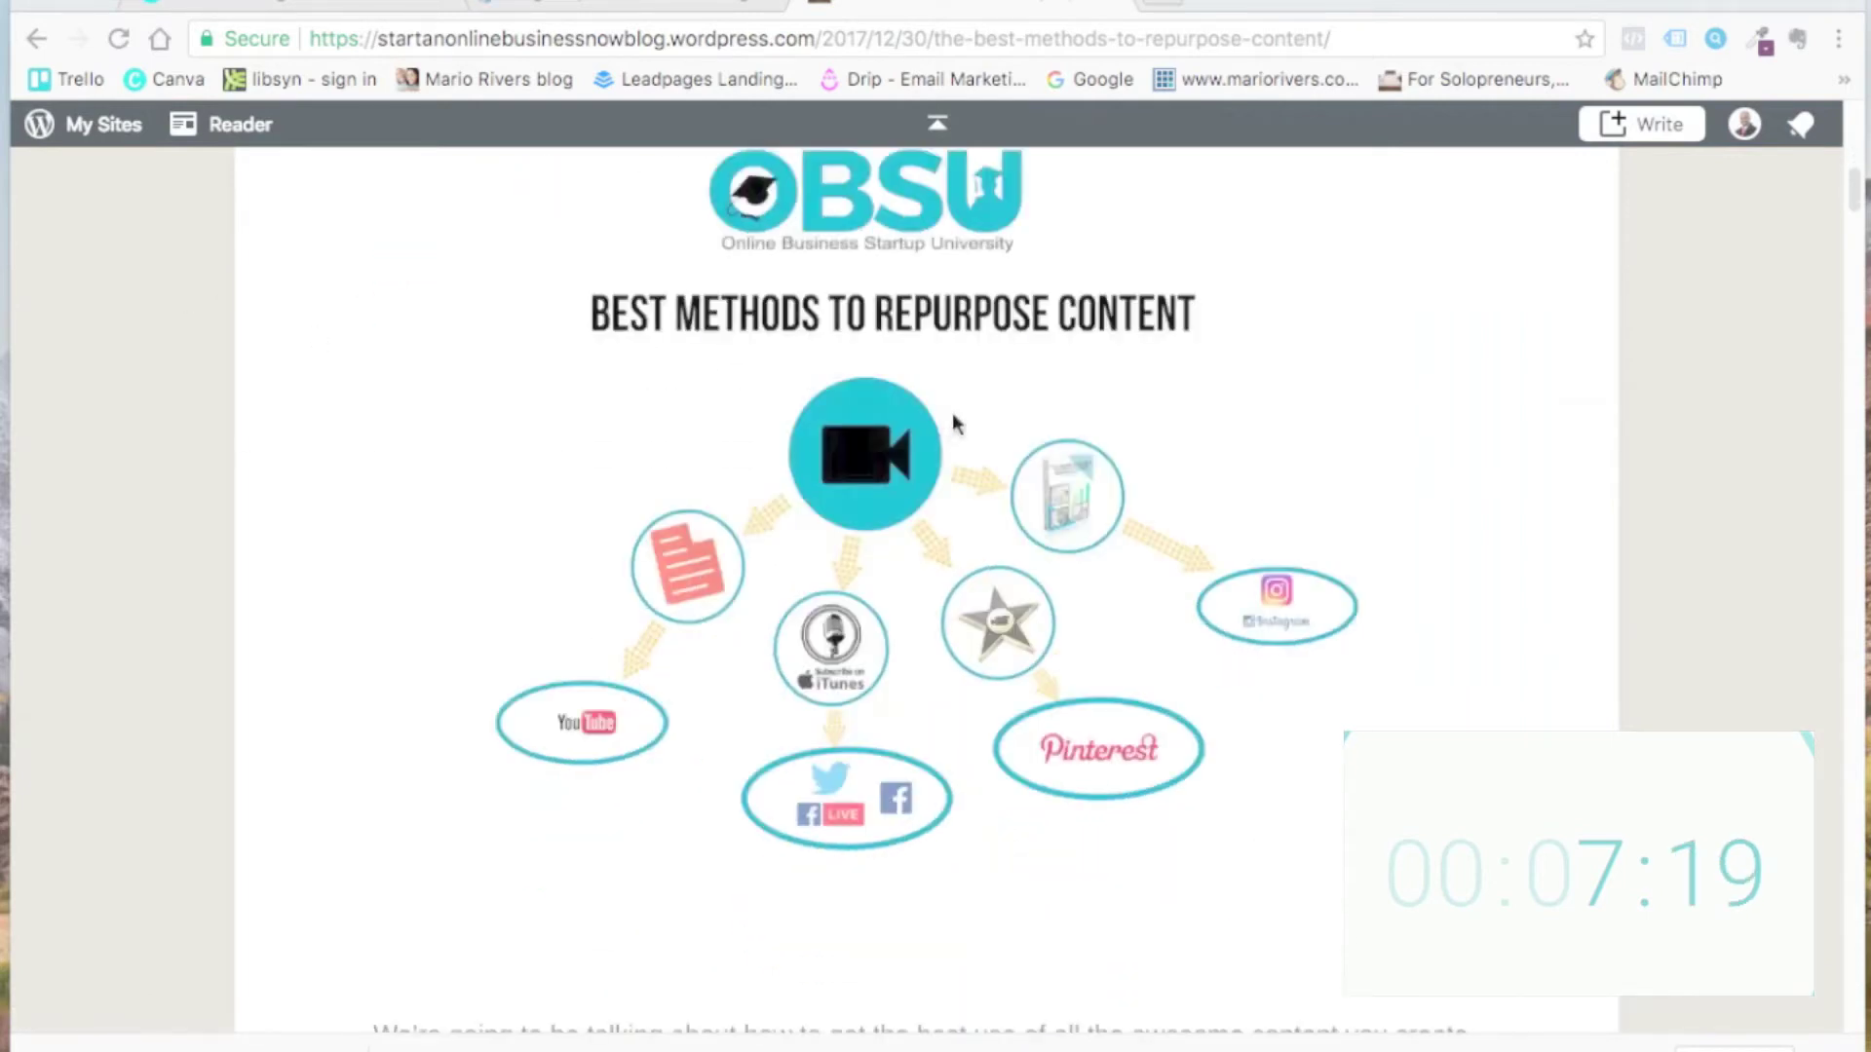
scroll(953, 421, "down", 2)
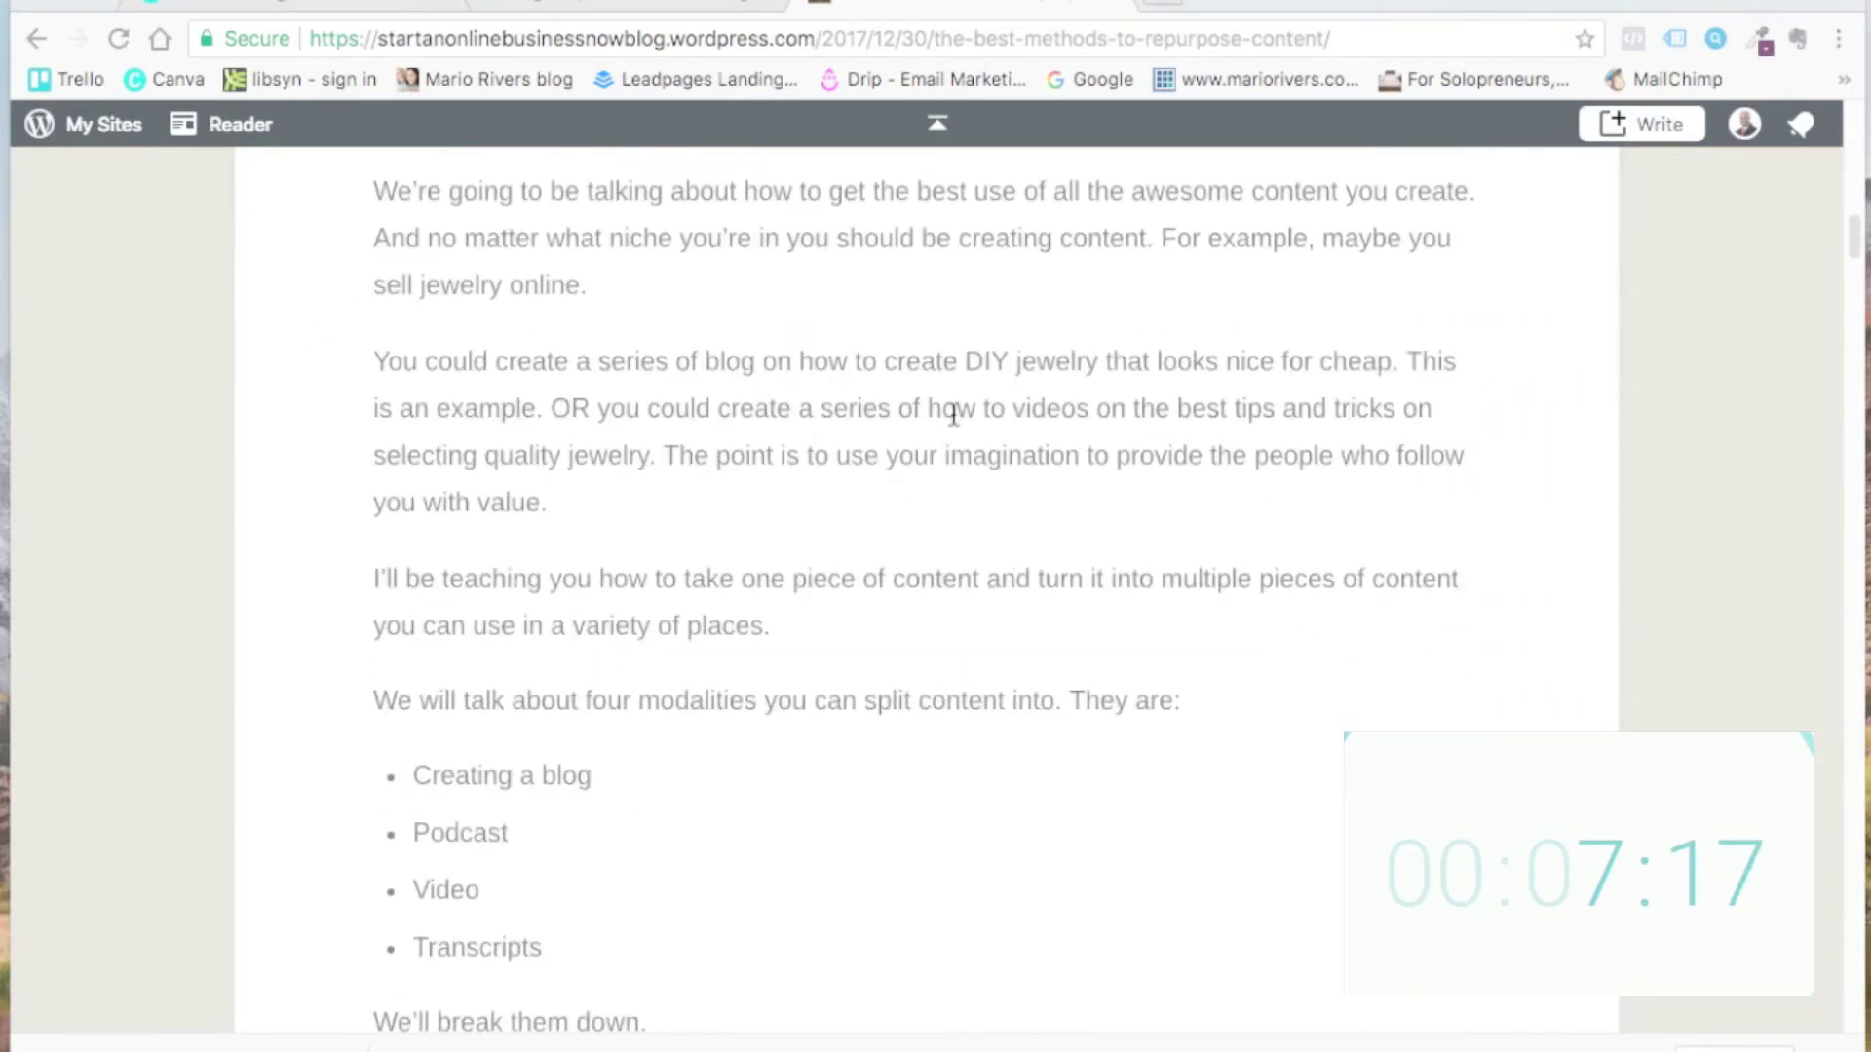
scroll(671, 393, "down", 3)
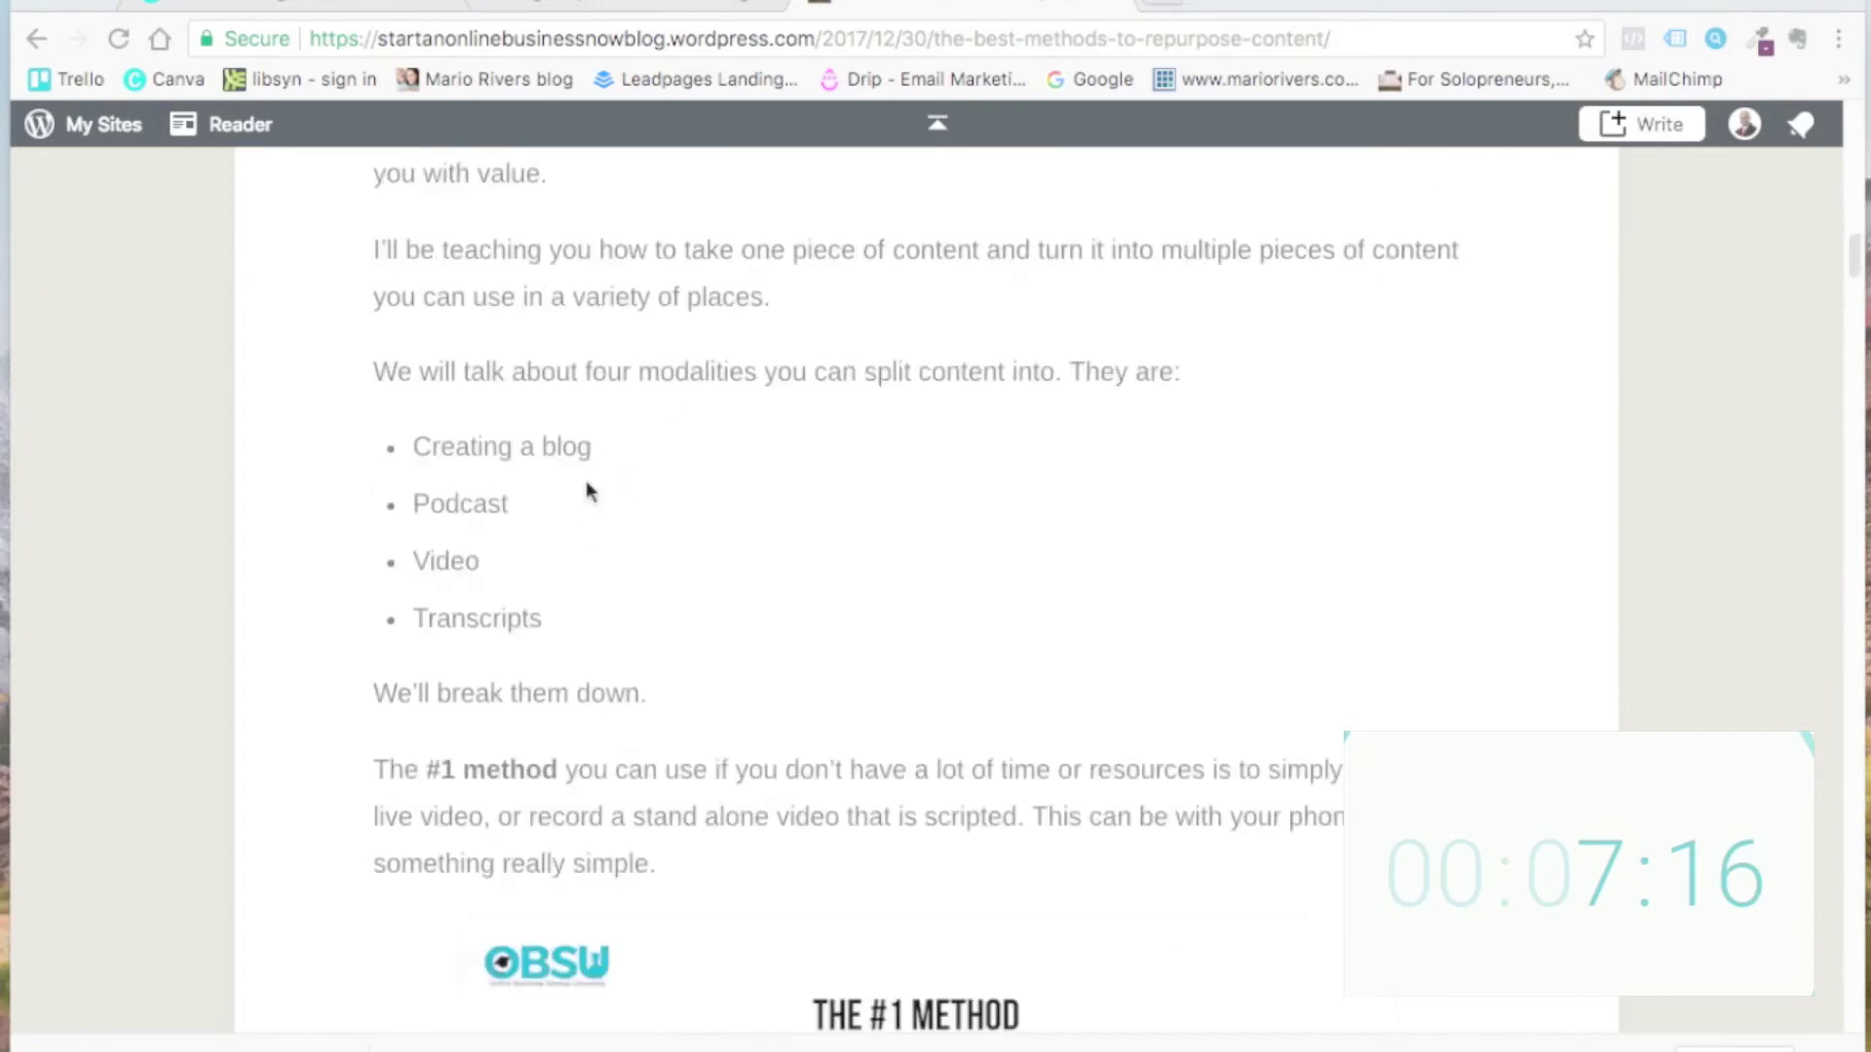
scroll(713, 388, "down", 15)
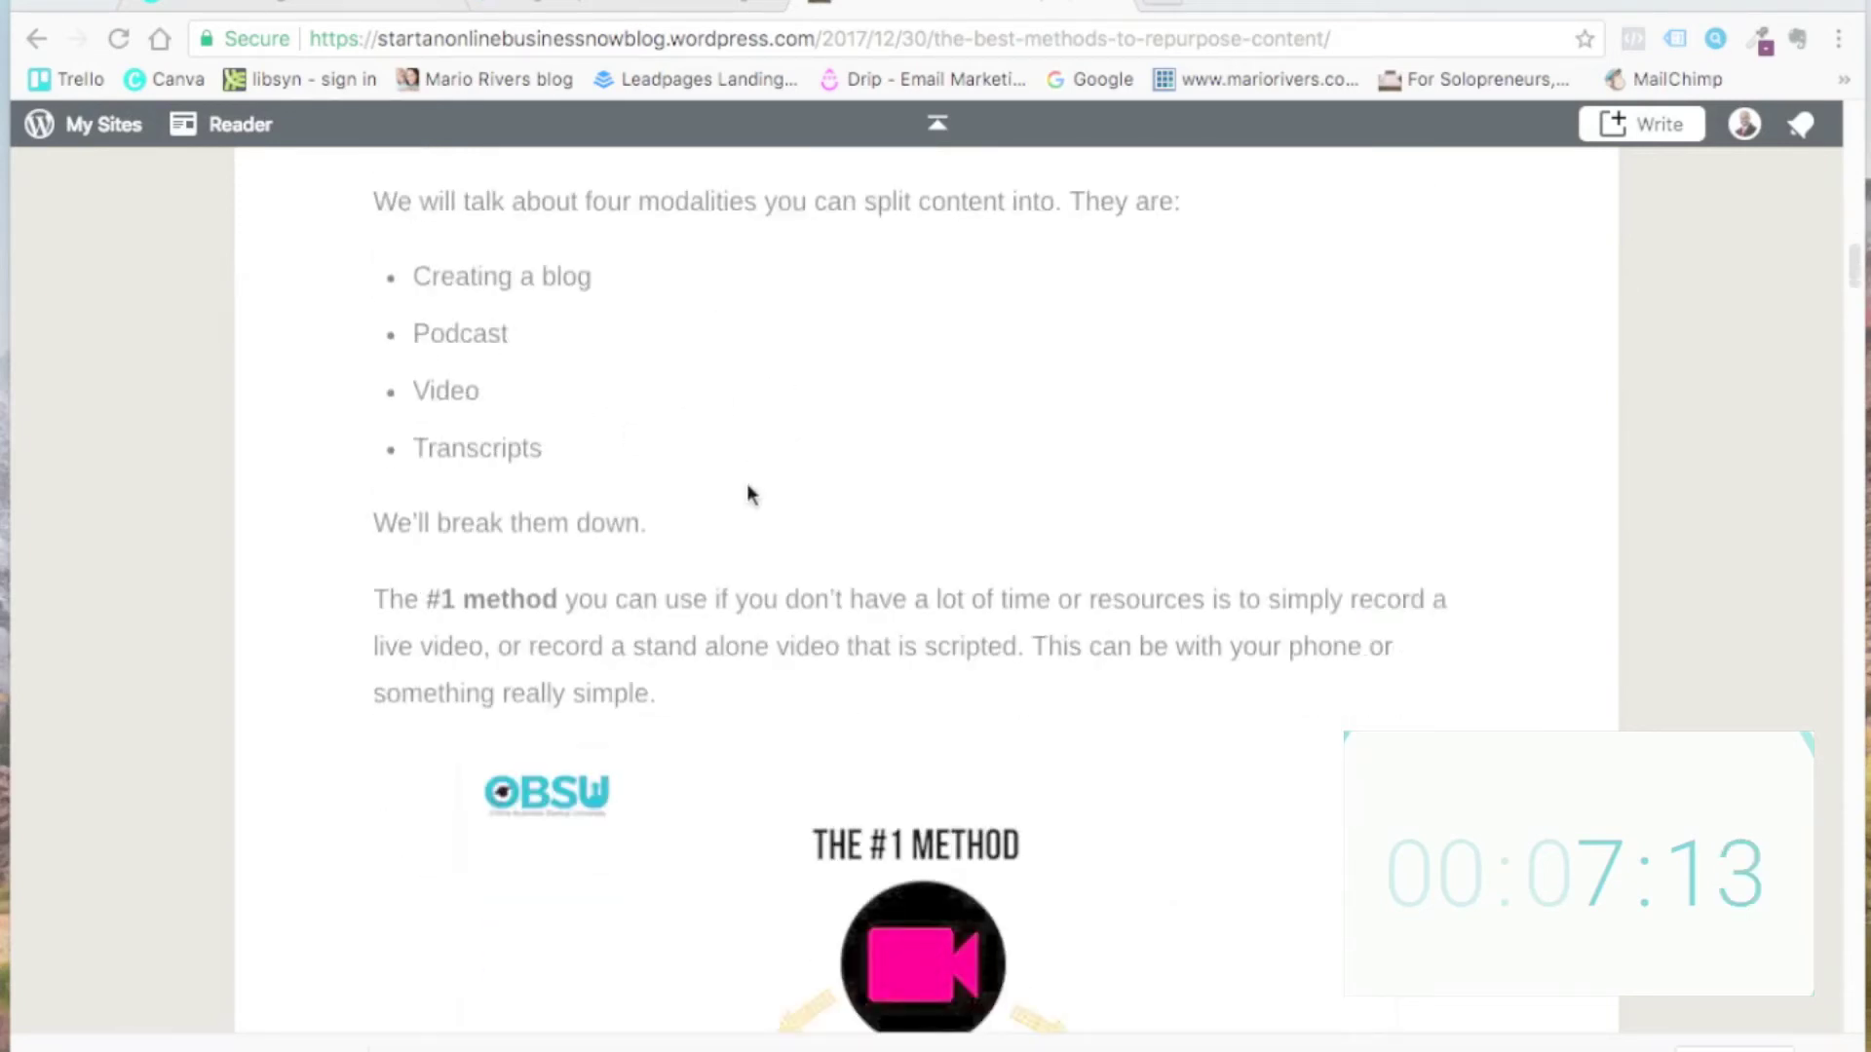
scroll(945, 611, "down", 15)
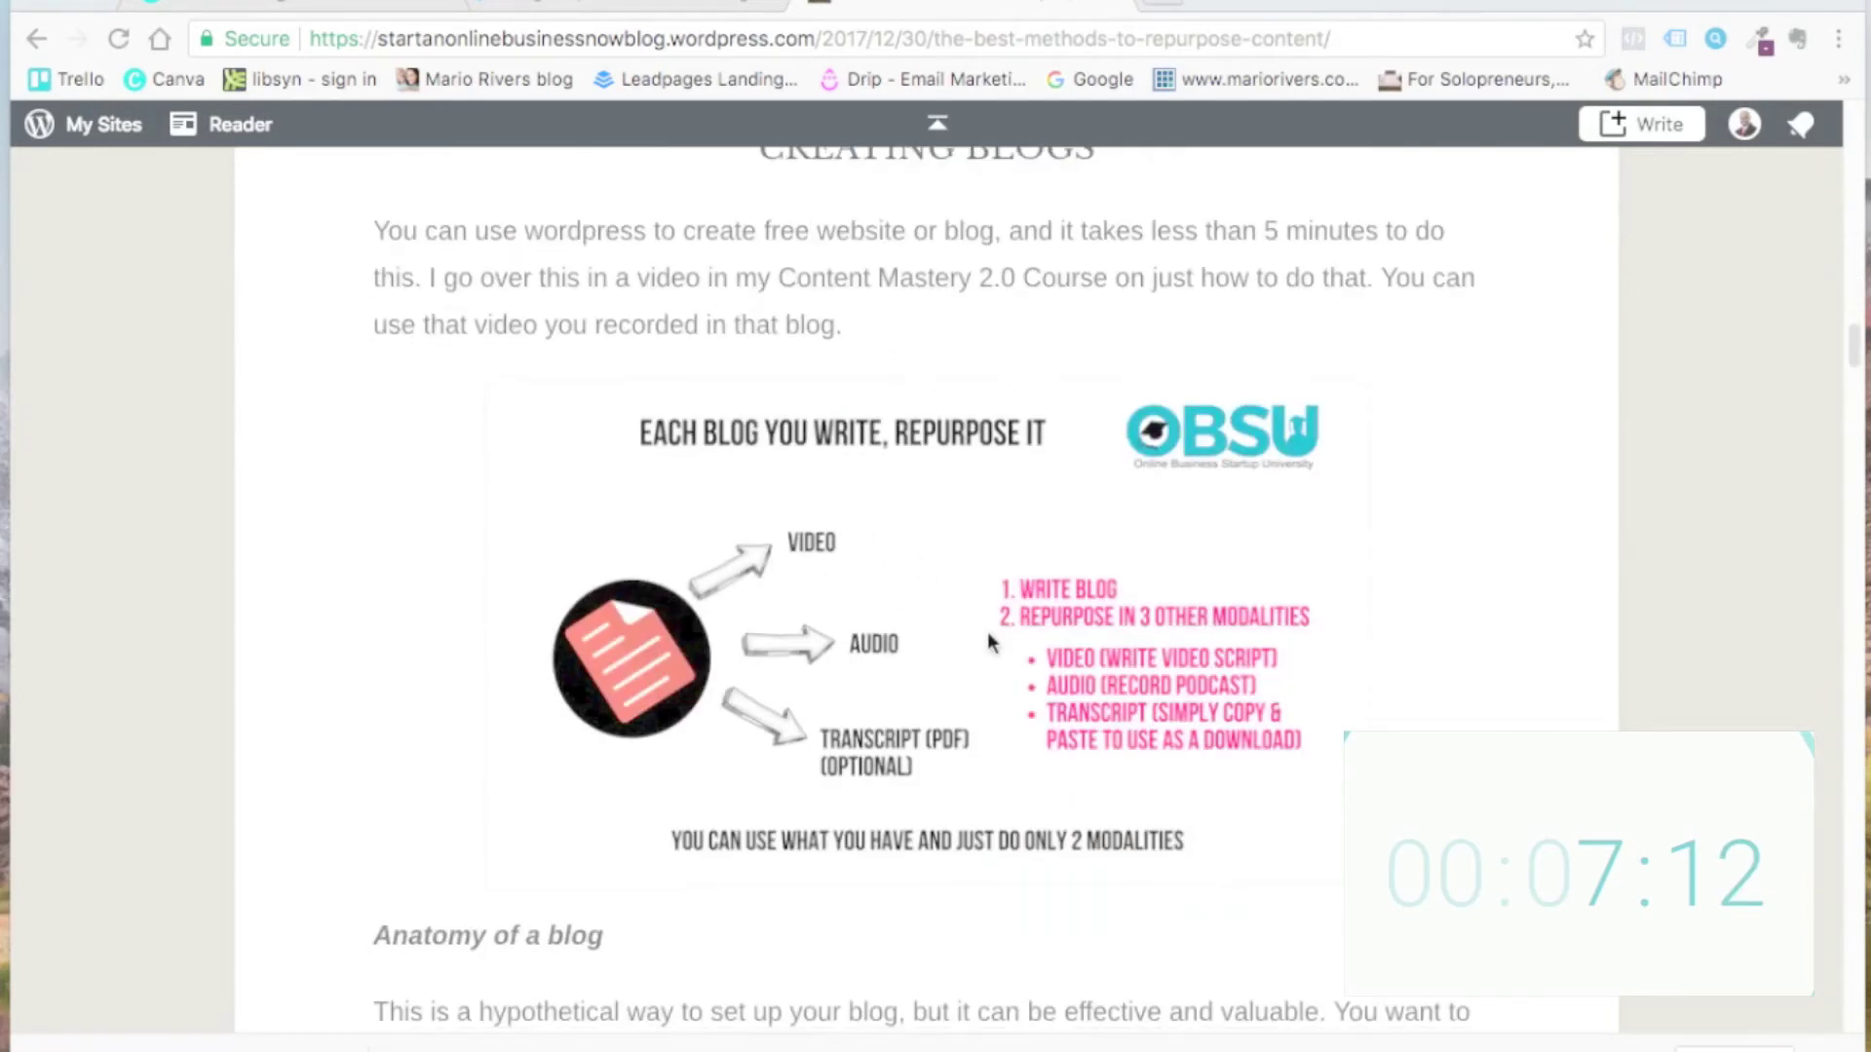
scroll(979, 627, "up", 5)
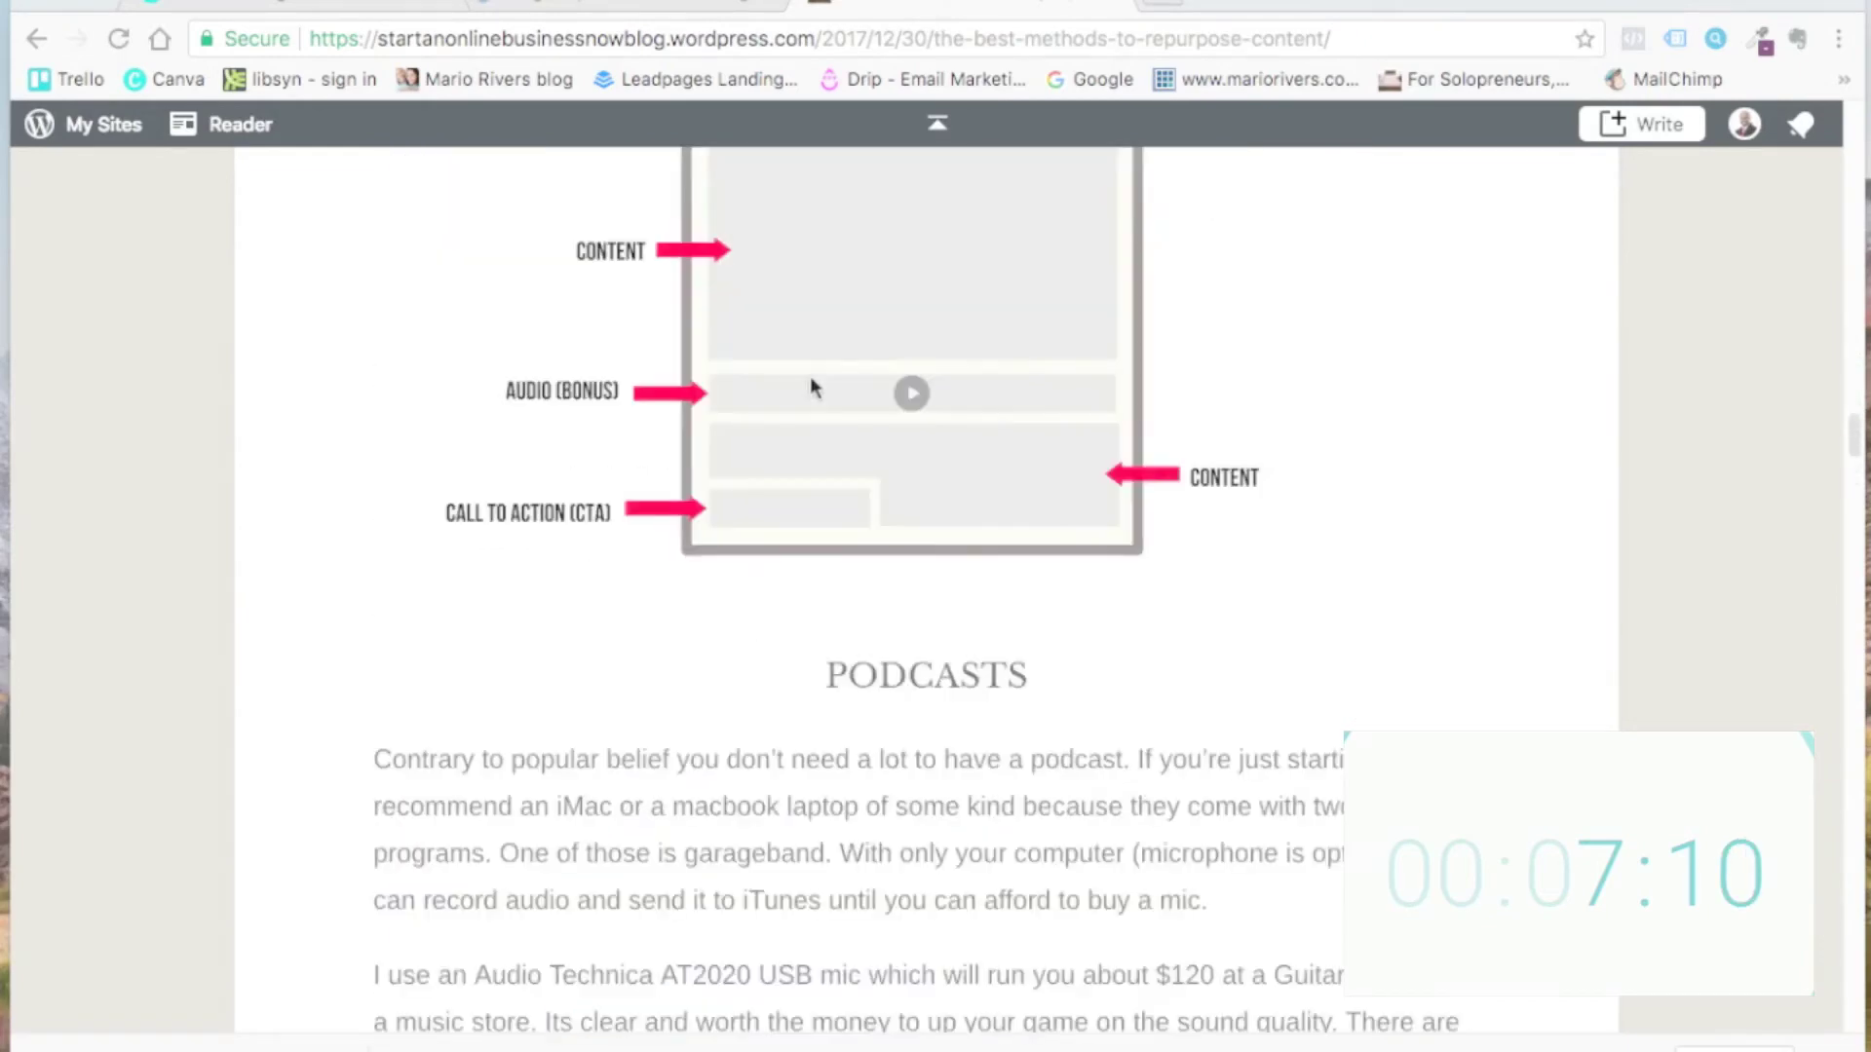
key("ctrl+shift+Tab")
scroll(305, 539, "down", 5)
Step: Replace the French Macarons page content with the Perfect Burger layout from the Layouts panel
scroll(305, 539, "down", 1)
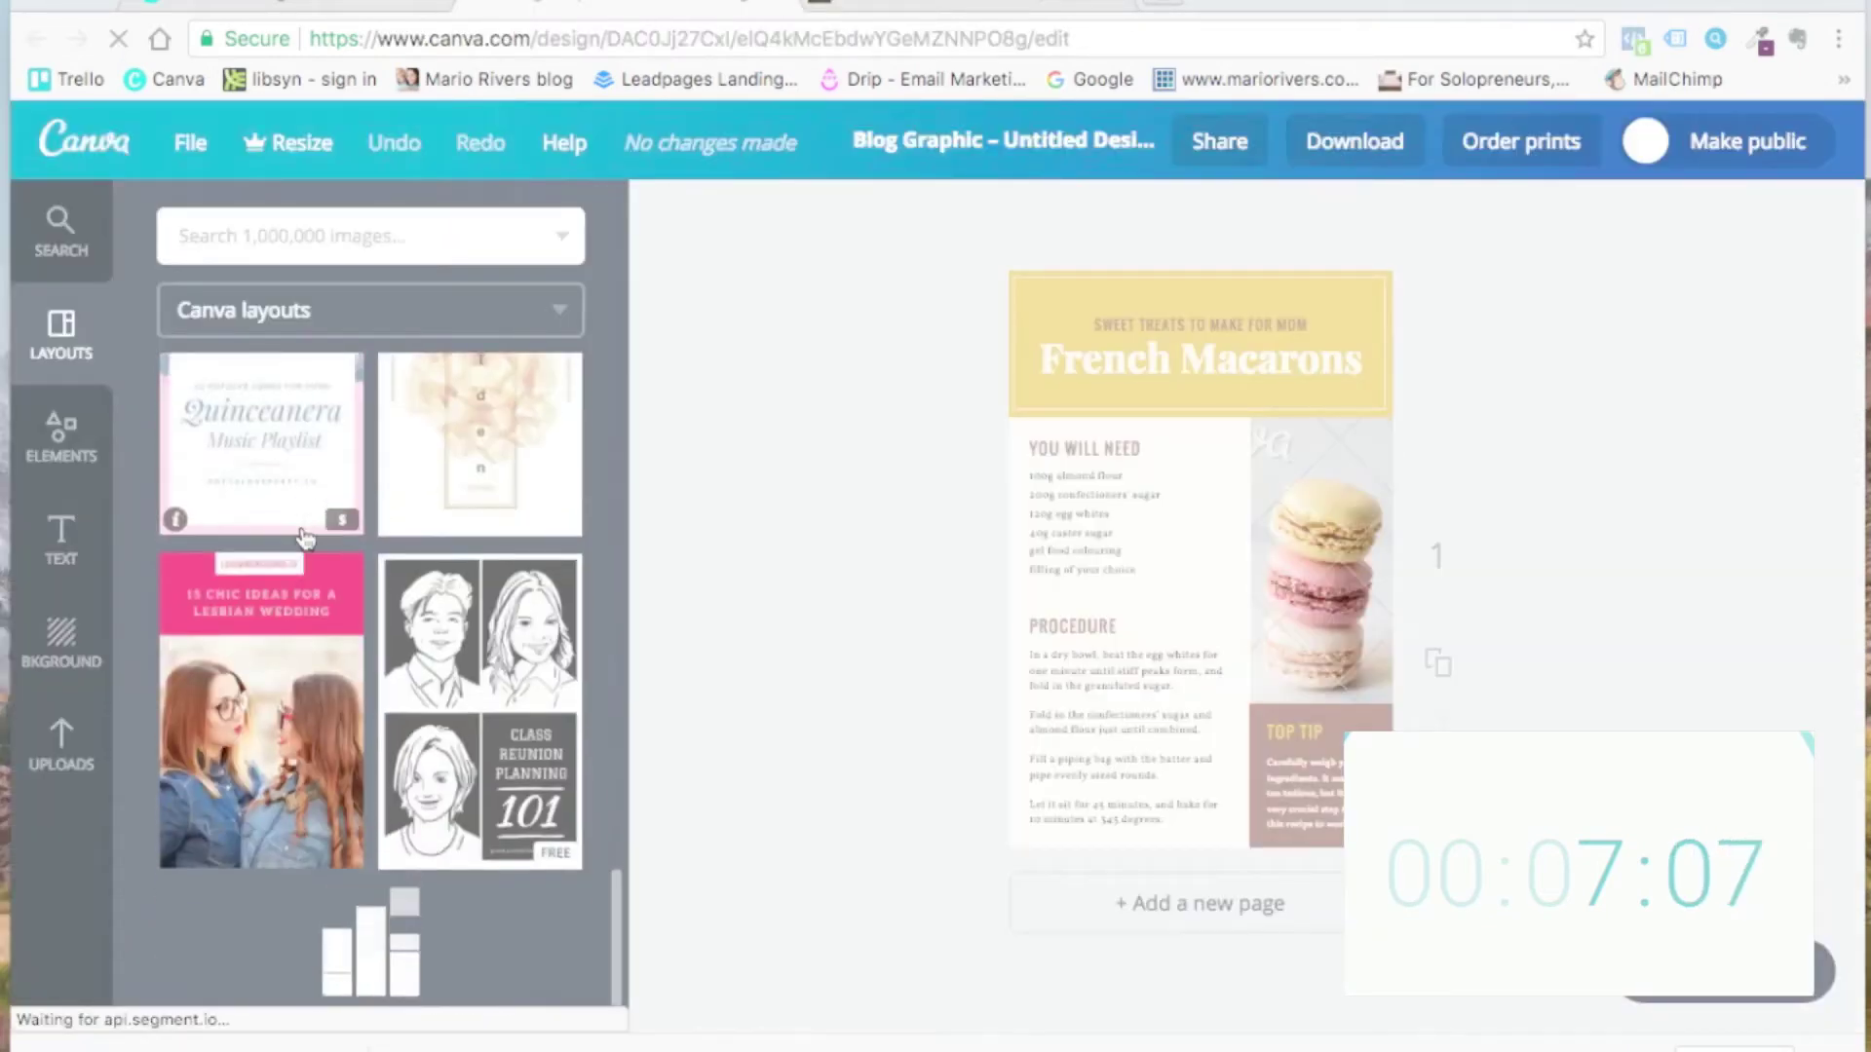
scroll(404, 655, "down", 10)
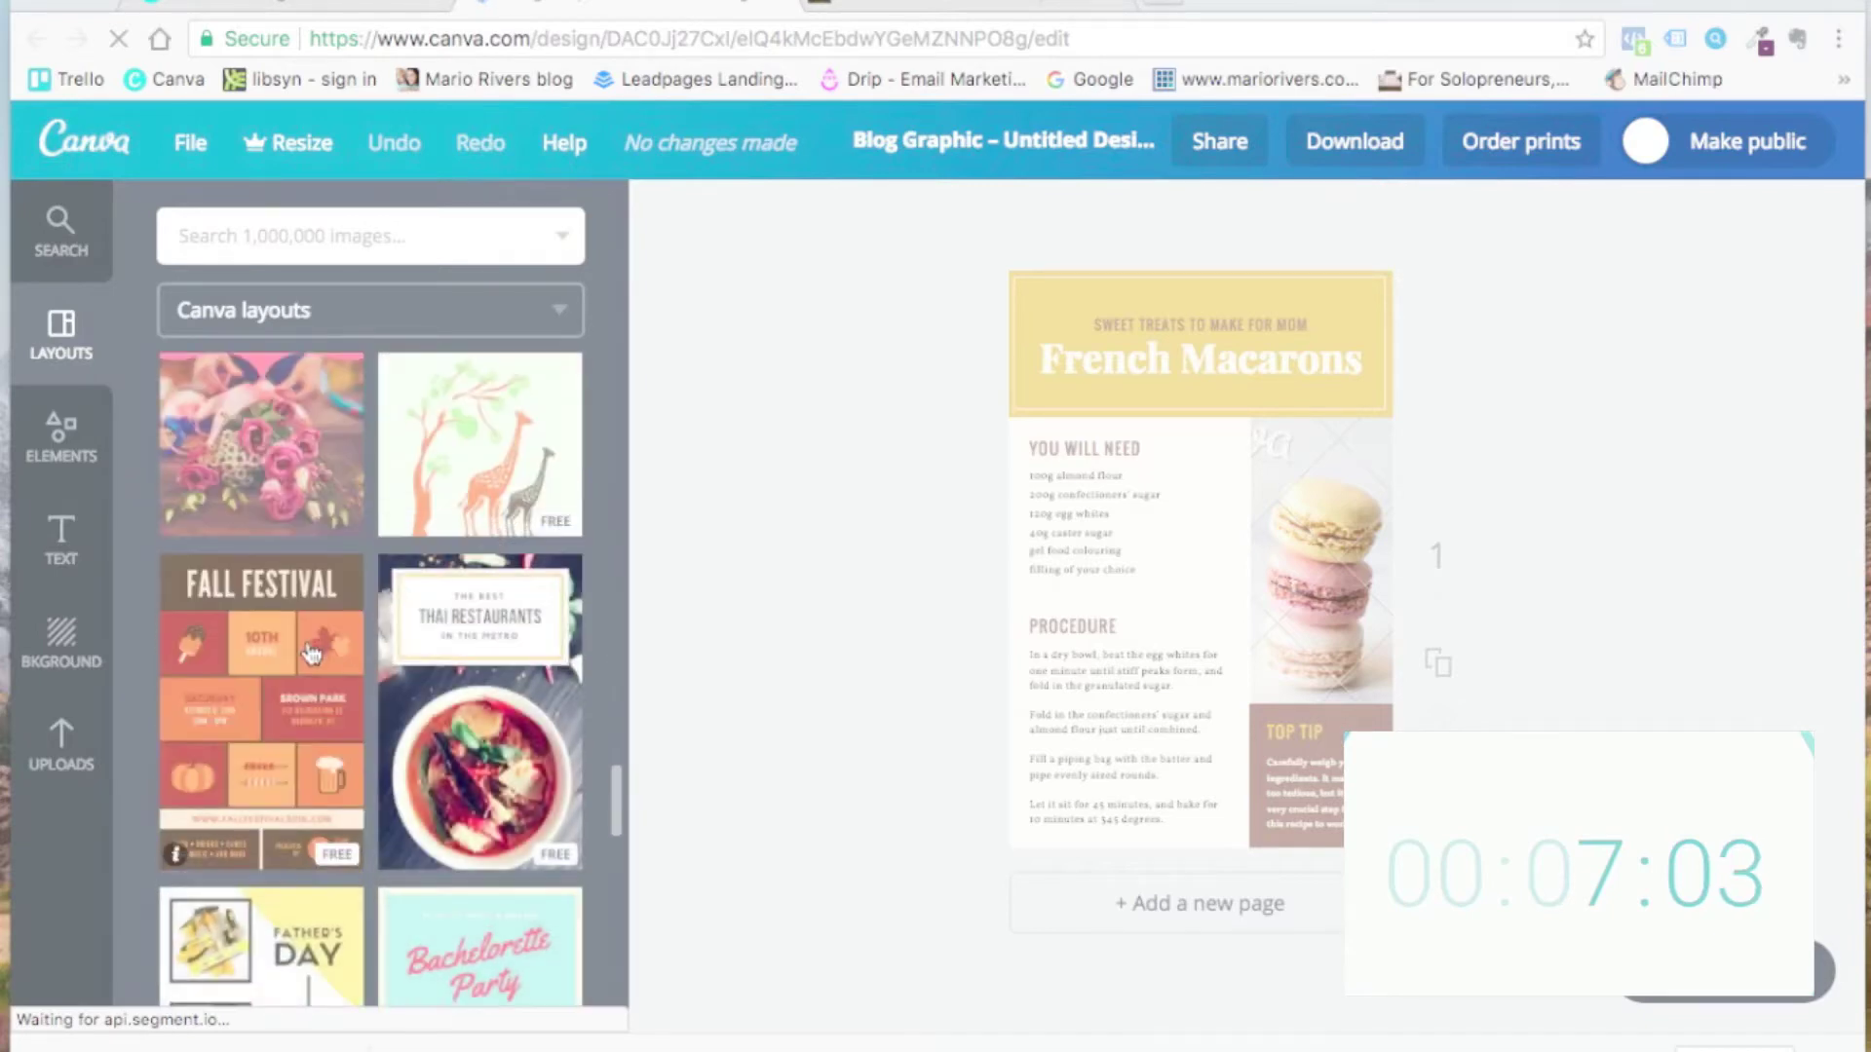
scroll(322, 653, "down", 8)
scroll(311, 653, "down", 10)
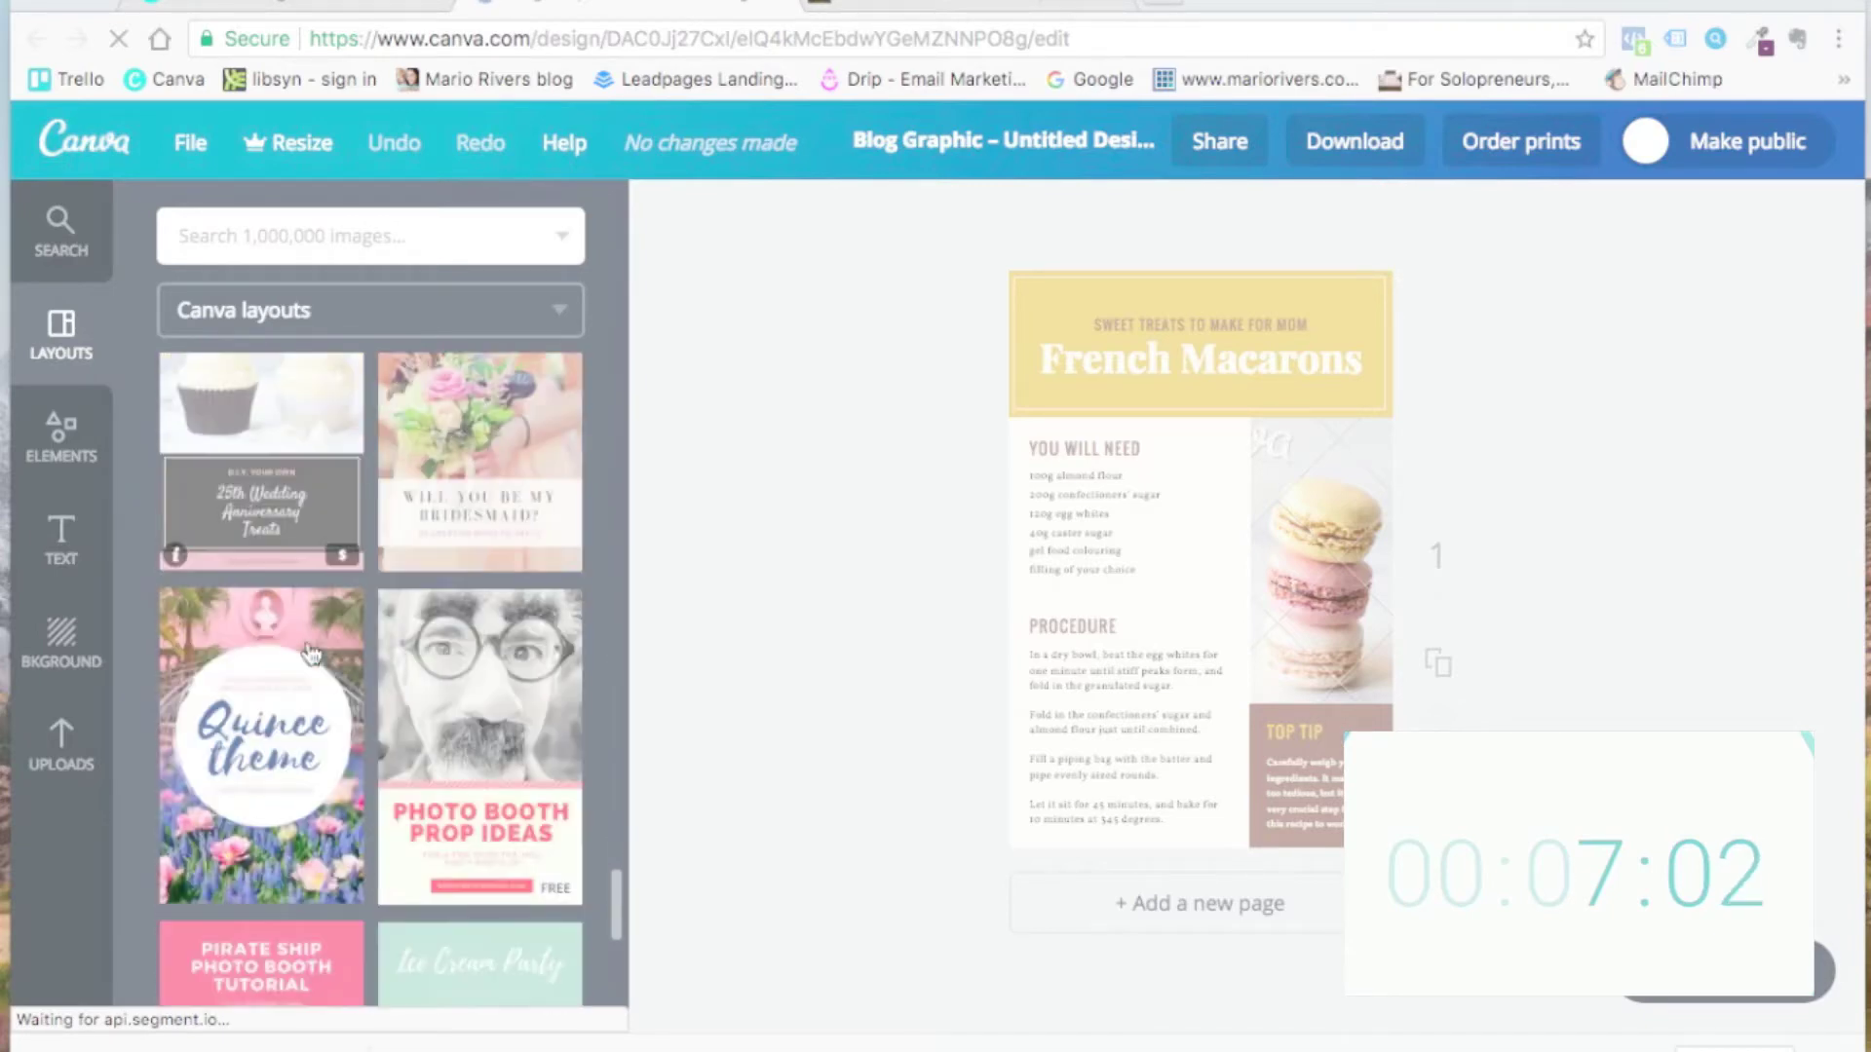
scroll(314, 651, "down", 2)
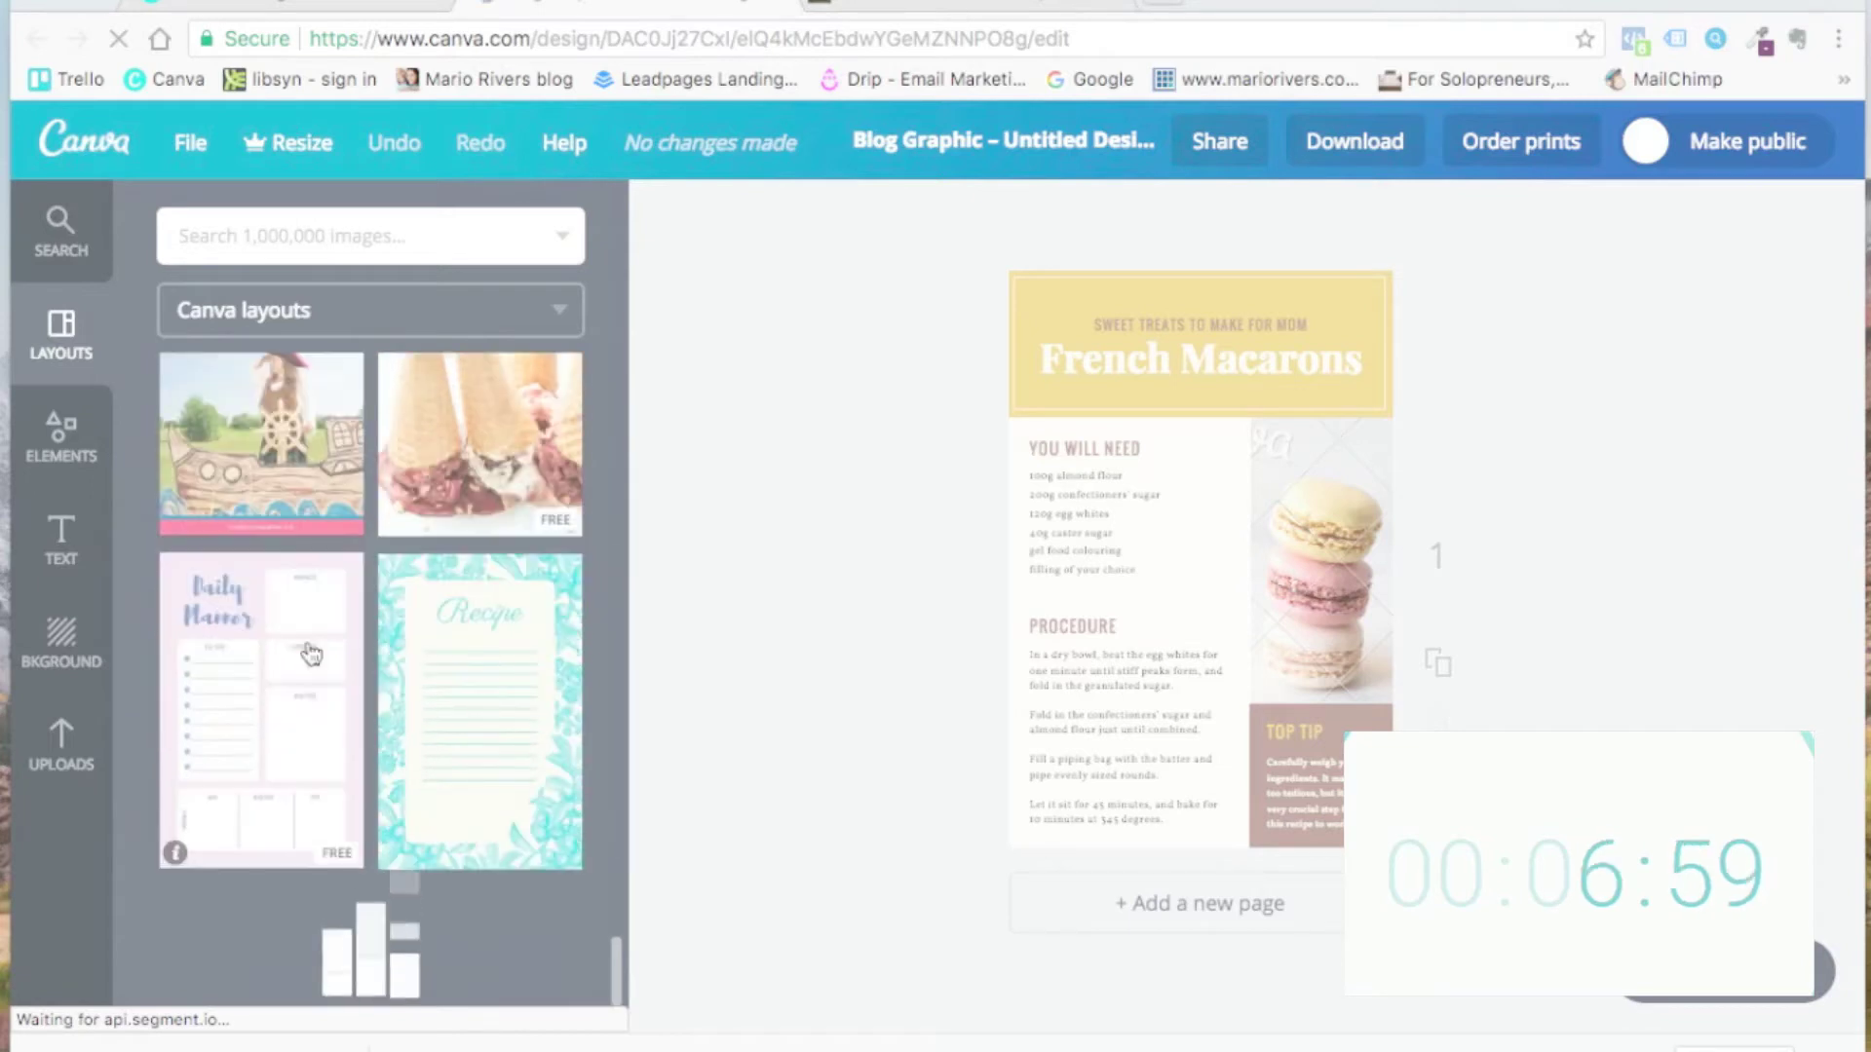
scroll(509, 627, "down", 1)
scroll(492, 648, "down", 3)
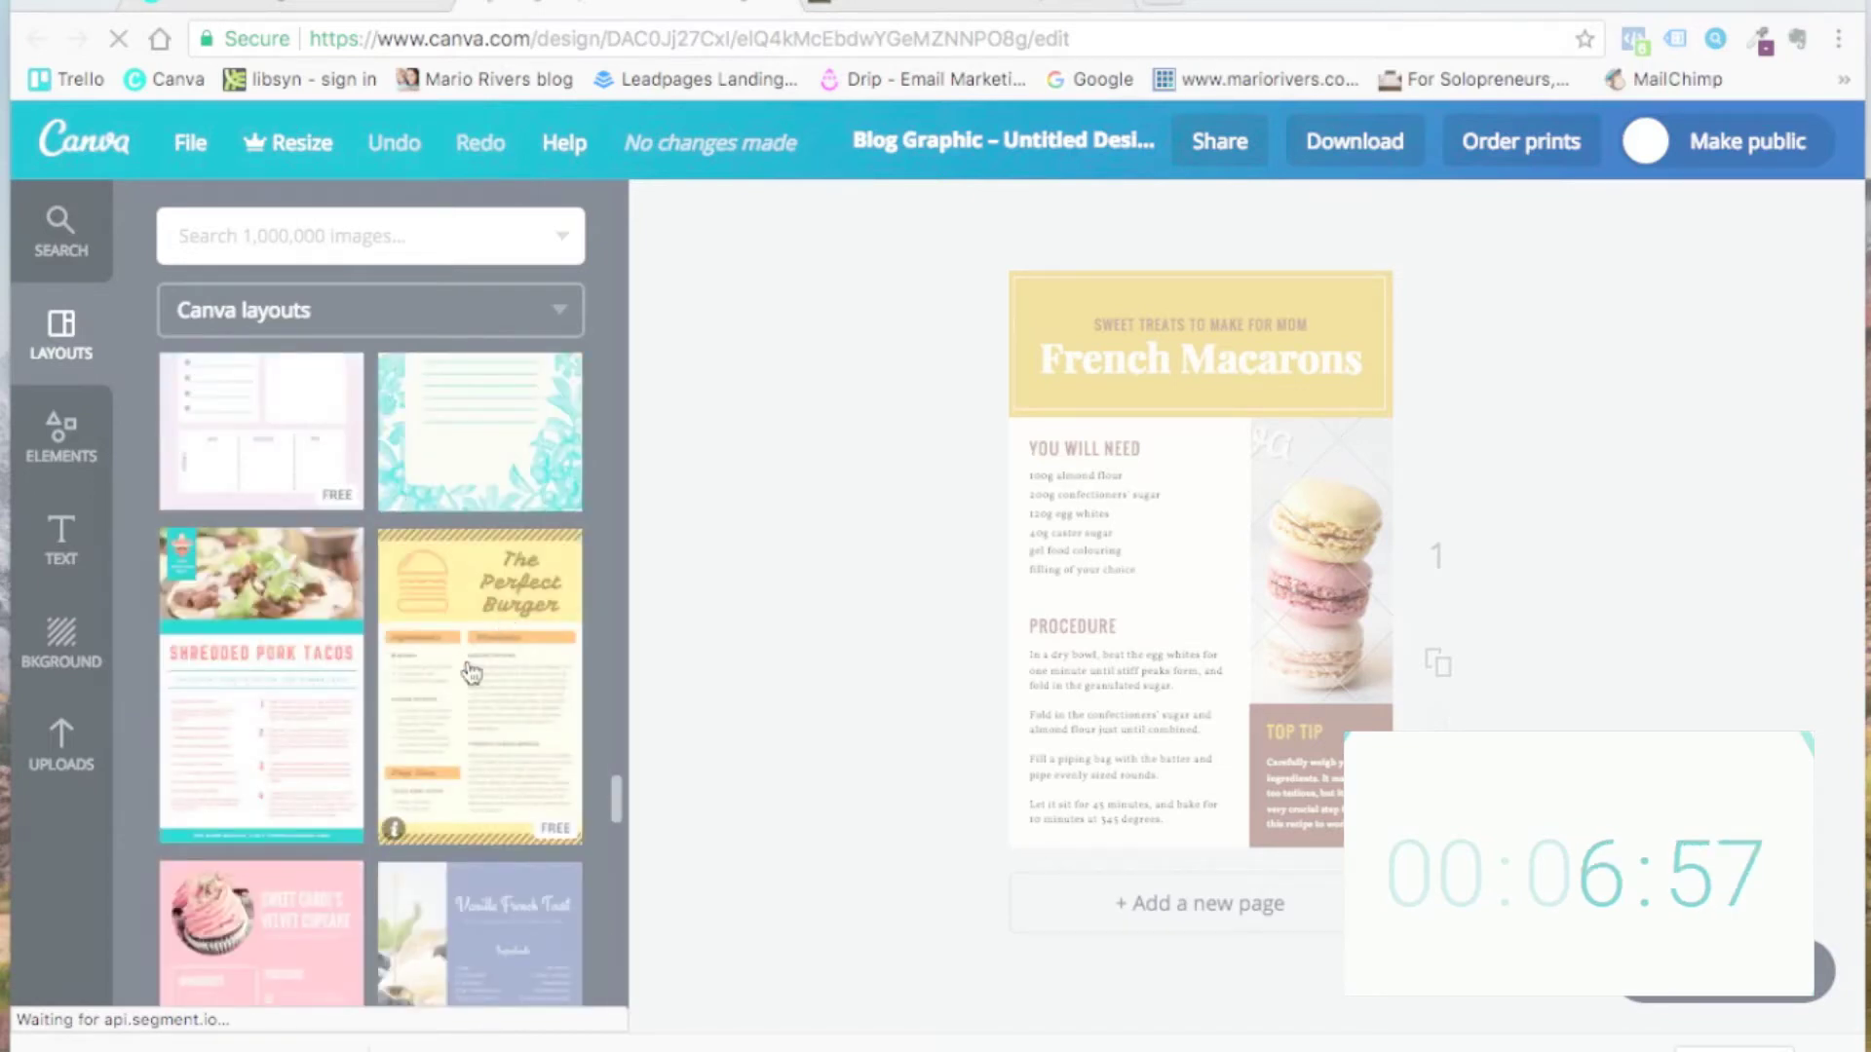
left_click_drag(475, 636, 1136, 599)
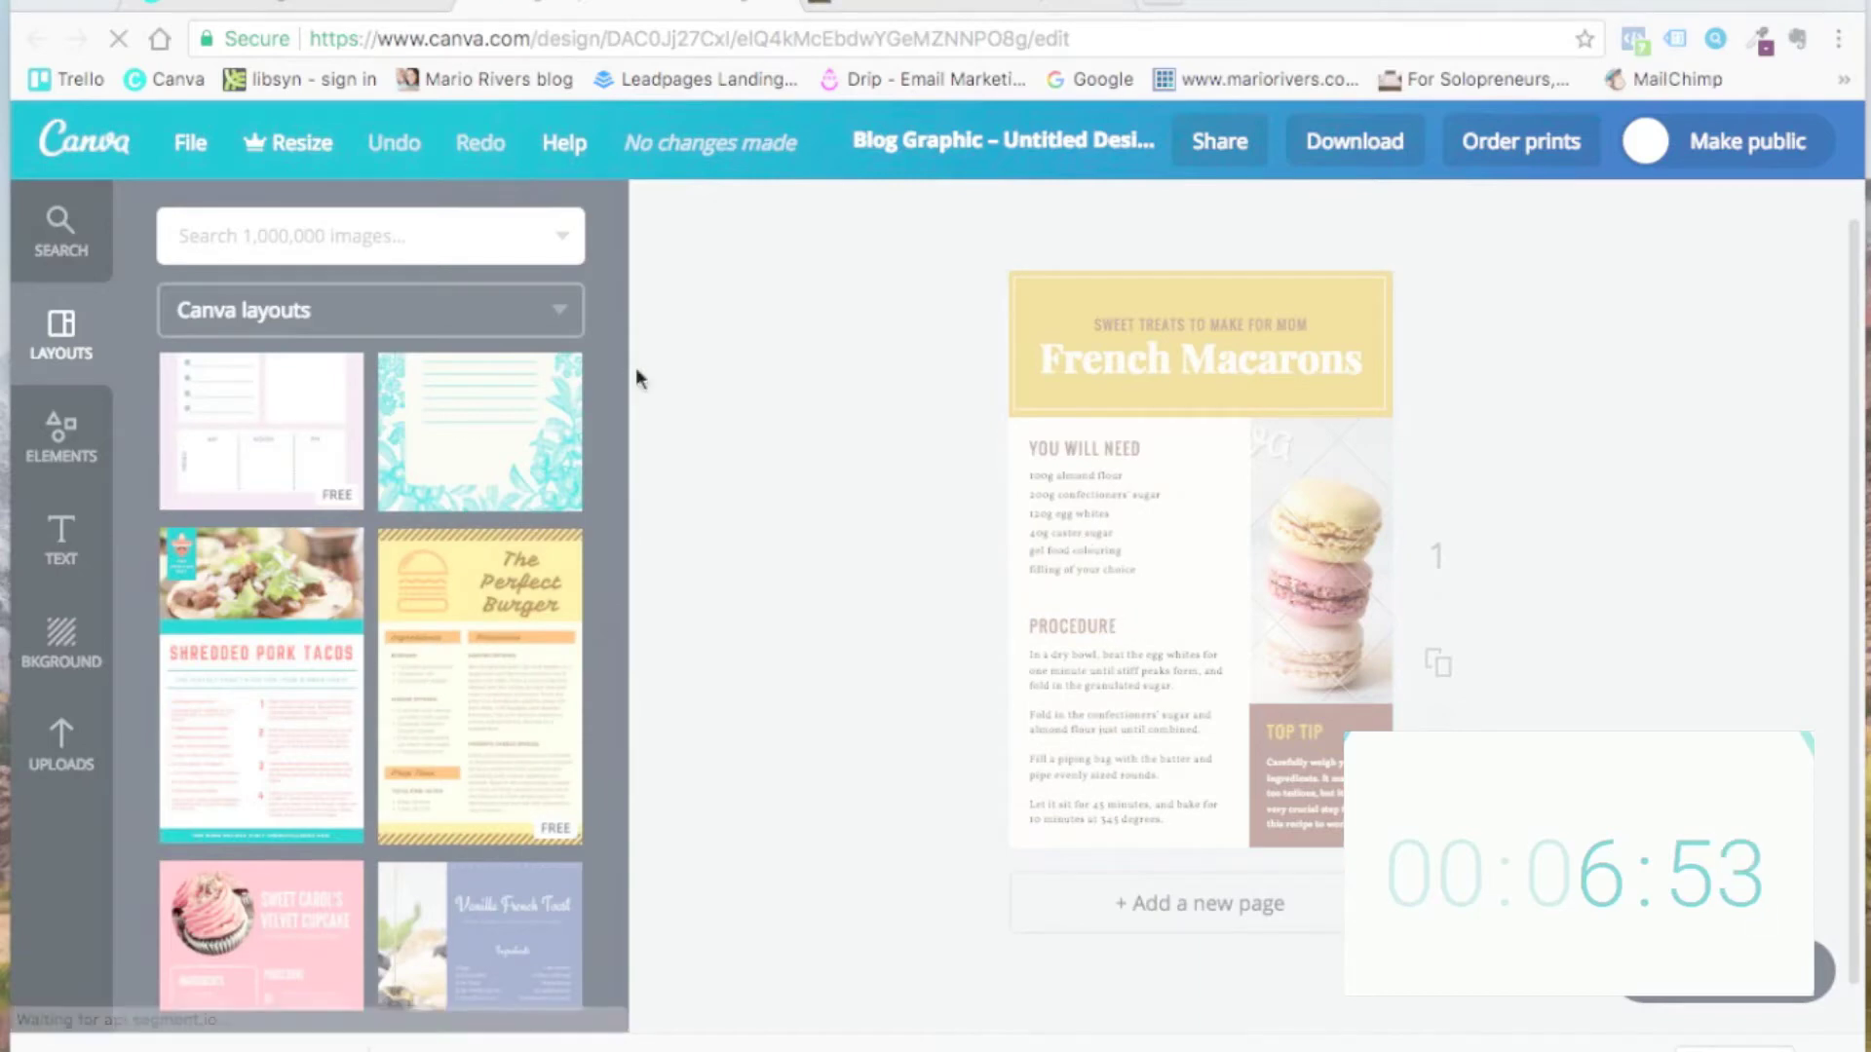
left_click(261, 430)
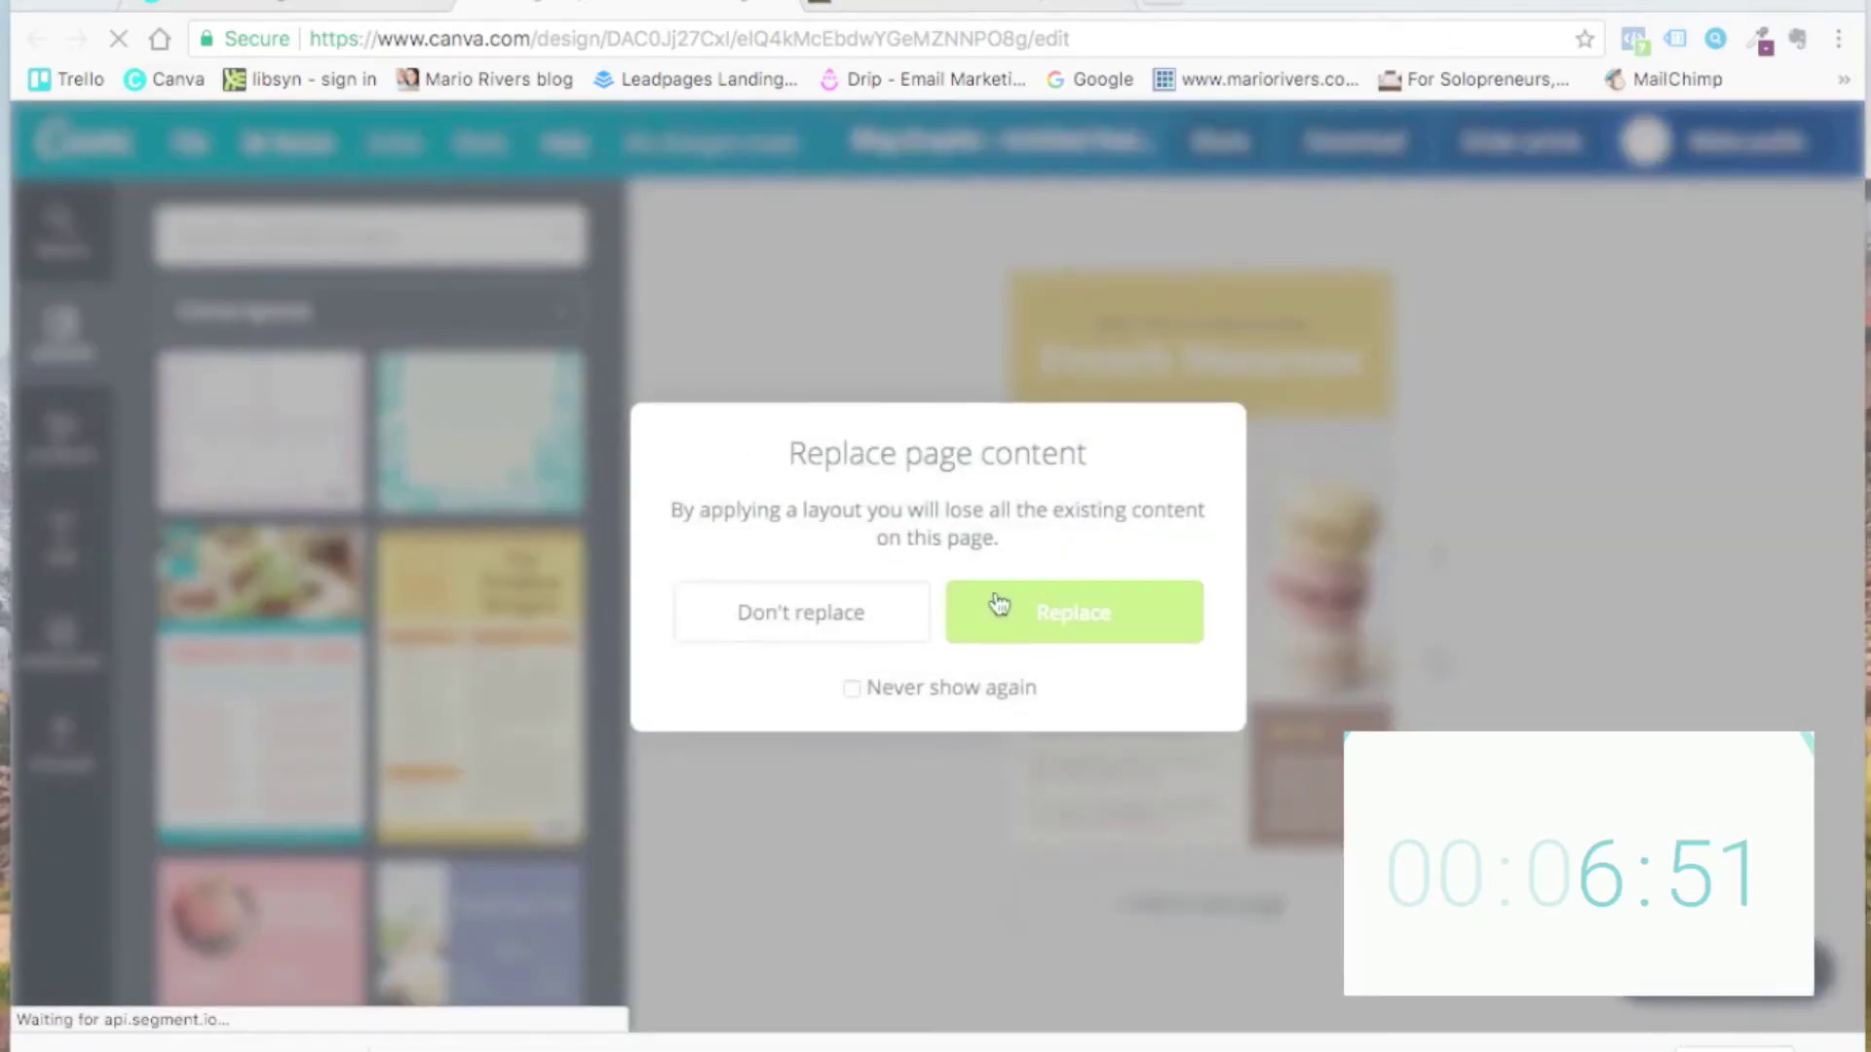
left_click(997, 607)
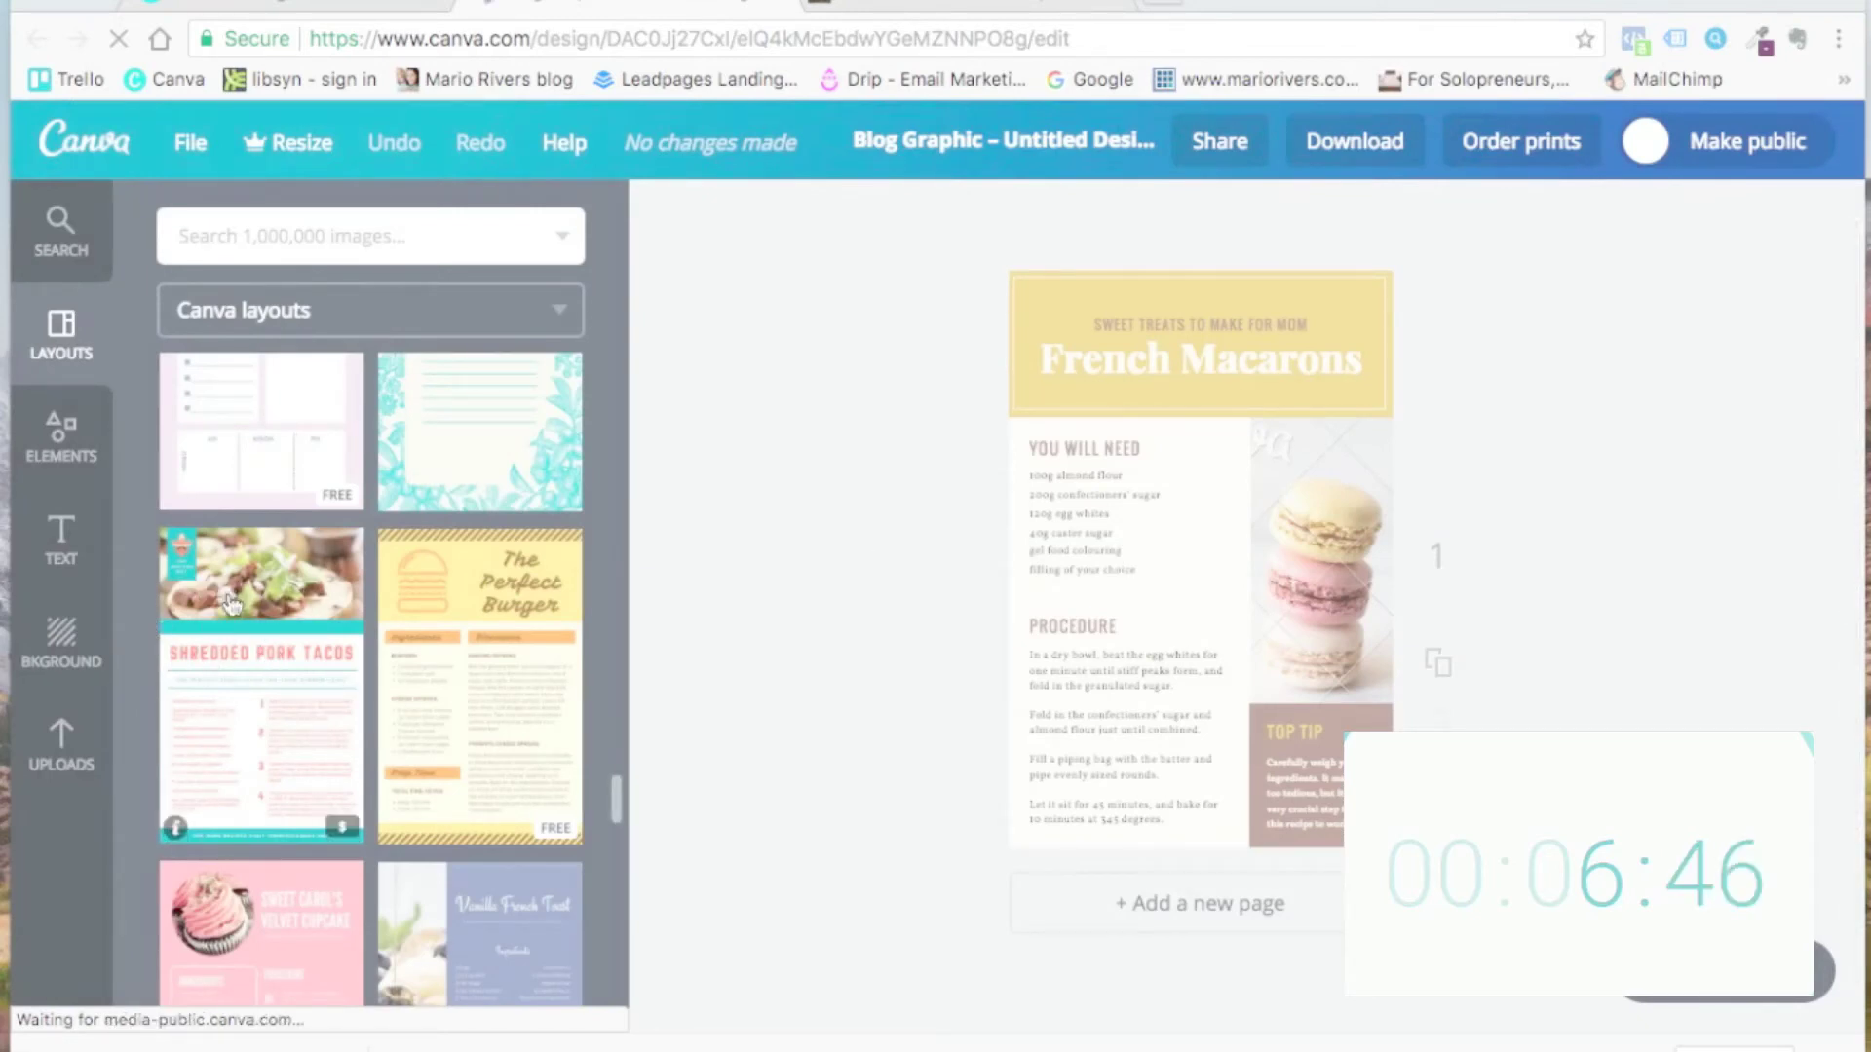
left_click(421, 726)
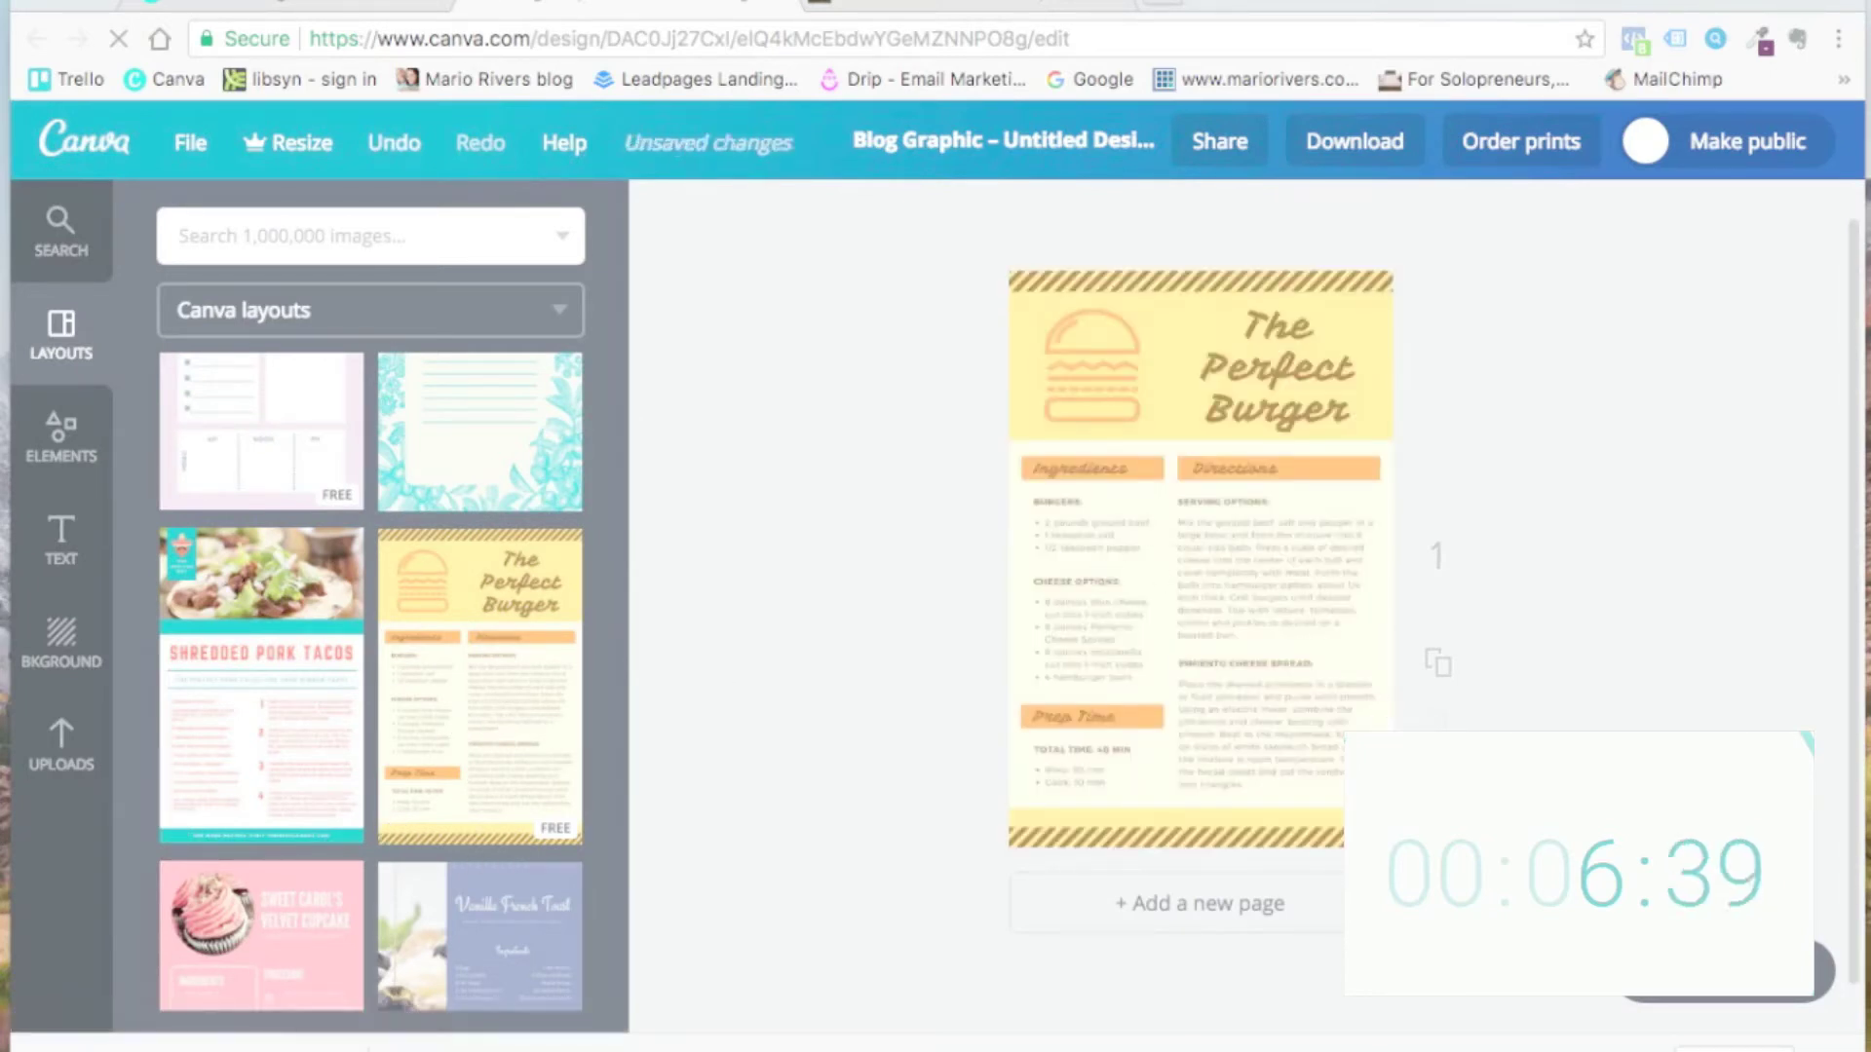
Step: Delete the burger illustration from the header
scroll(1161, 594, "up", 3, "ctrl")
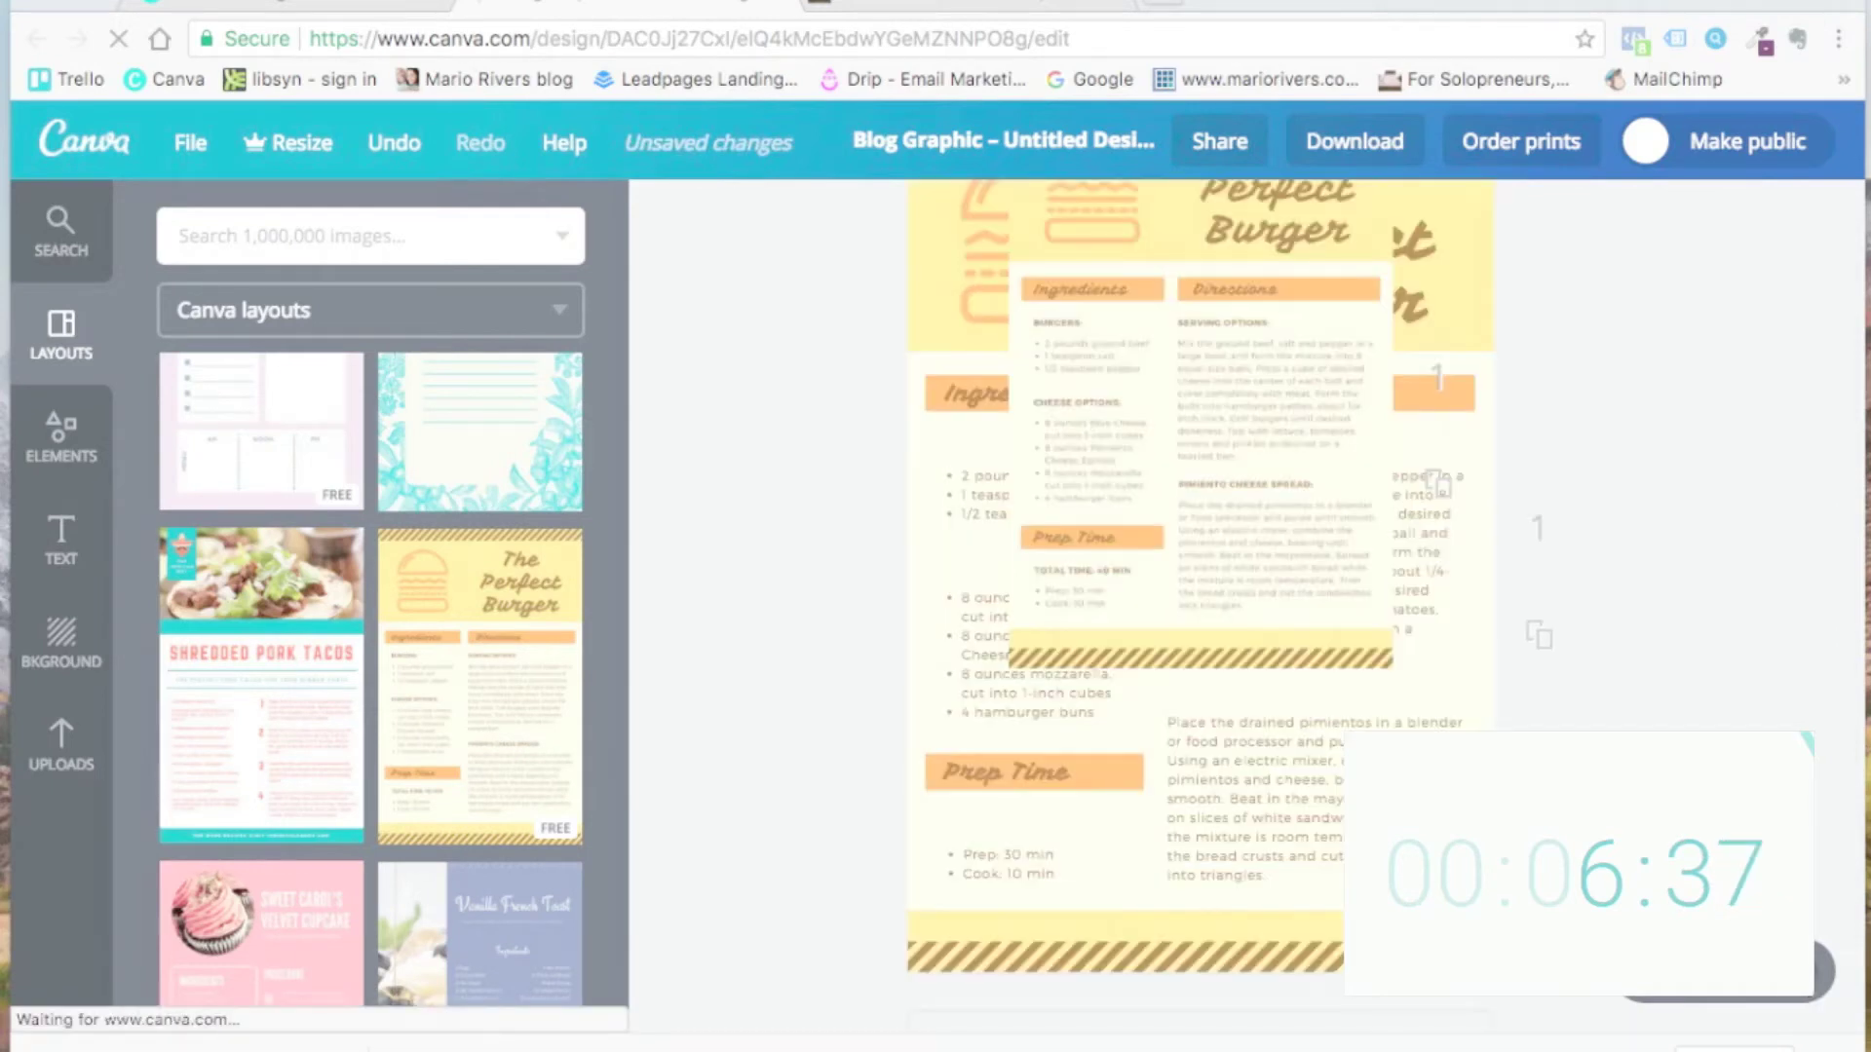
scroll(1169, 589, "up", 5)
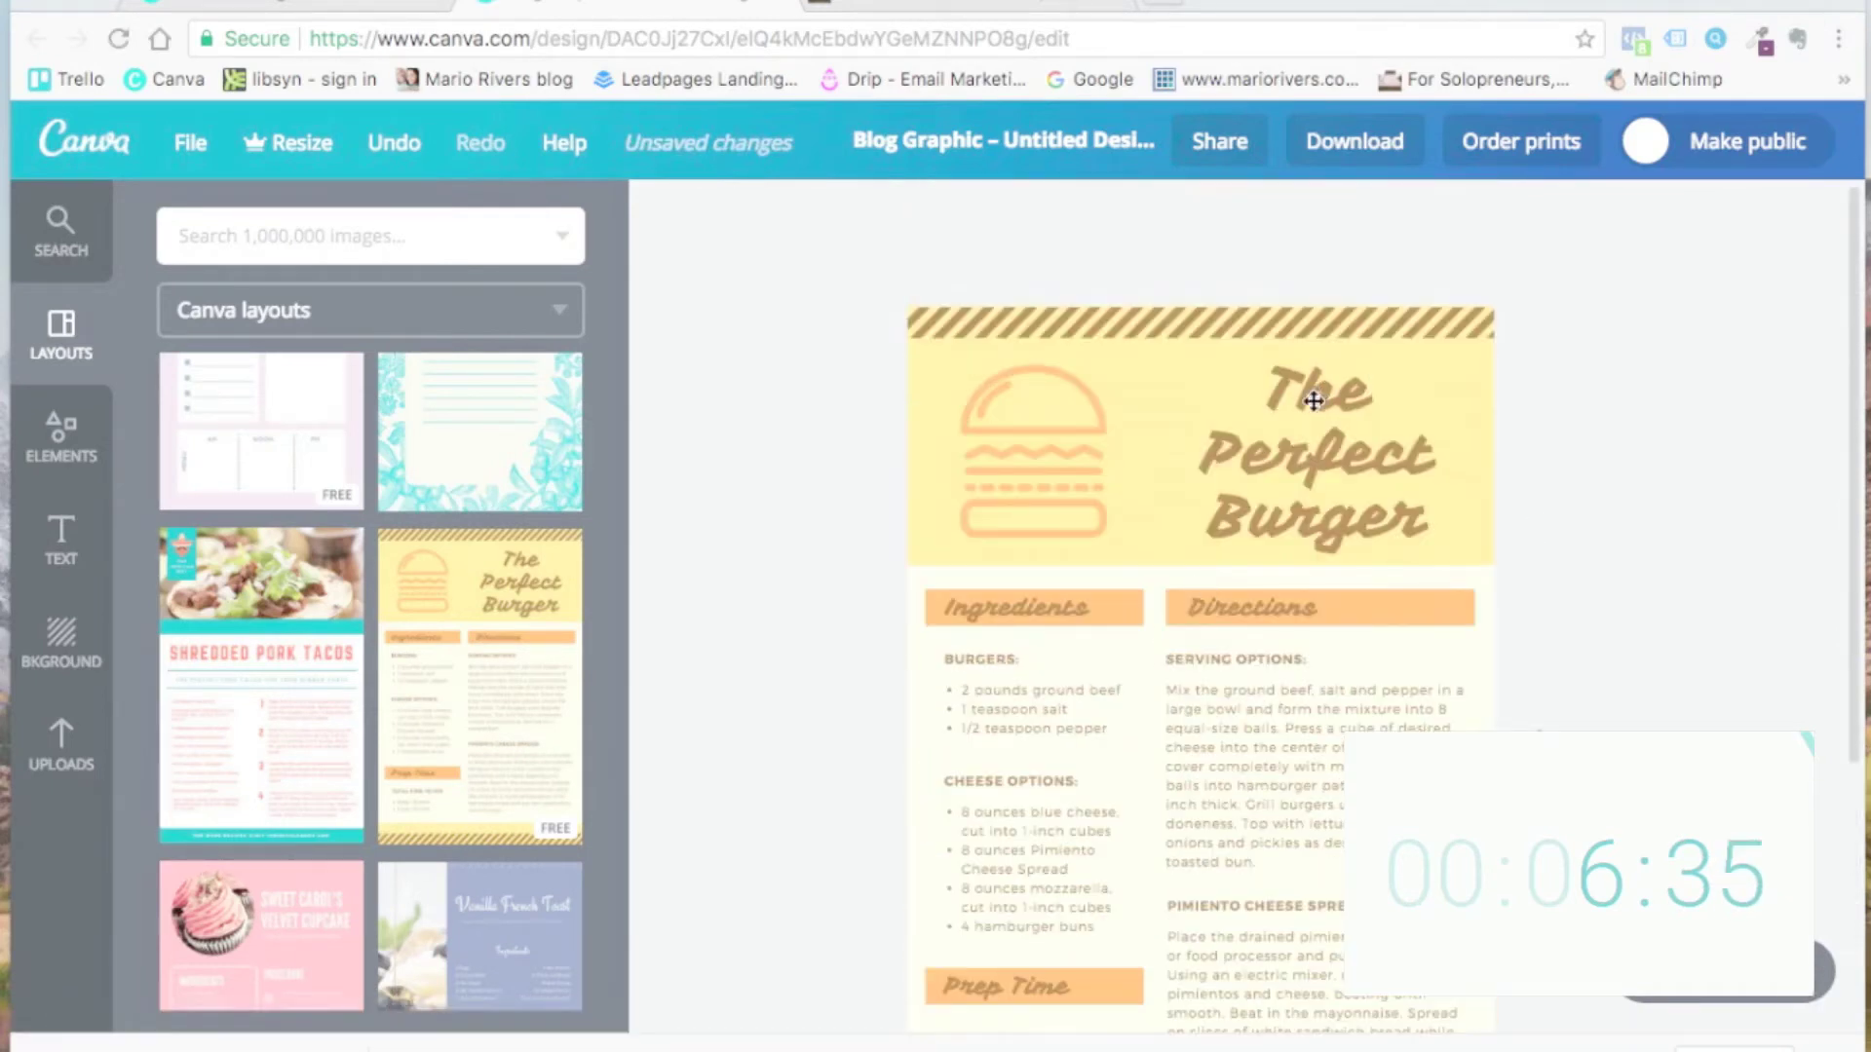
left_click(1065, 450)
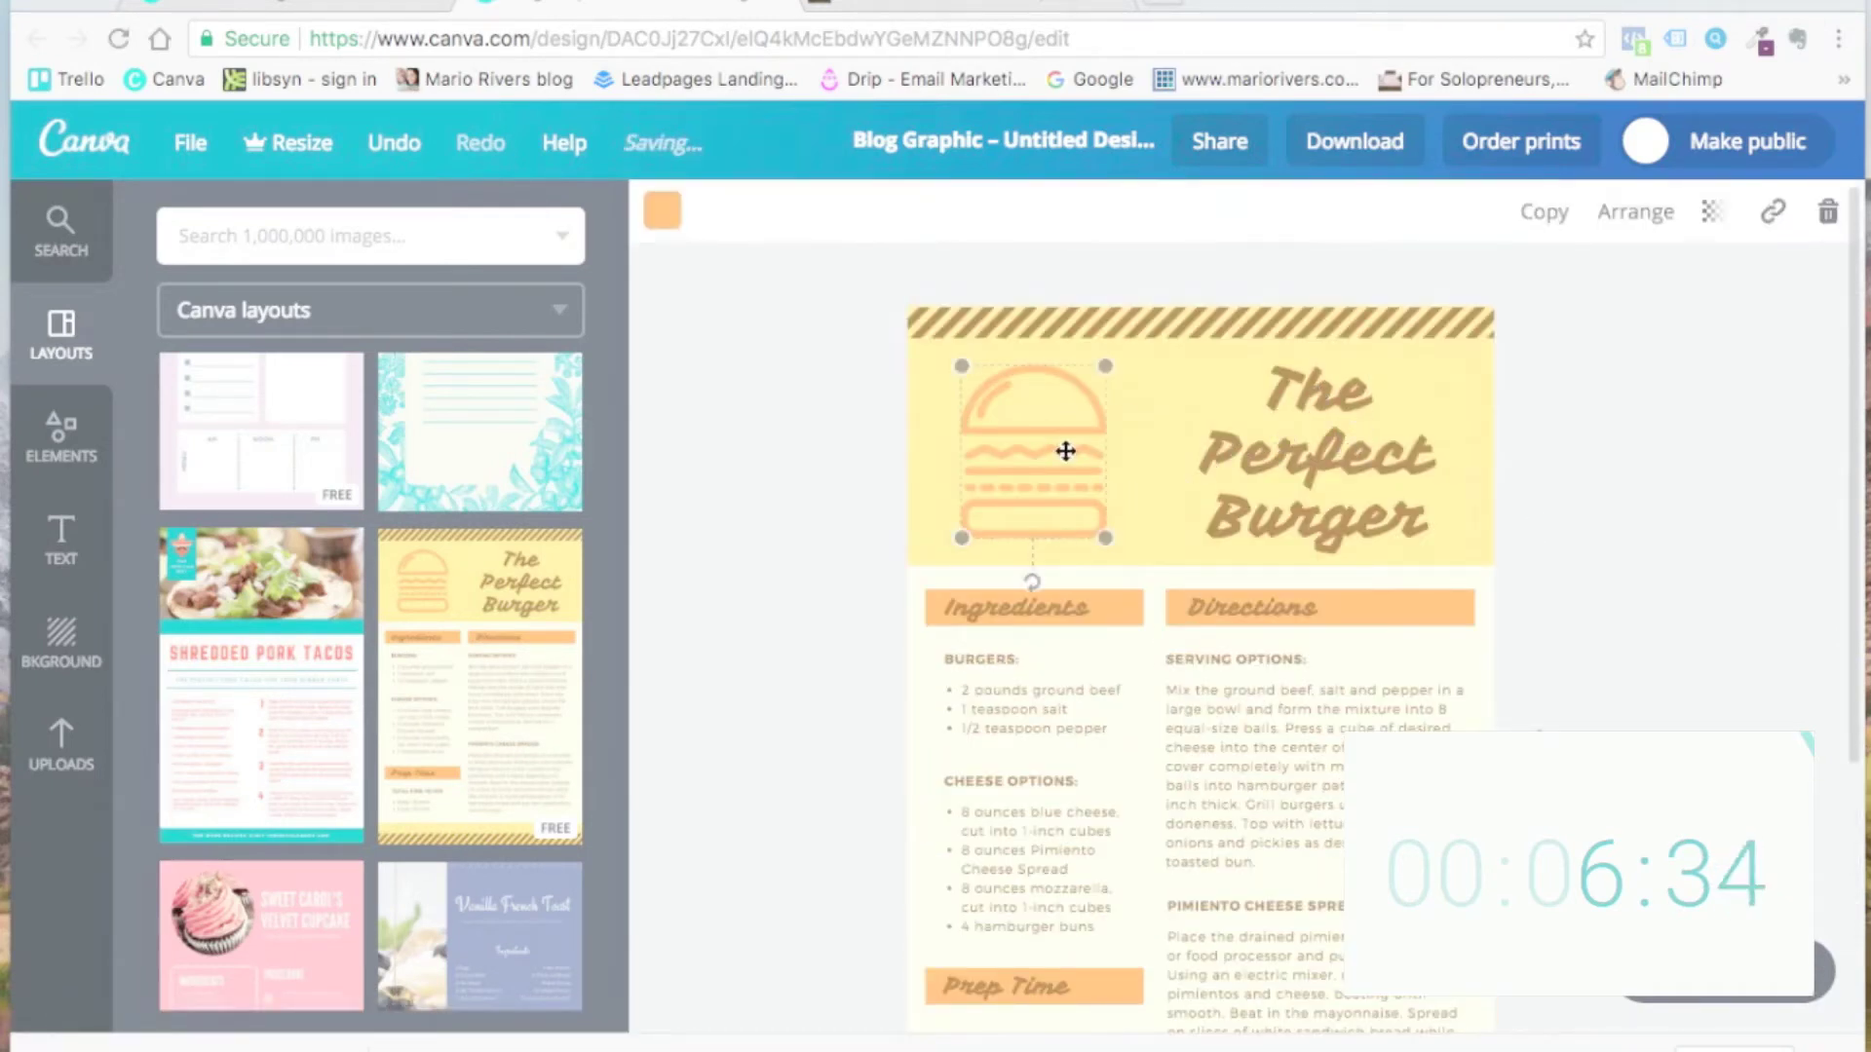
left_click(1826, 231)
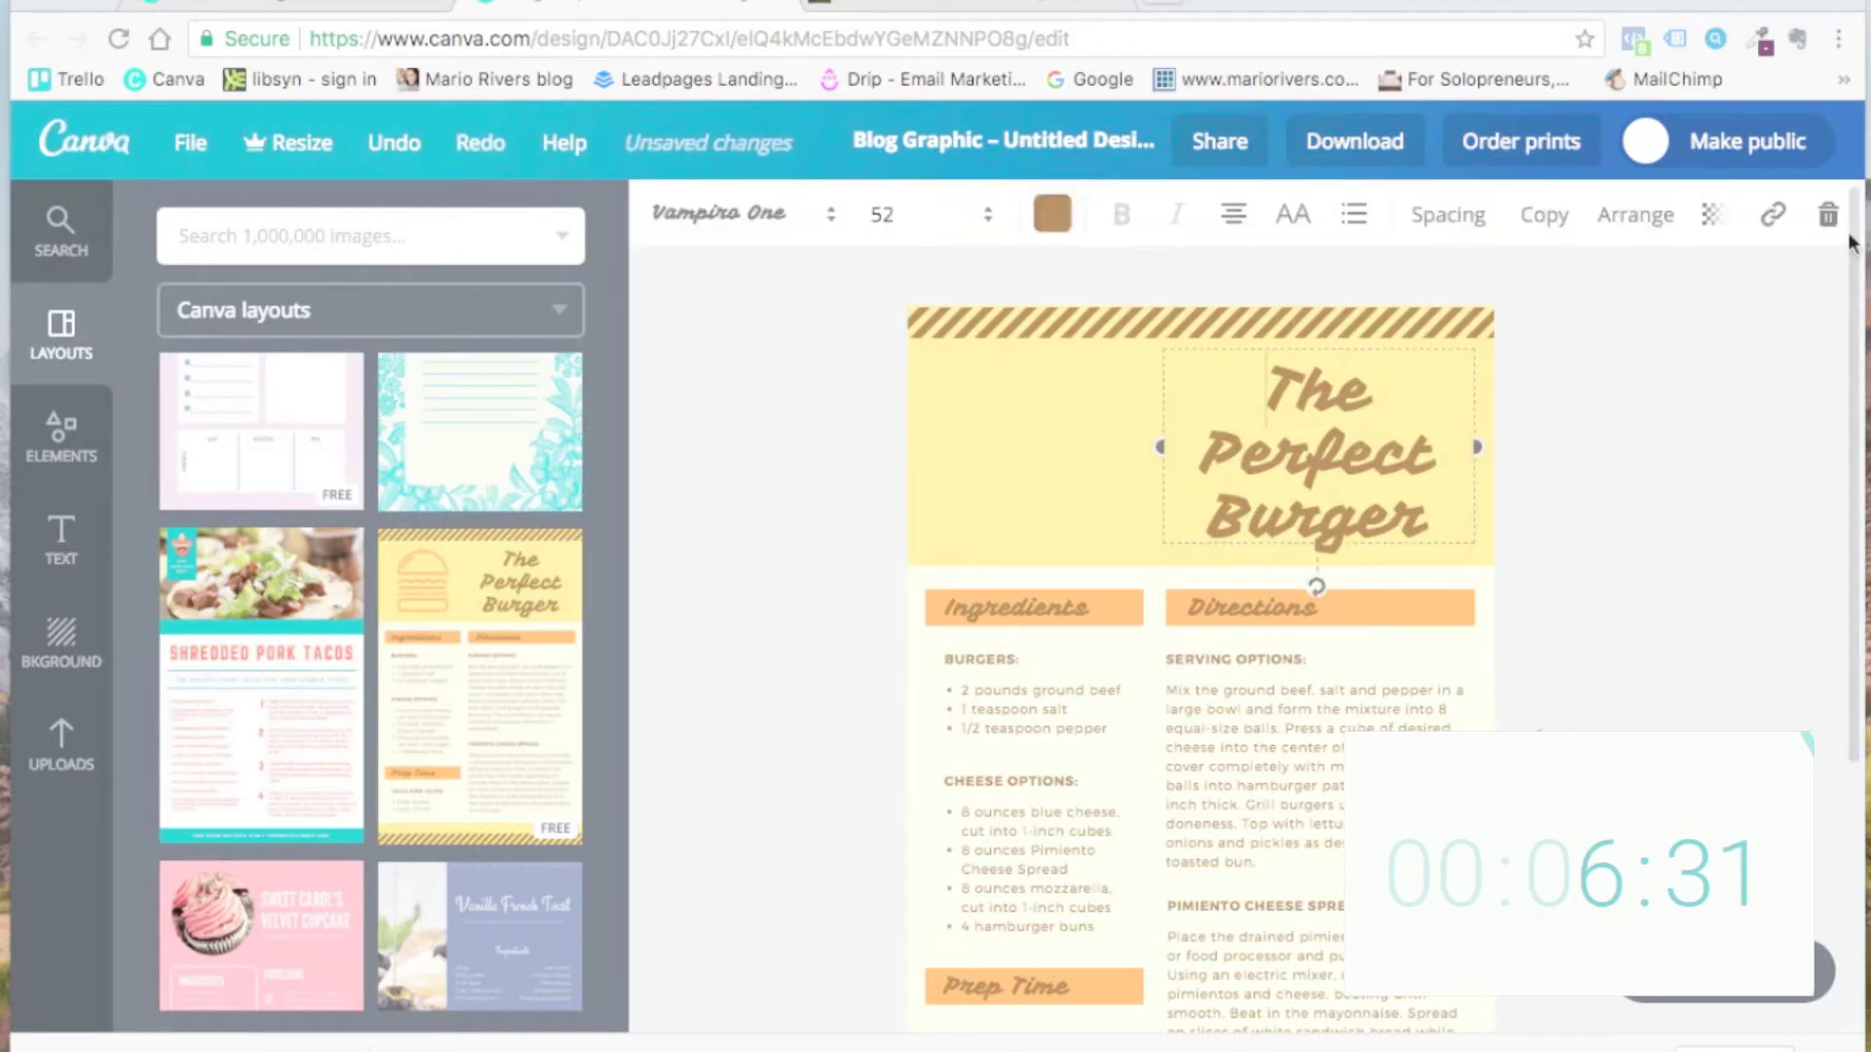
Step: Set the title to Montserrat at size 28, widened to fit one line, and select its text
left_click(779, 215)
left_click(770, 338)
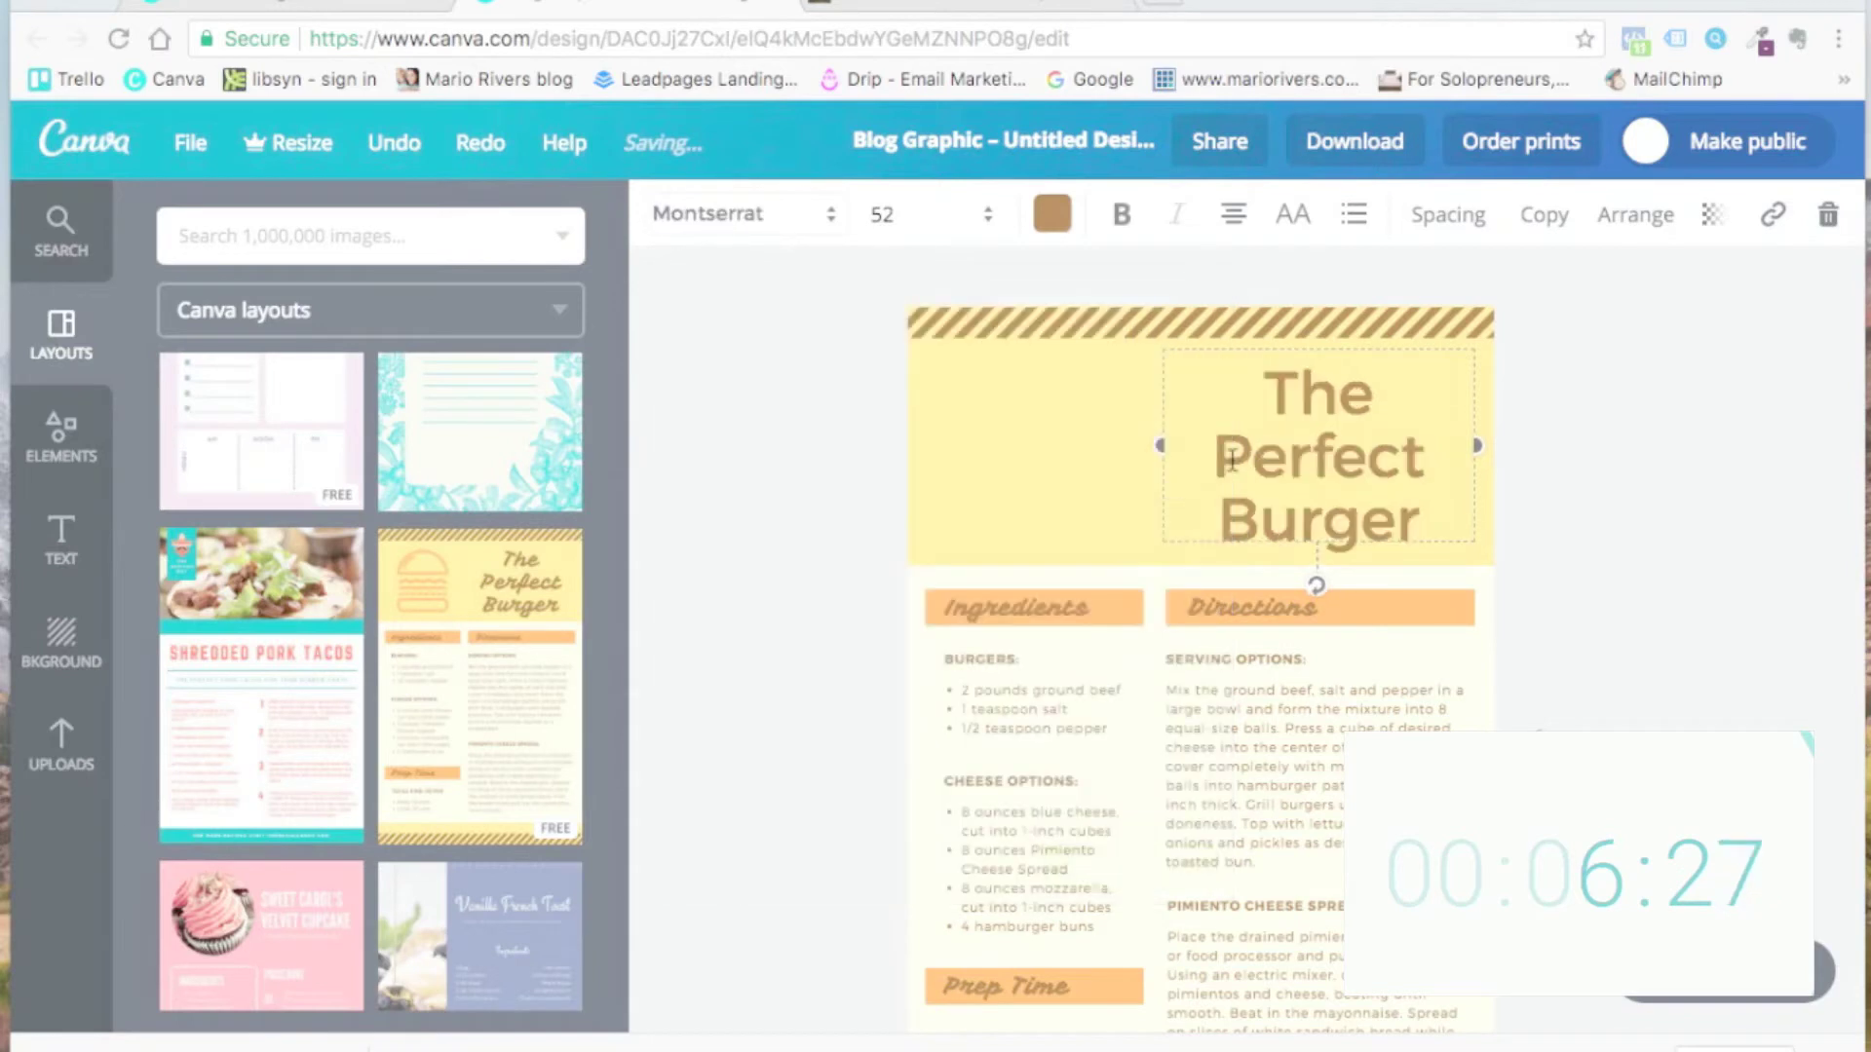
left_click_drag(1154, 448, 893, 435)
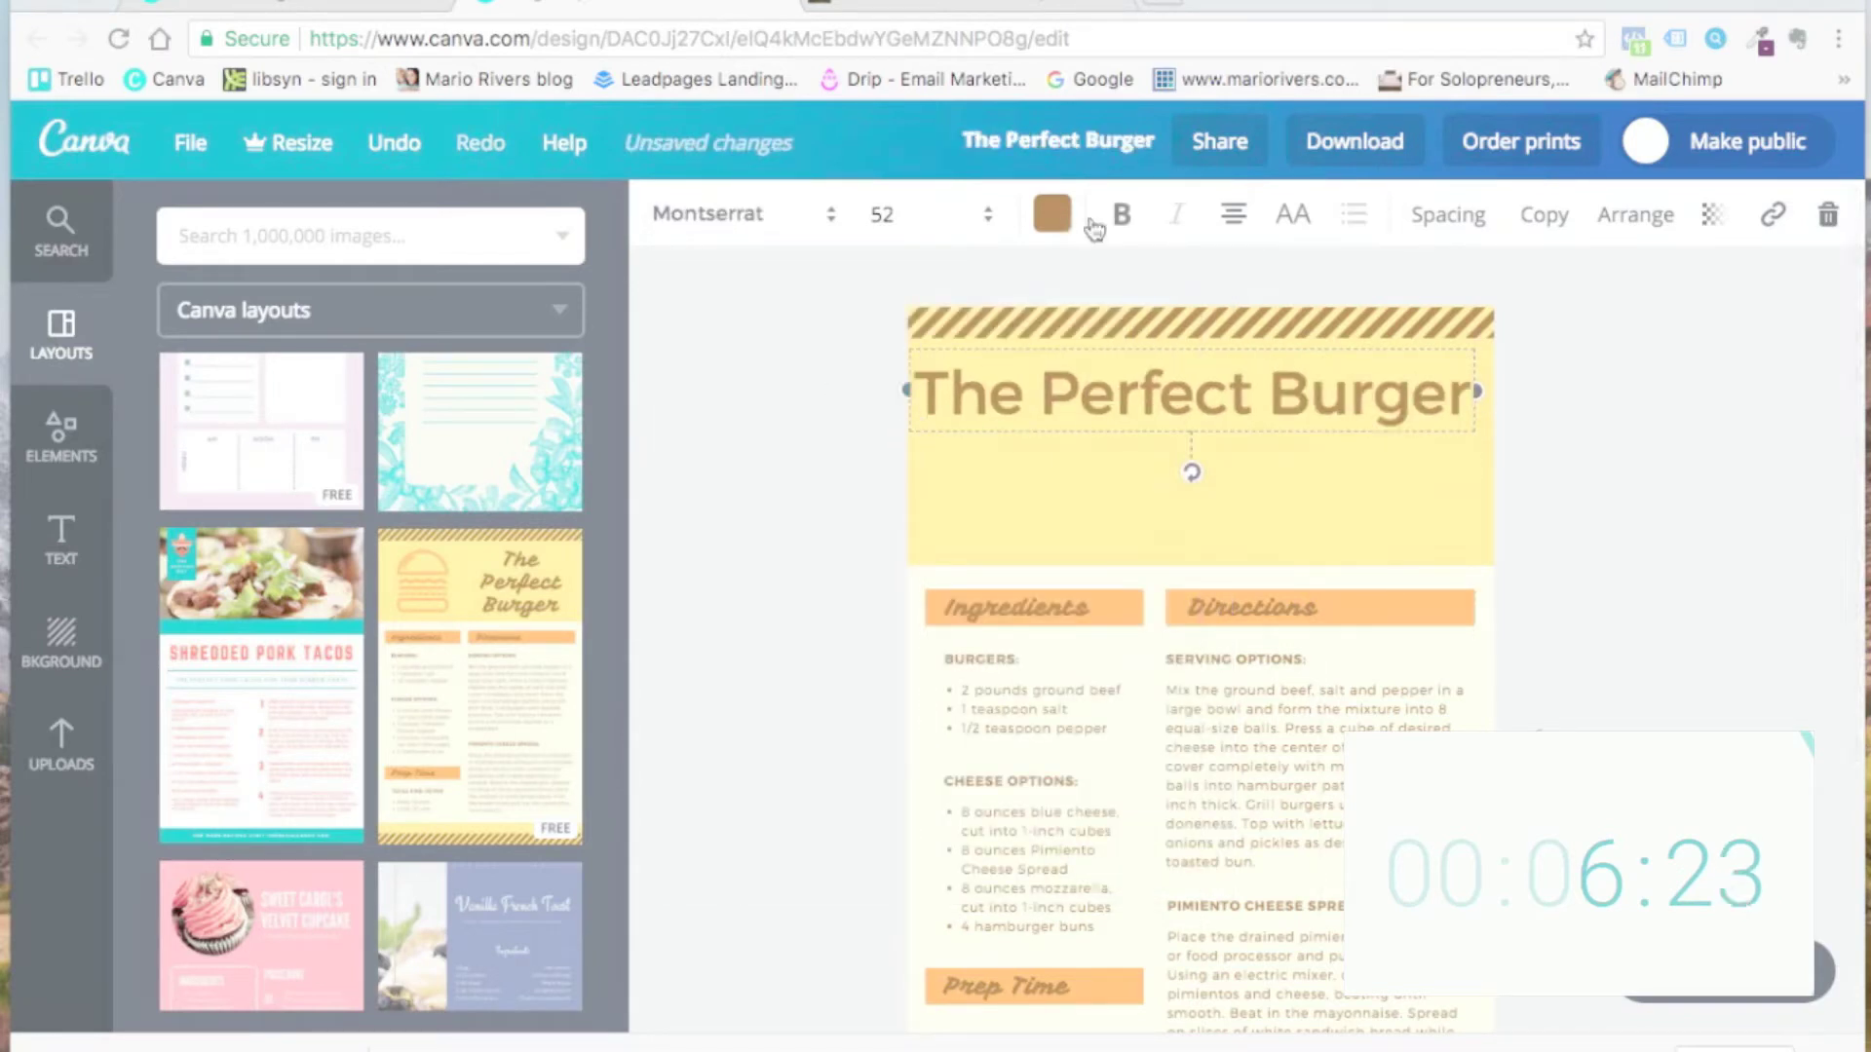
left_click(889, 216)
left_click(898, 407)
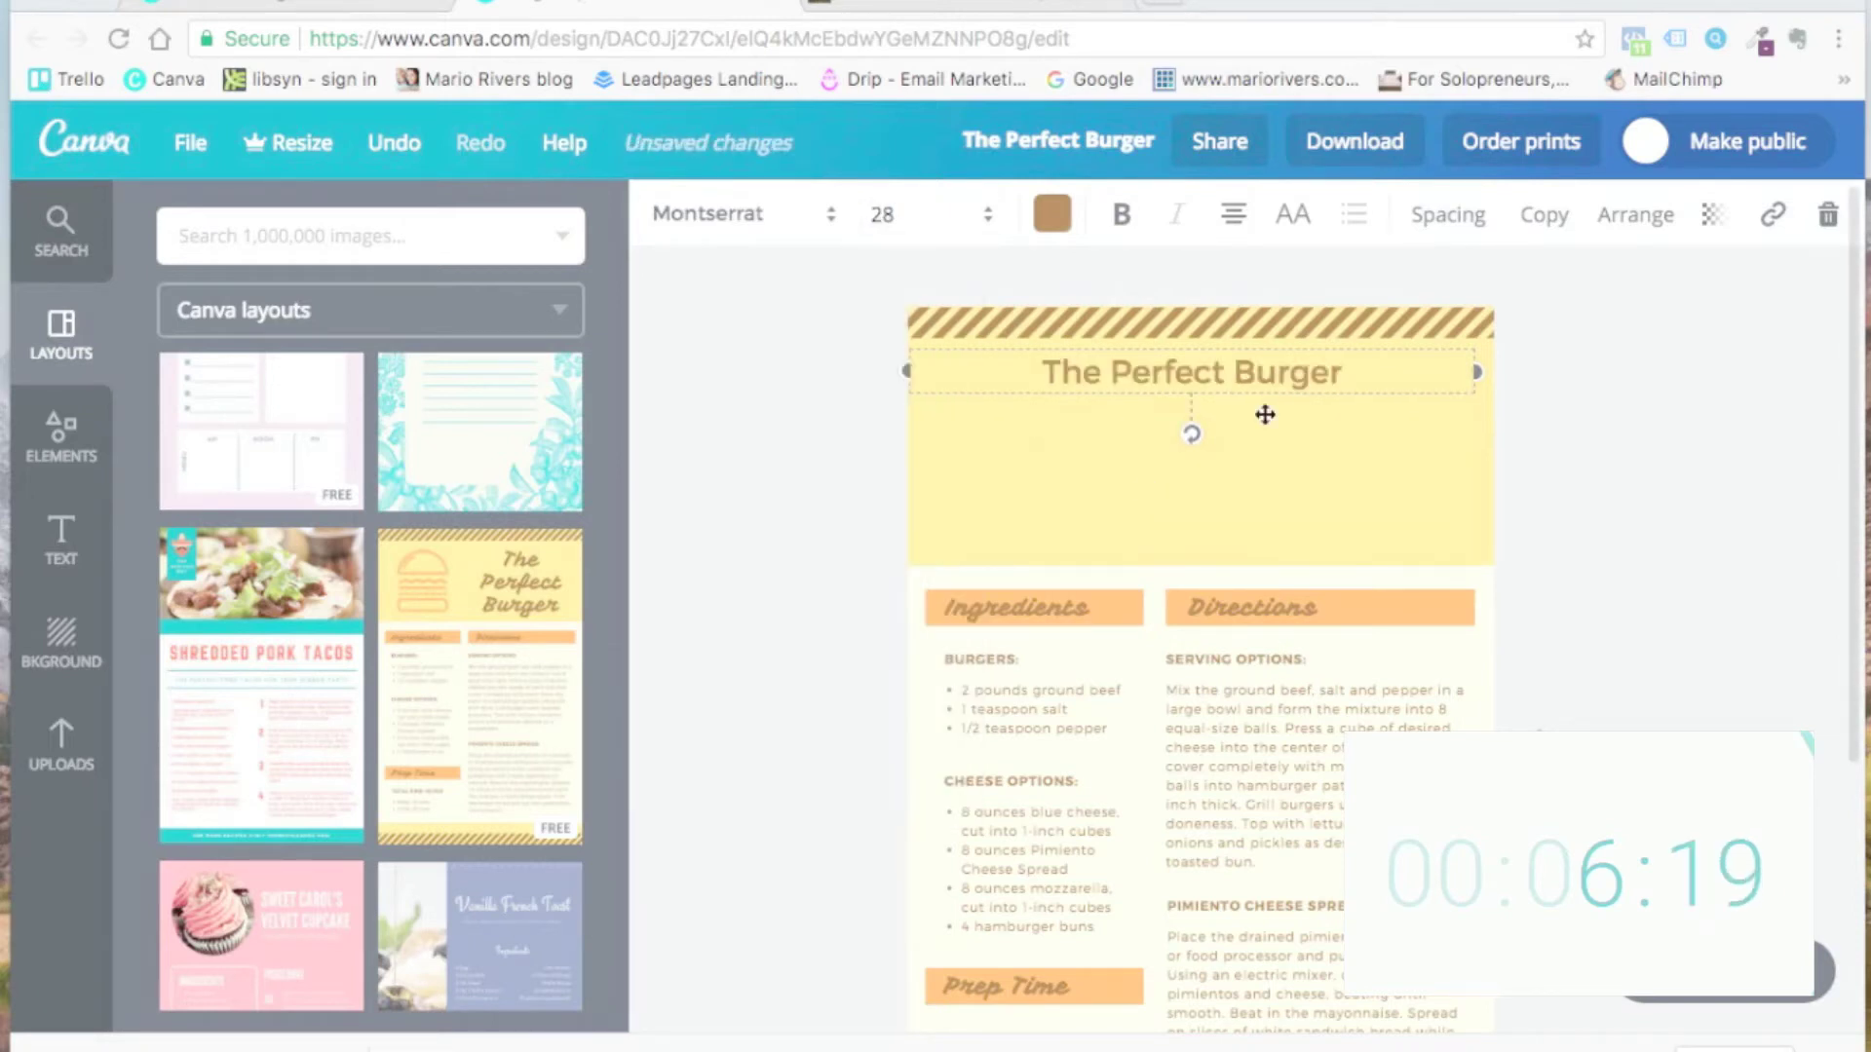
left_click_drag(1462, 368, 1013, 370)
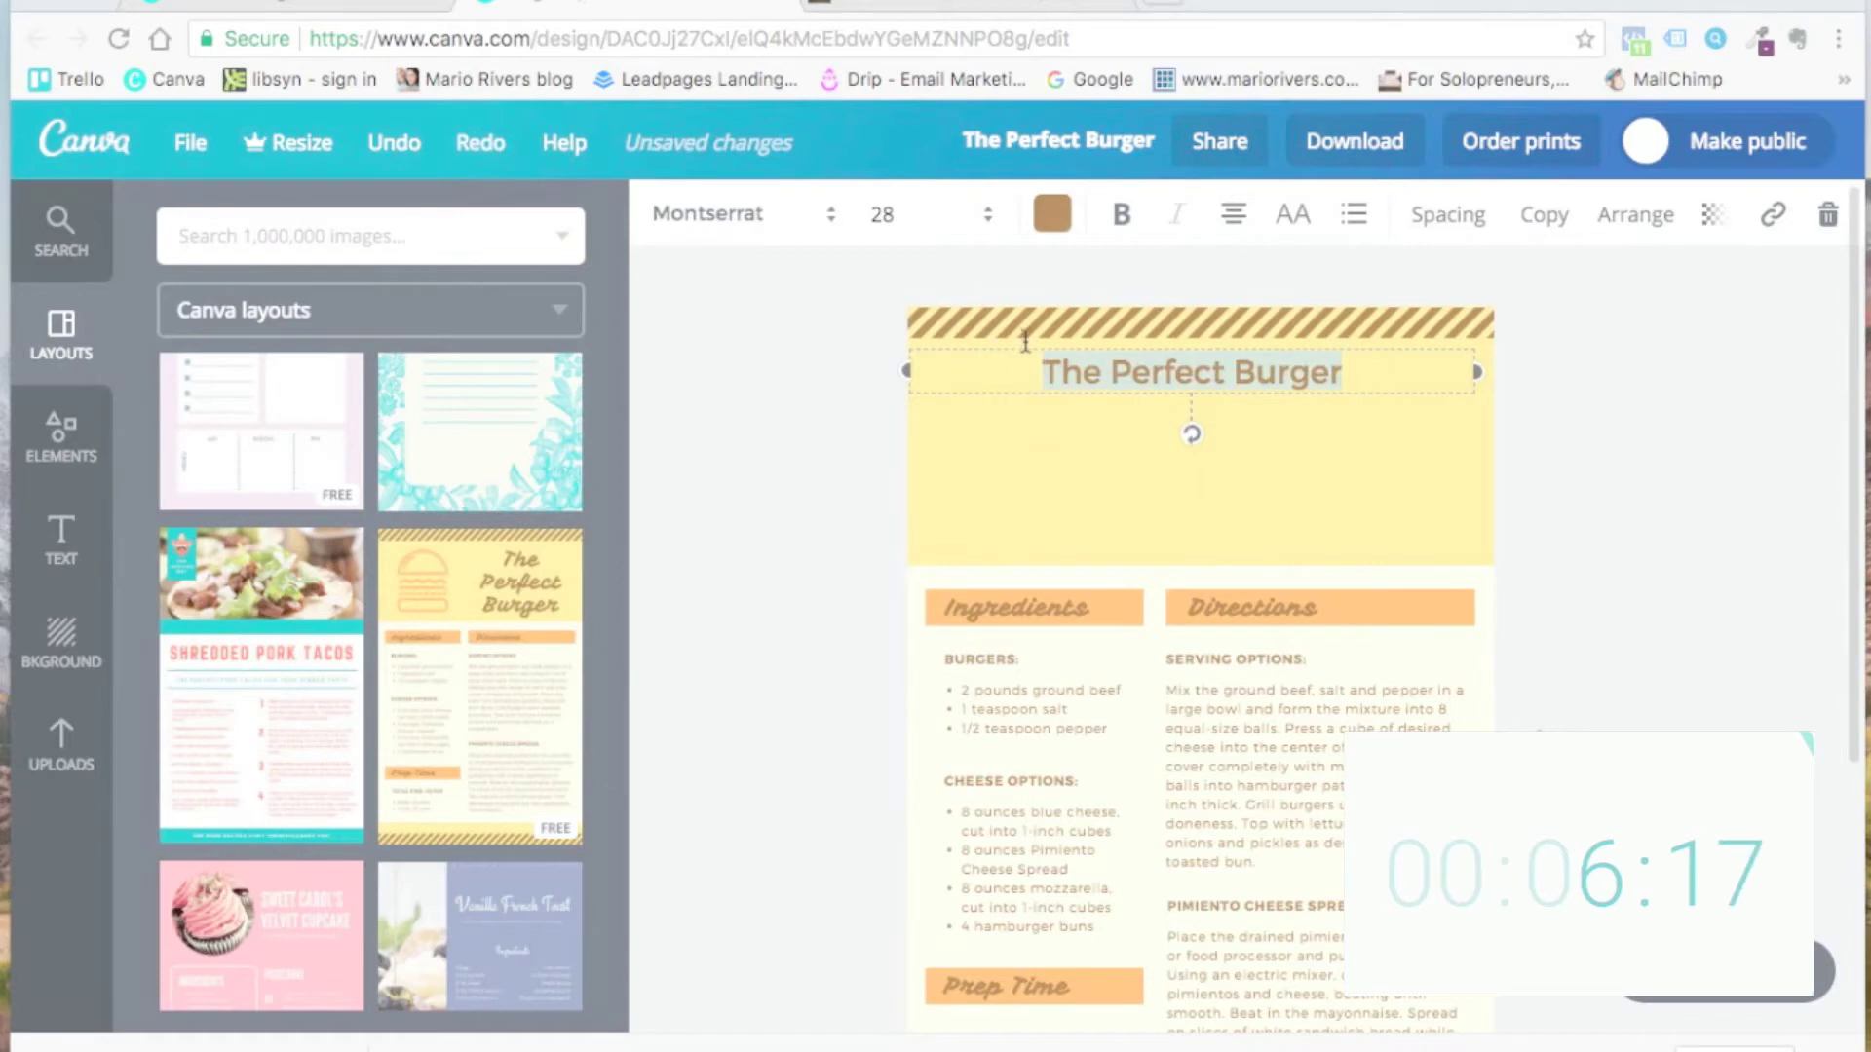
key("ctrl+Tab")
Step: Retitle the heading 'The Best Methods to Repurpose Content Worksheet'
scroll(1025, 332, "up", 20)
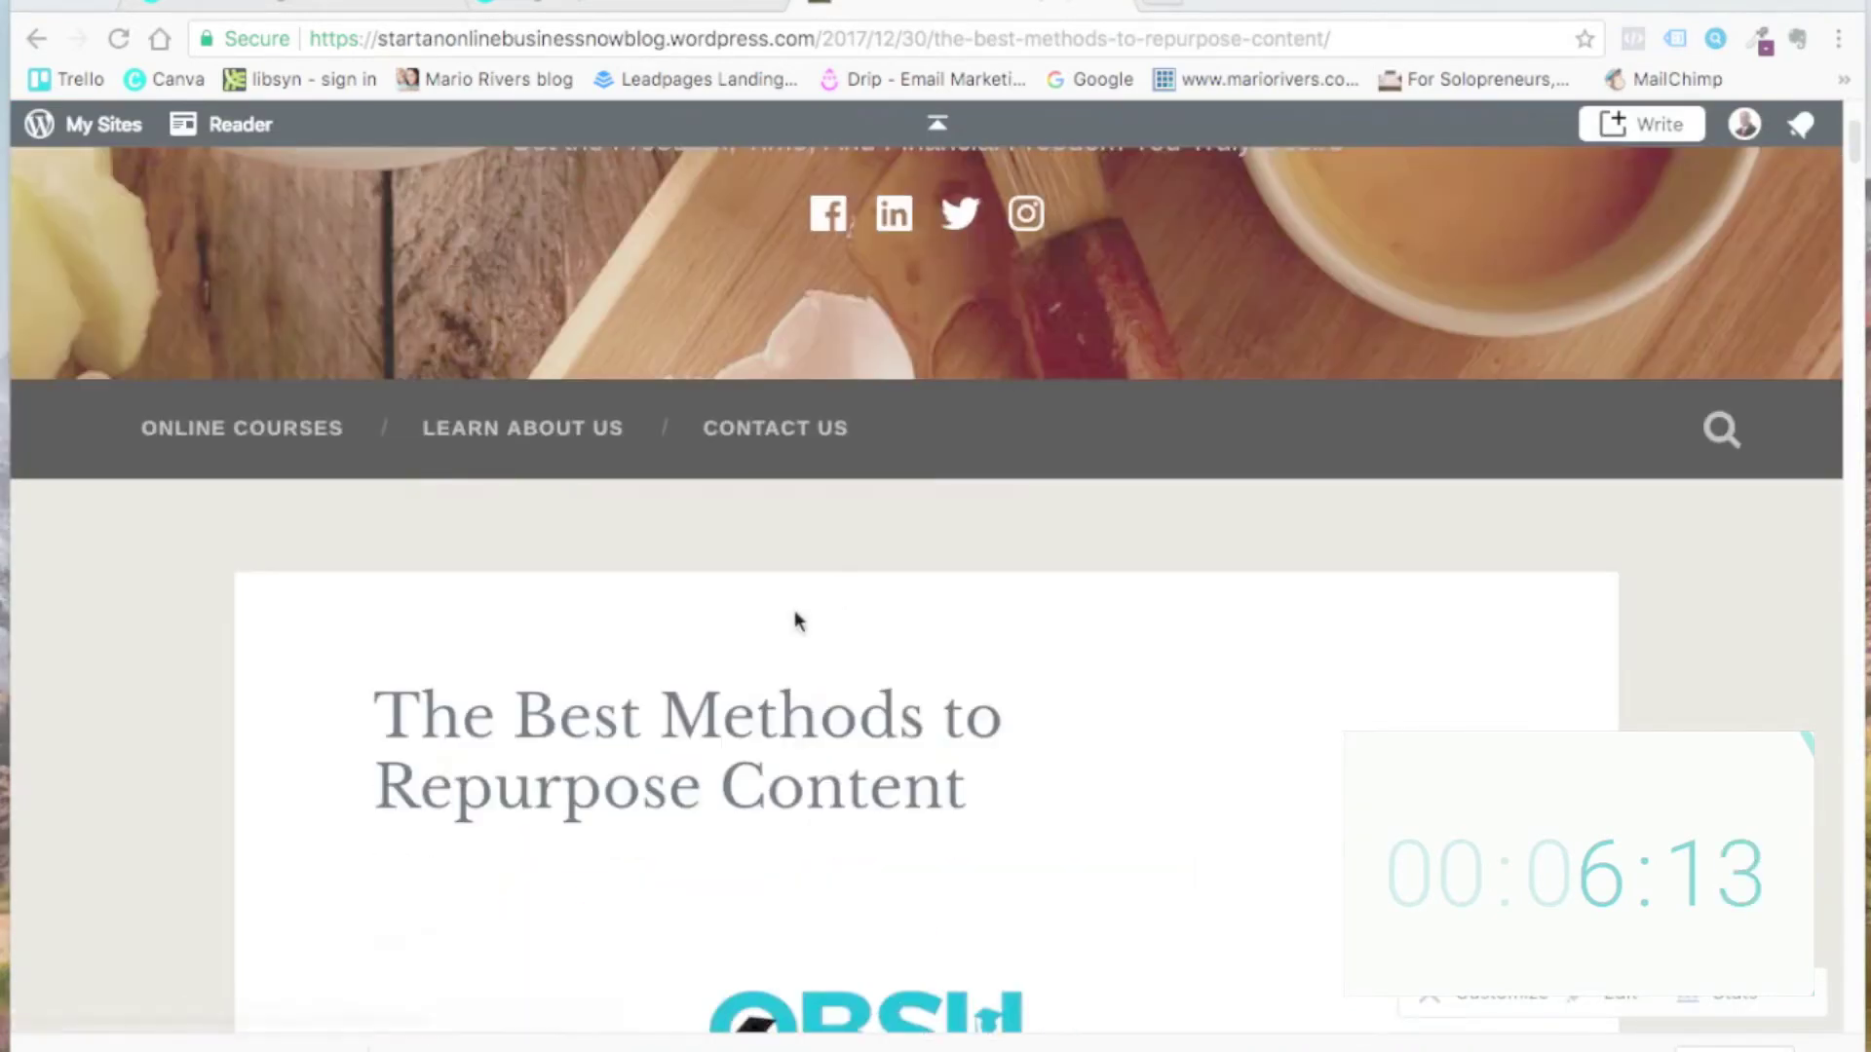
scroll(794, 610, "down", 3)
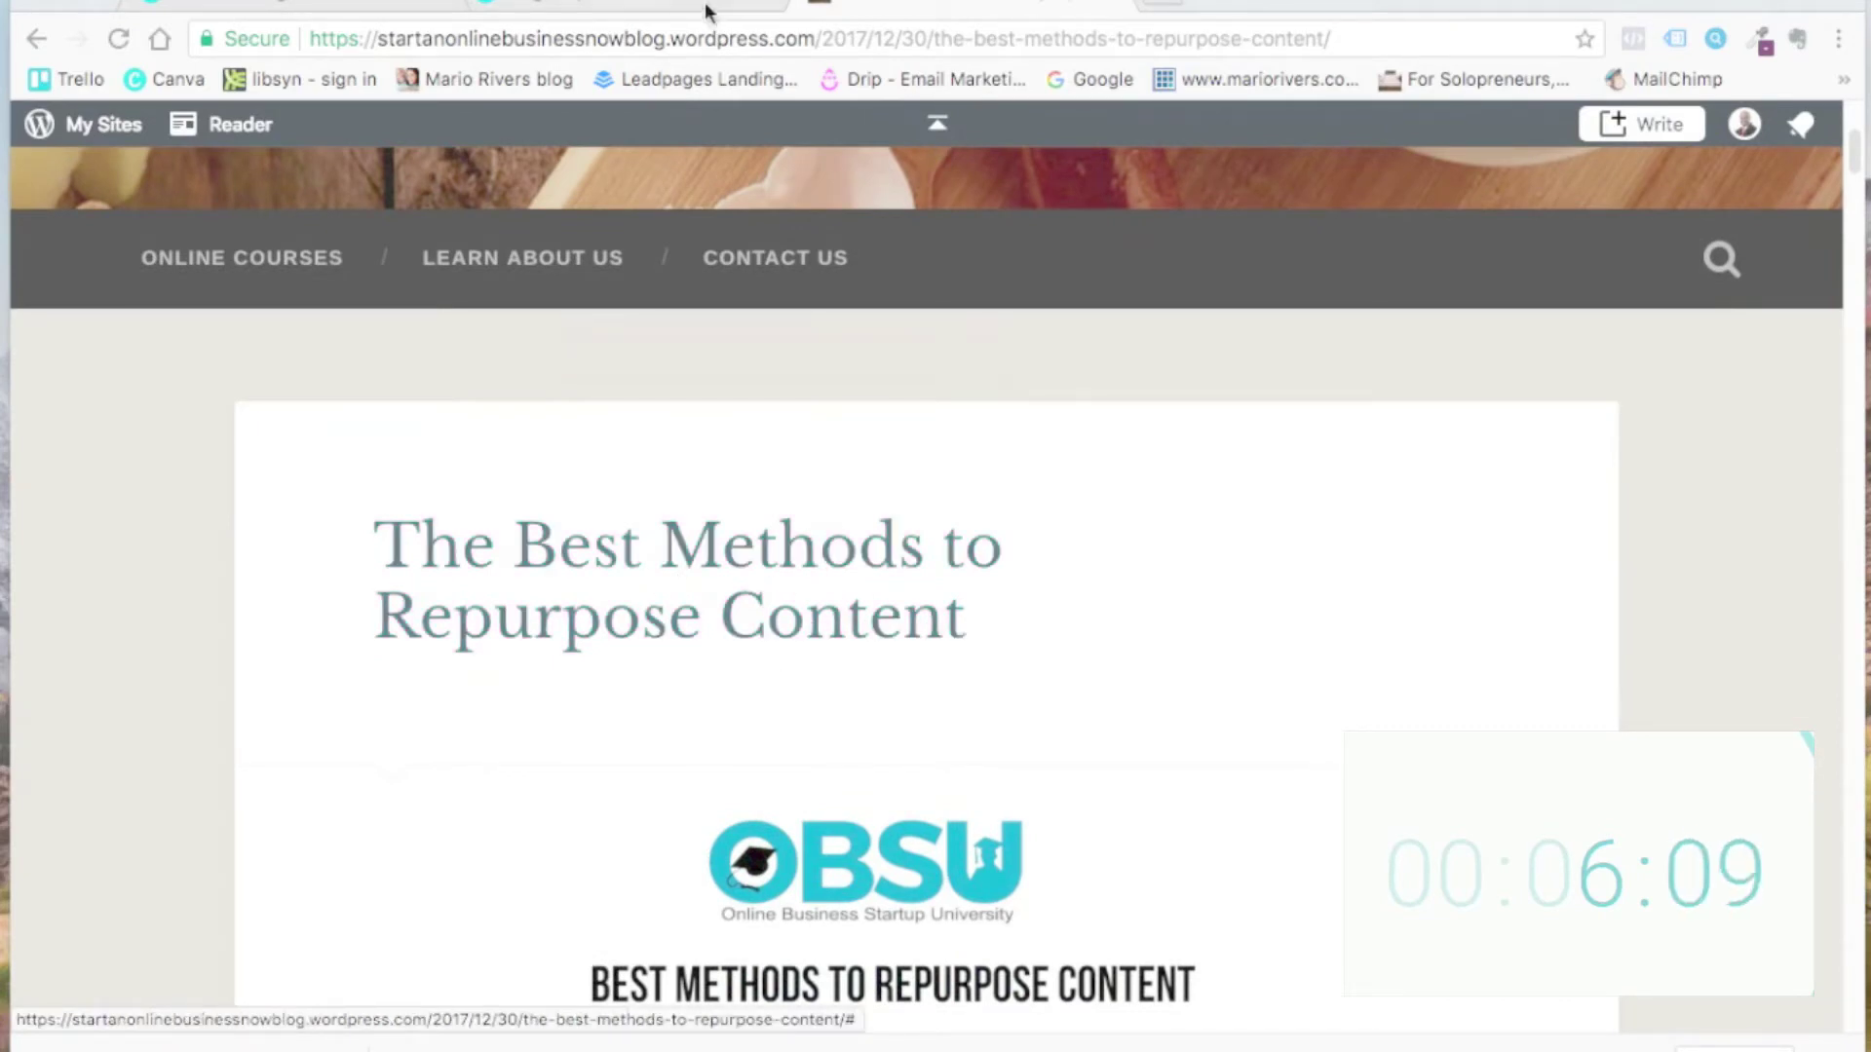
left_click(673, 10)
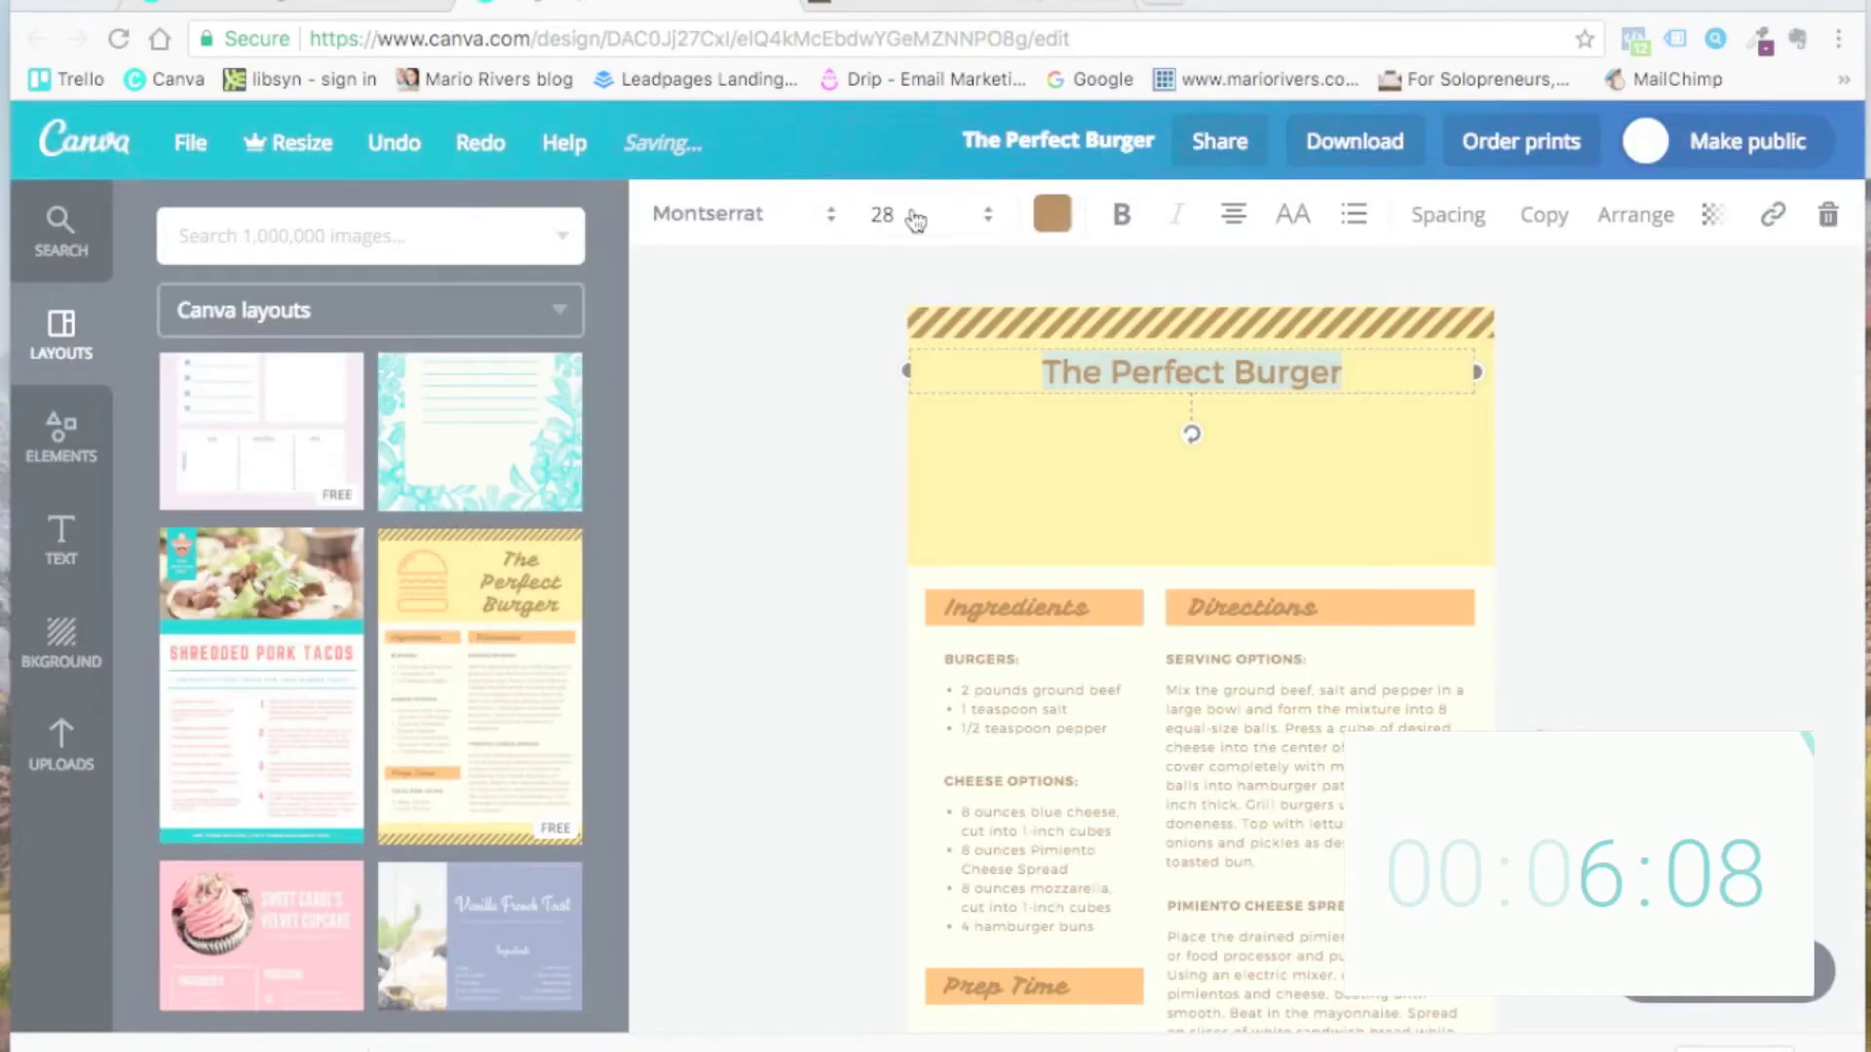
left_click(1348, 377)
left_click_drag(1111, 375, 1429, 377)
type("Best M")
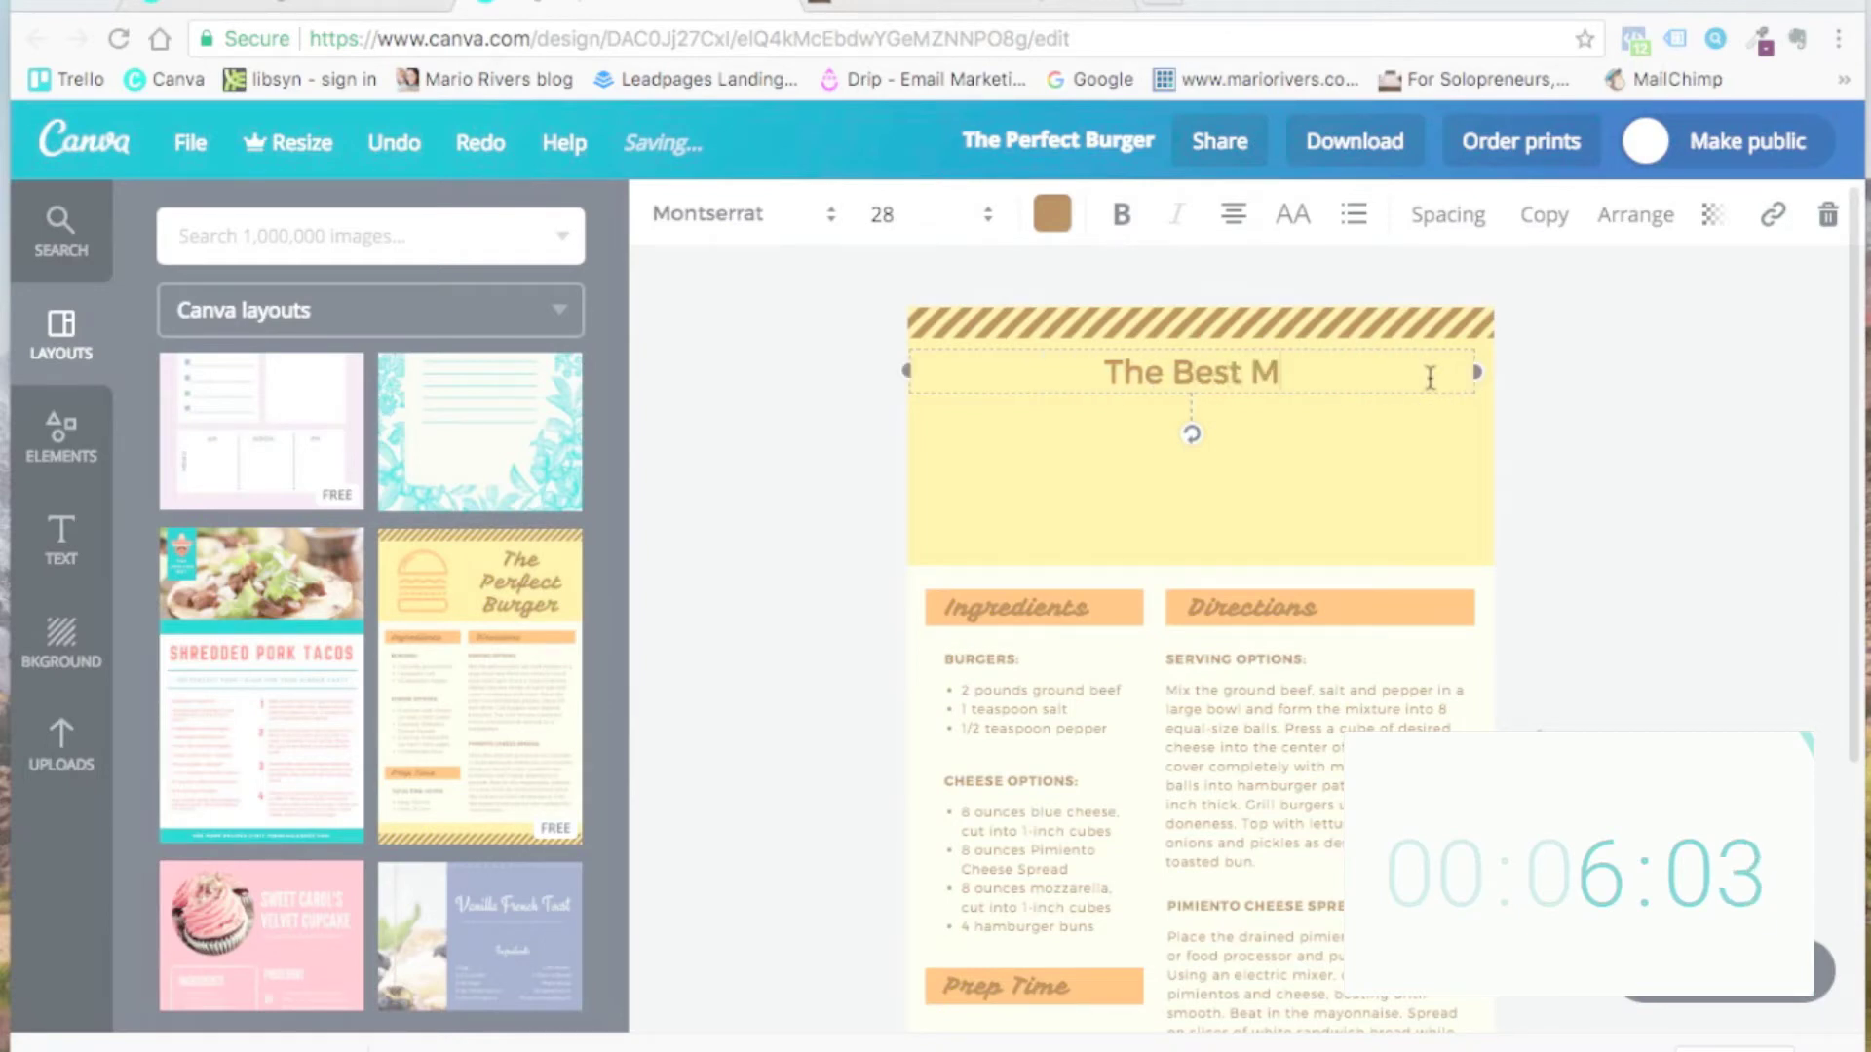
type("ethods")
type(" to")
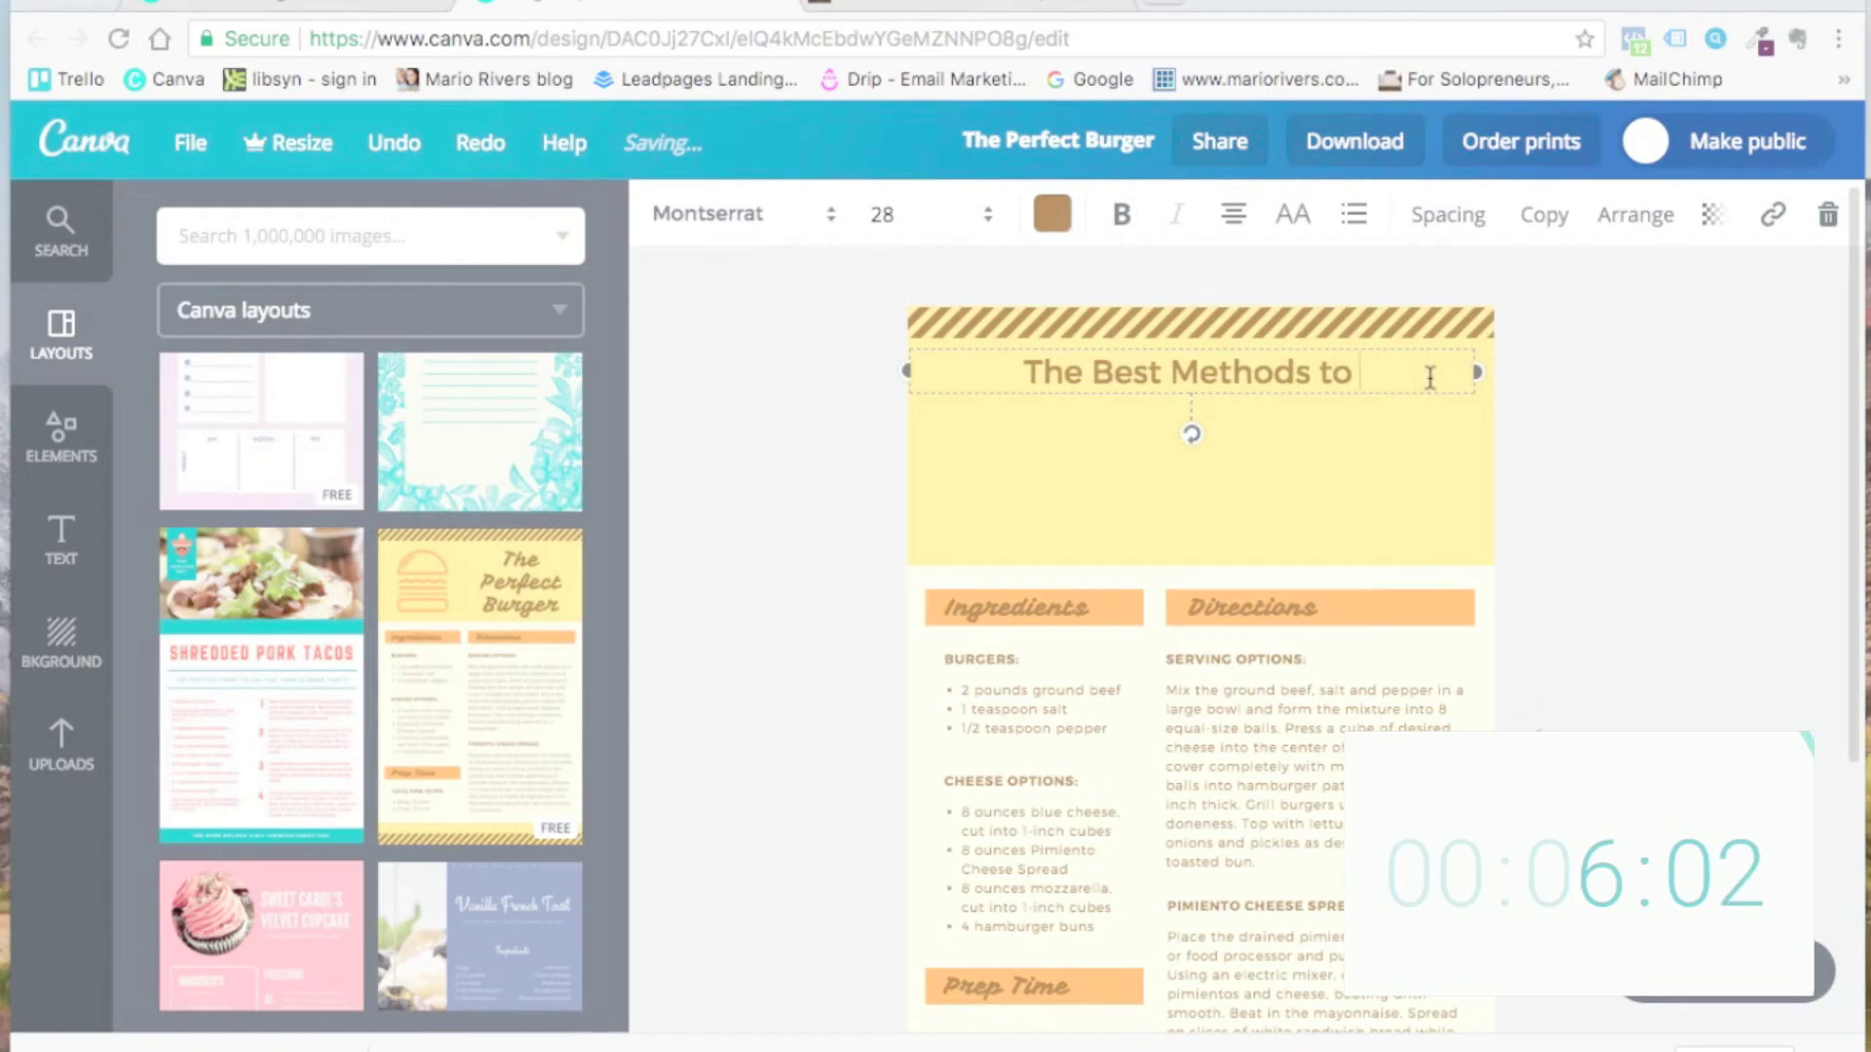
type(" Repurpose C")
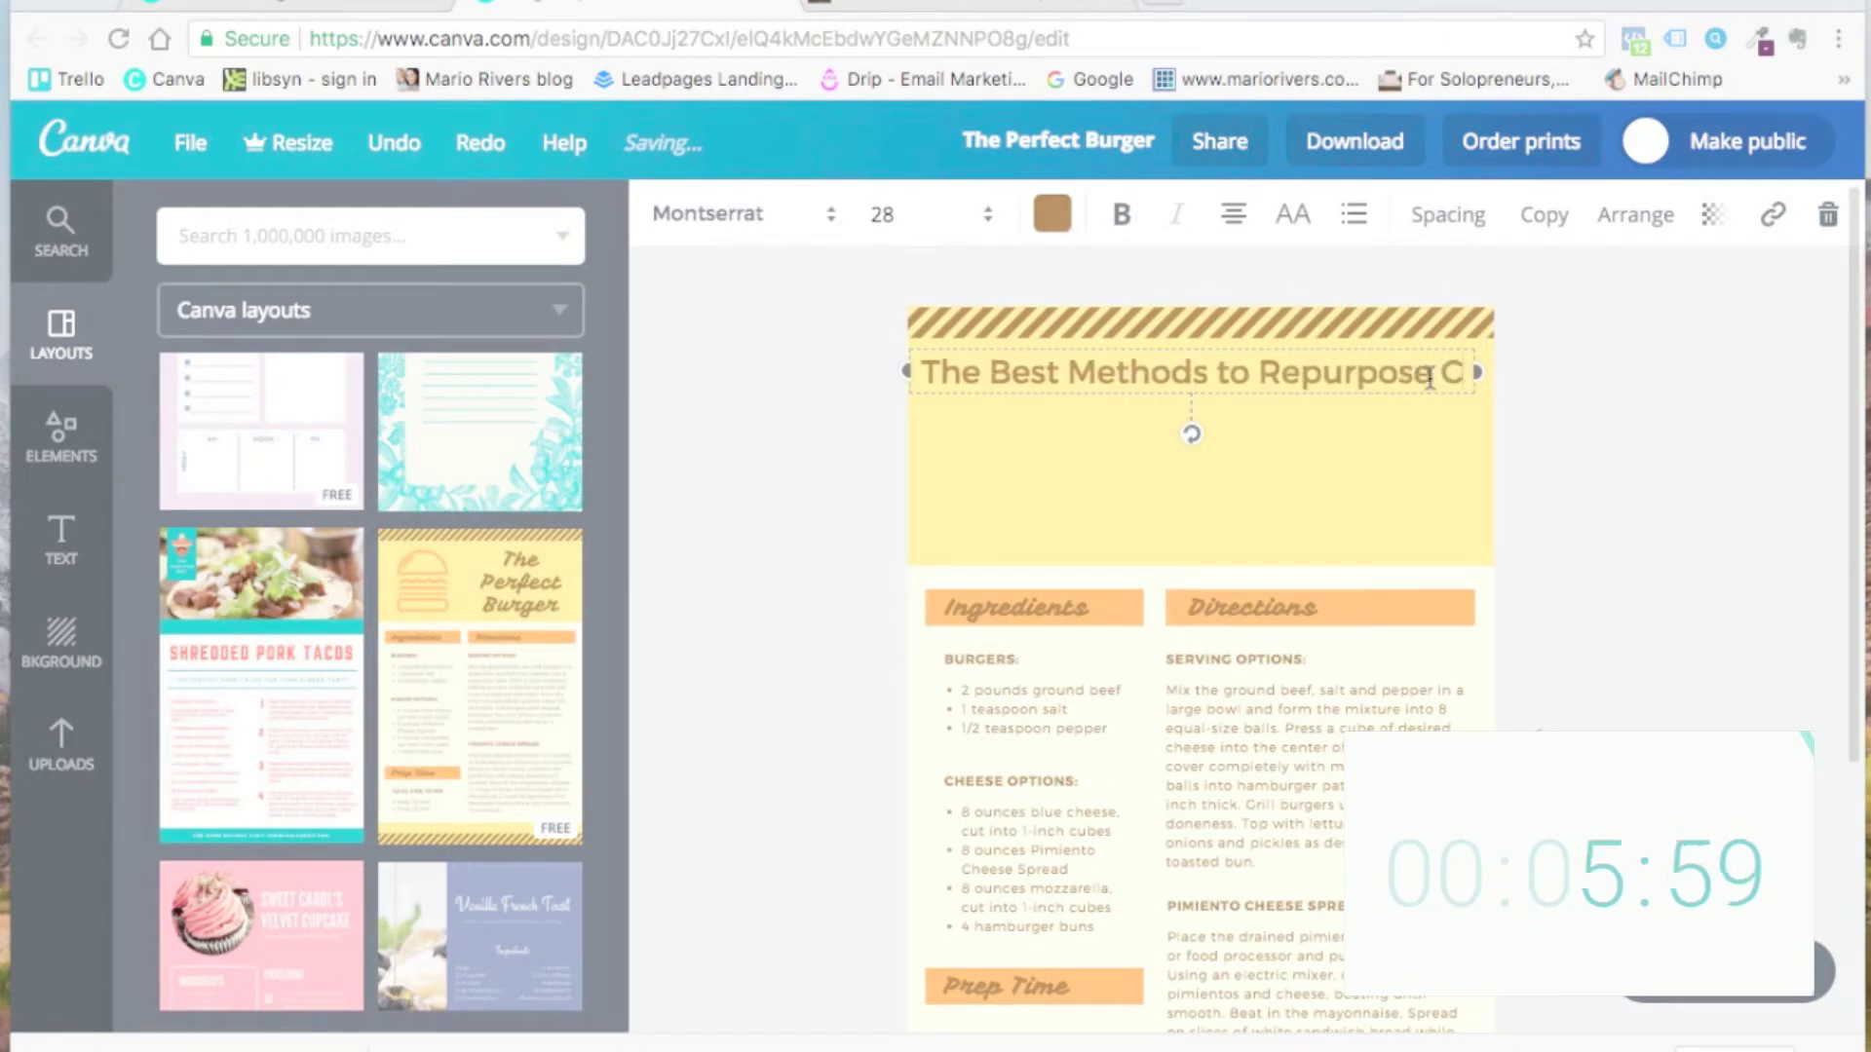
type("ontent Worksheet")
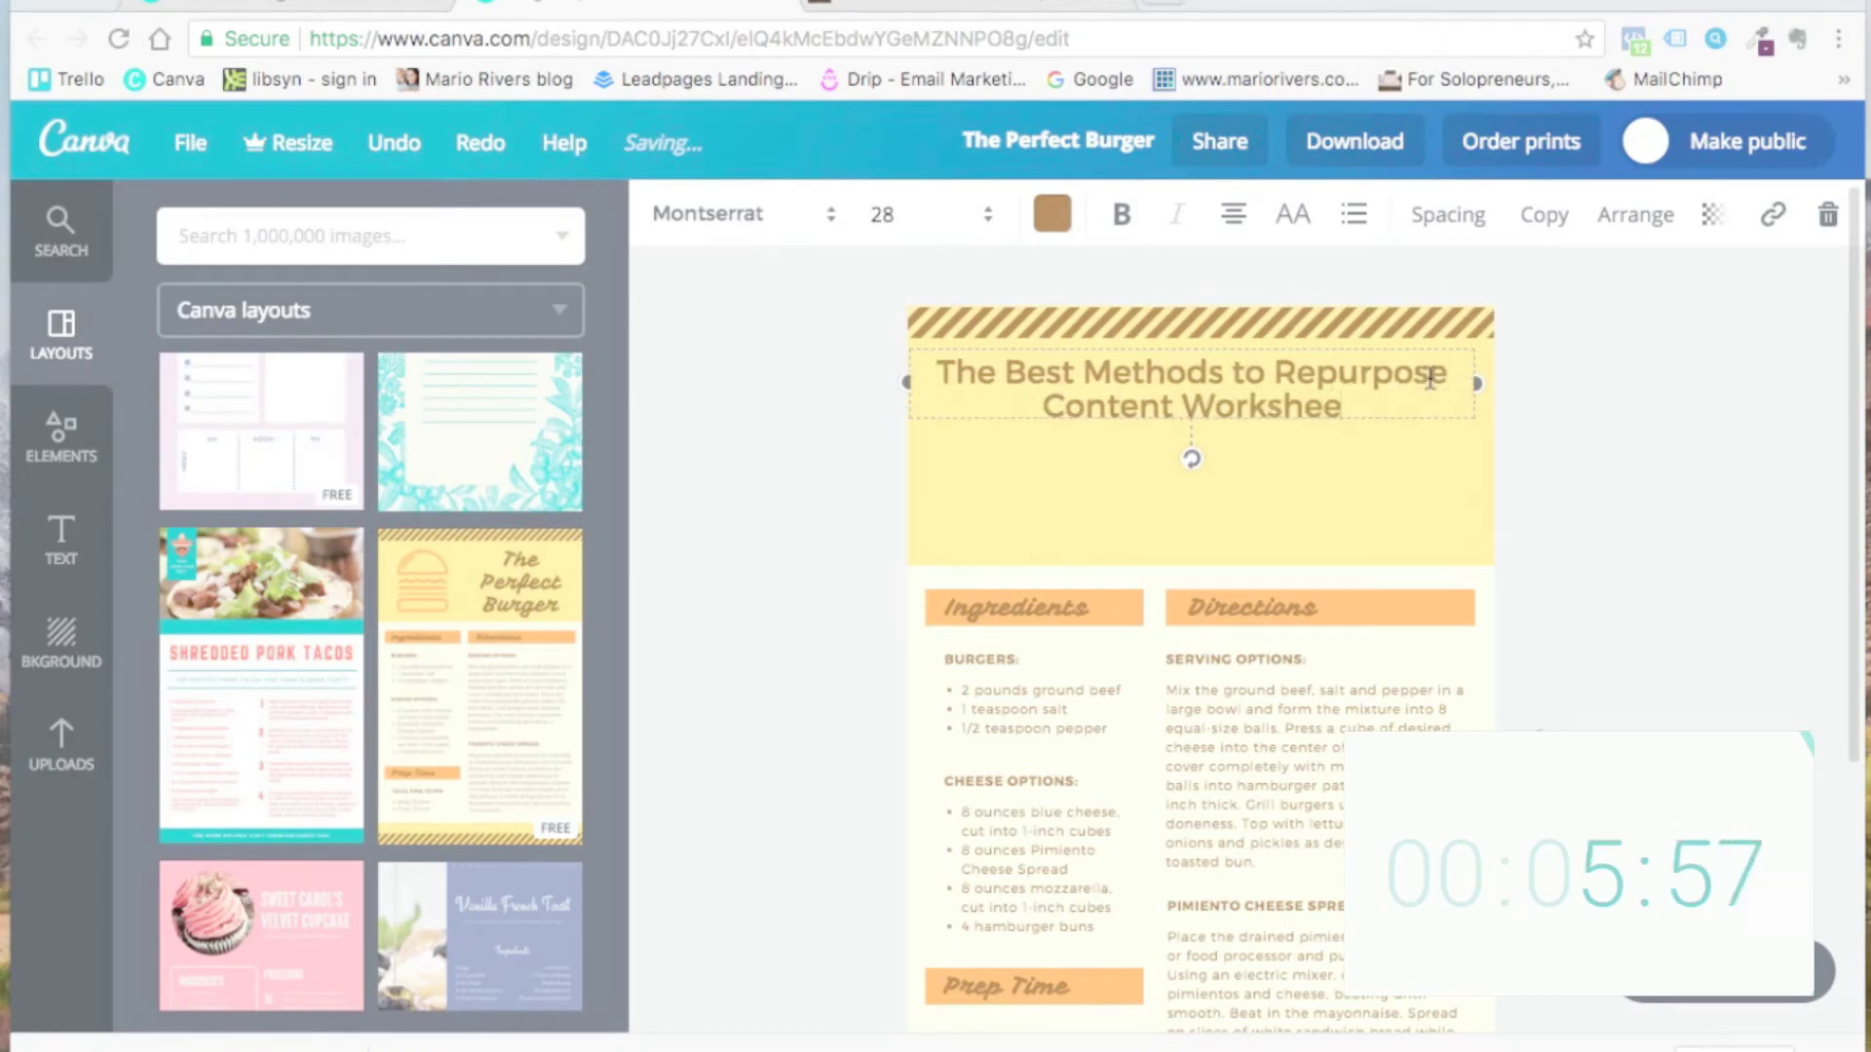
Step: Shorten the yellow header band to fit the title and undo the section-bar move
left_click(1249, 517)
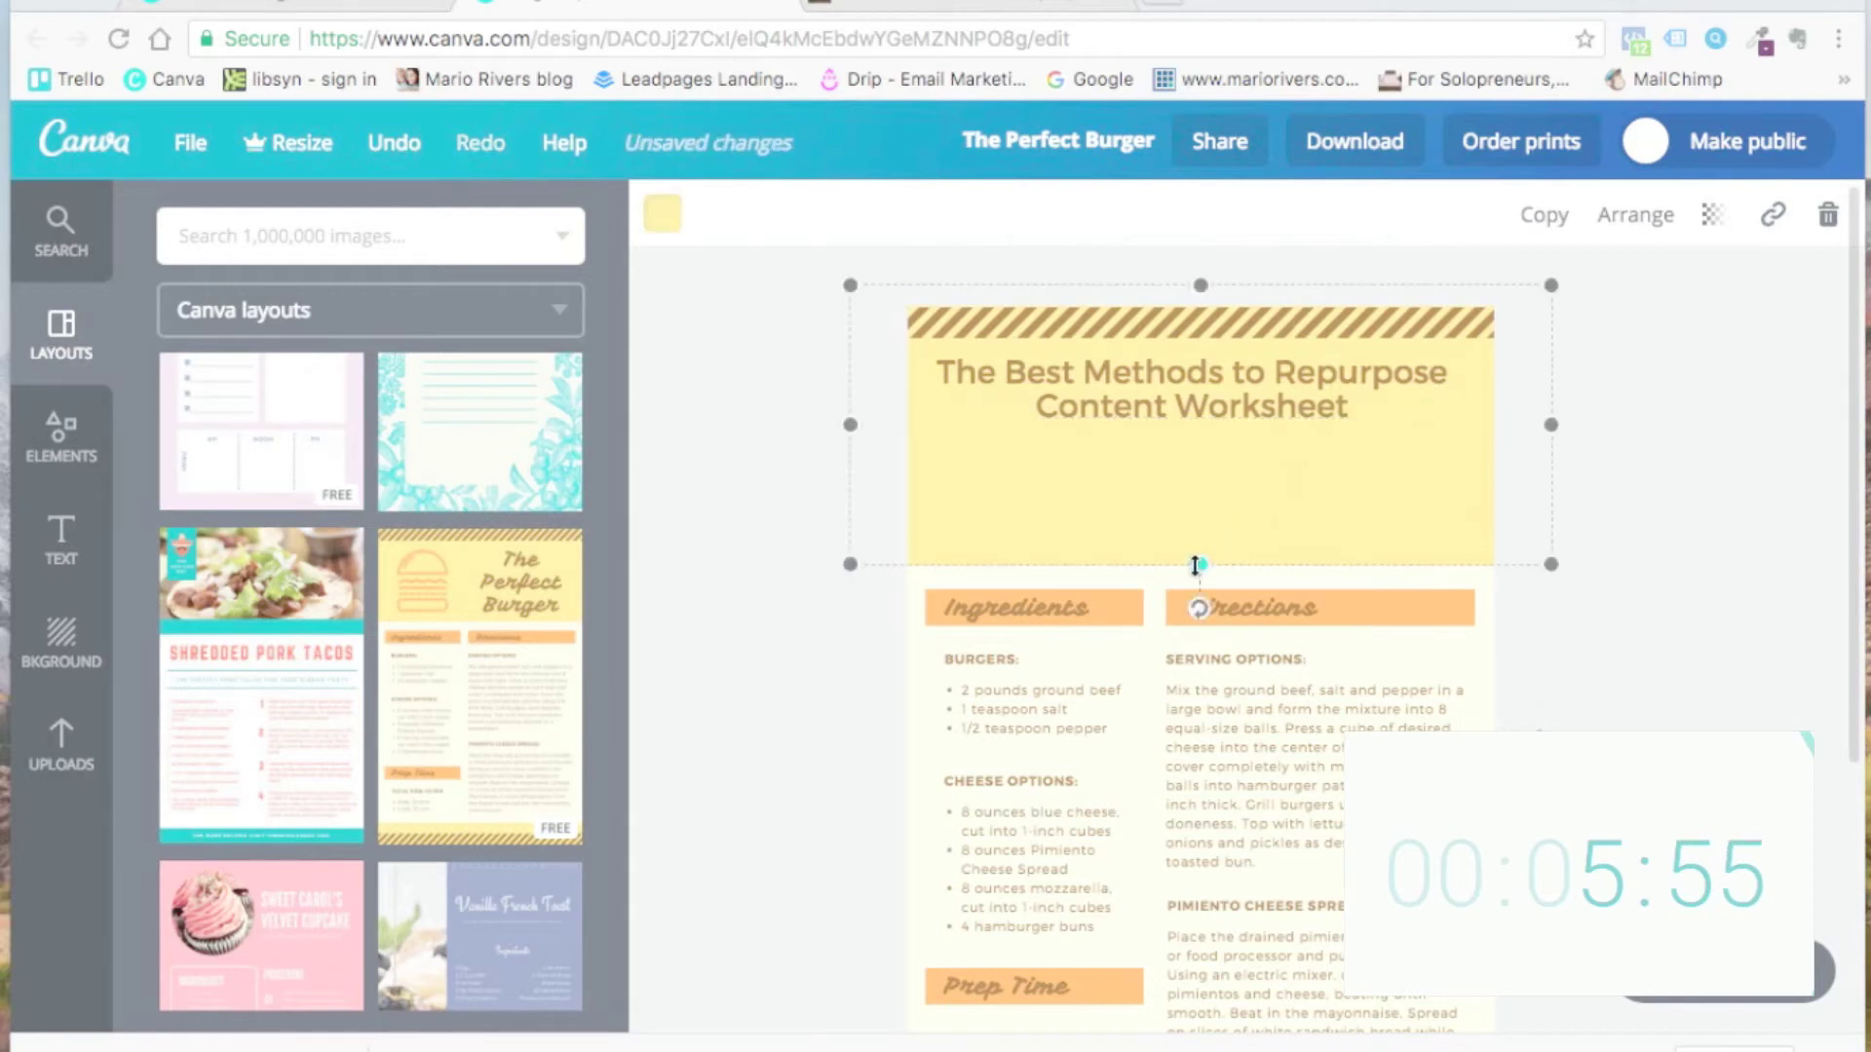
left_click_drag(1200, 564, 1205, 430)
left_click(1621, 510)
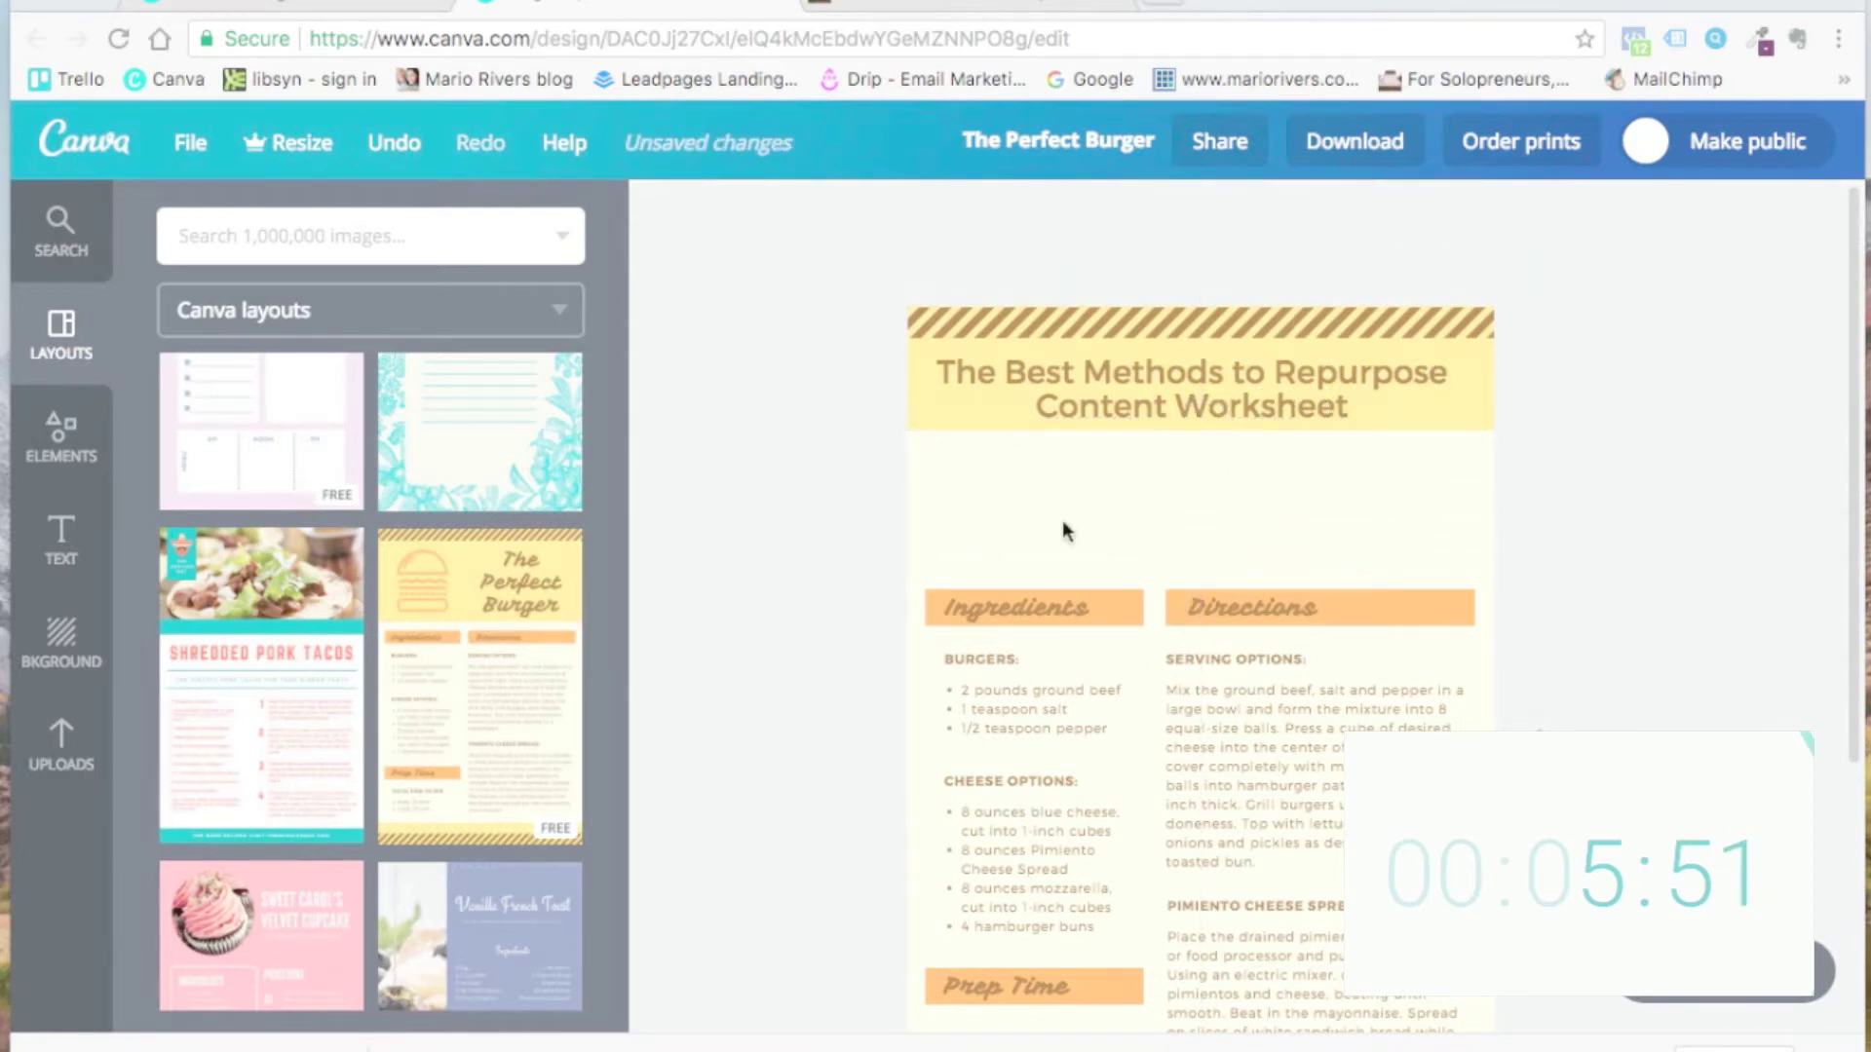
scroll(1063, 520, "down", 2)
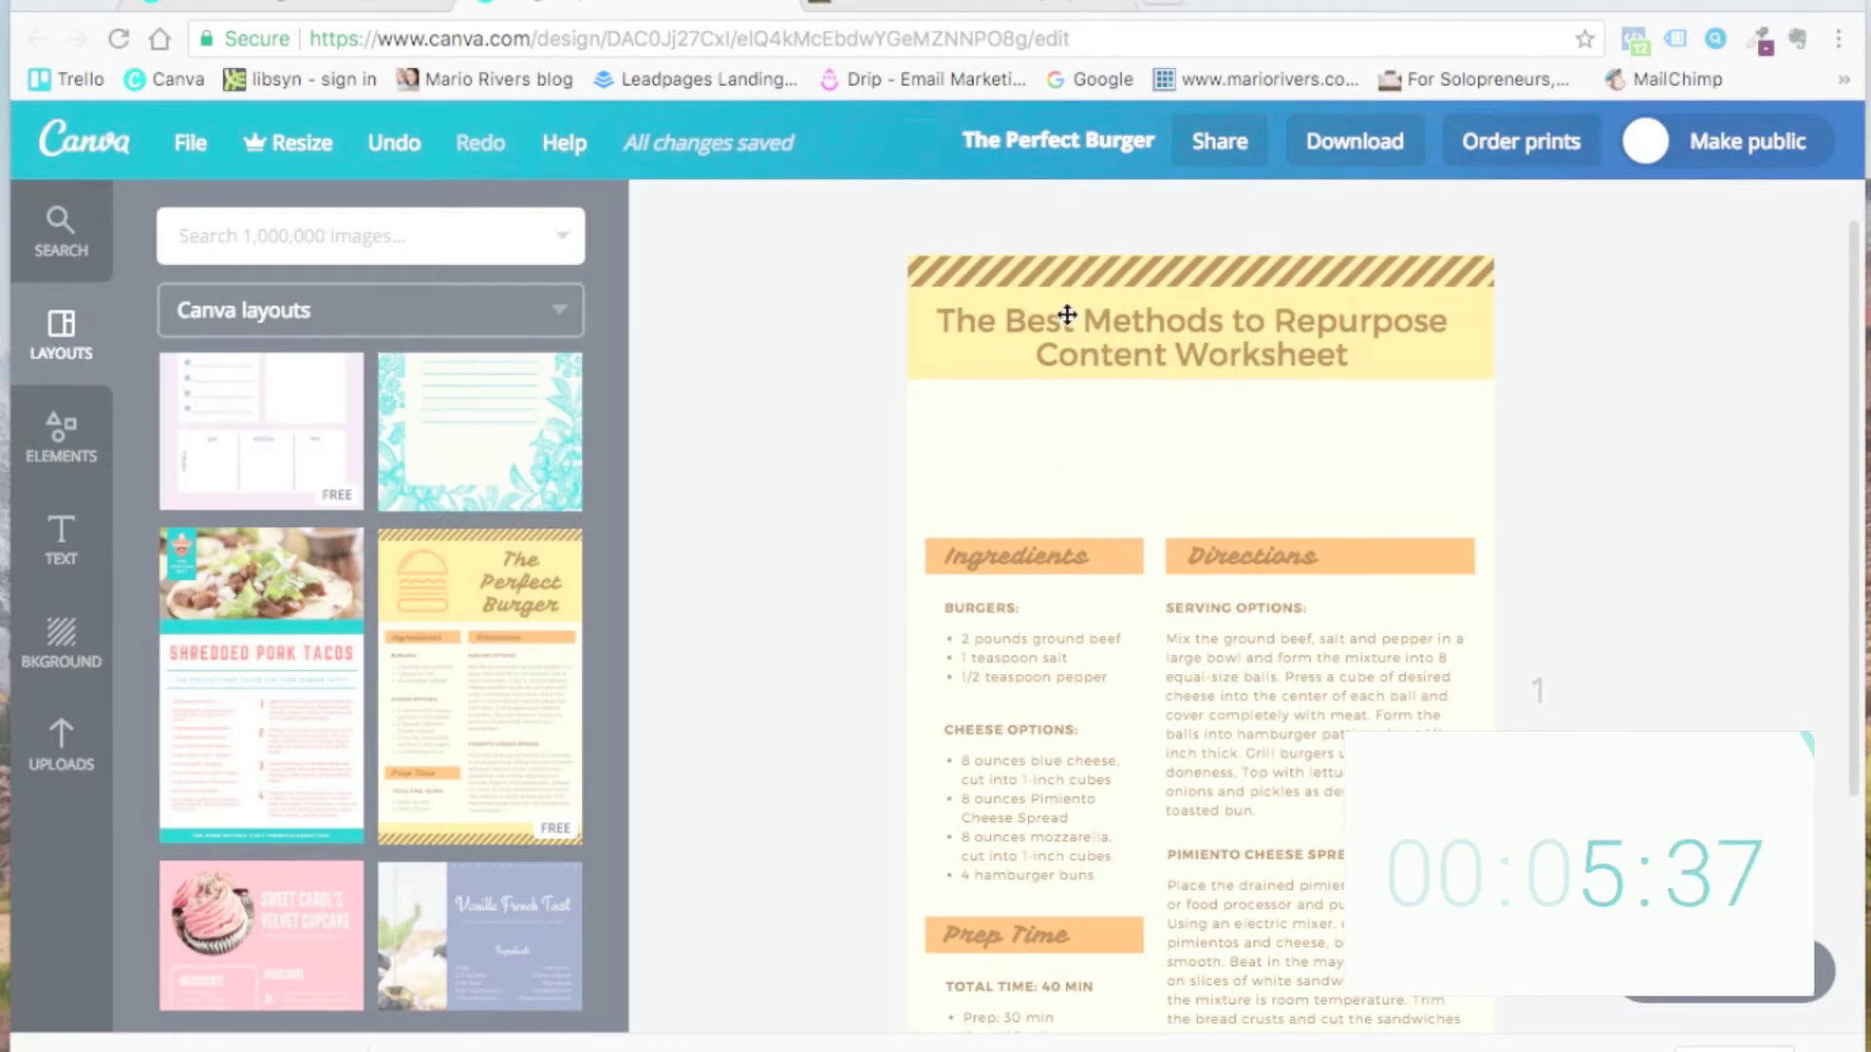
key("super+z")
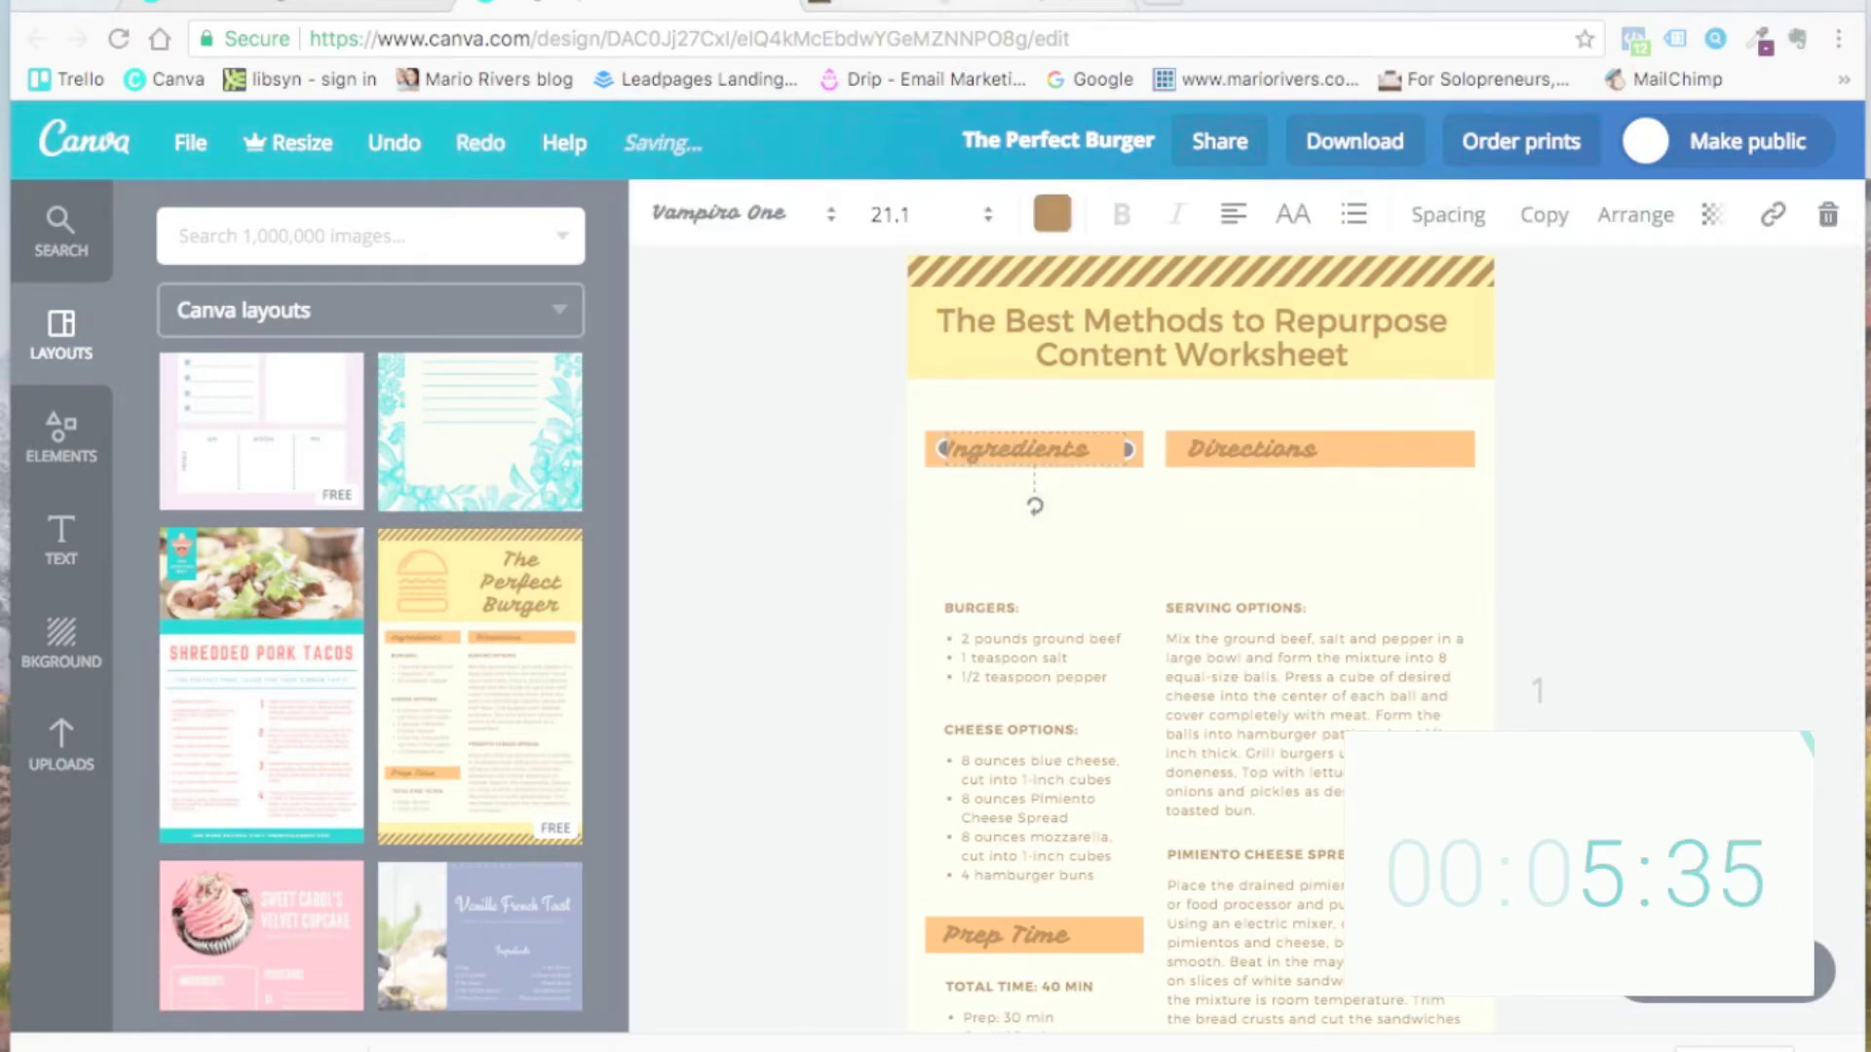
left_click(926, 6)
scroll(748, 592, "down", 12)
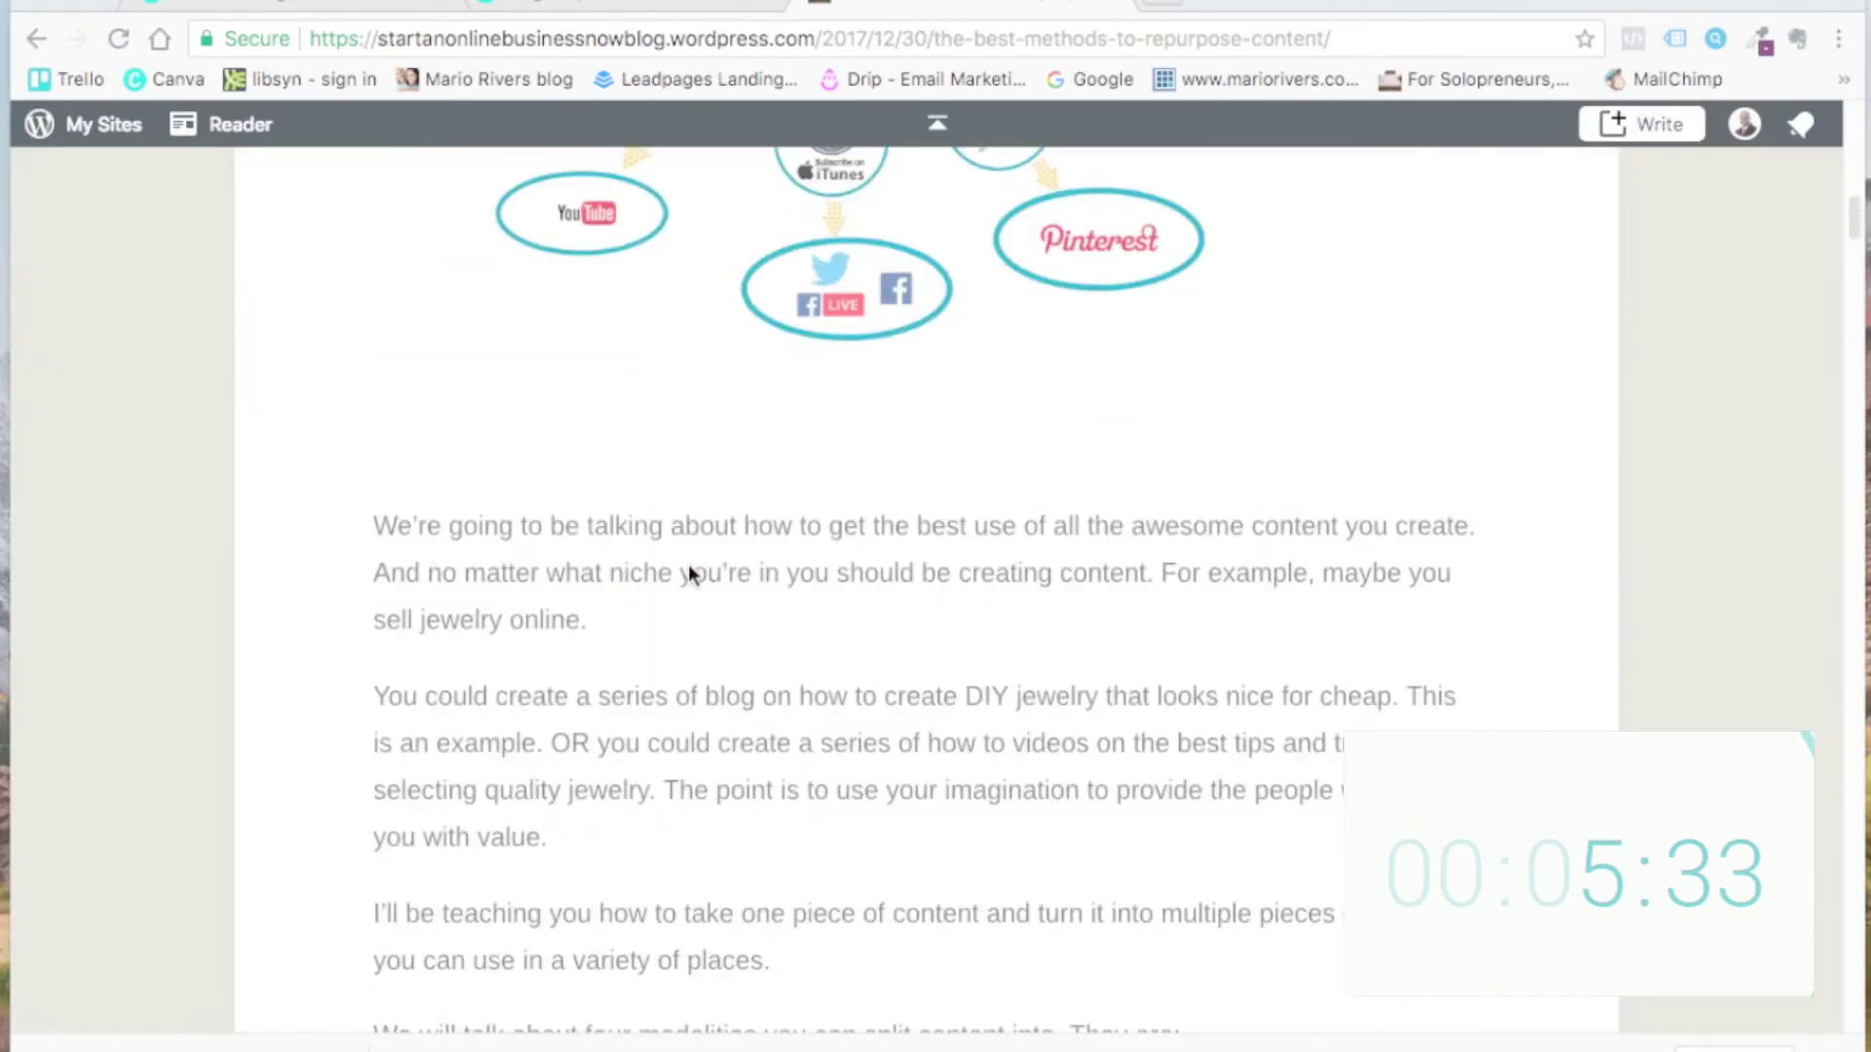
scroll(629, 503, "down", 3)
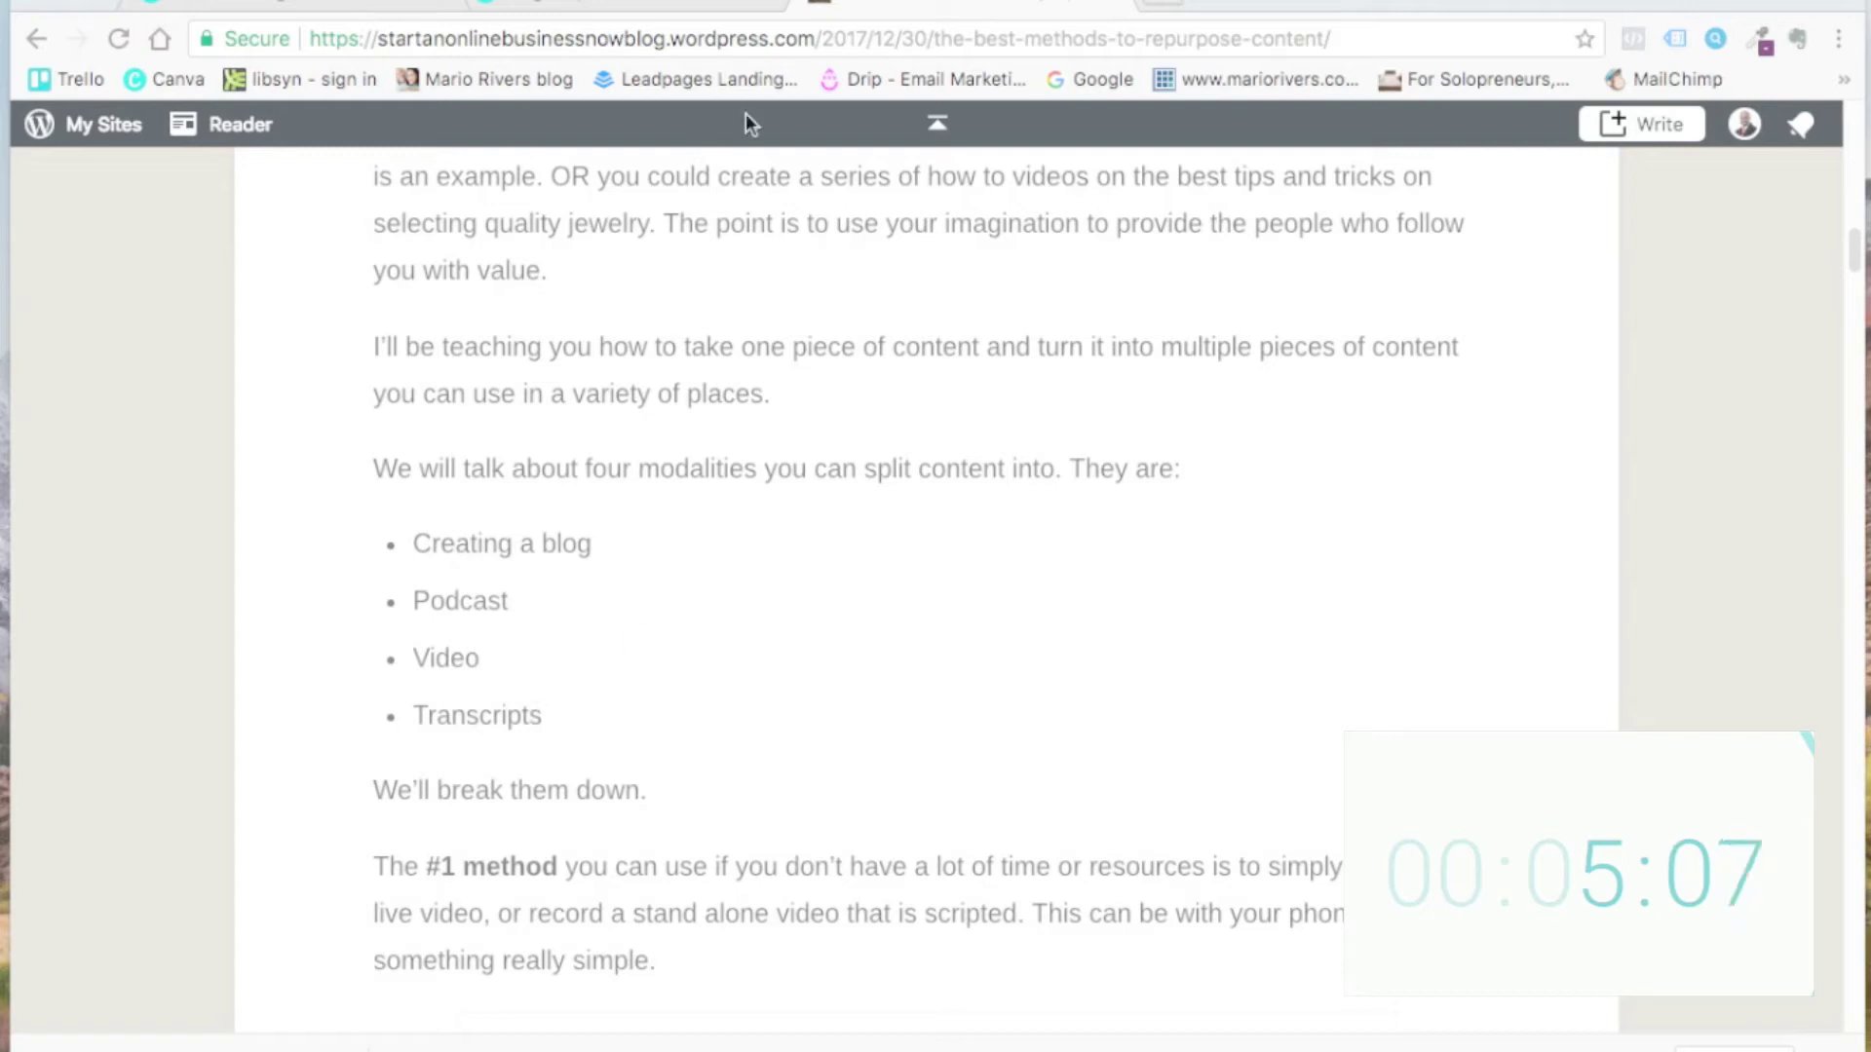
left_click(655, 3)
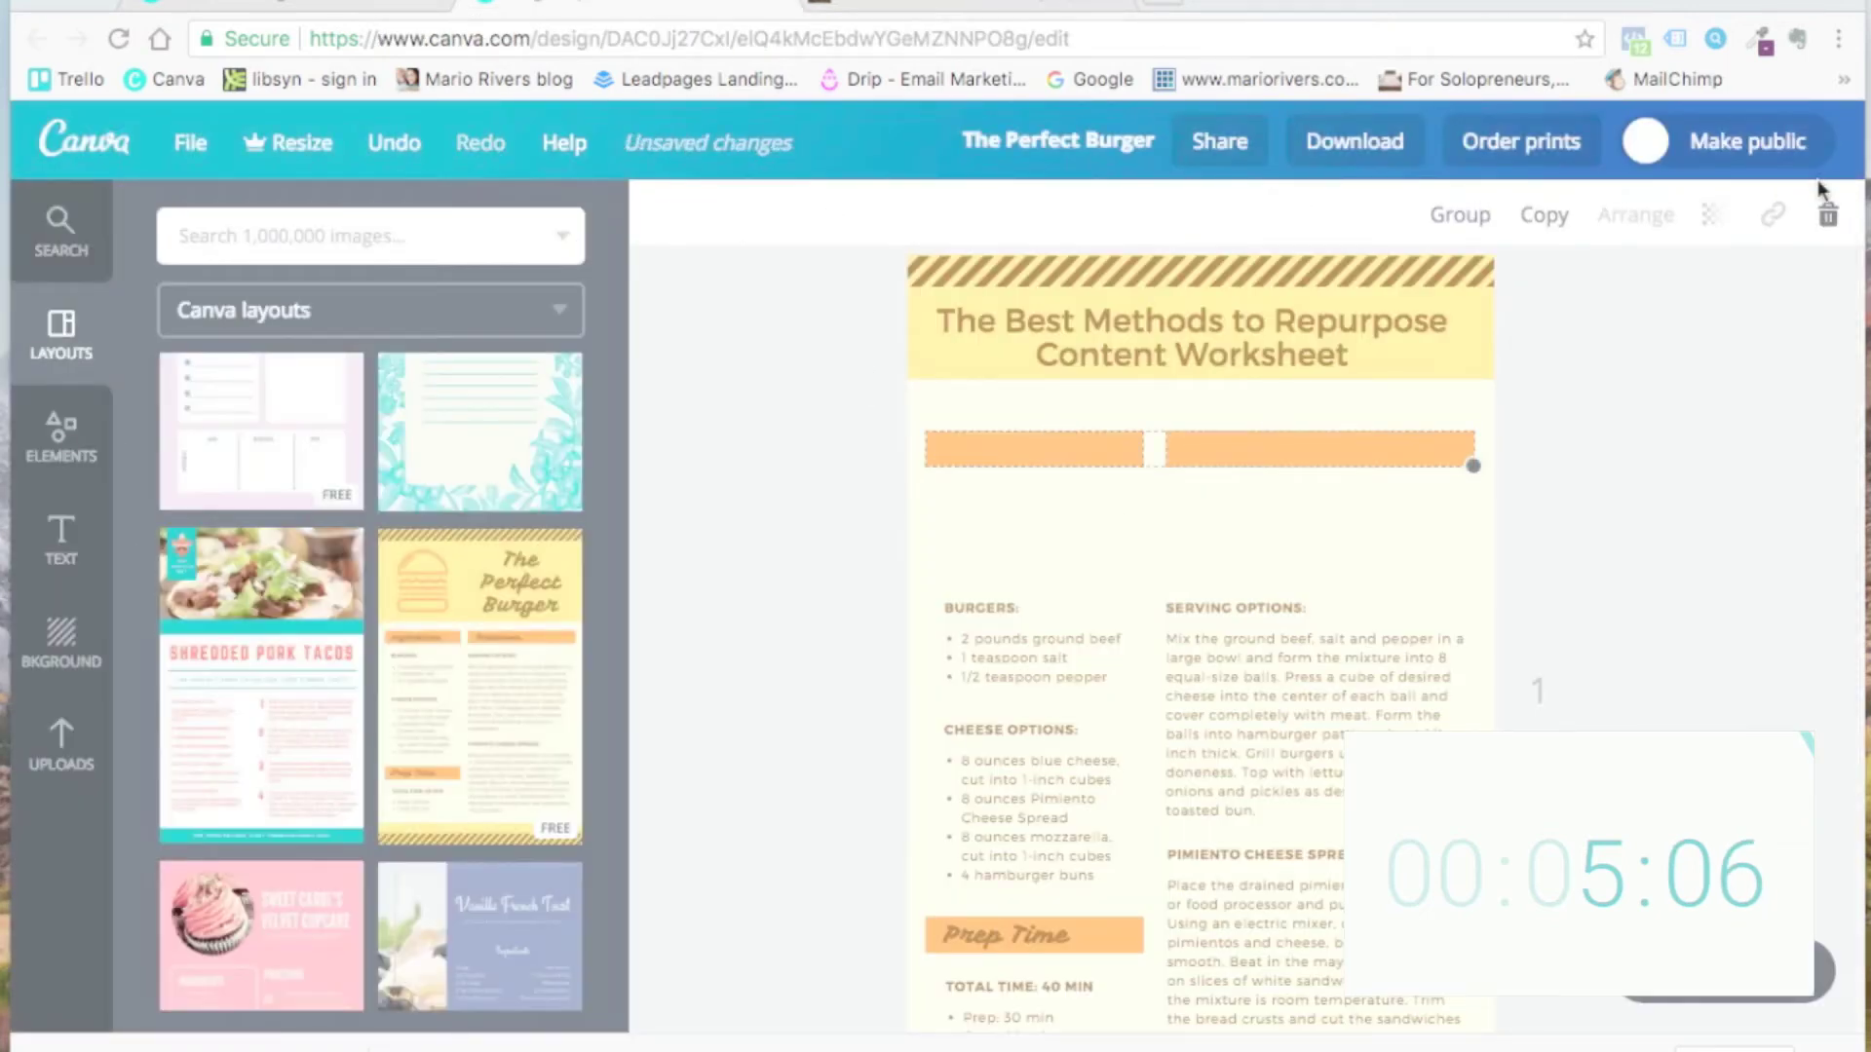
Step: Delete the orange section bars and turn the BURGERS: heading into an underscore blank under the title
left_click(1829, 223)
left_click_drag(992, 623, 1004, 425)
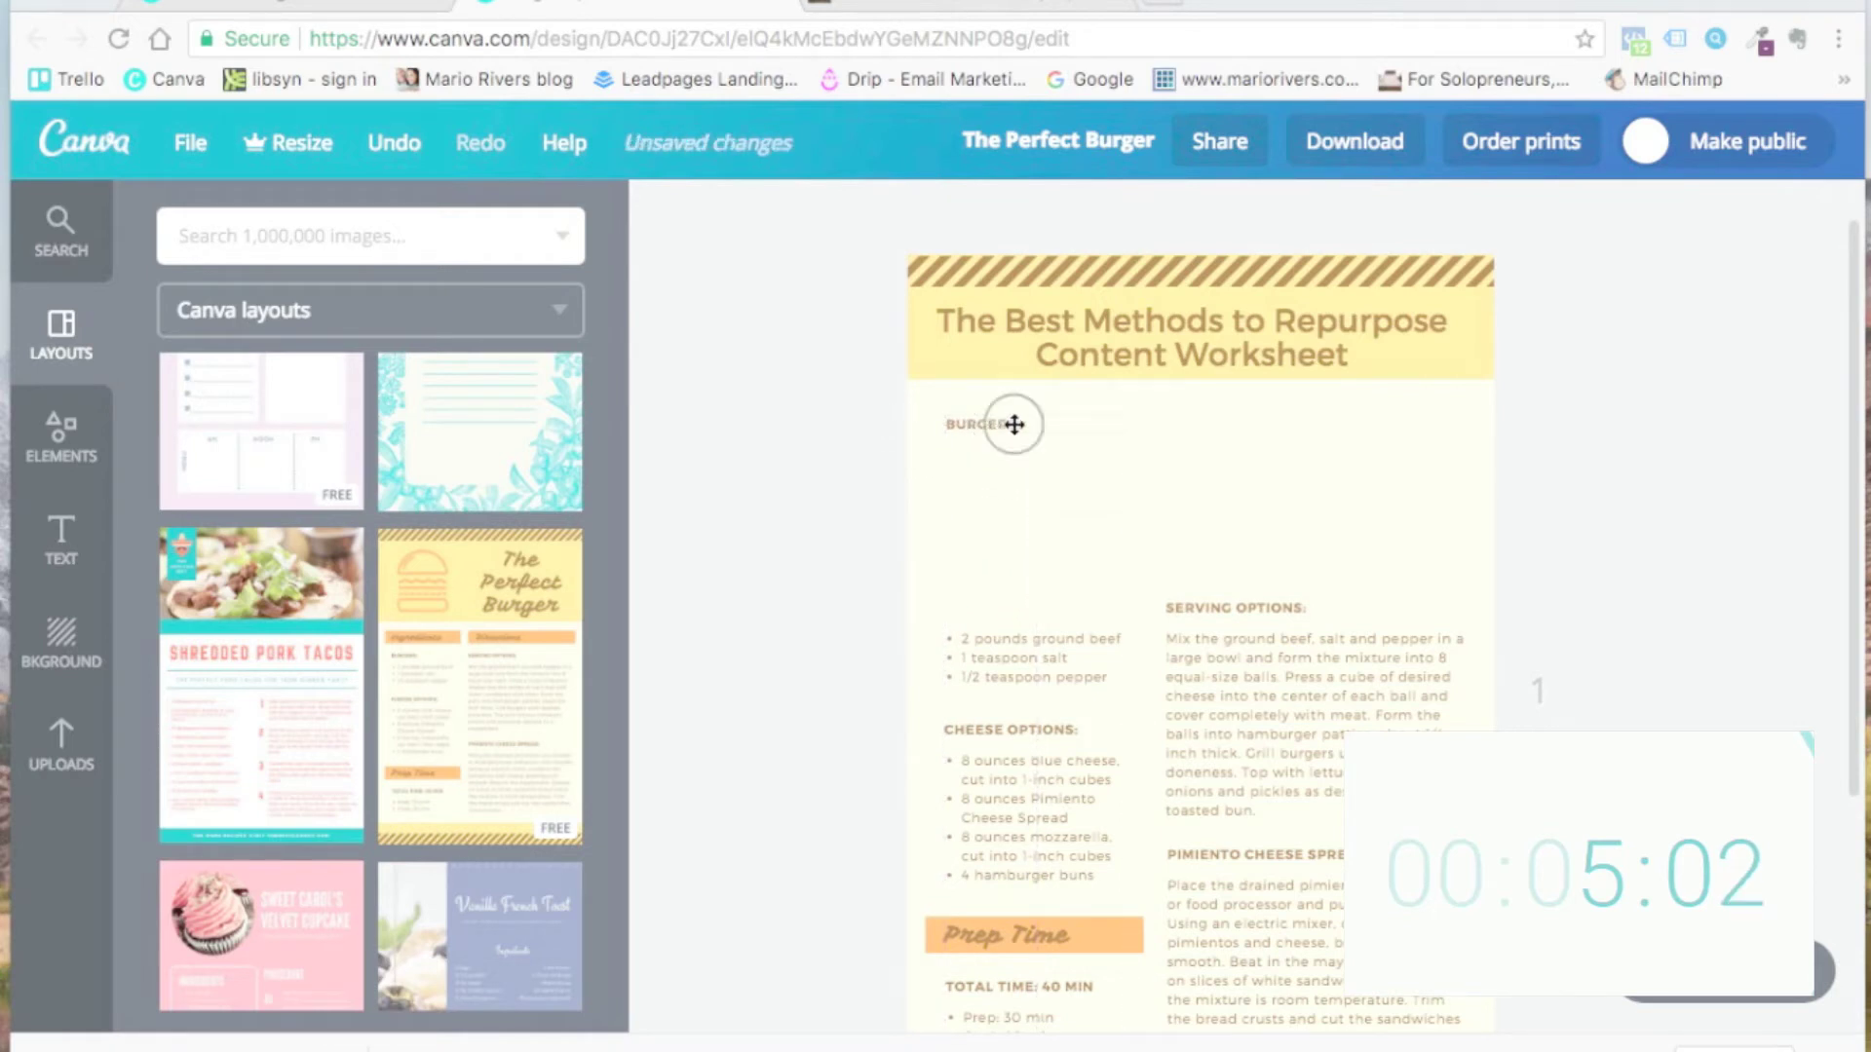
double_click(928, 421)
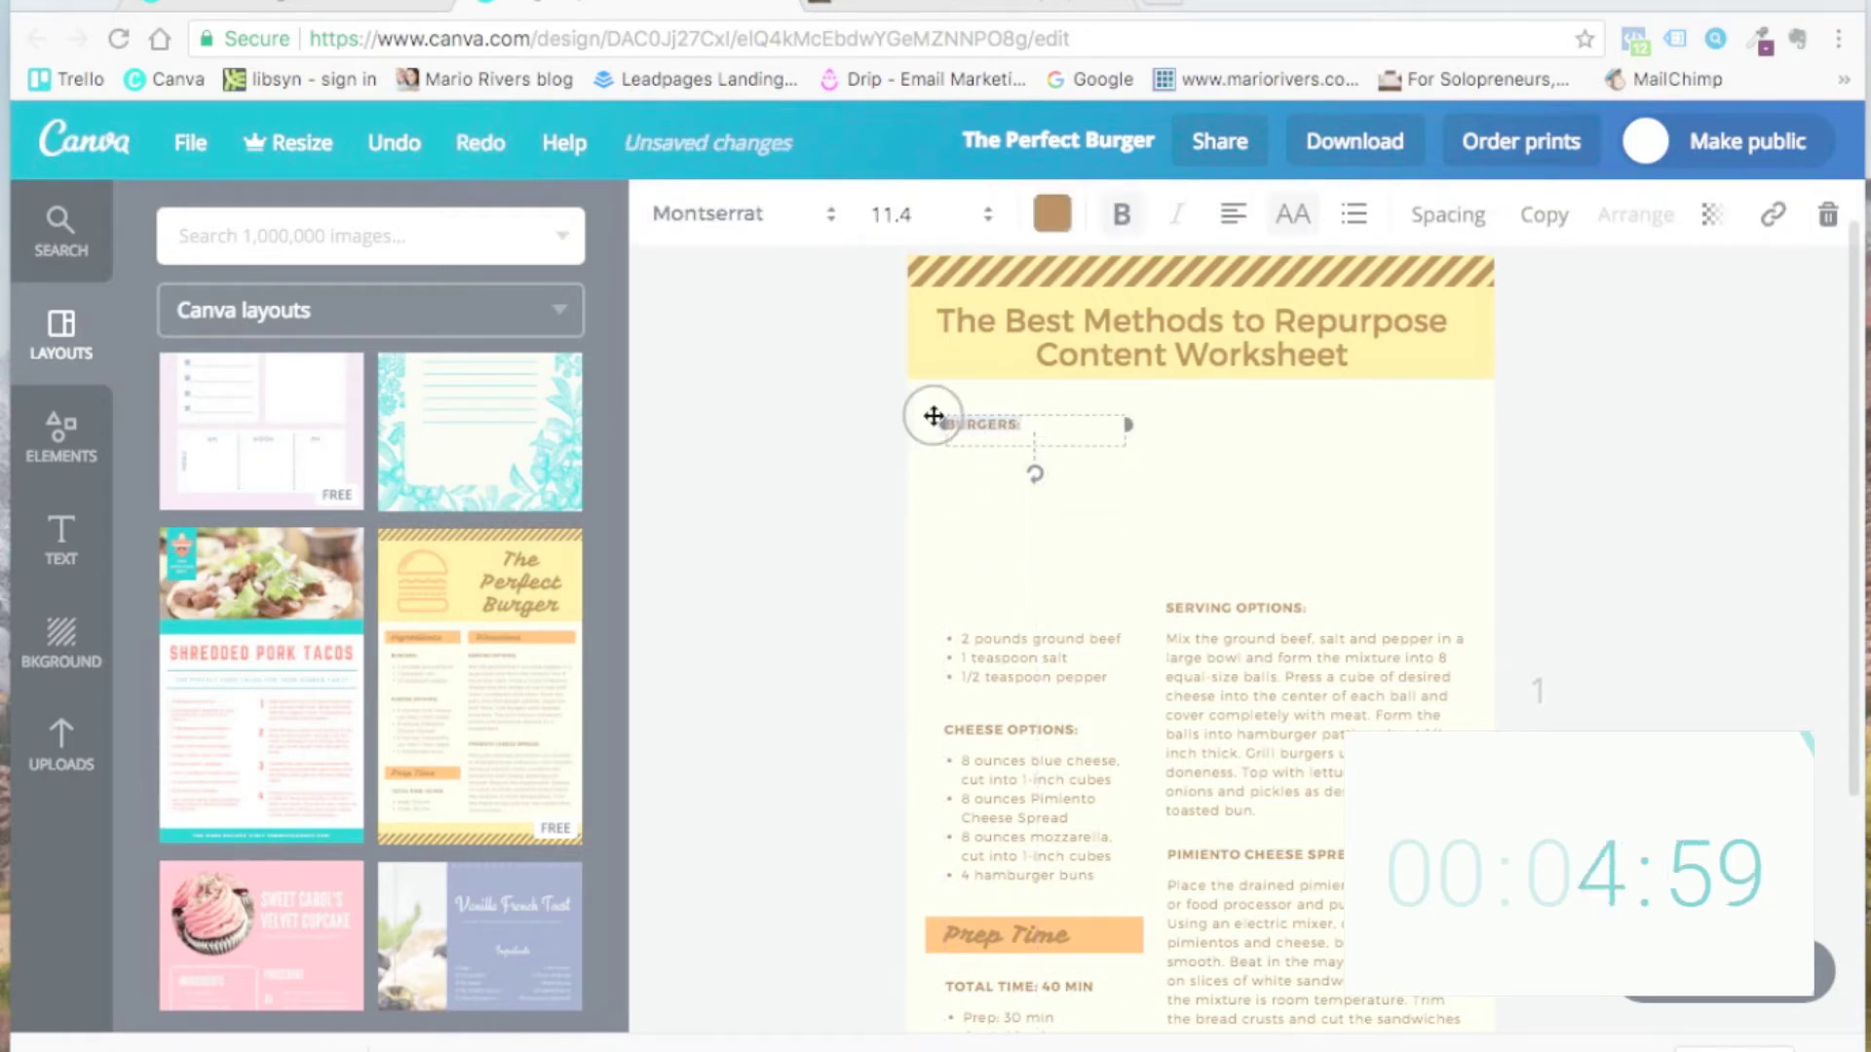
key("BackSpace")
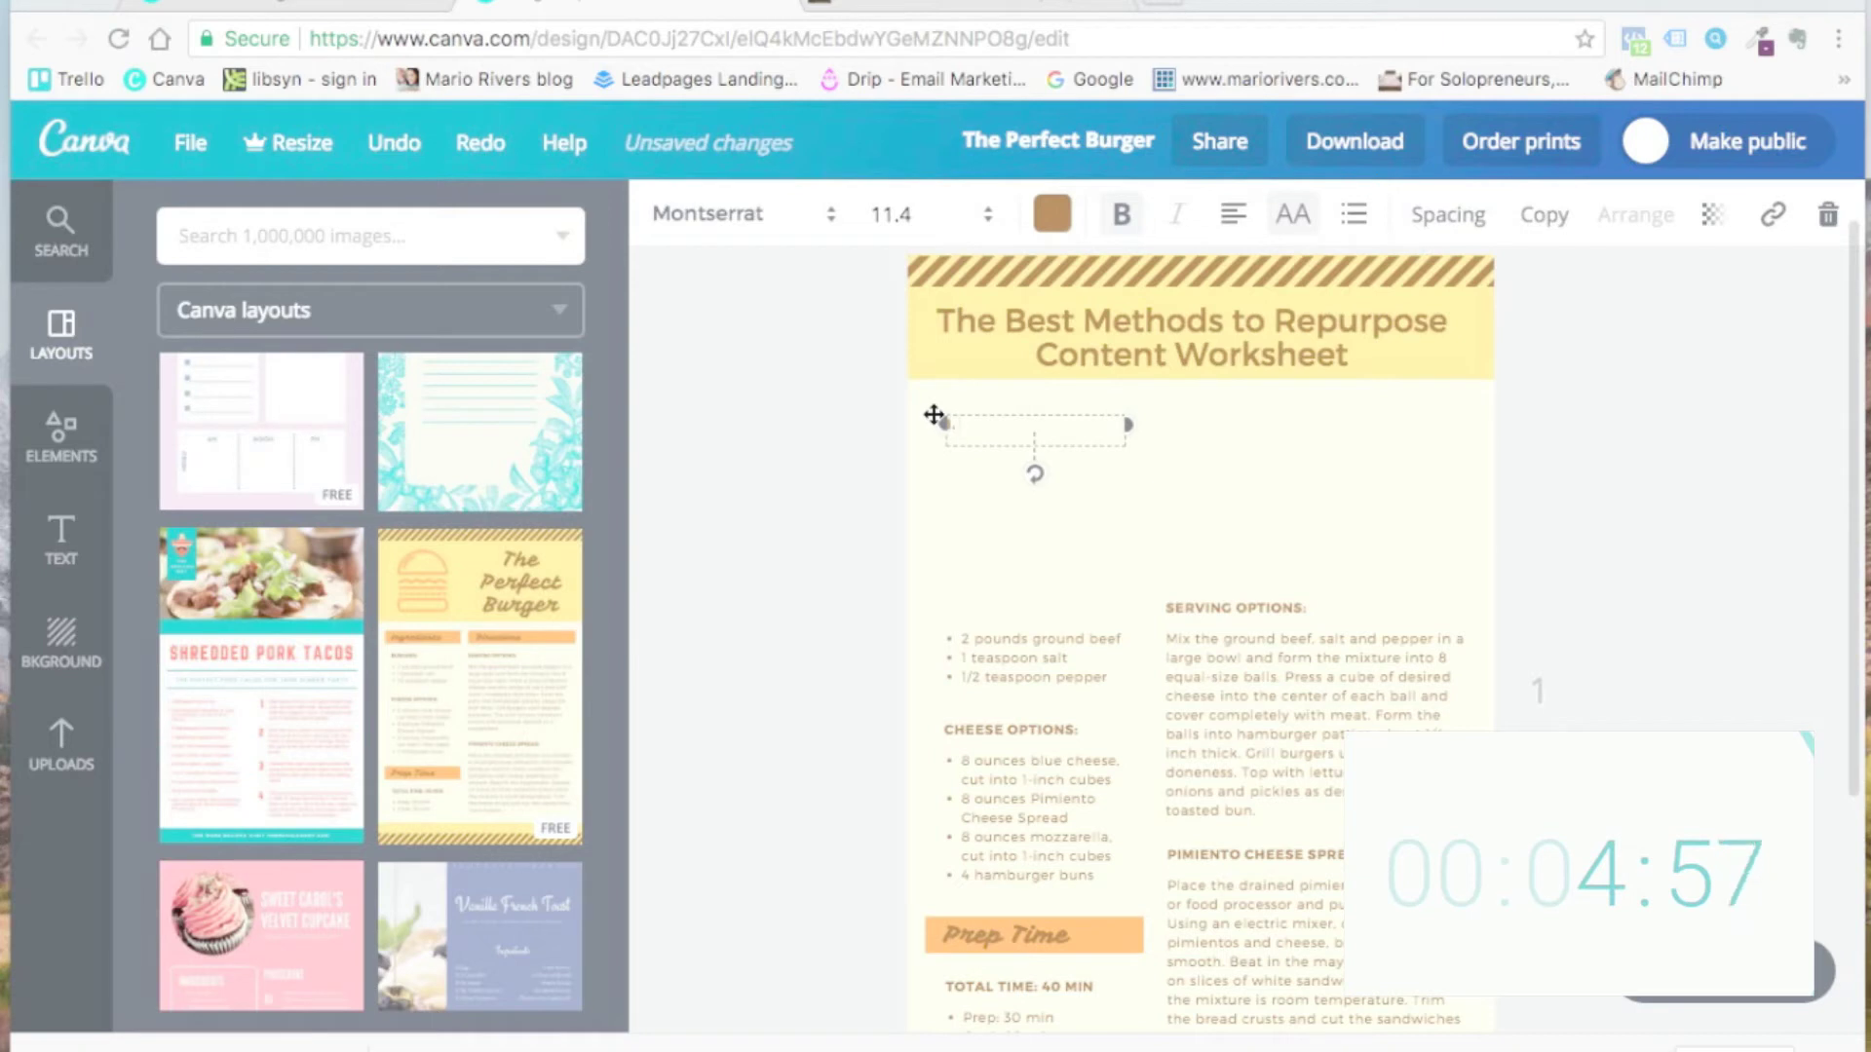
type("________________ __")
Step: Write item 1 as 'You can split content into 4 modalities.' with trailing blanks
key("ctrl+Tab")
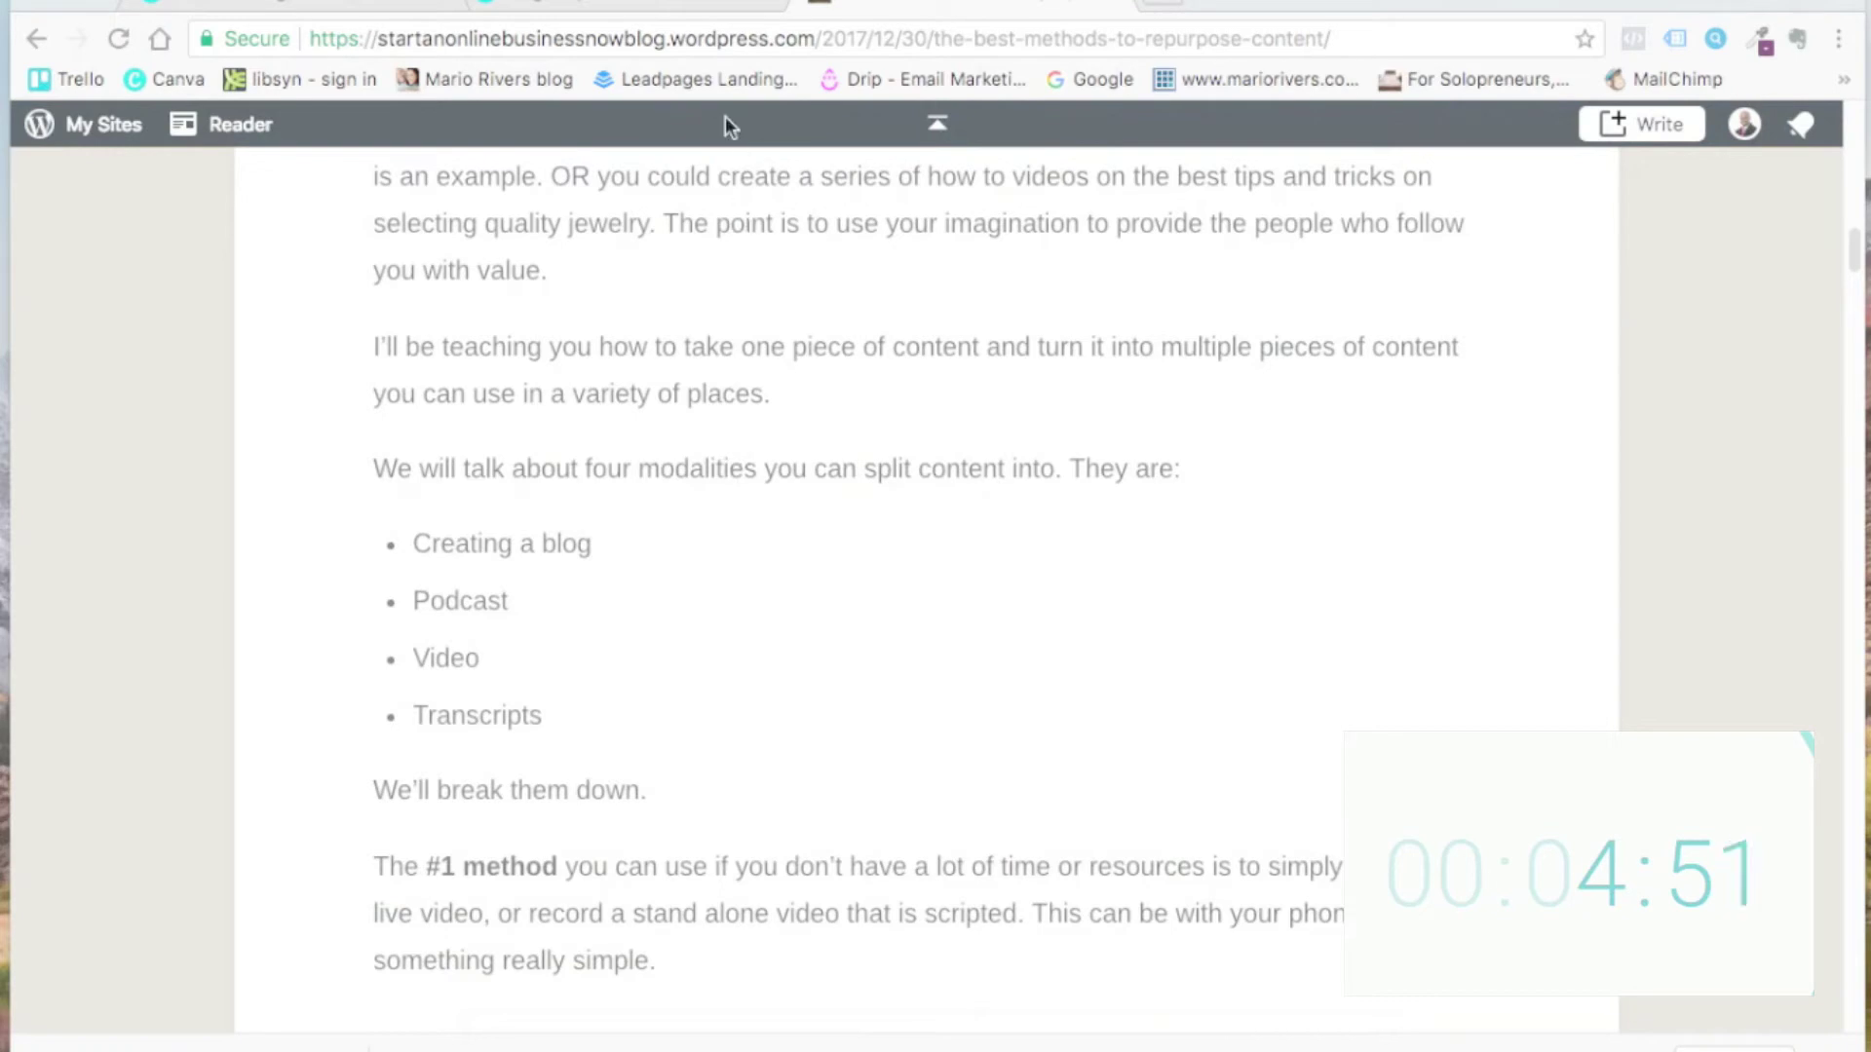
left_click(658, 10)
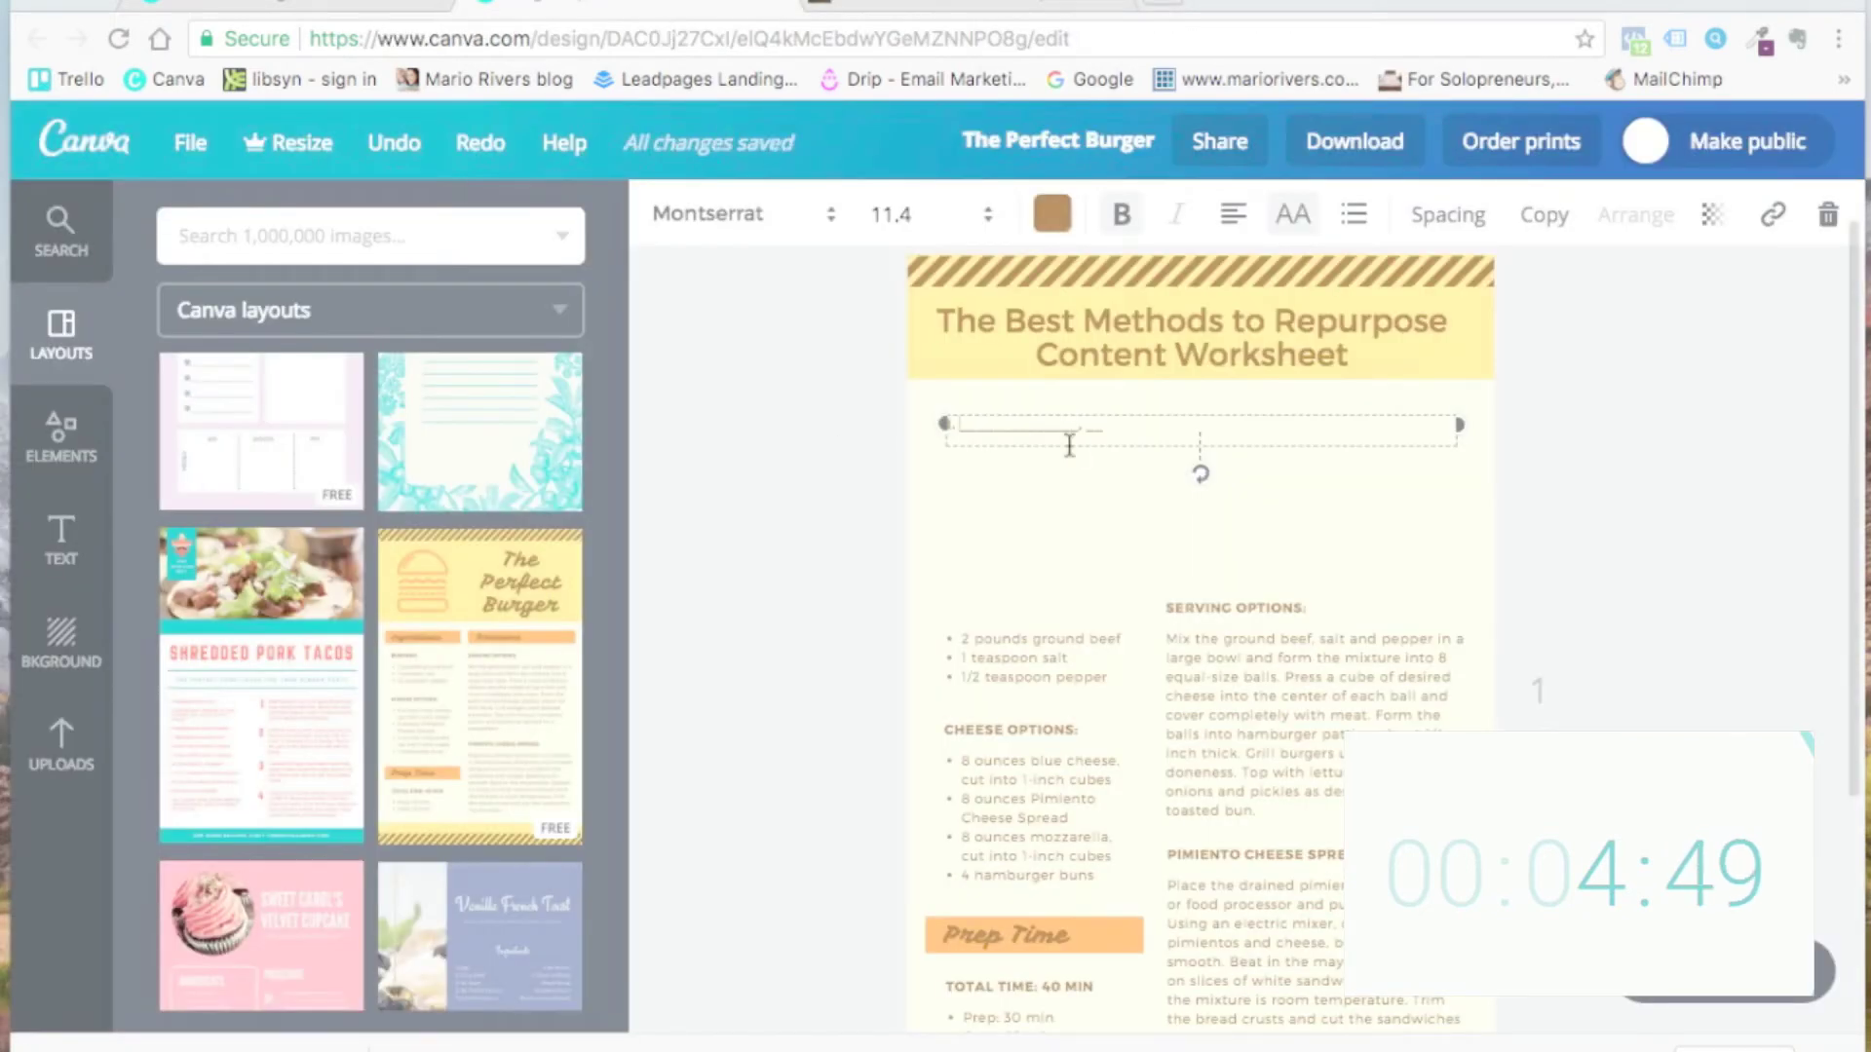
type("AN SPLIT CONT")
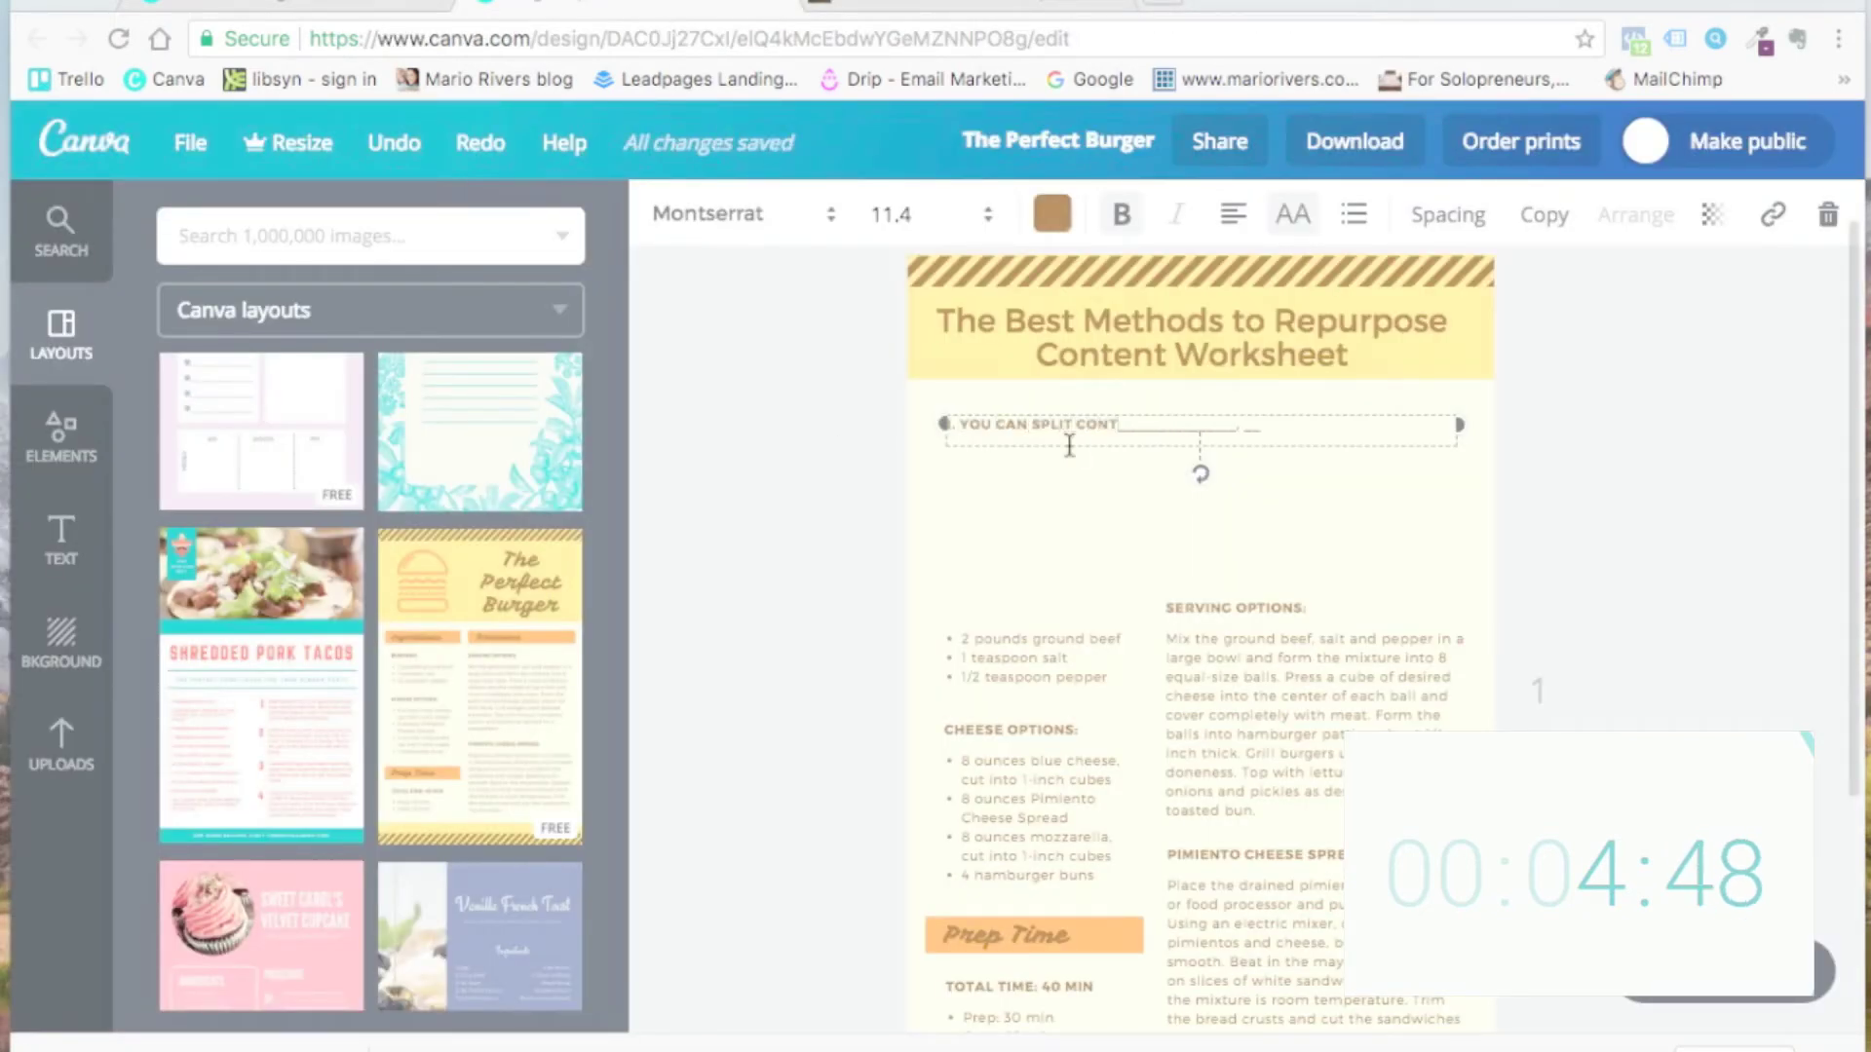
type("ENT INTO 4 MODA")
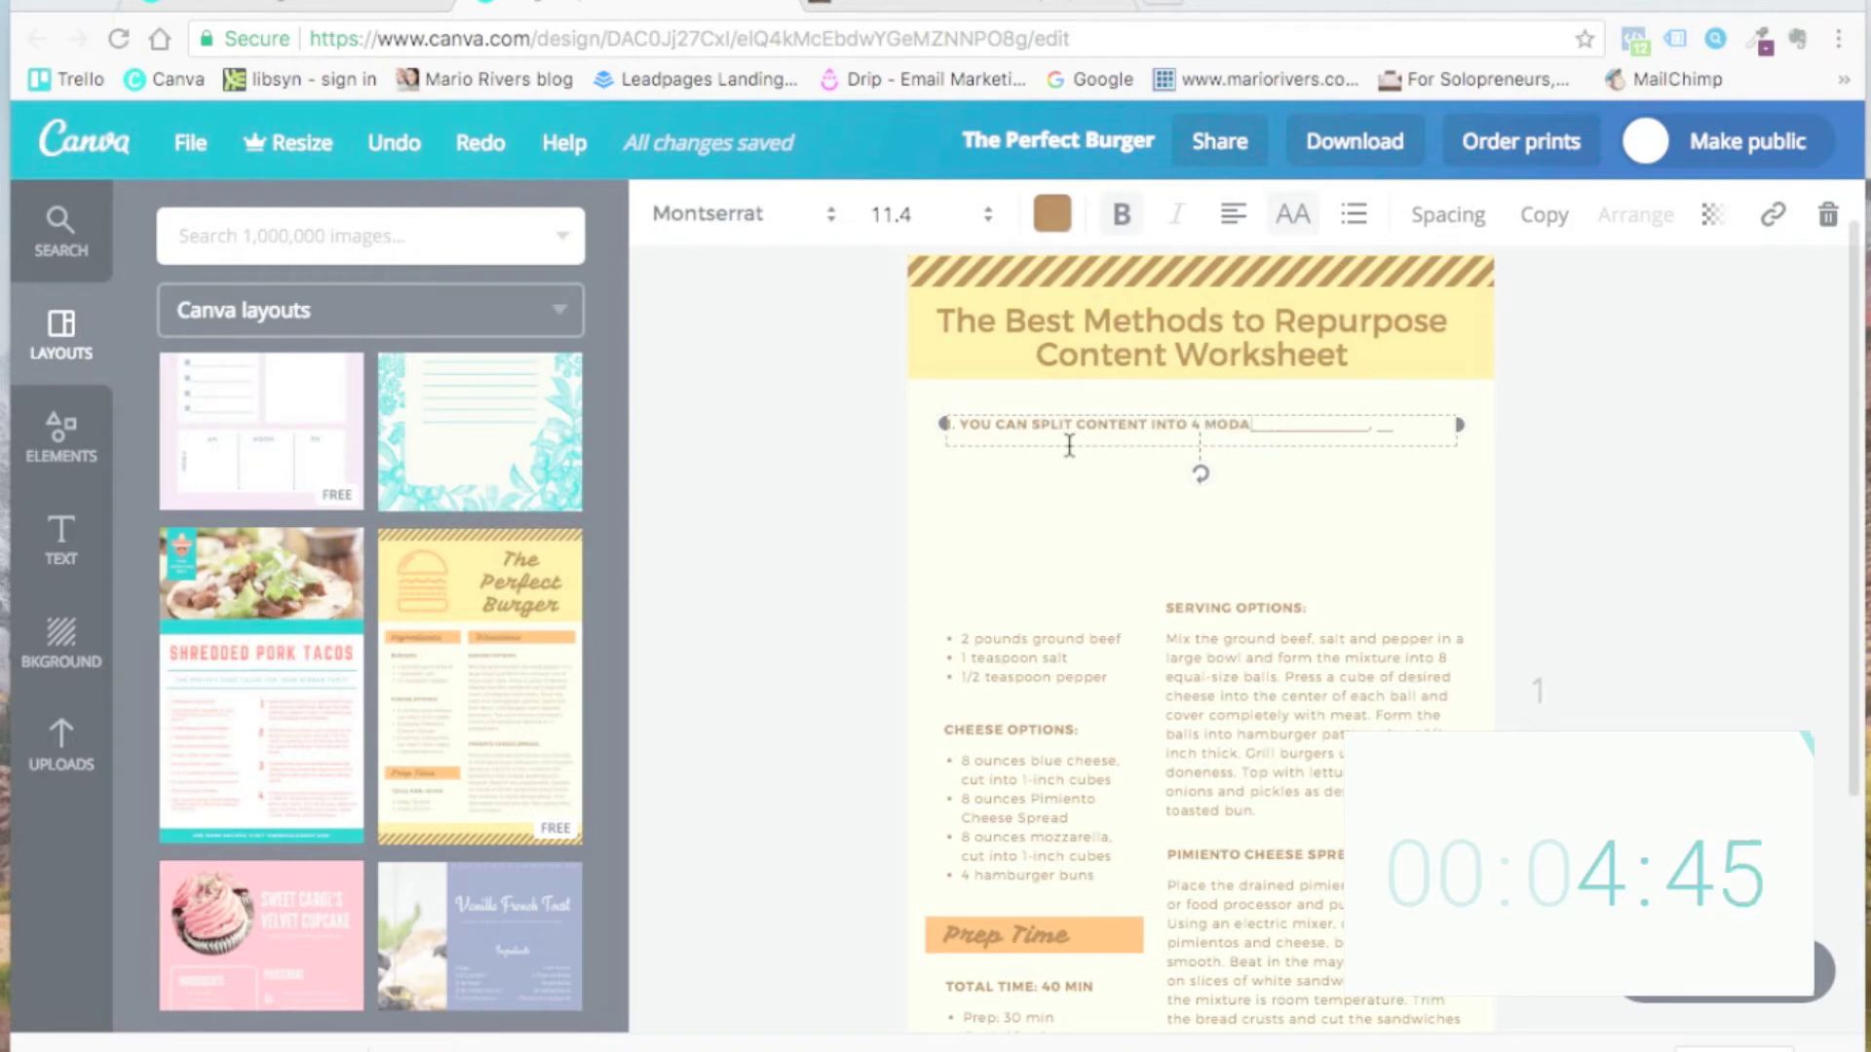
type("LITIES.")
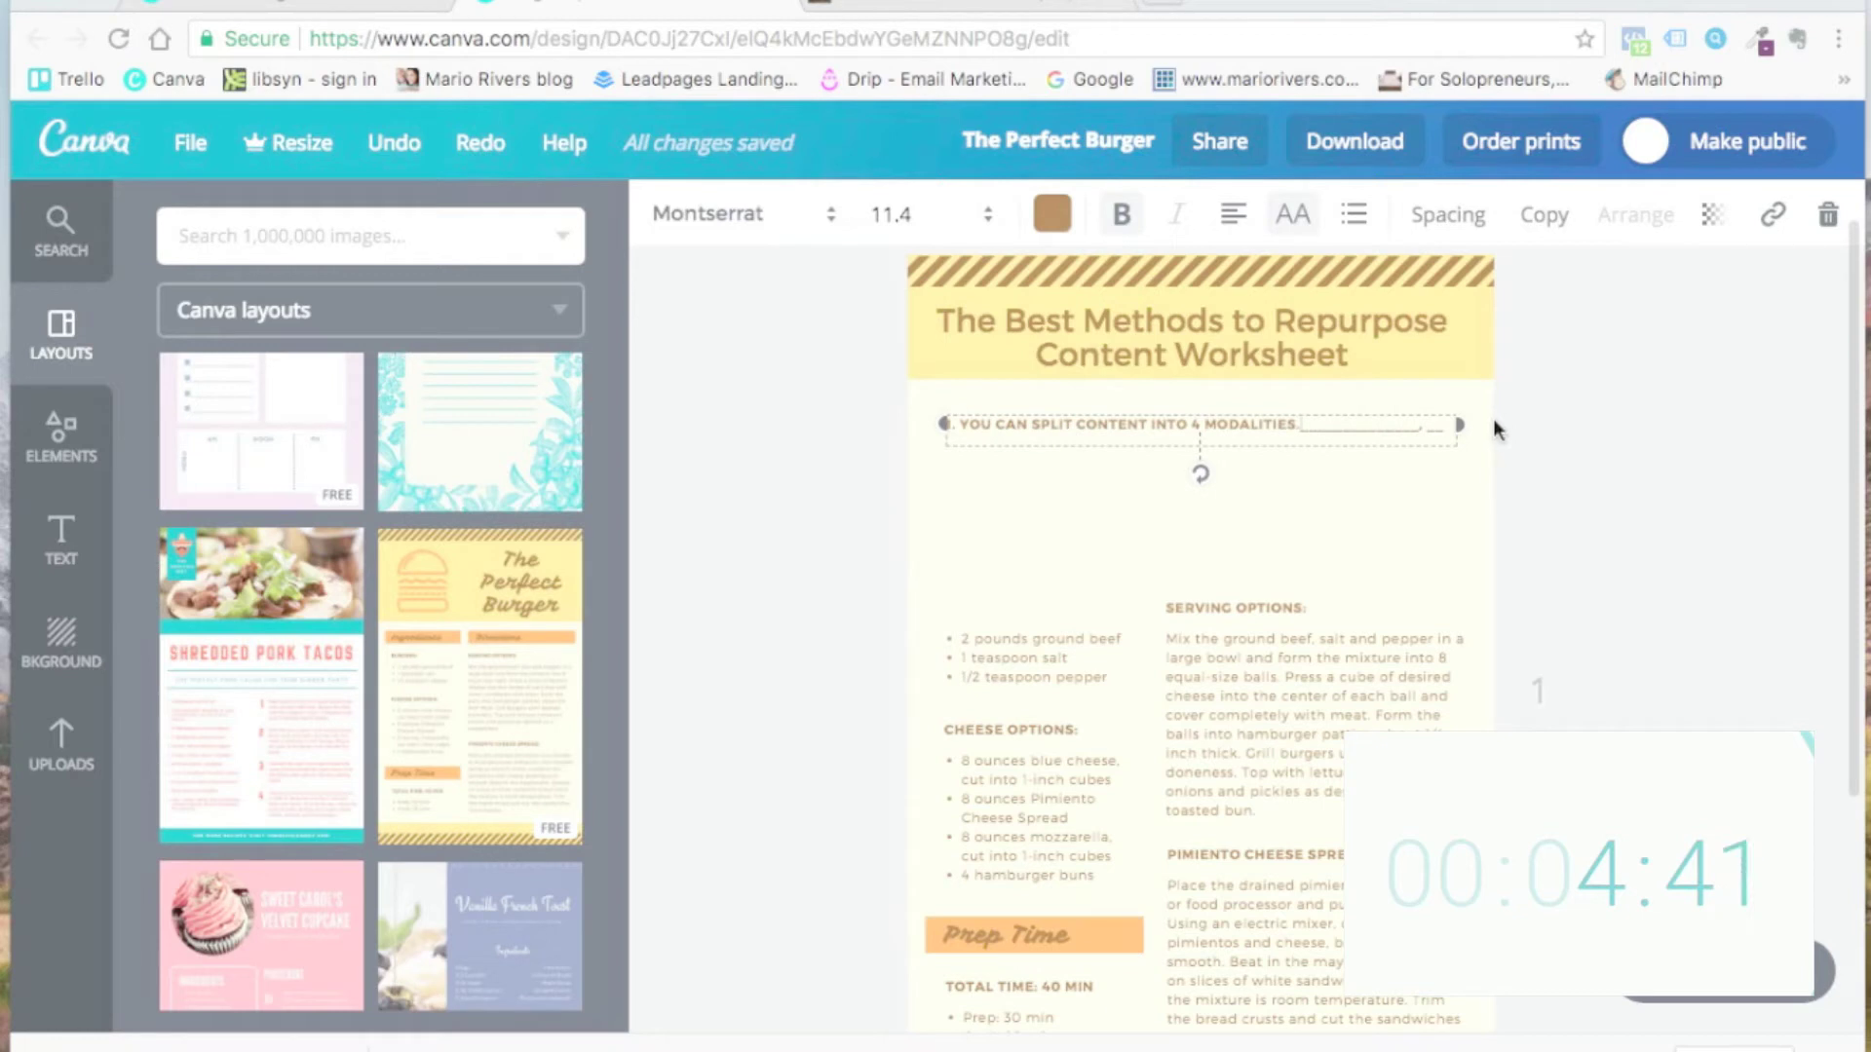
left_click_drag(1458, 424, 1464, 424)
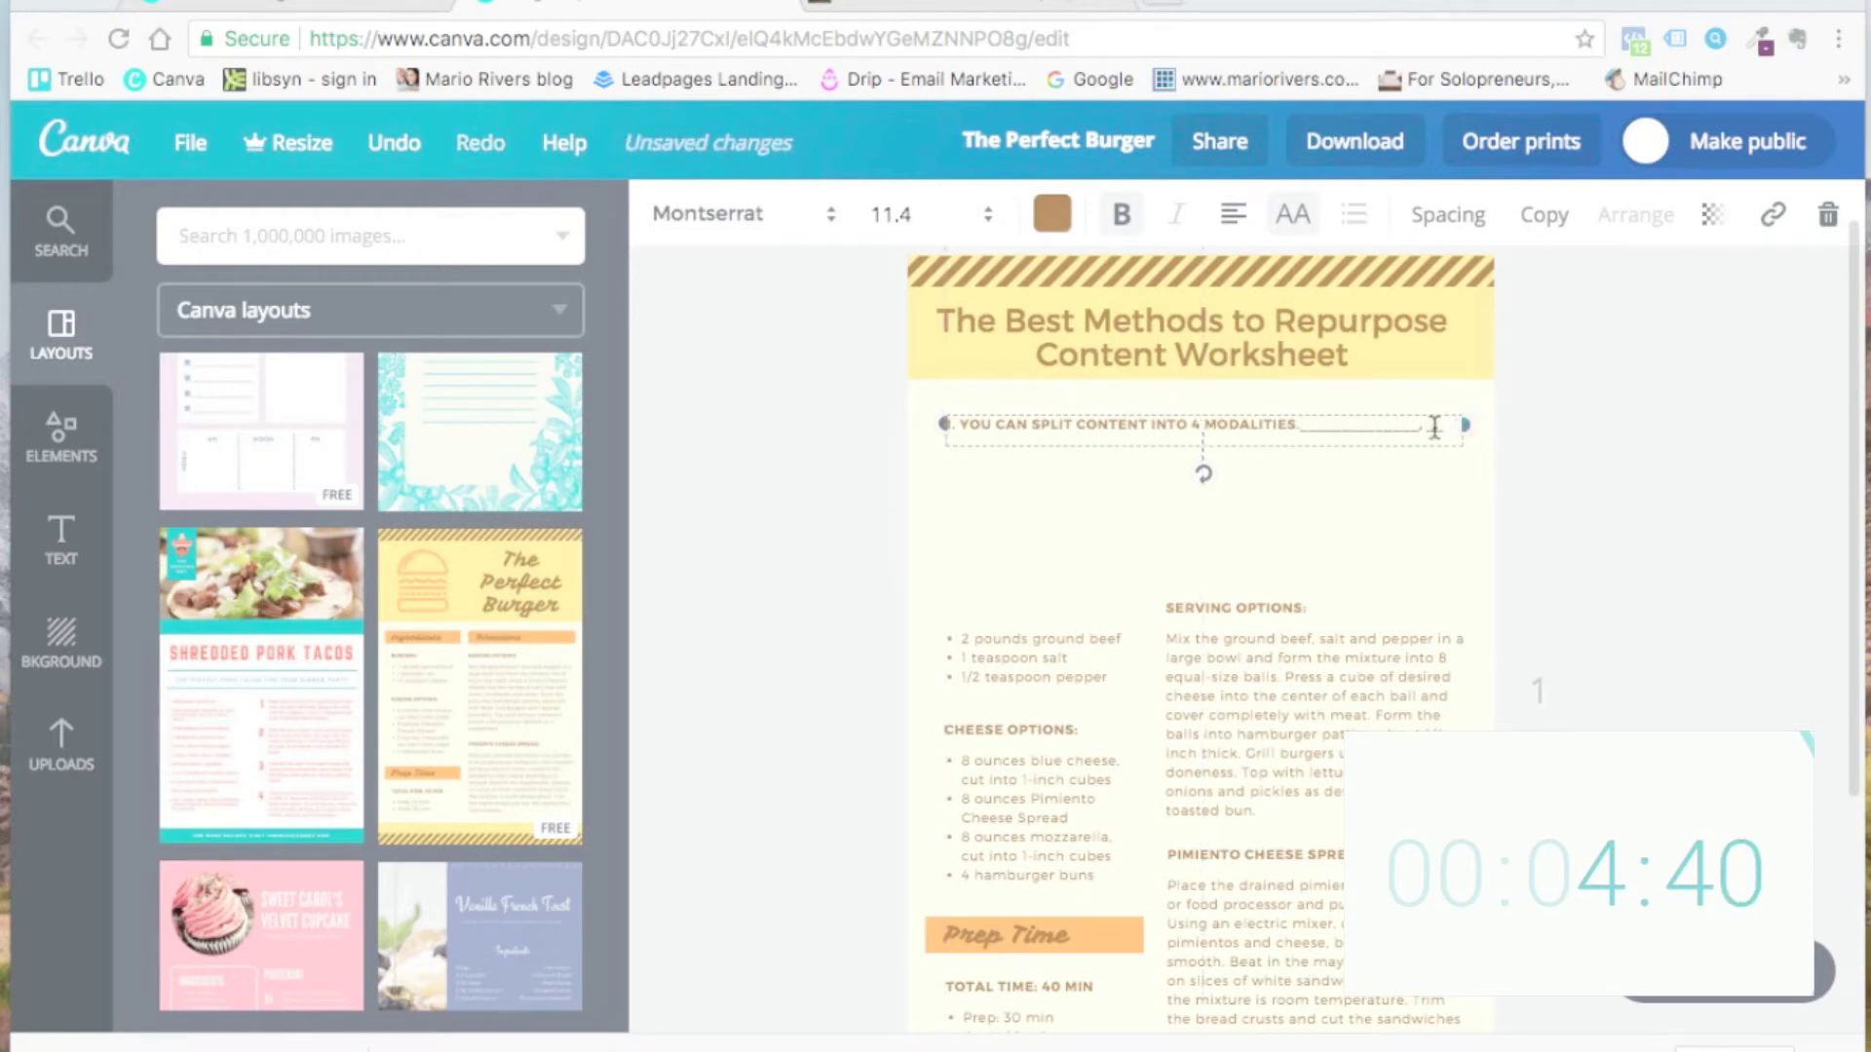
left_click(1432, 426)
type("__")
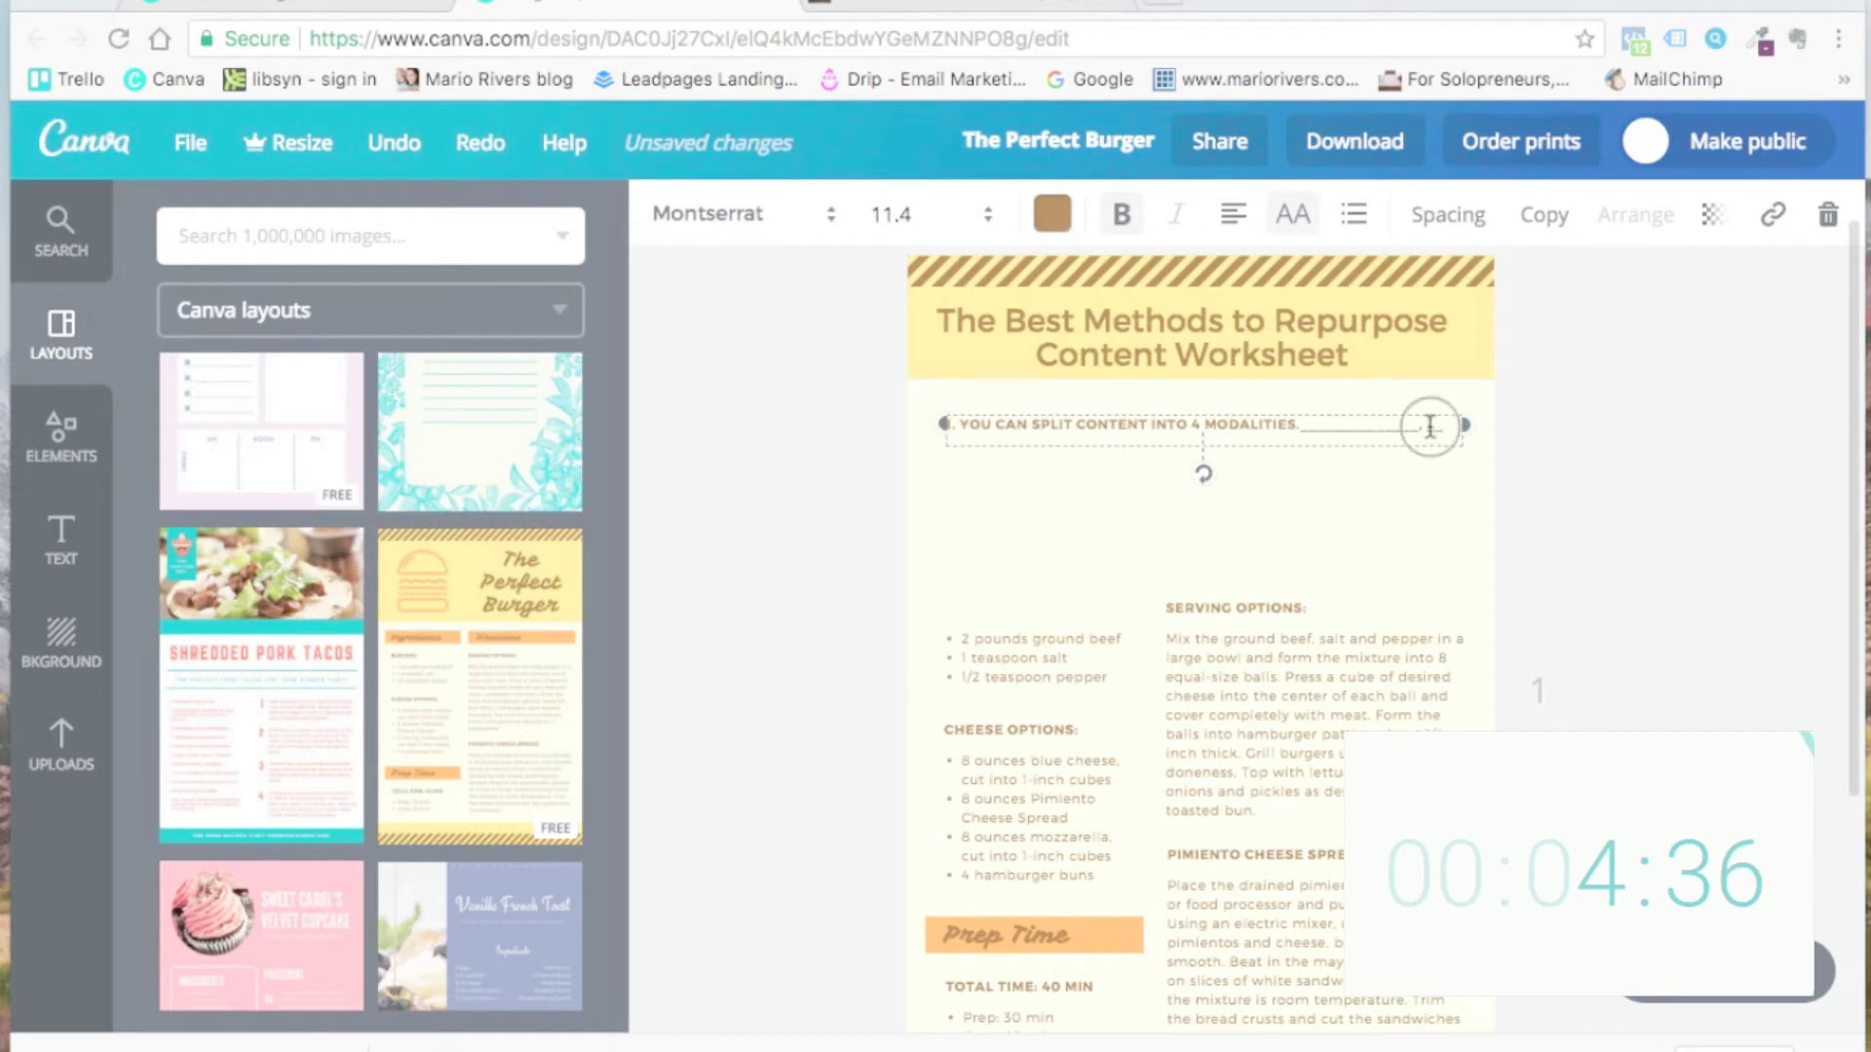
Step: Add a full underscore answer line below item 1 and begin item 2
key("Return")
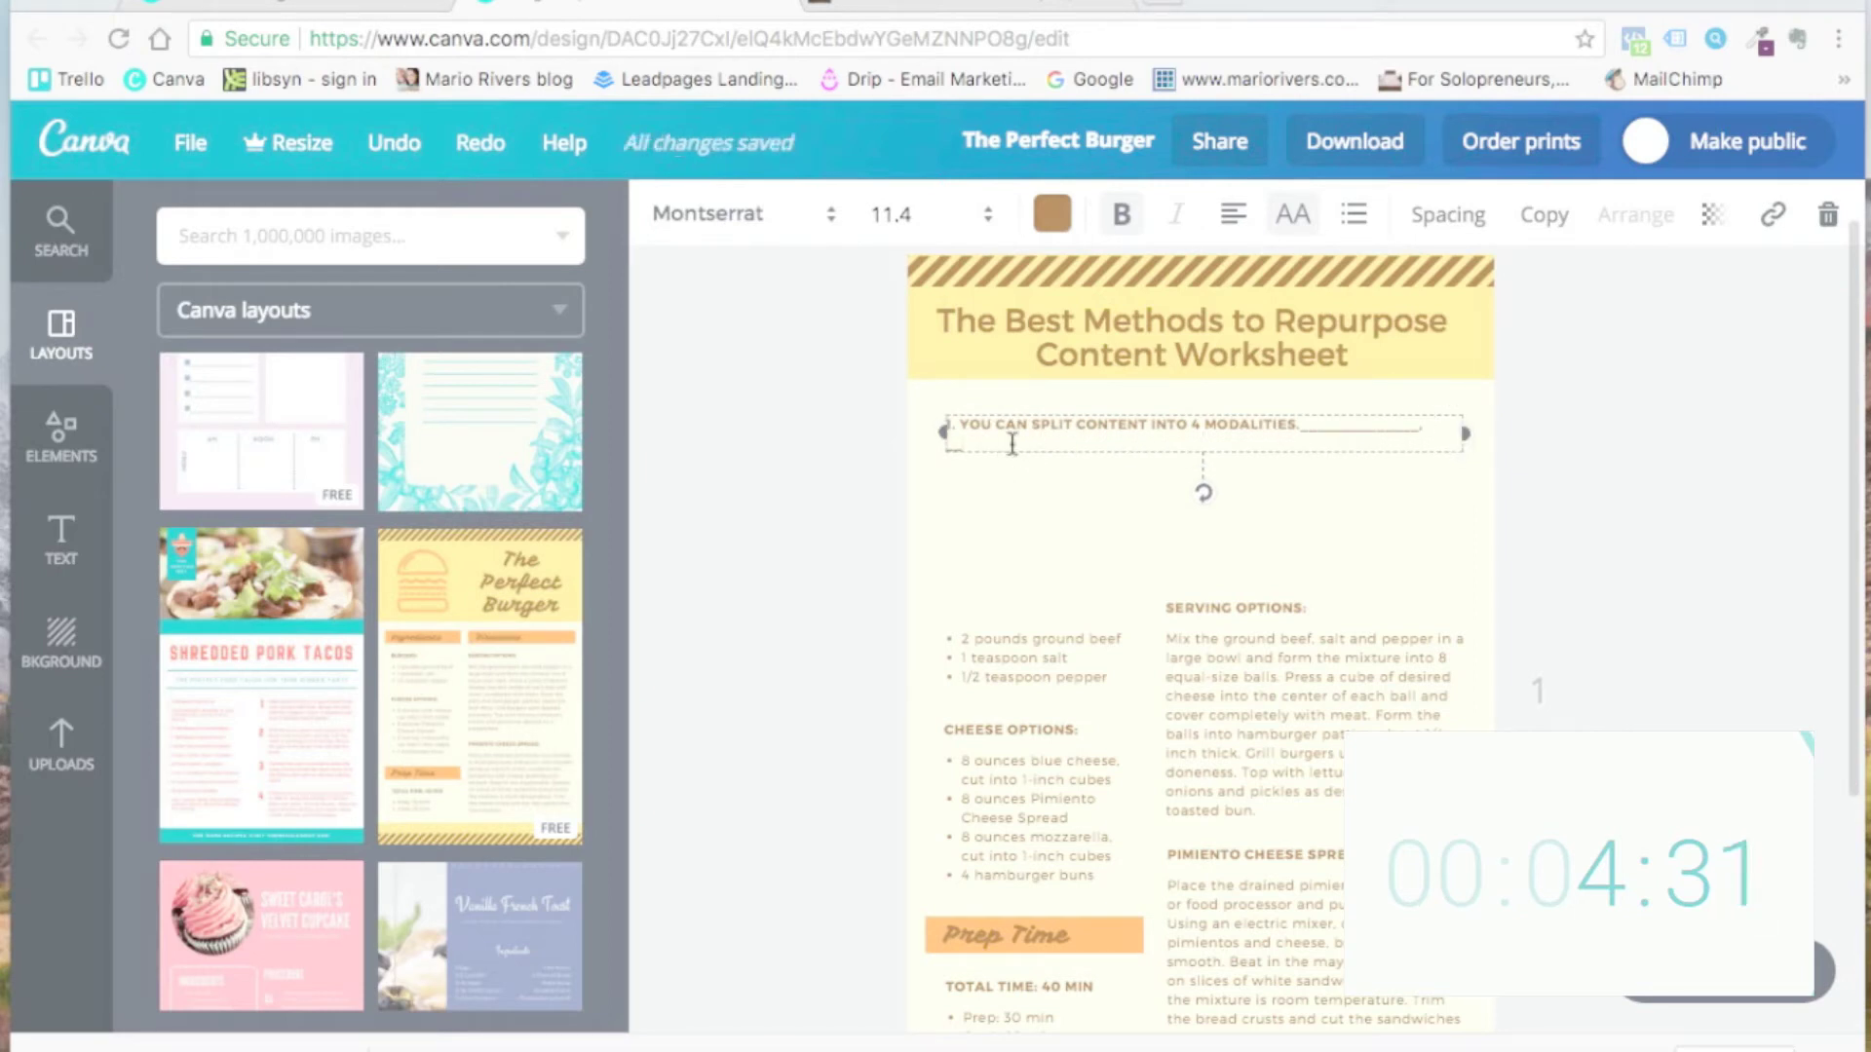
type("________")
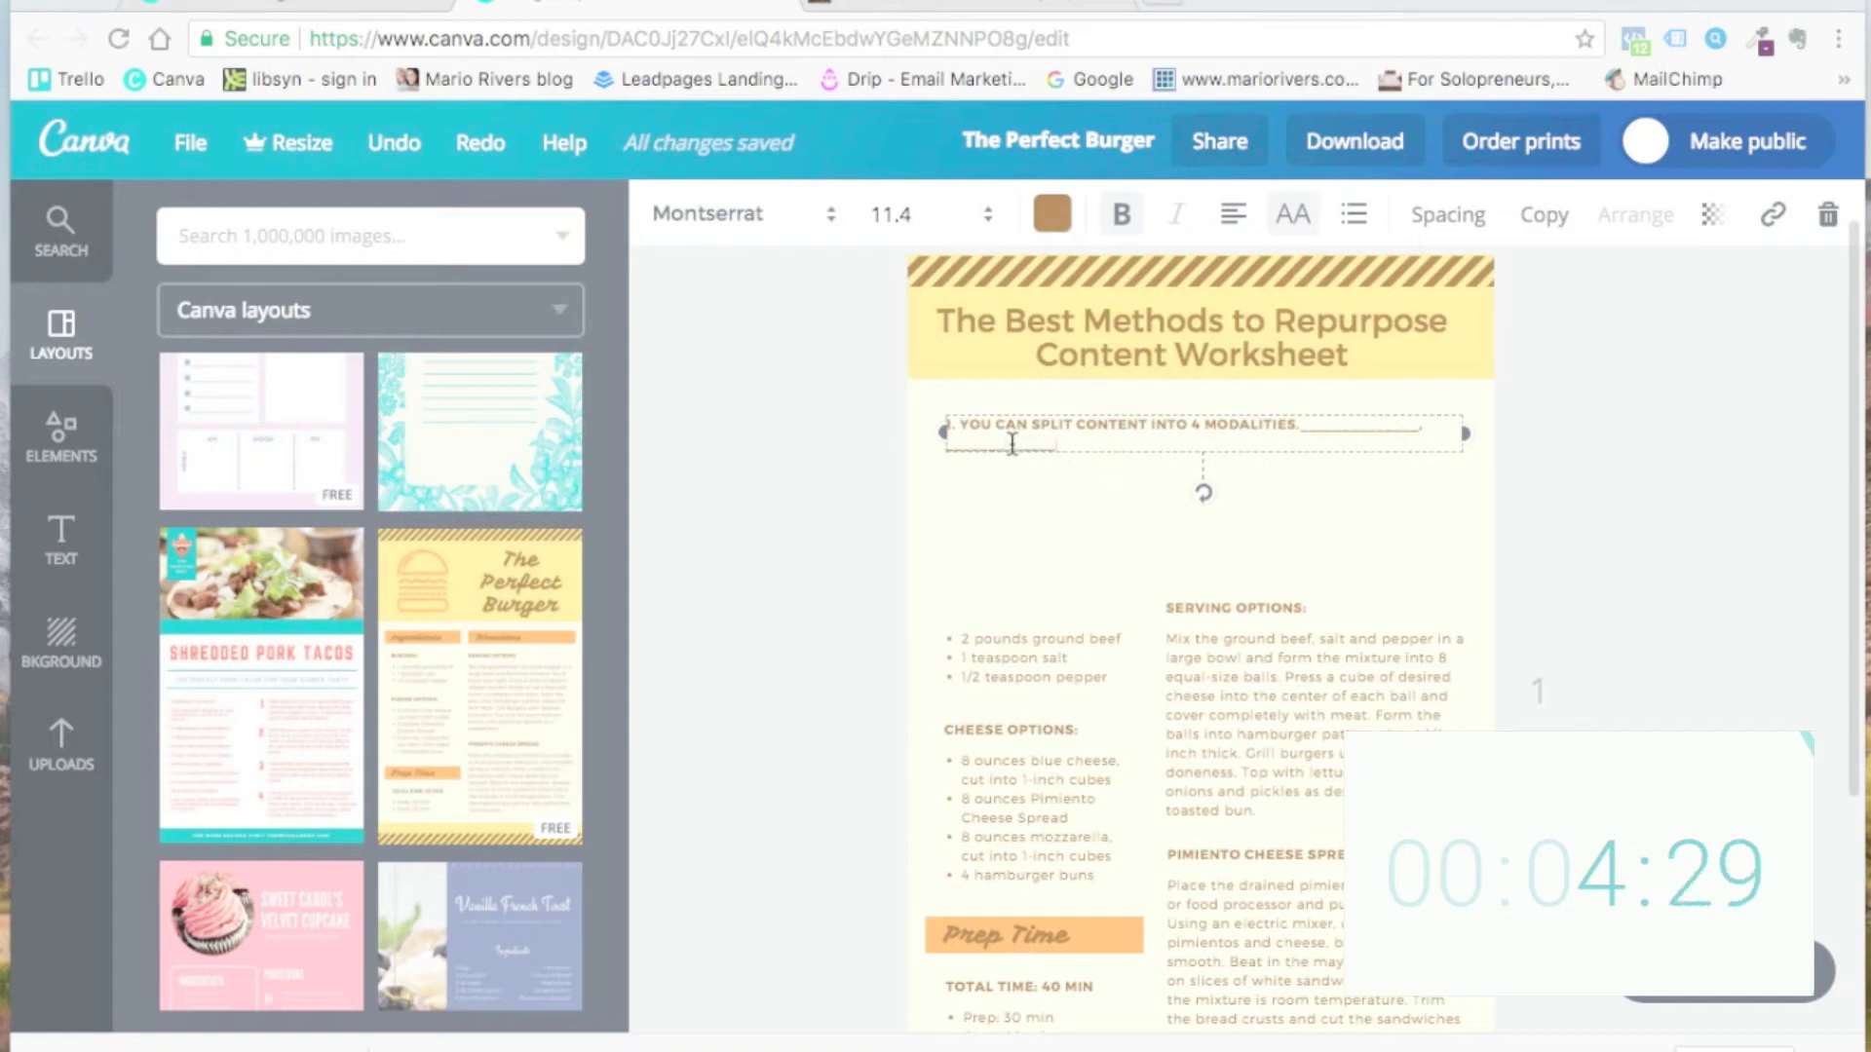
type("__________")
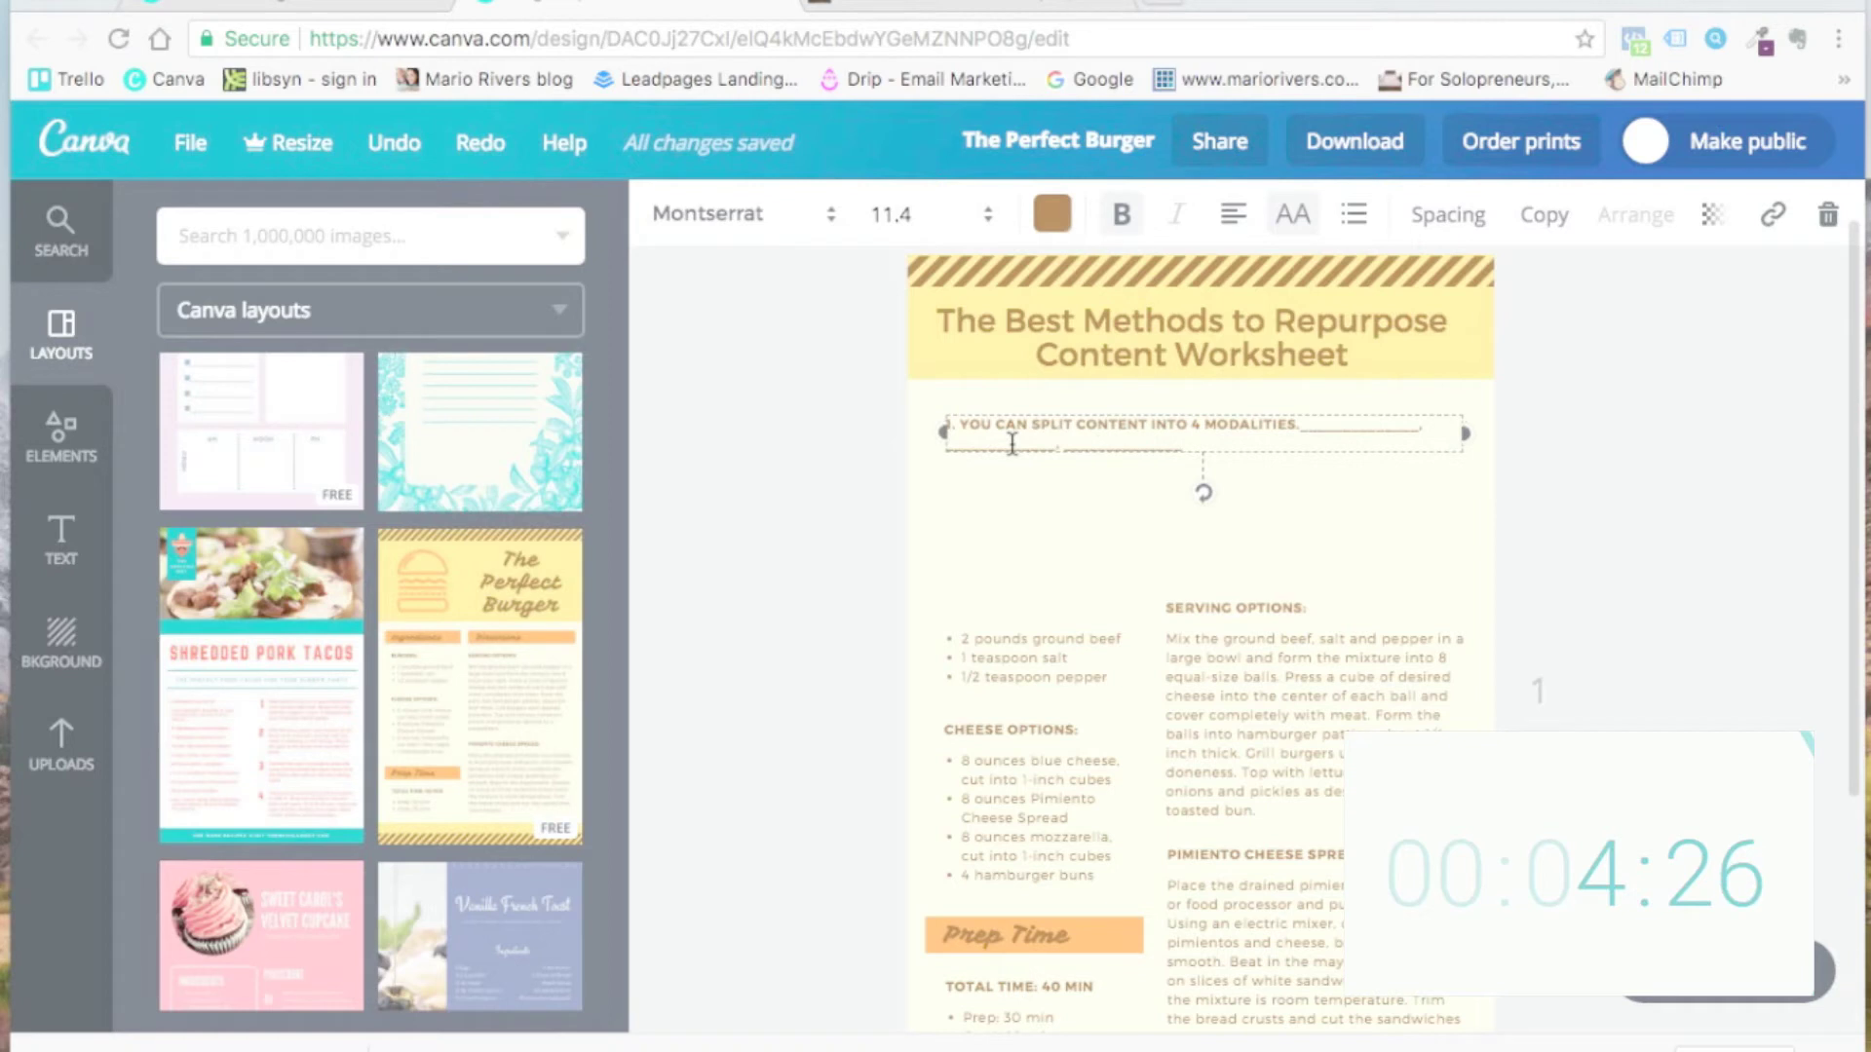
type("______")
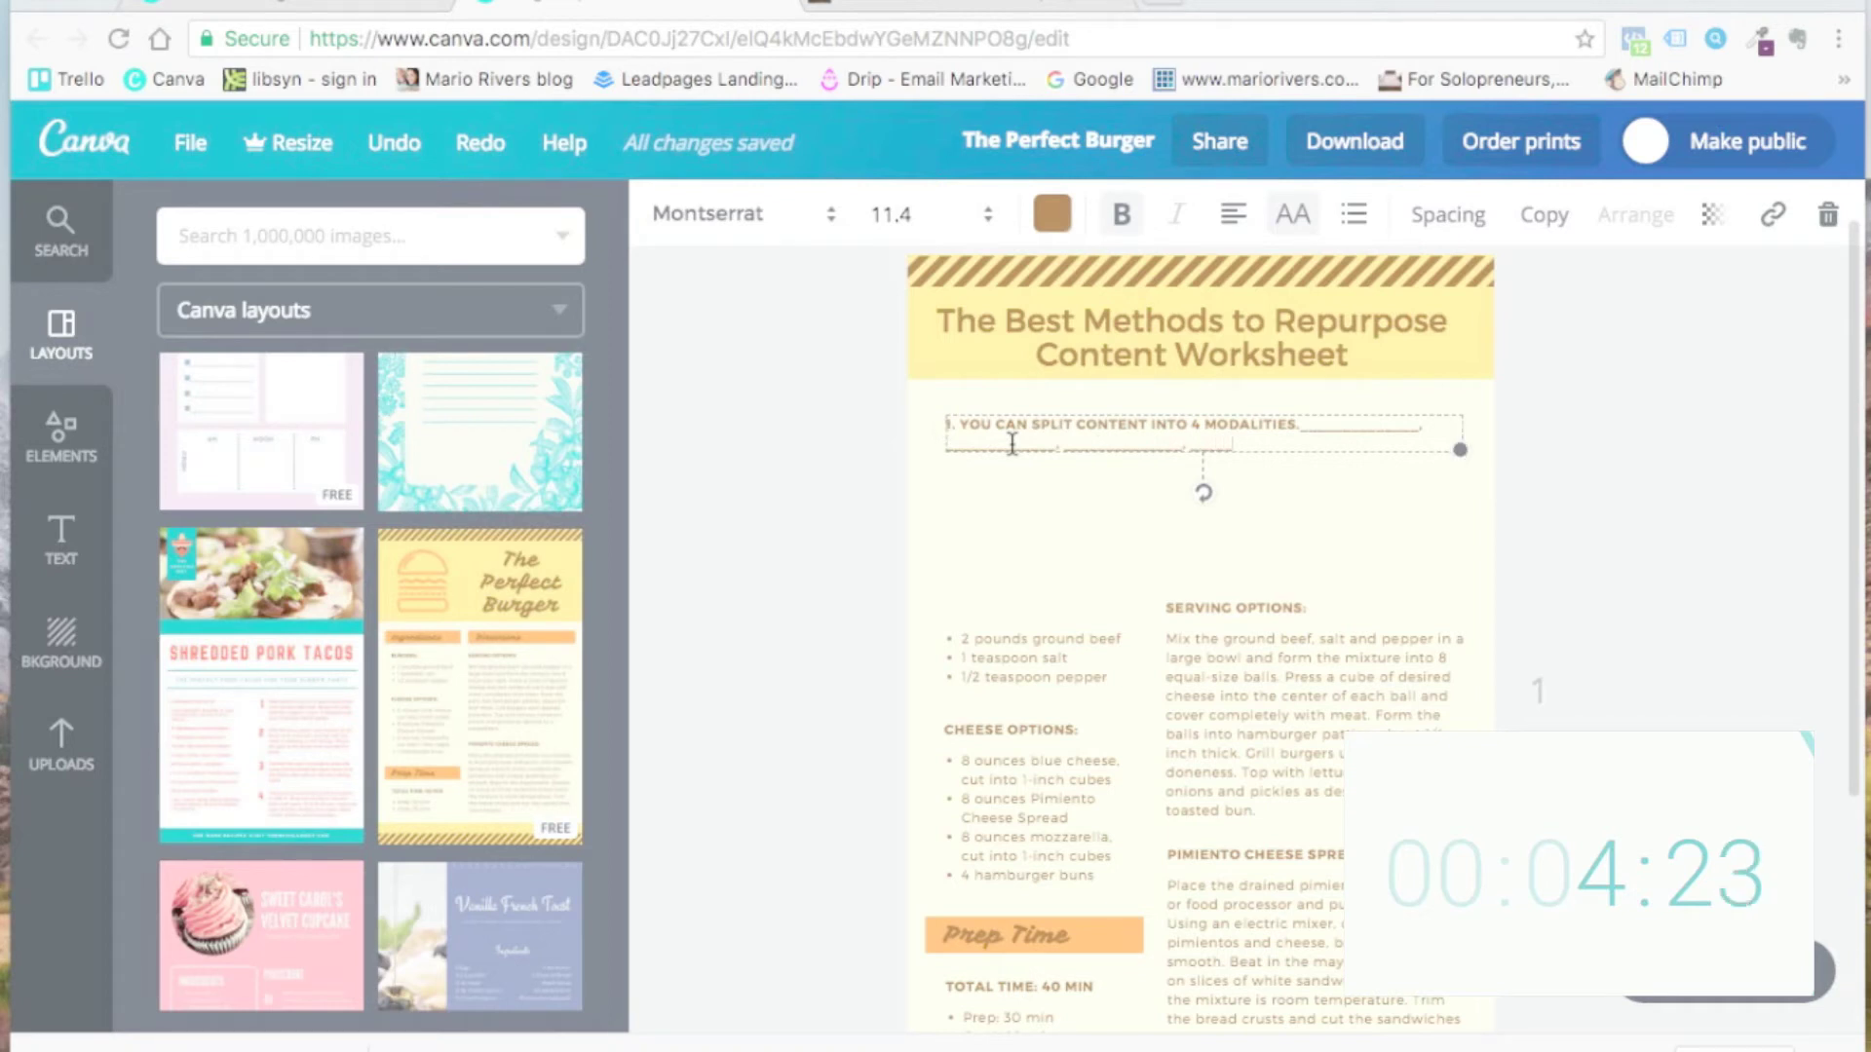
type("_______________")
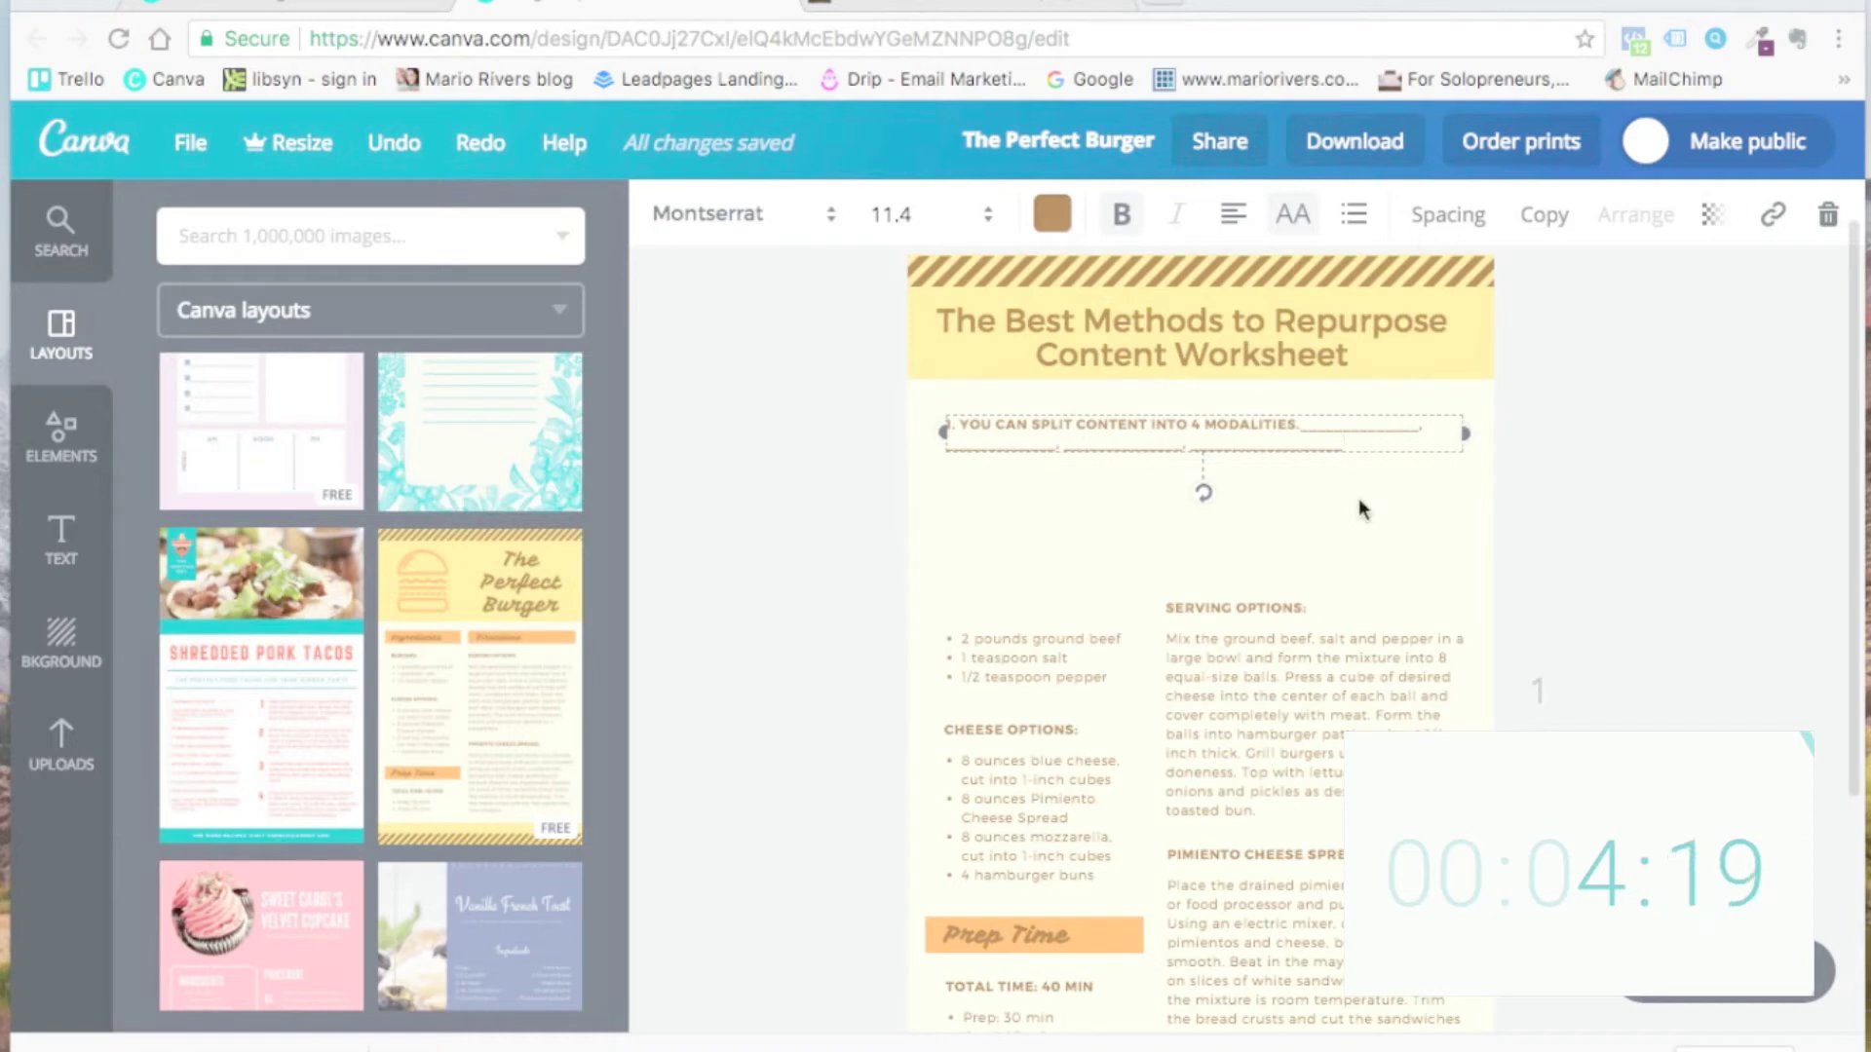
key("Return")
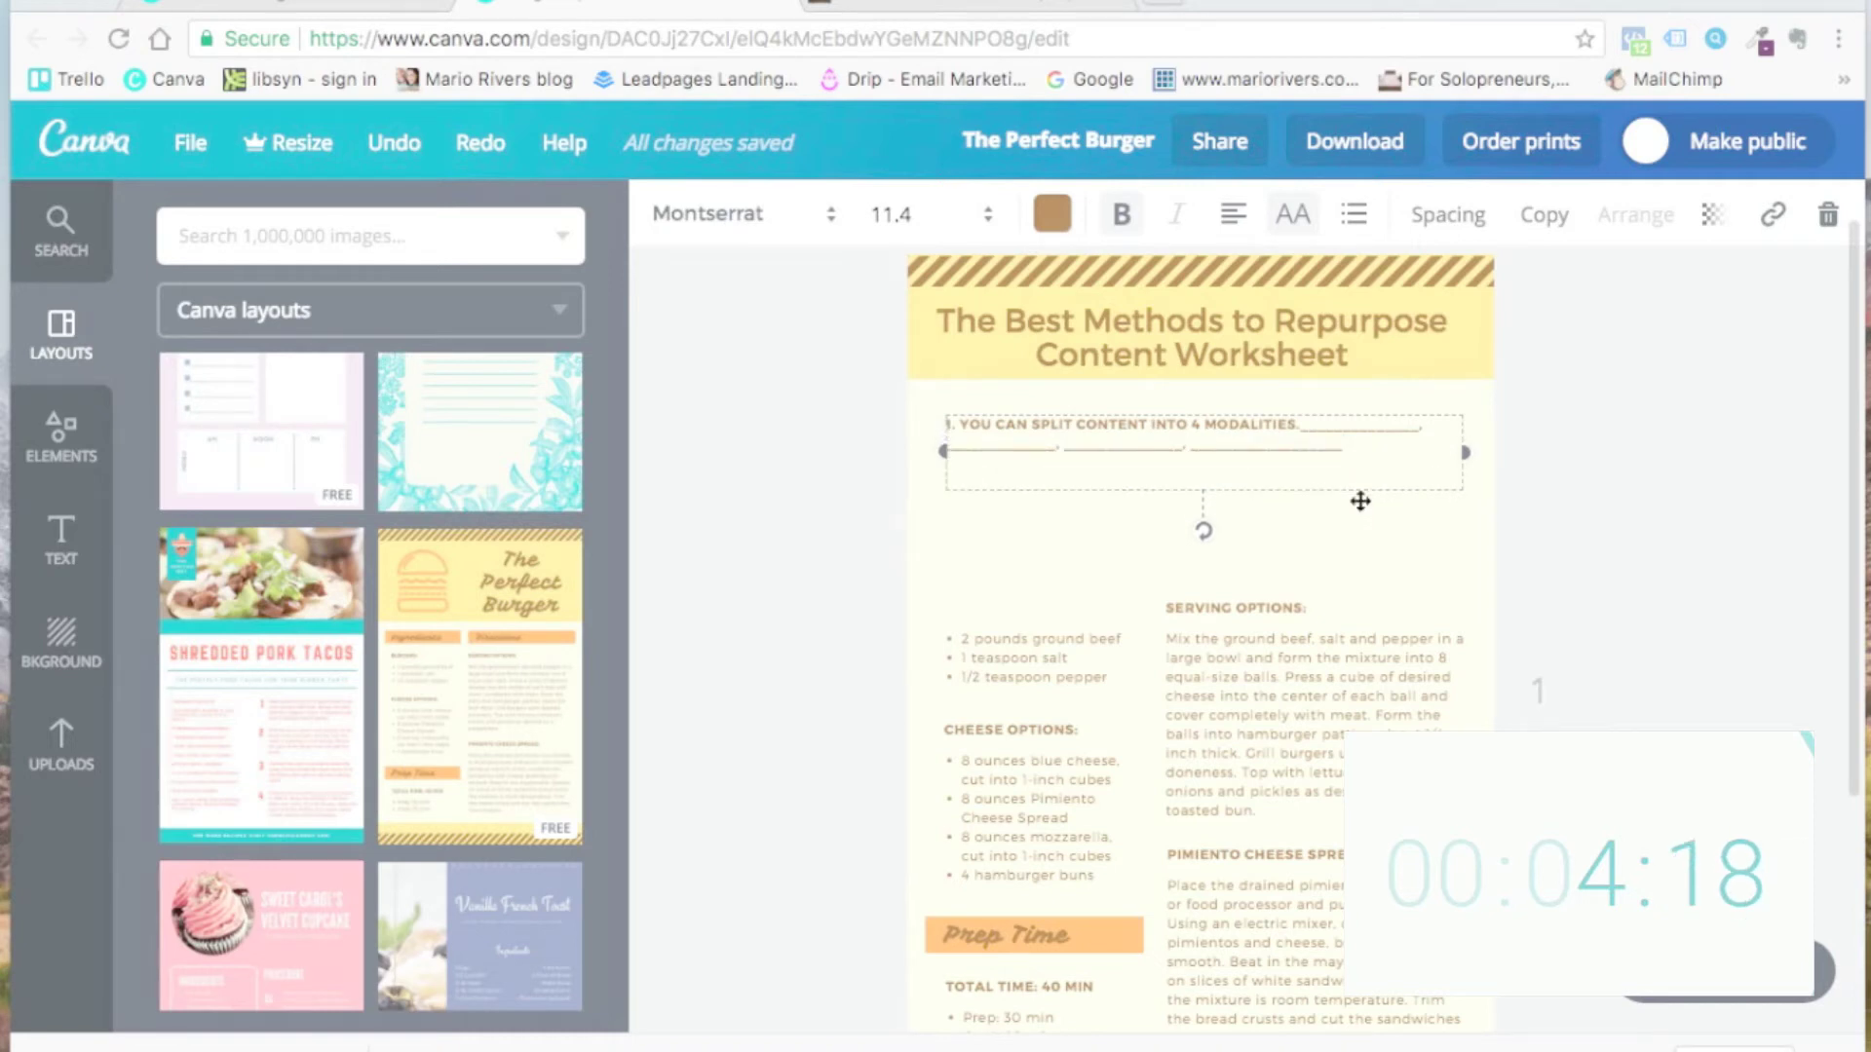
type("2.")
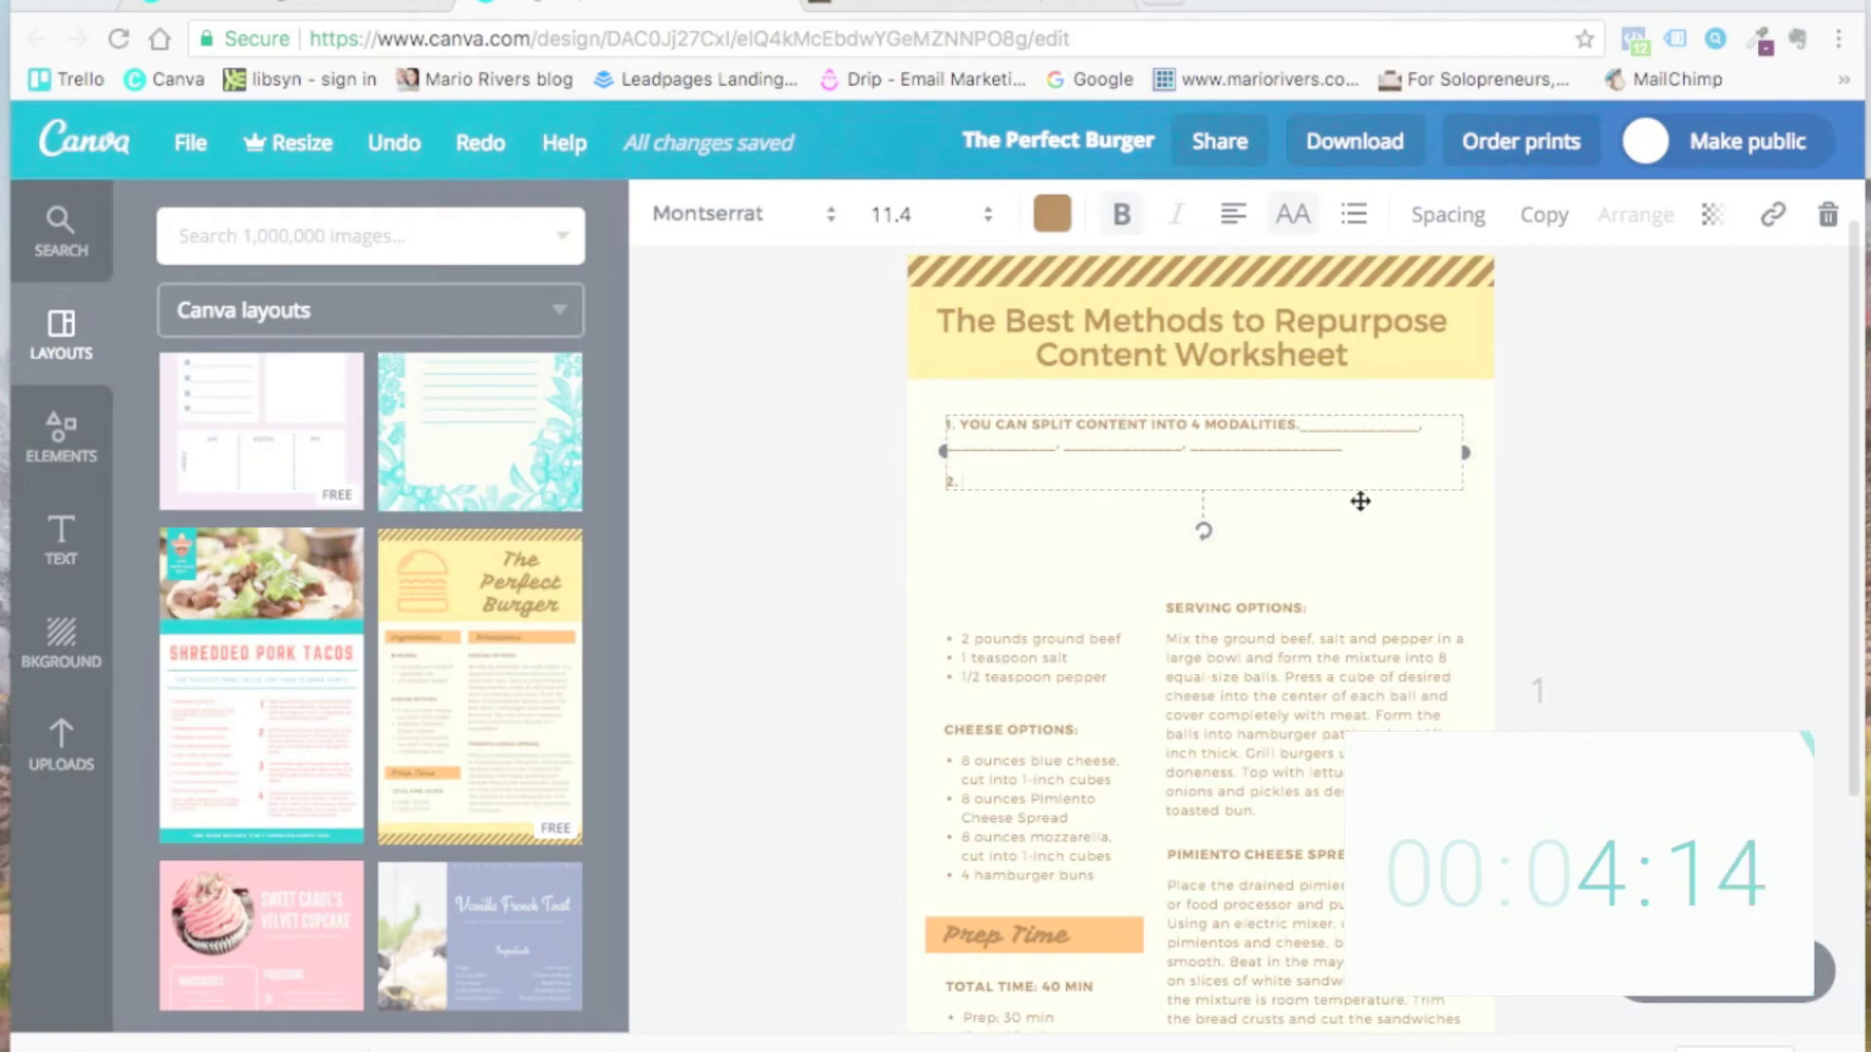
left_click(914, 14)
scroll(528, 452, "down", 7)
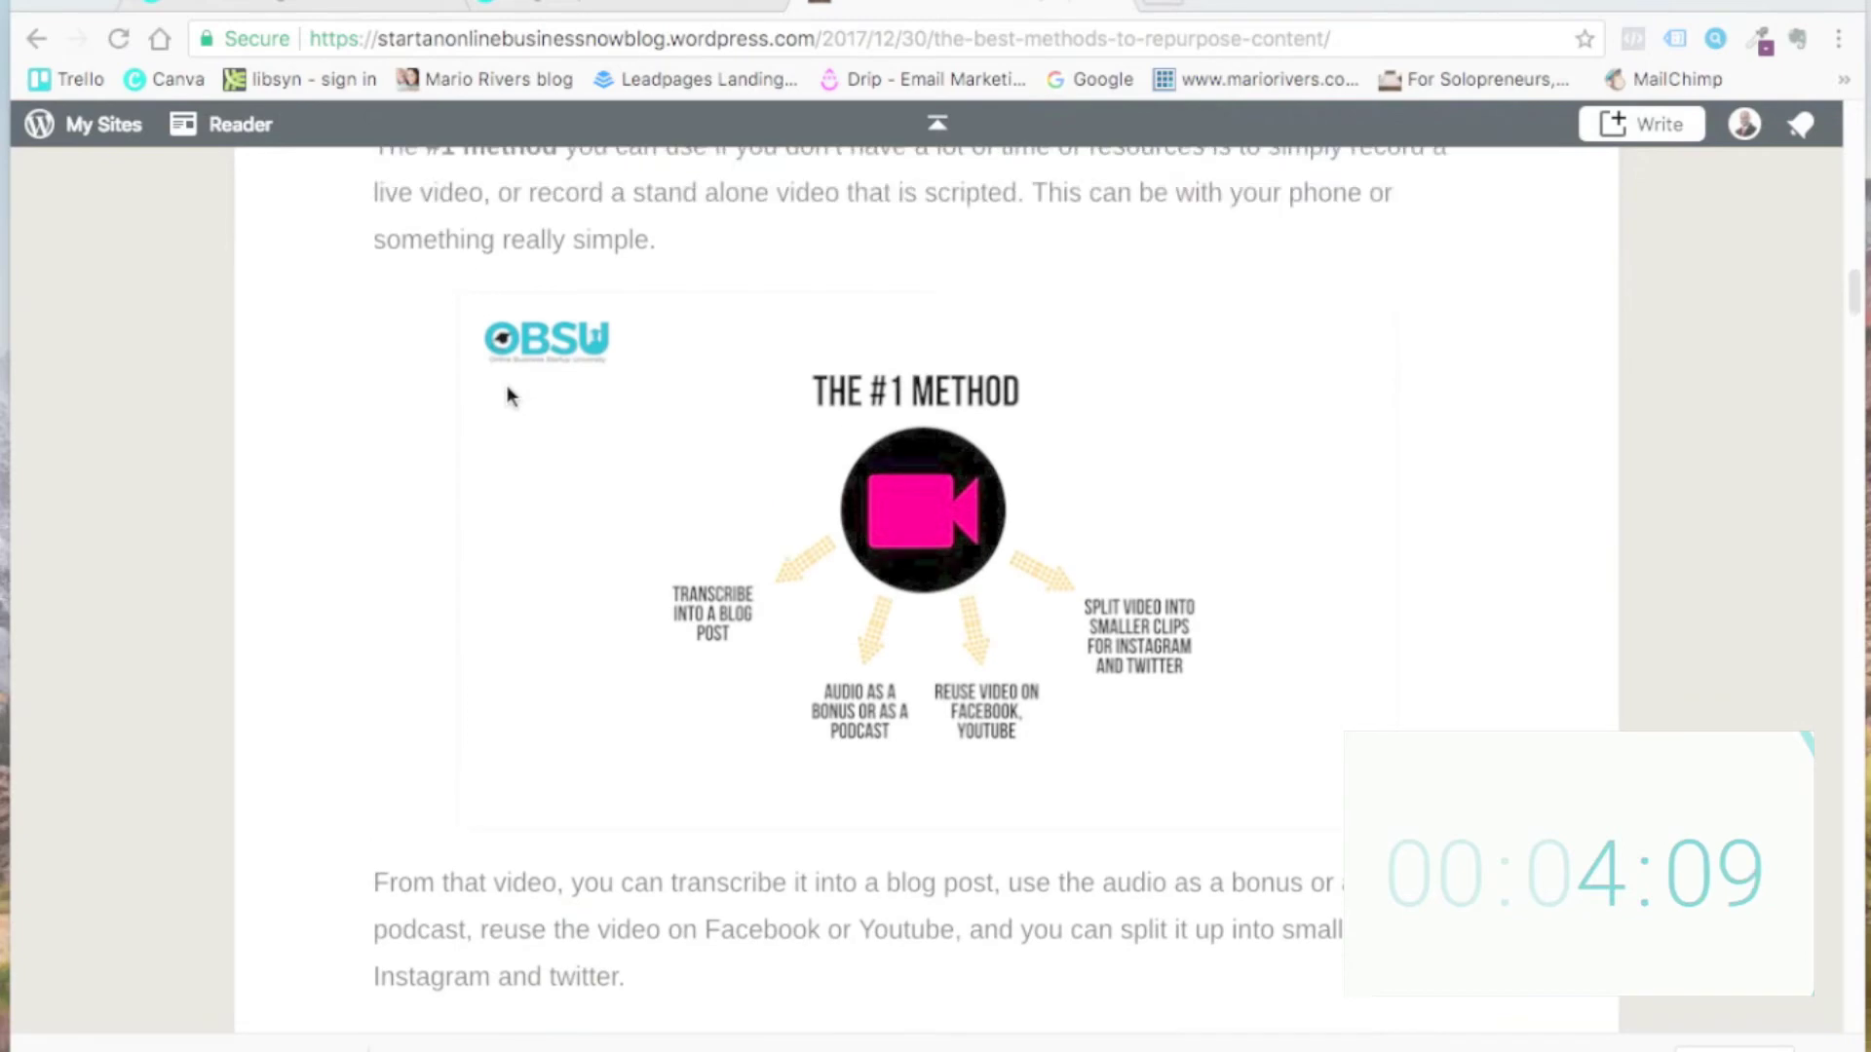
scroll(504, 404, "up", 4)
scroll(501, 411, "down", 12)
scroll(580, 416, "down", 20)
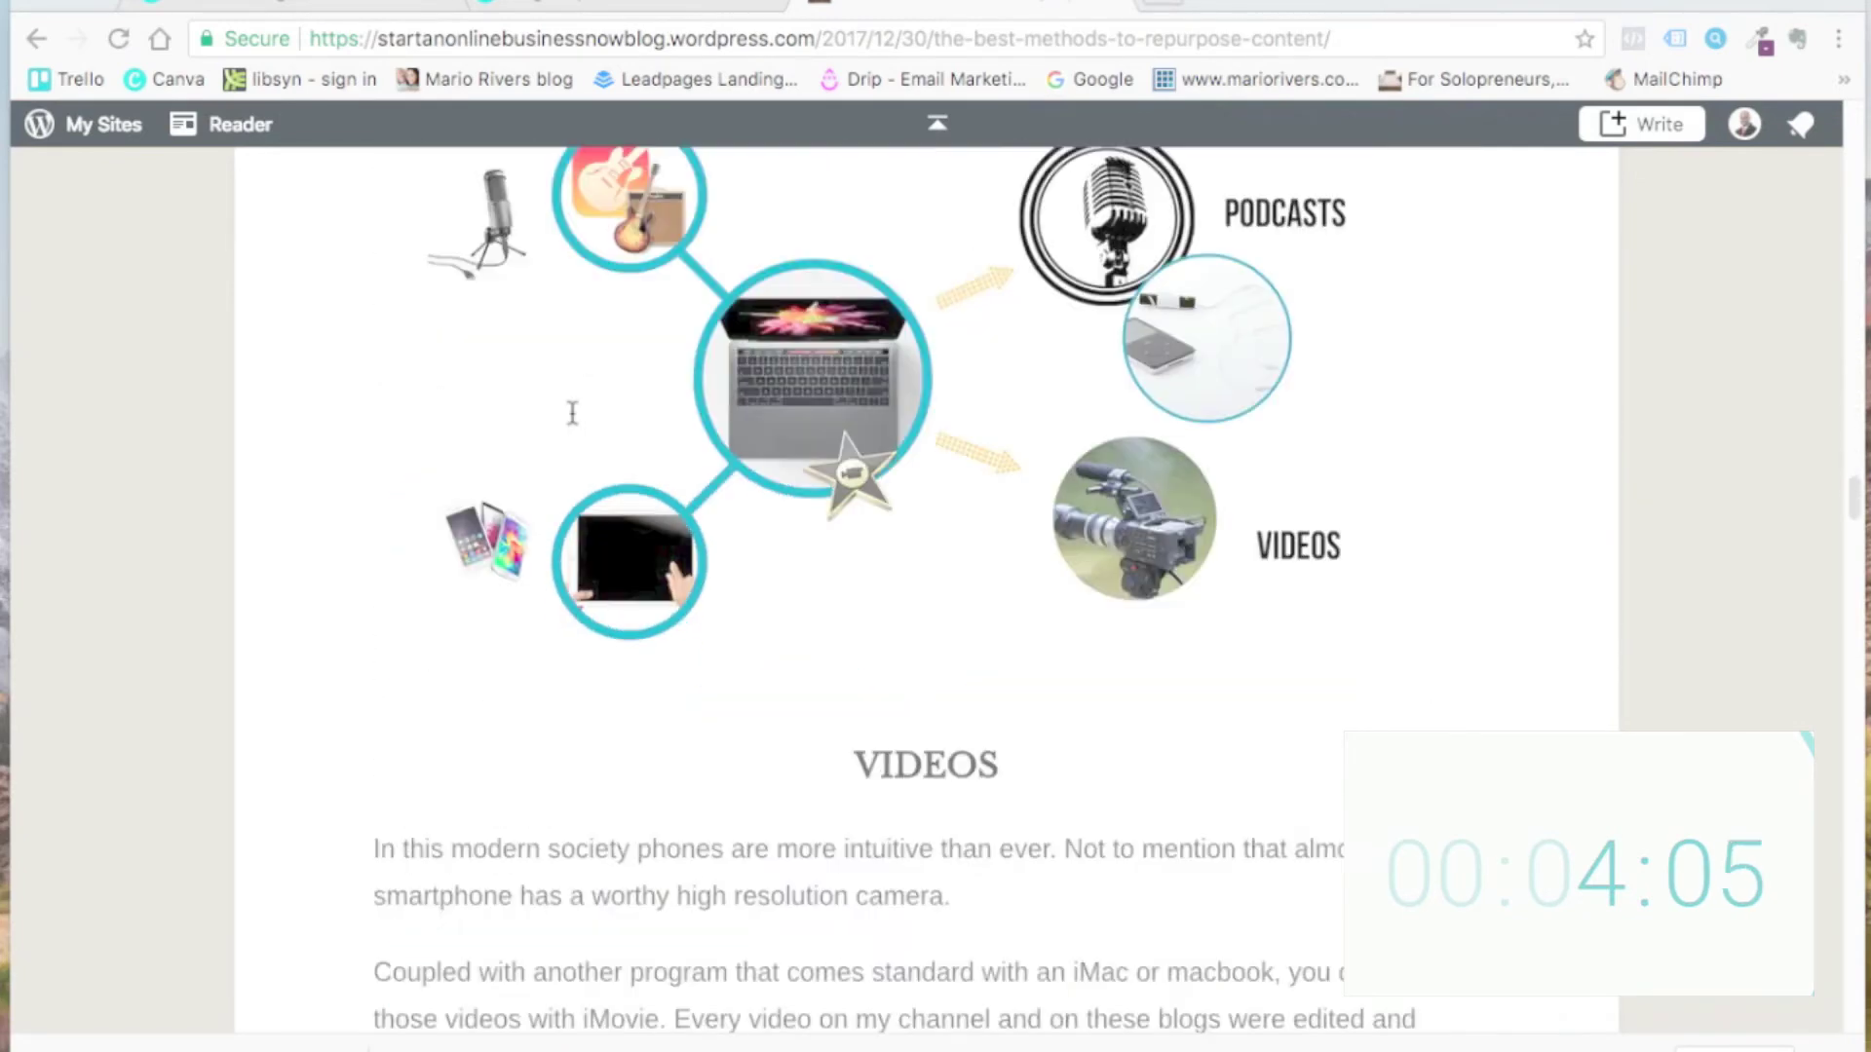
scroll(573, 419, "up", 20)
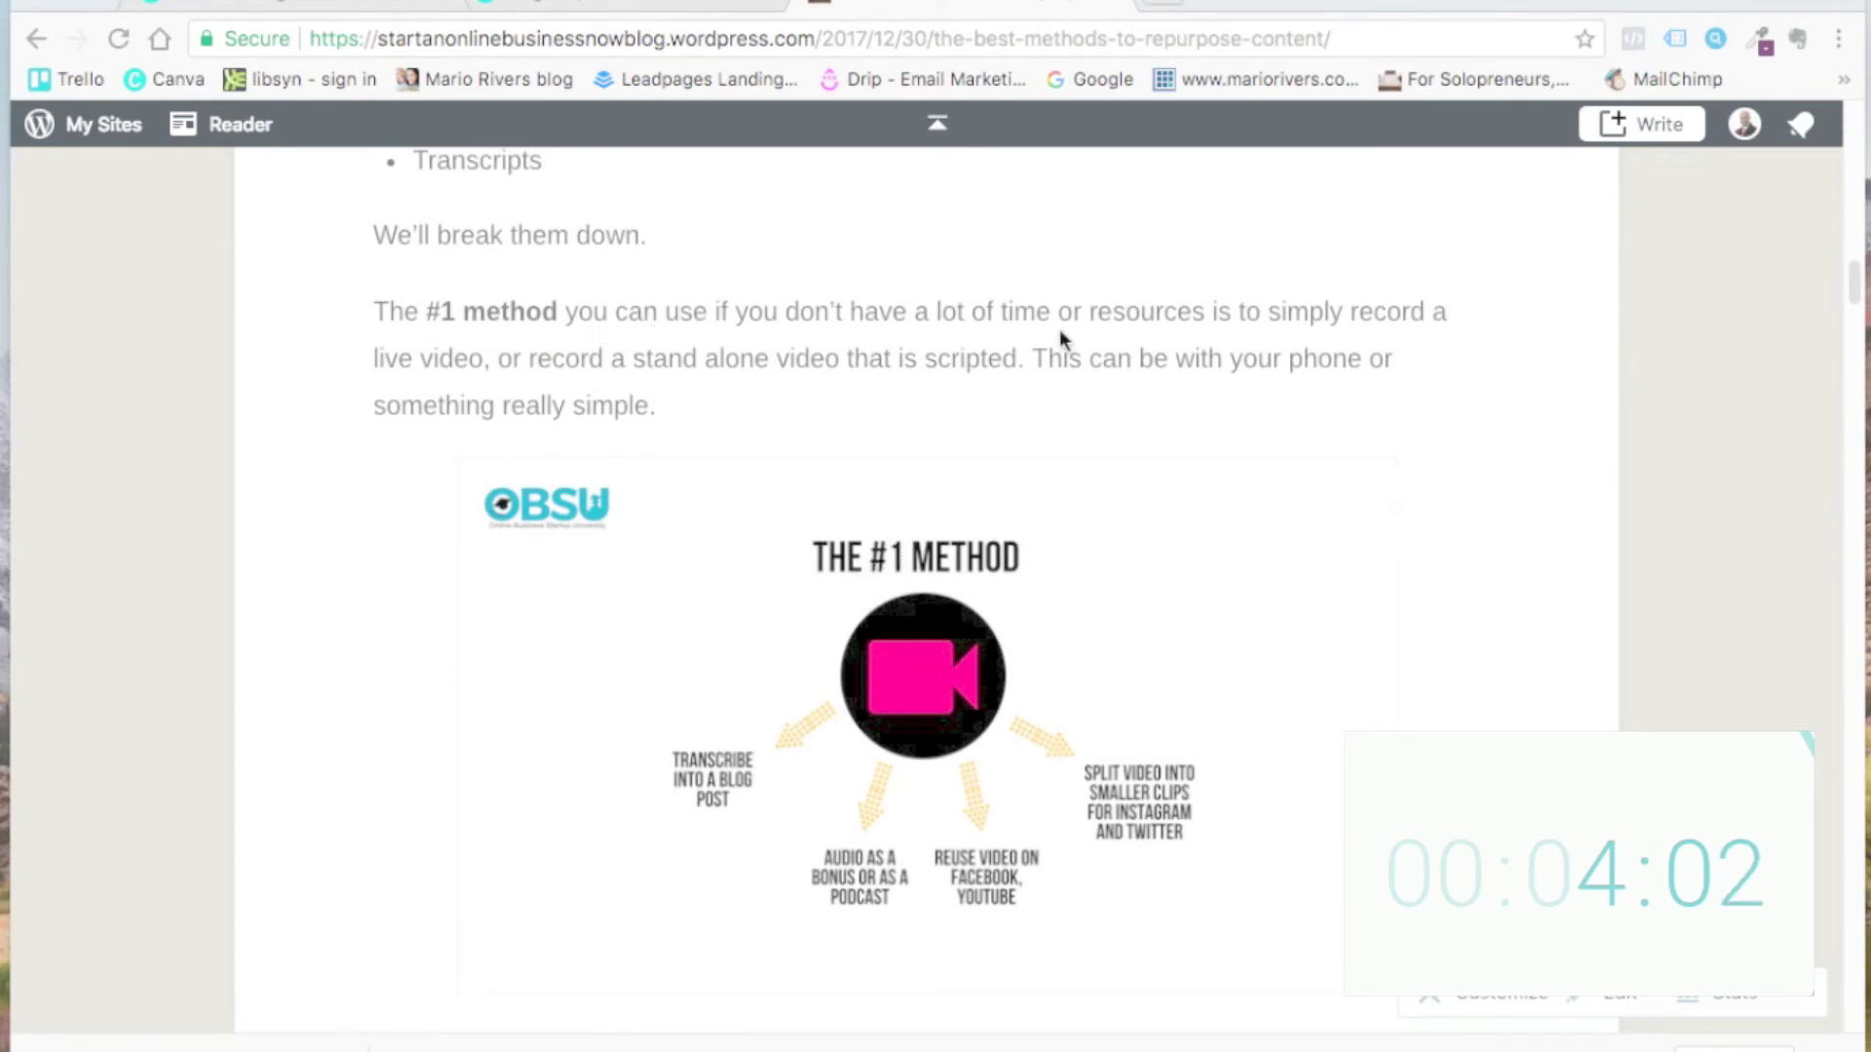
left_click(615, 10)
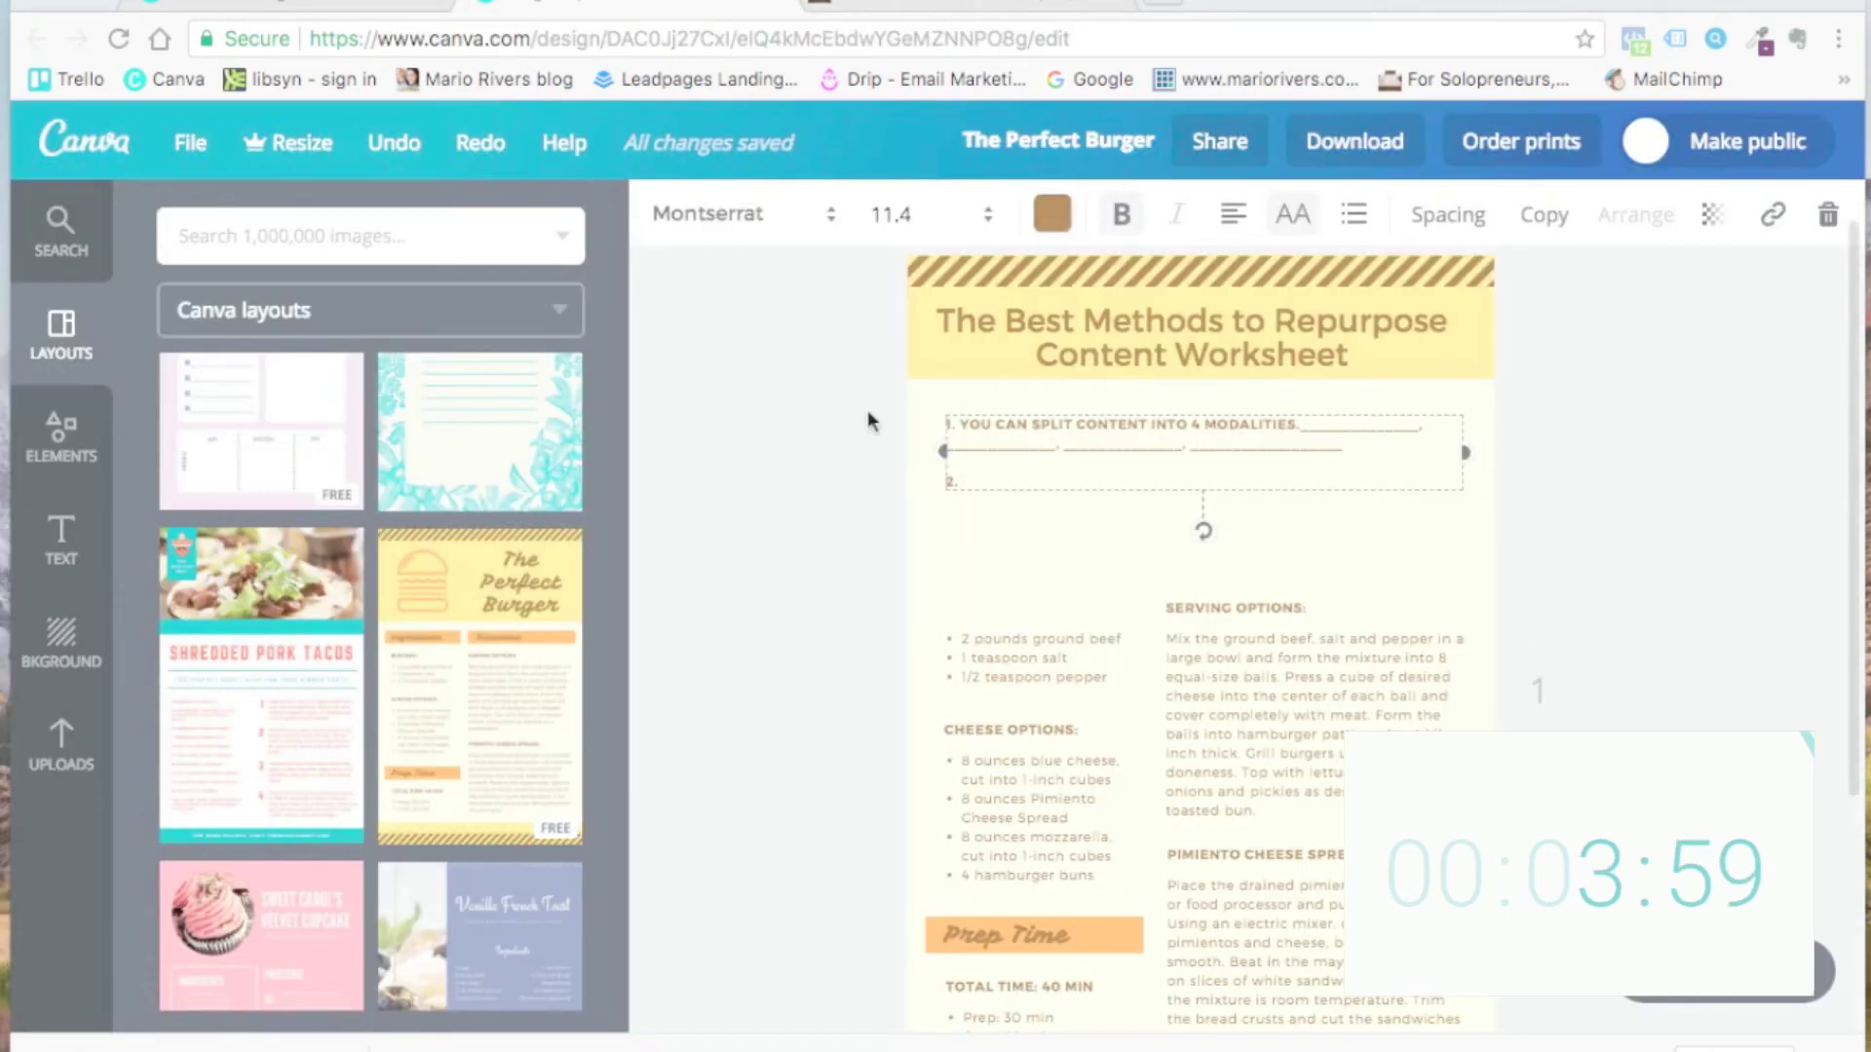
Step: Type item 2: 'The #1 method you can use if you don't have lots of time and resources is to record a'
left_click(982, 484)
type("The")
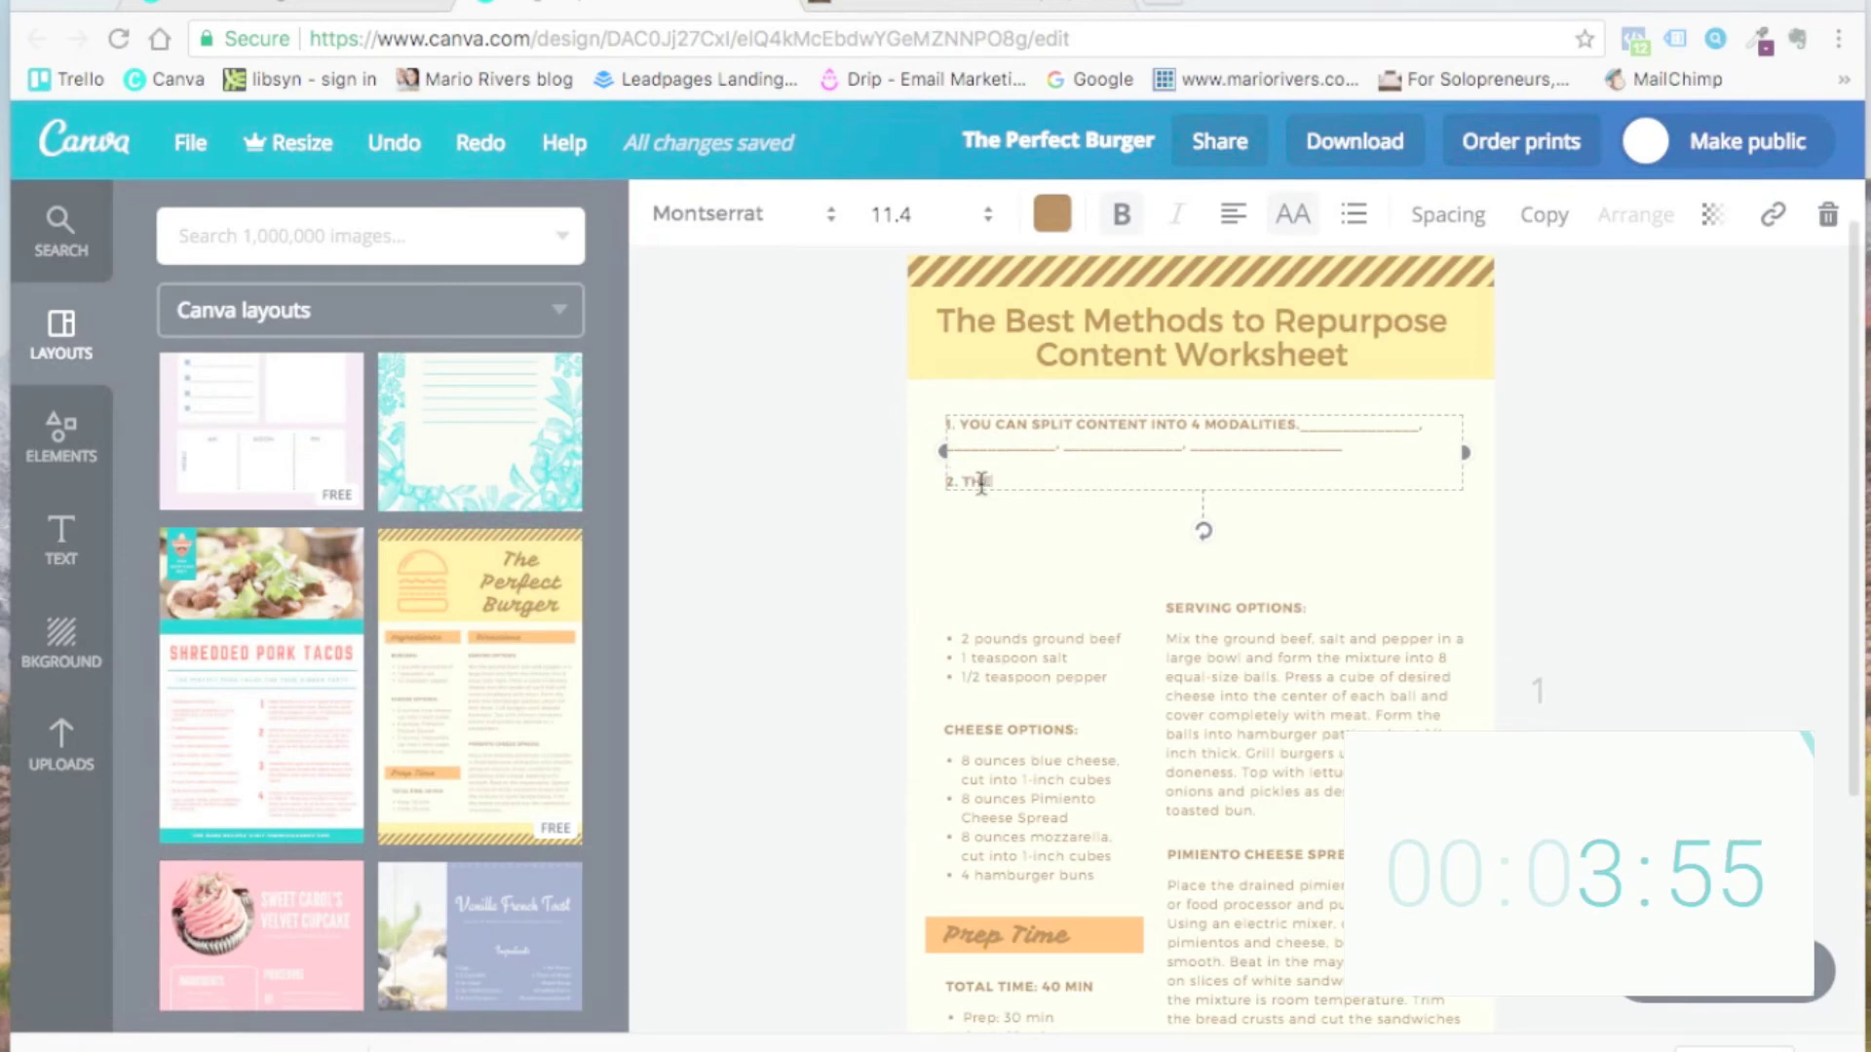
type(" #1 METHOD")
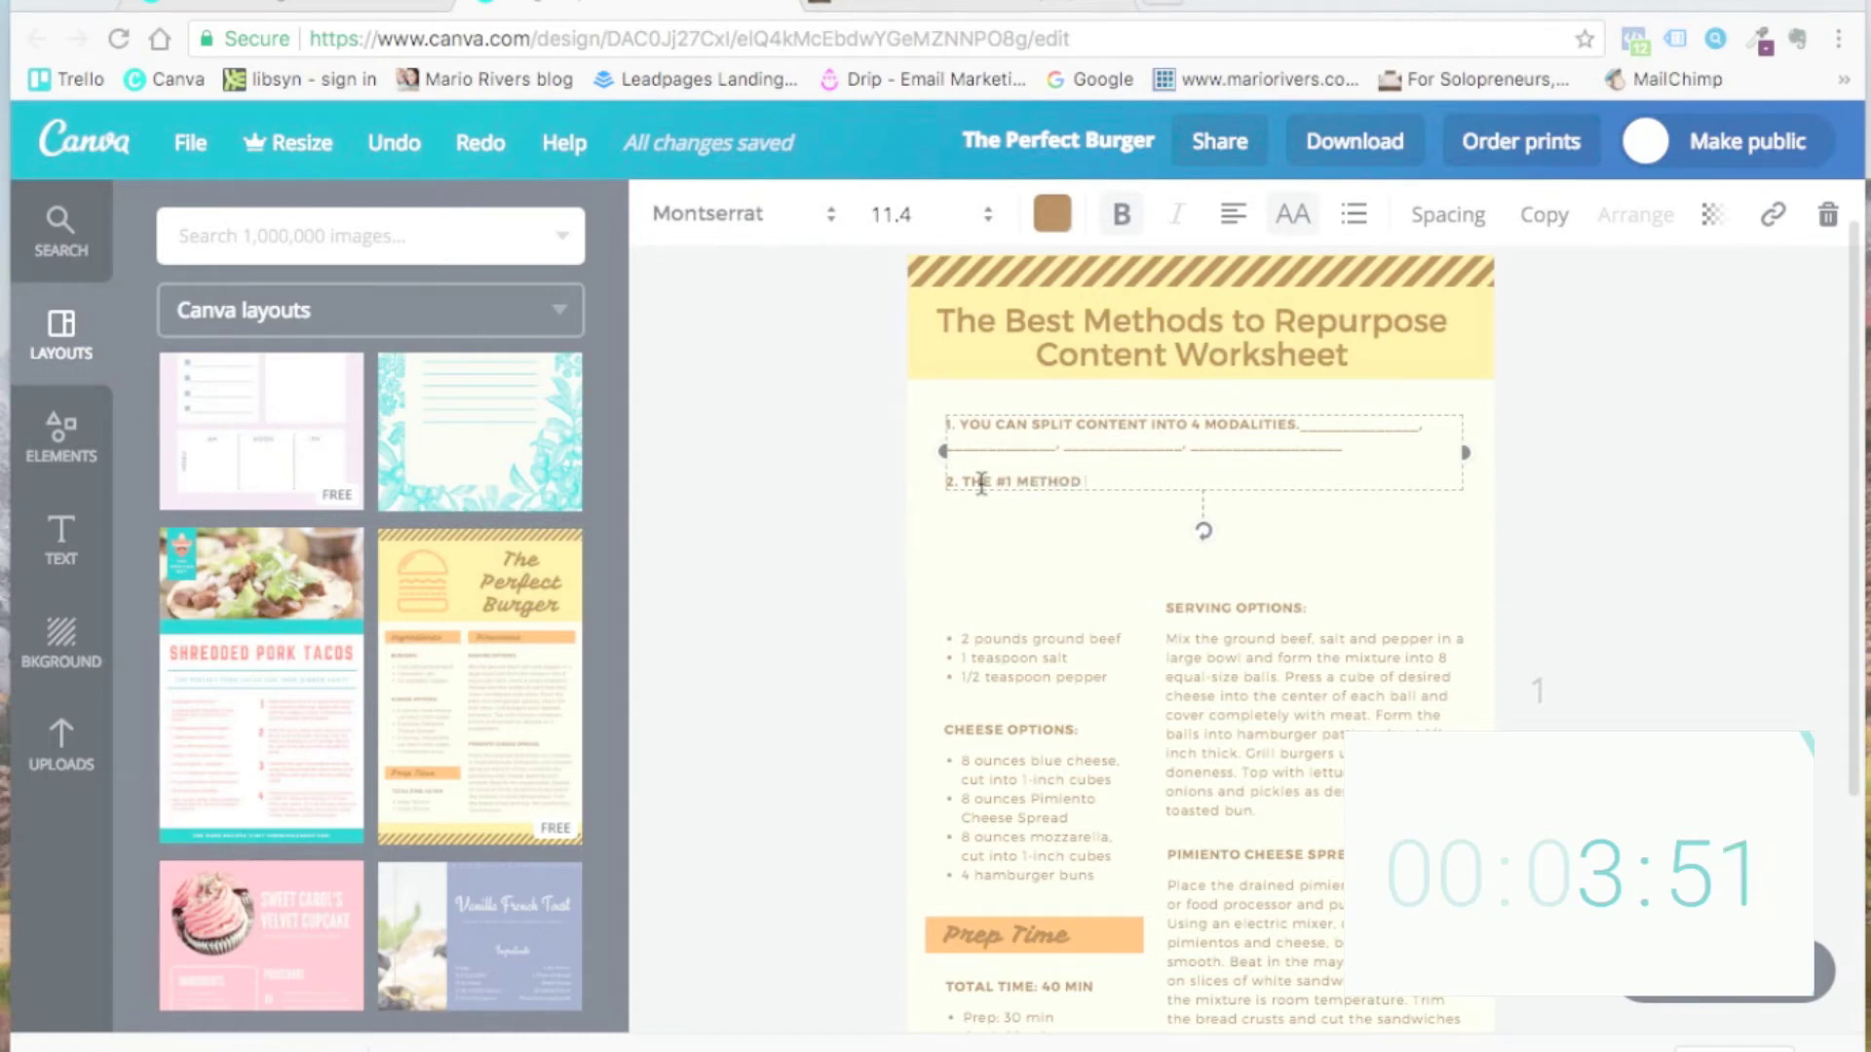
type(" YOU CN USE ")
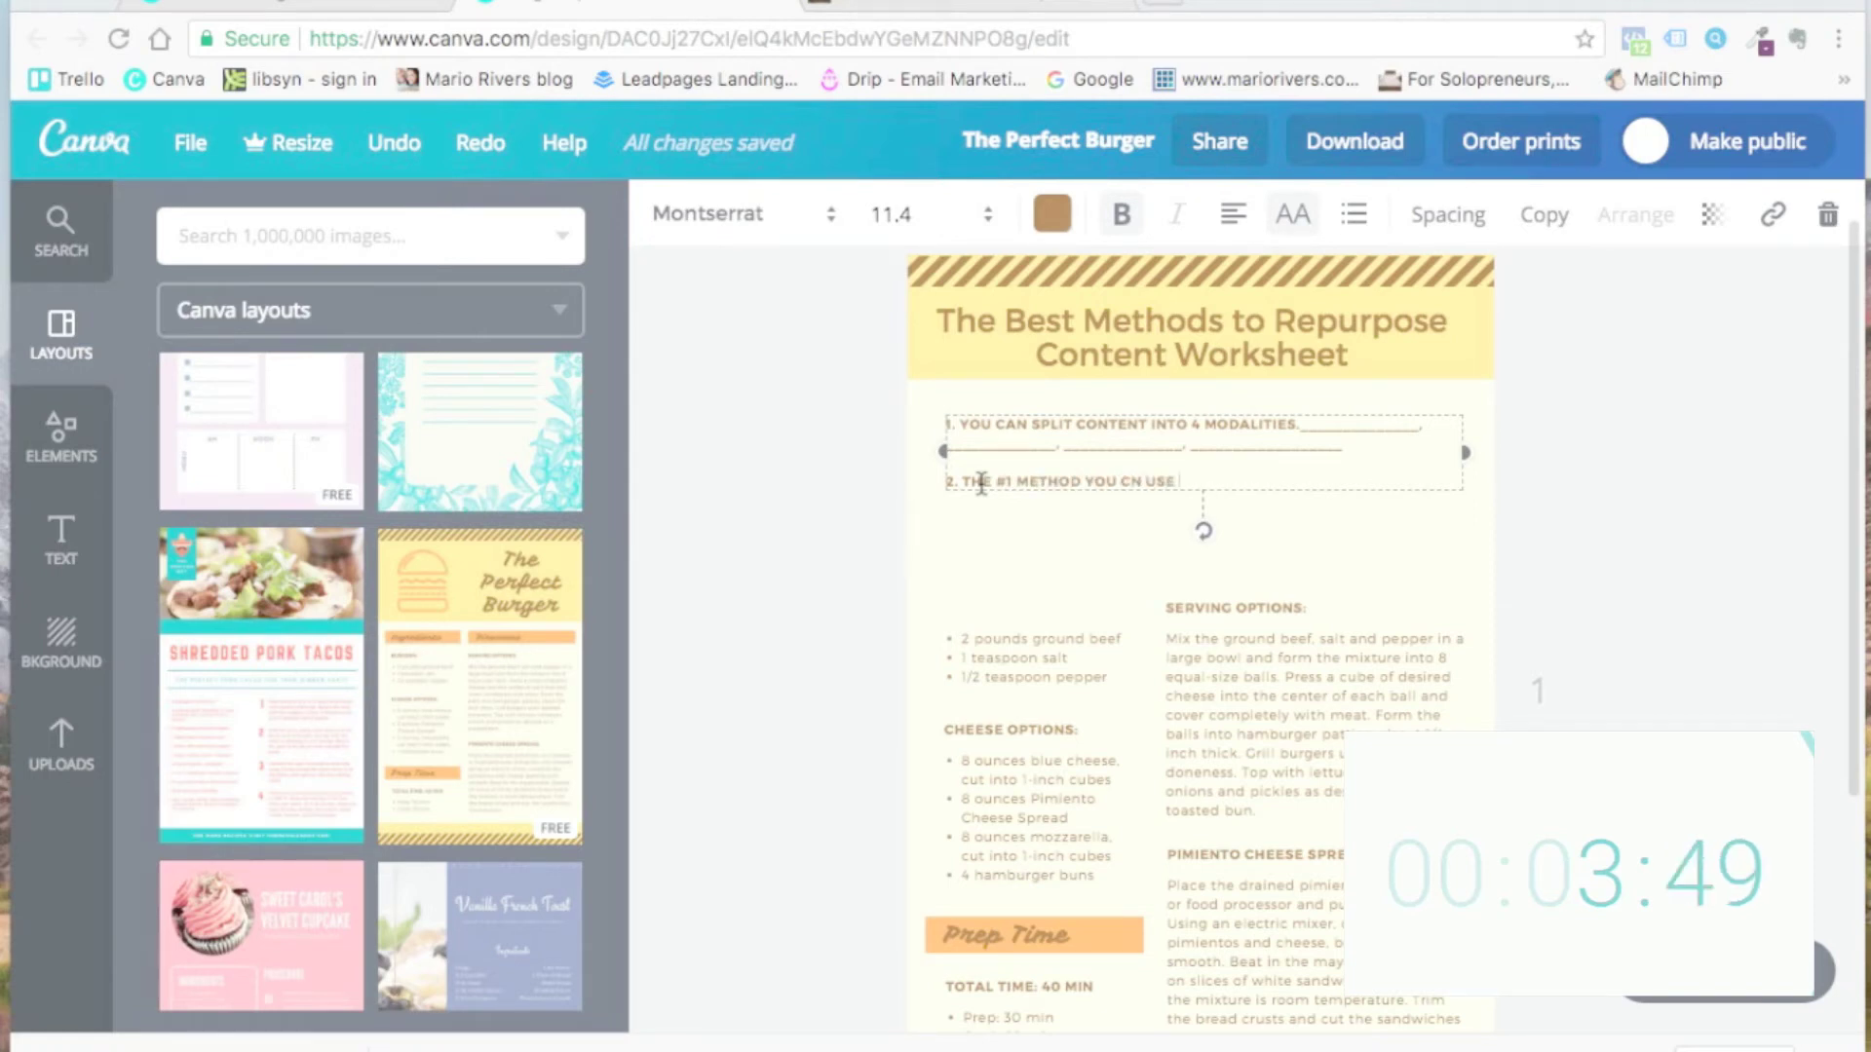
type("IF YOU DO")
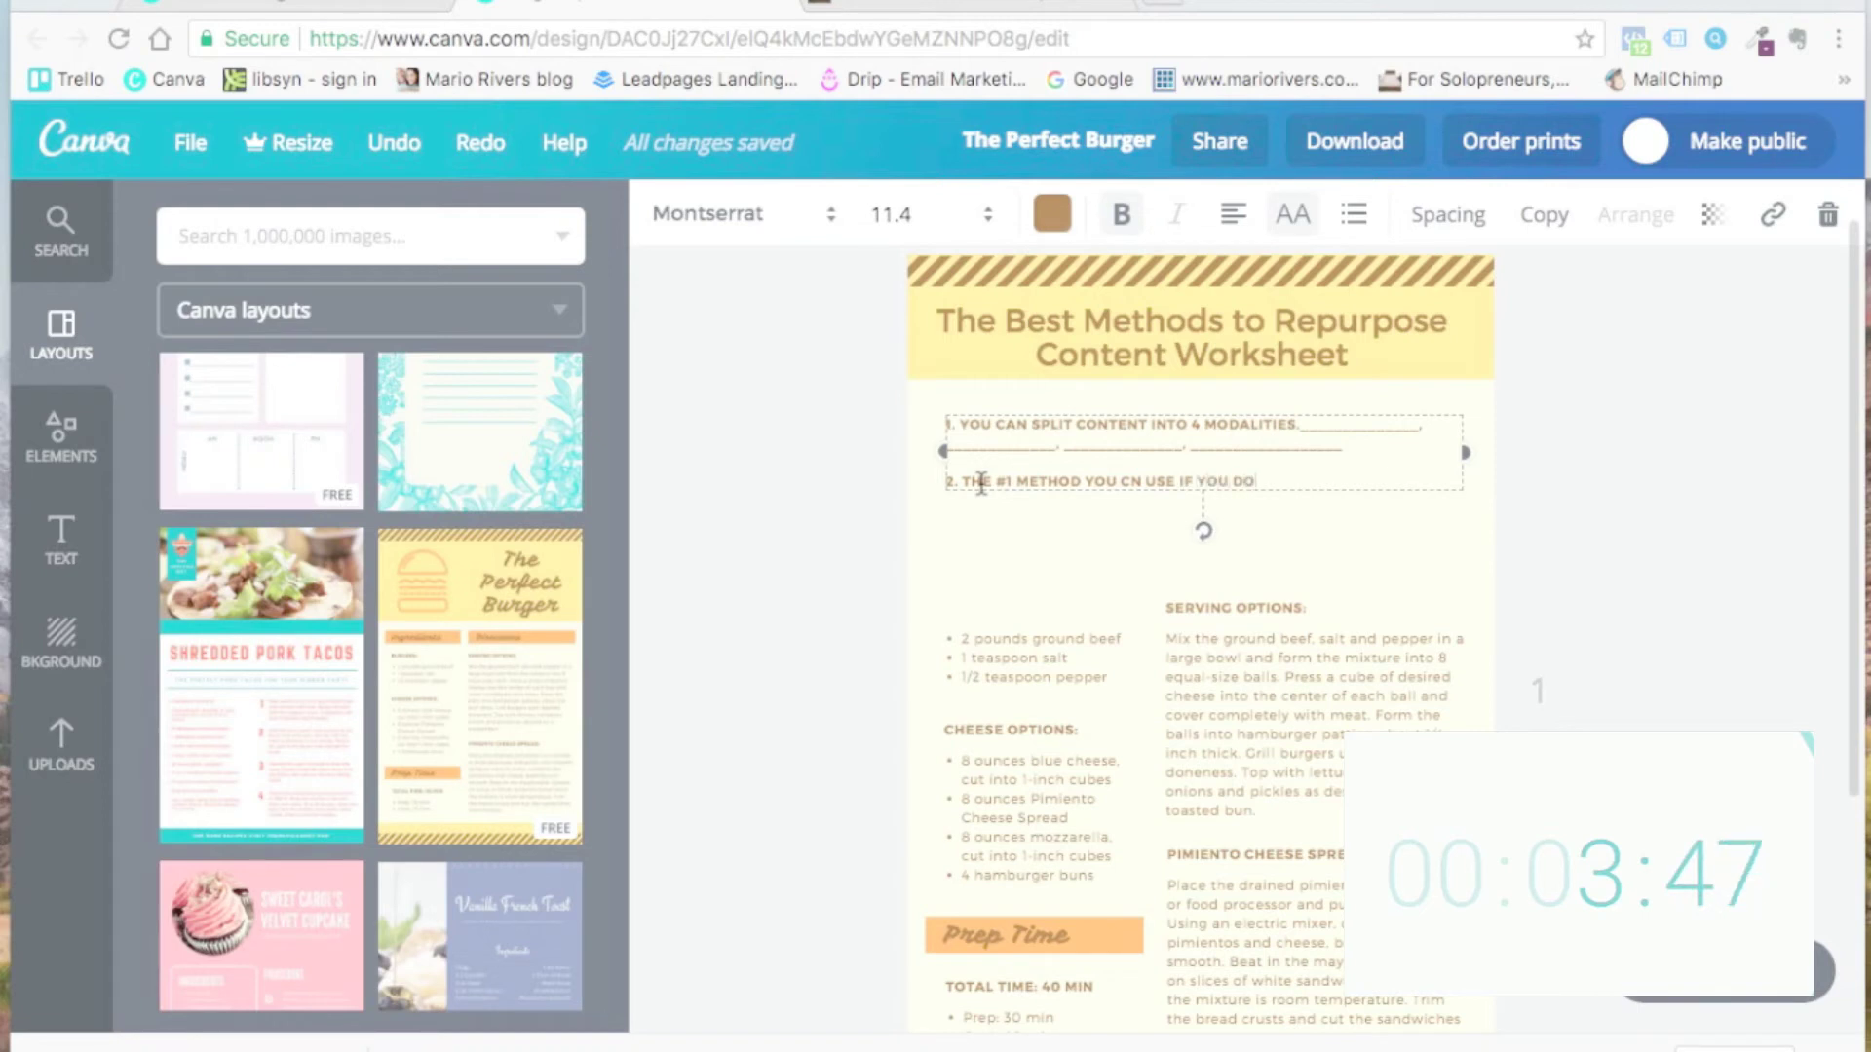
type("N'T HAVE LOTS OF TI")
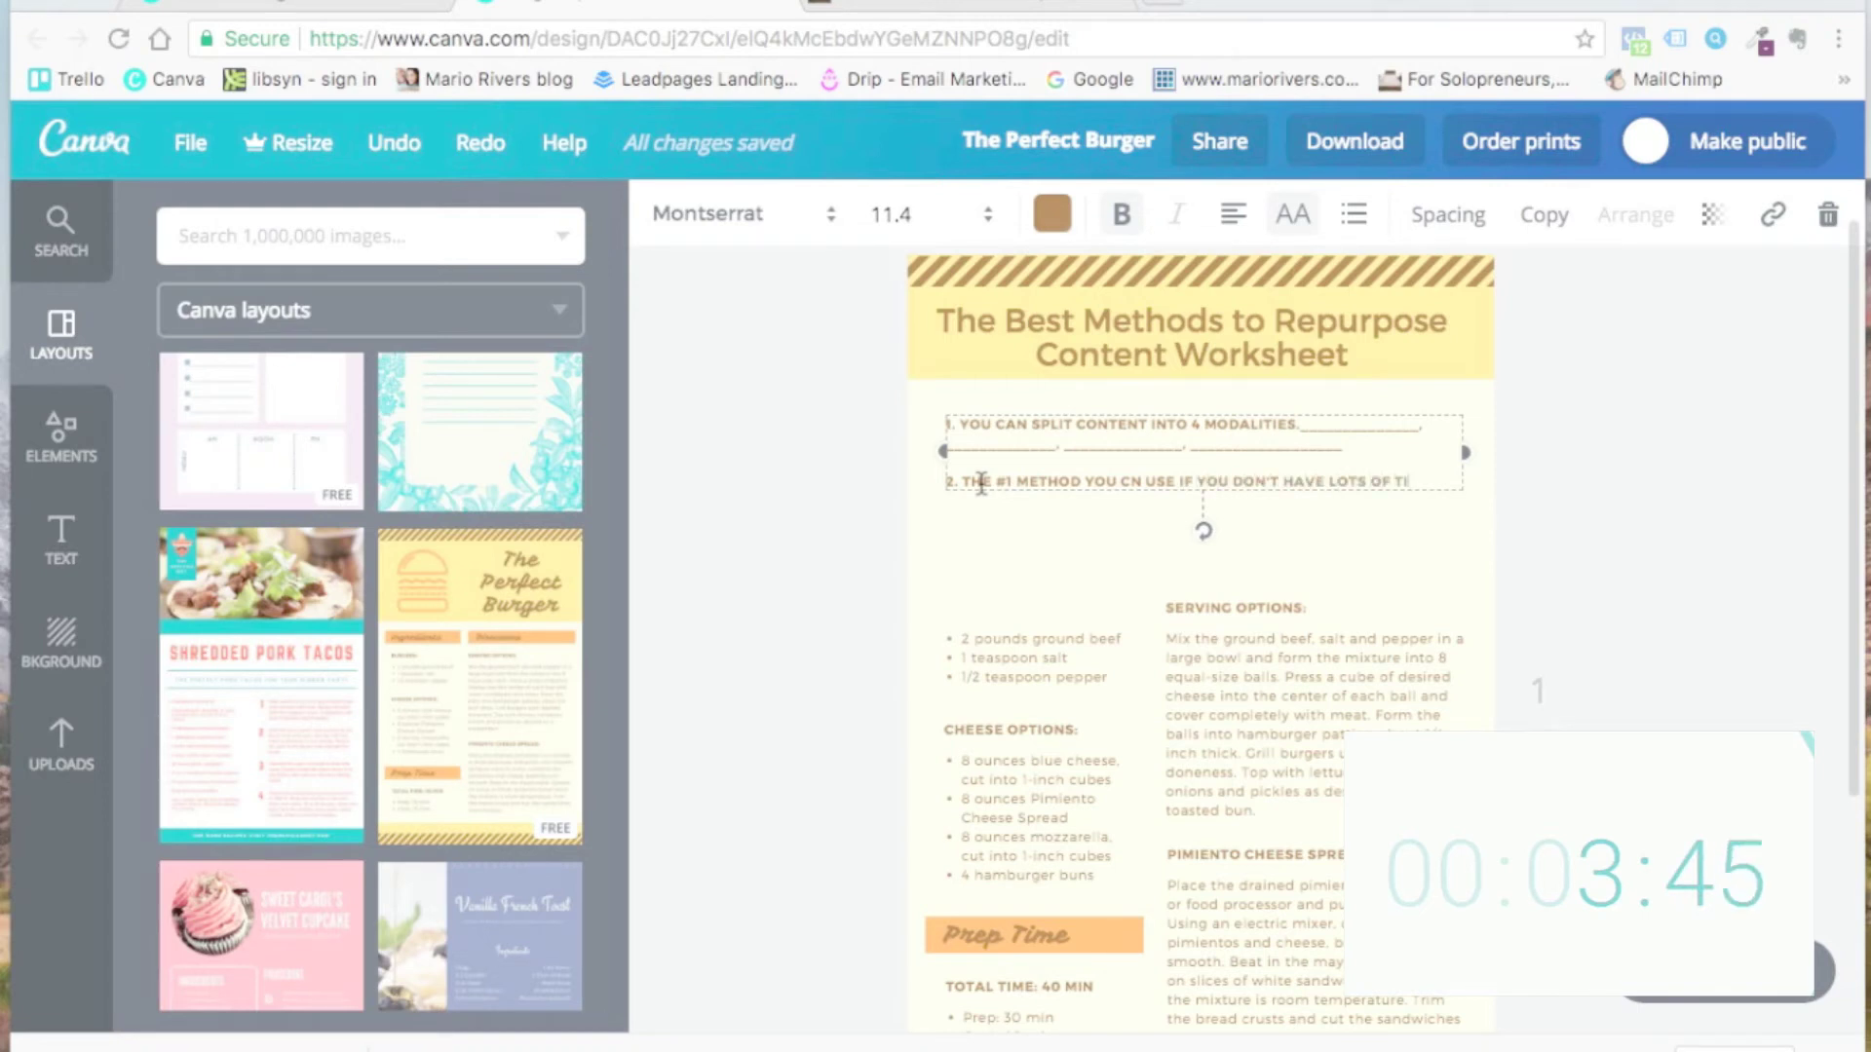
type("ME AND REE")
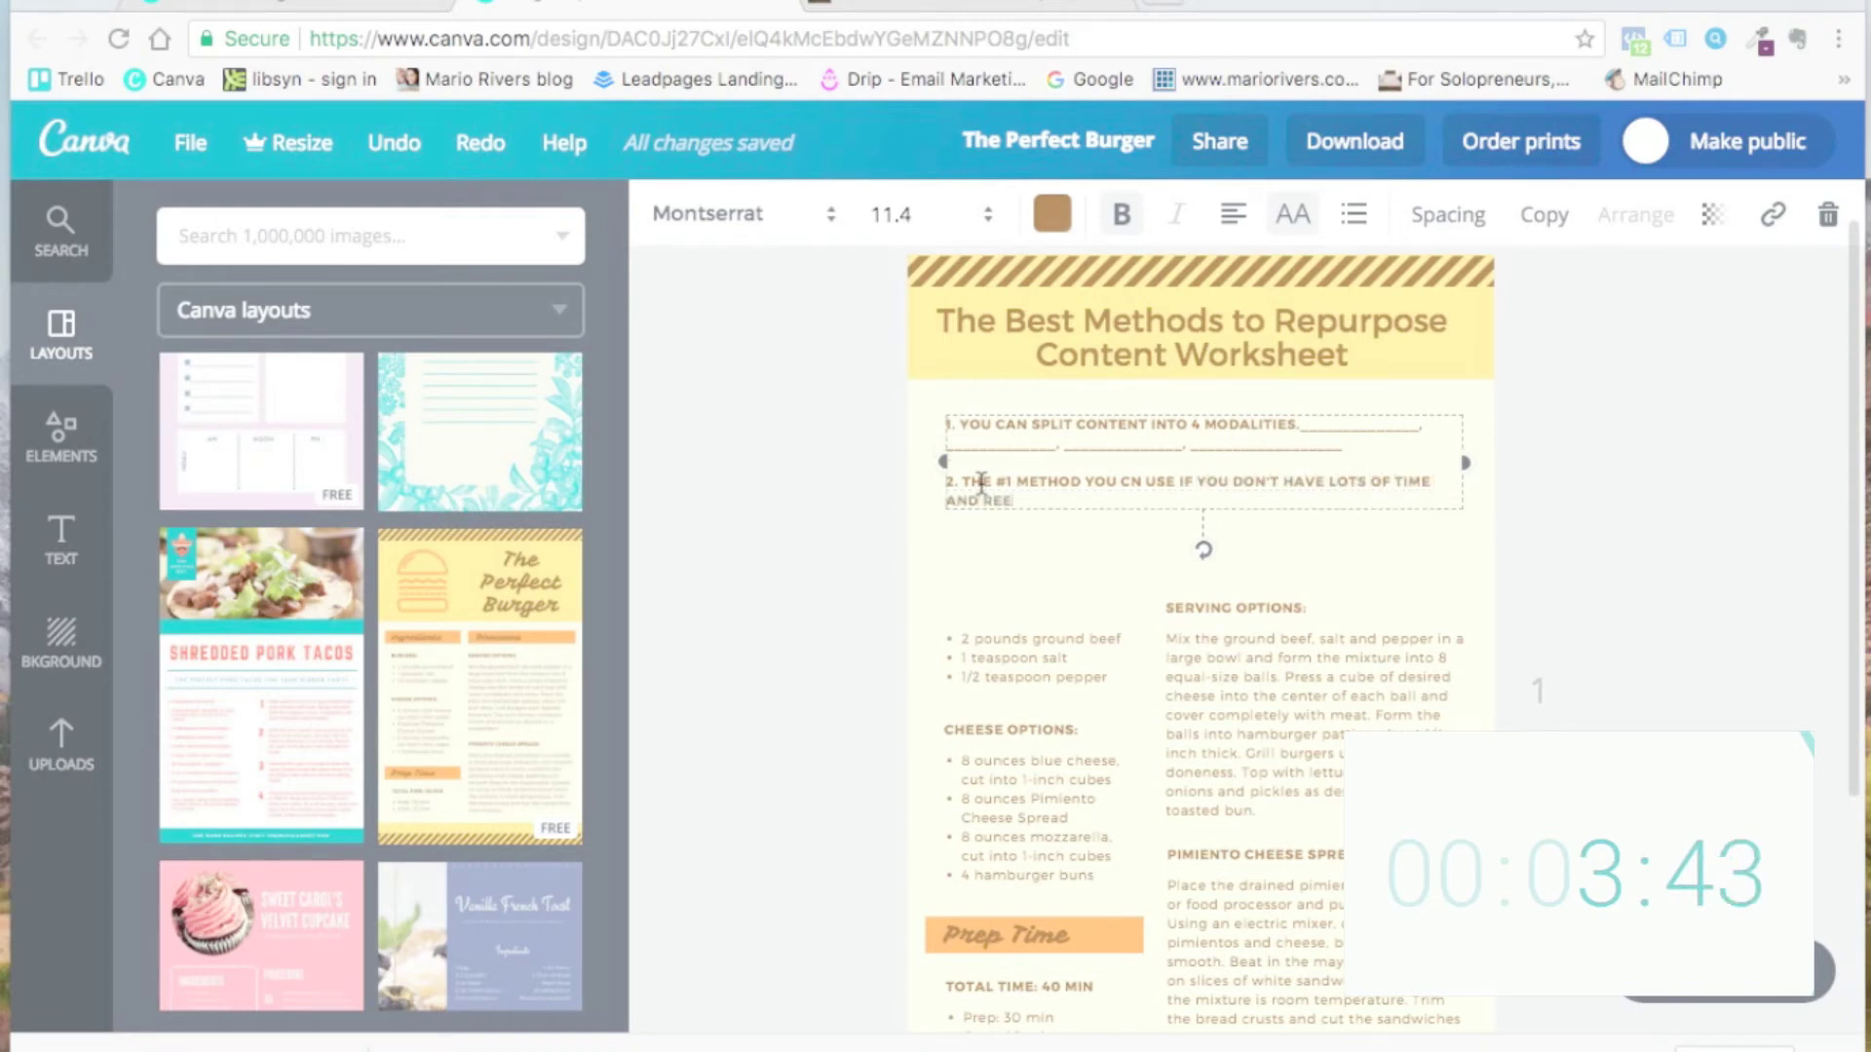
type("SOURCES IS TO REC")
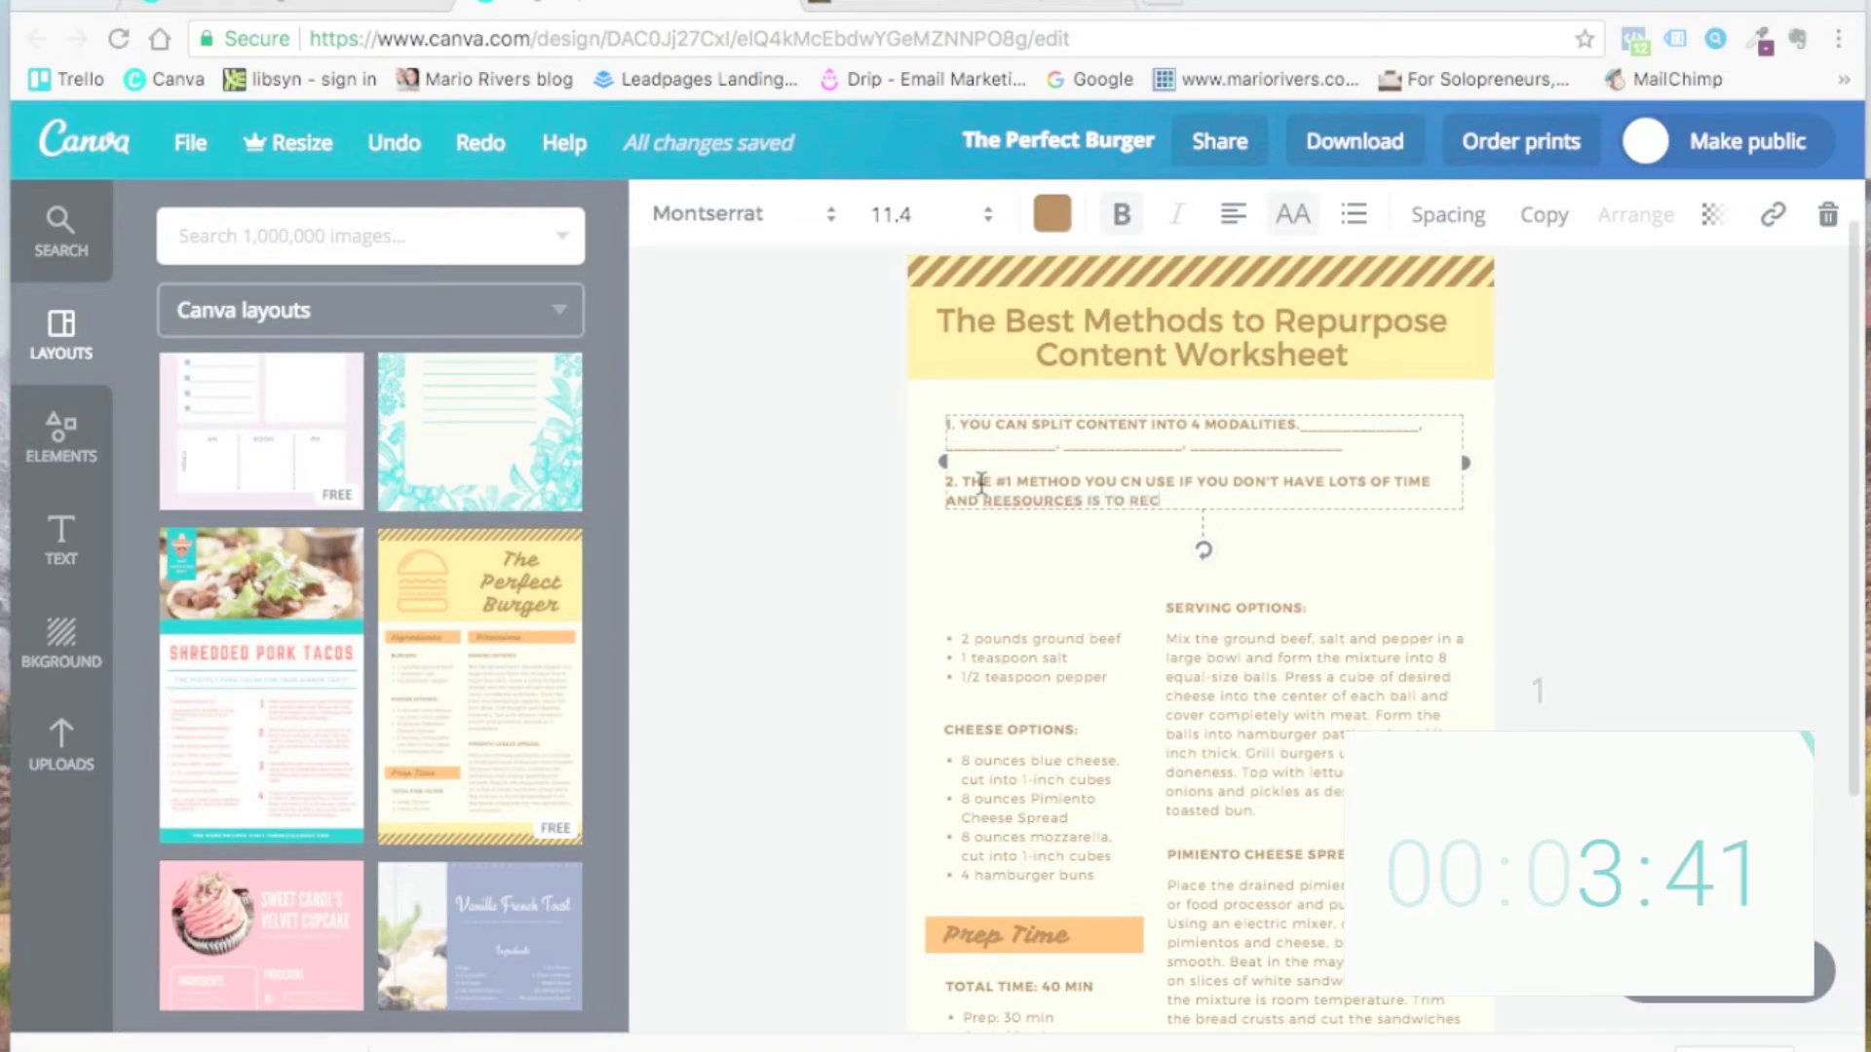
type("ORD A")
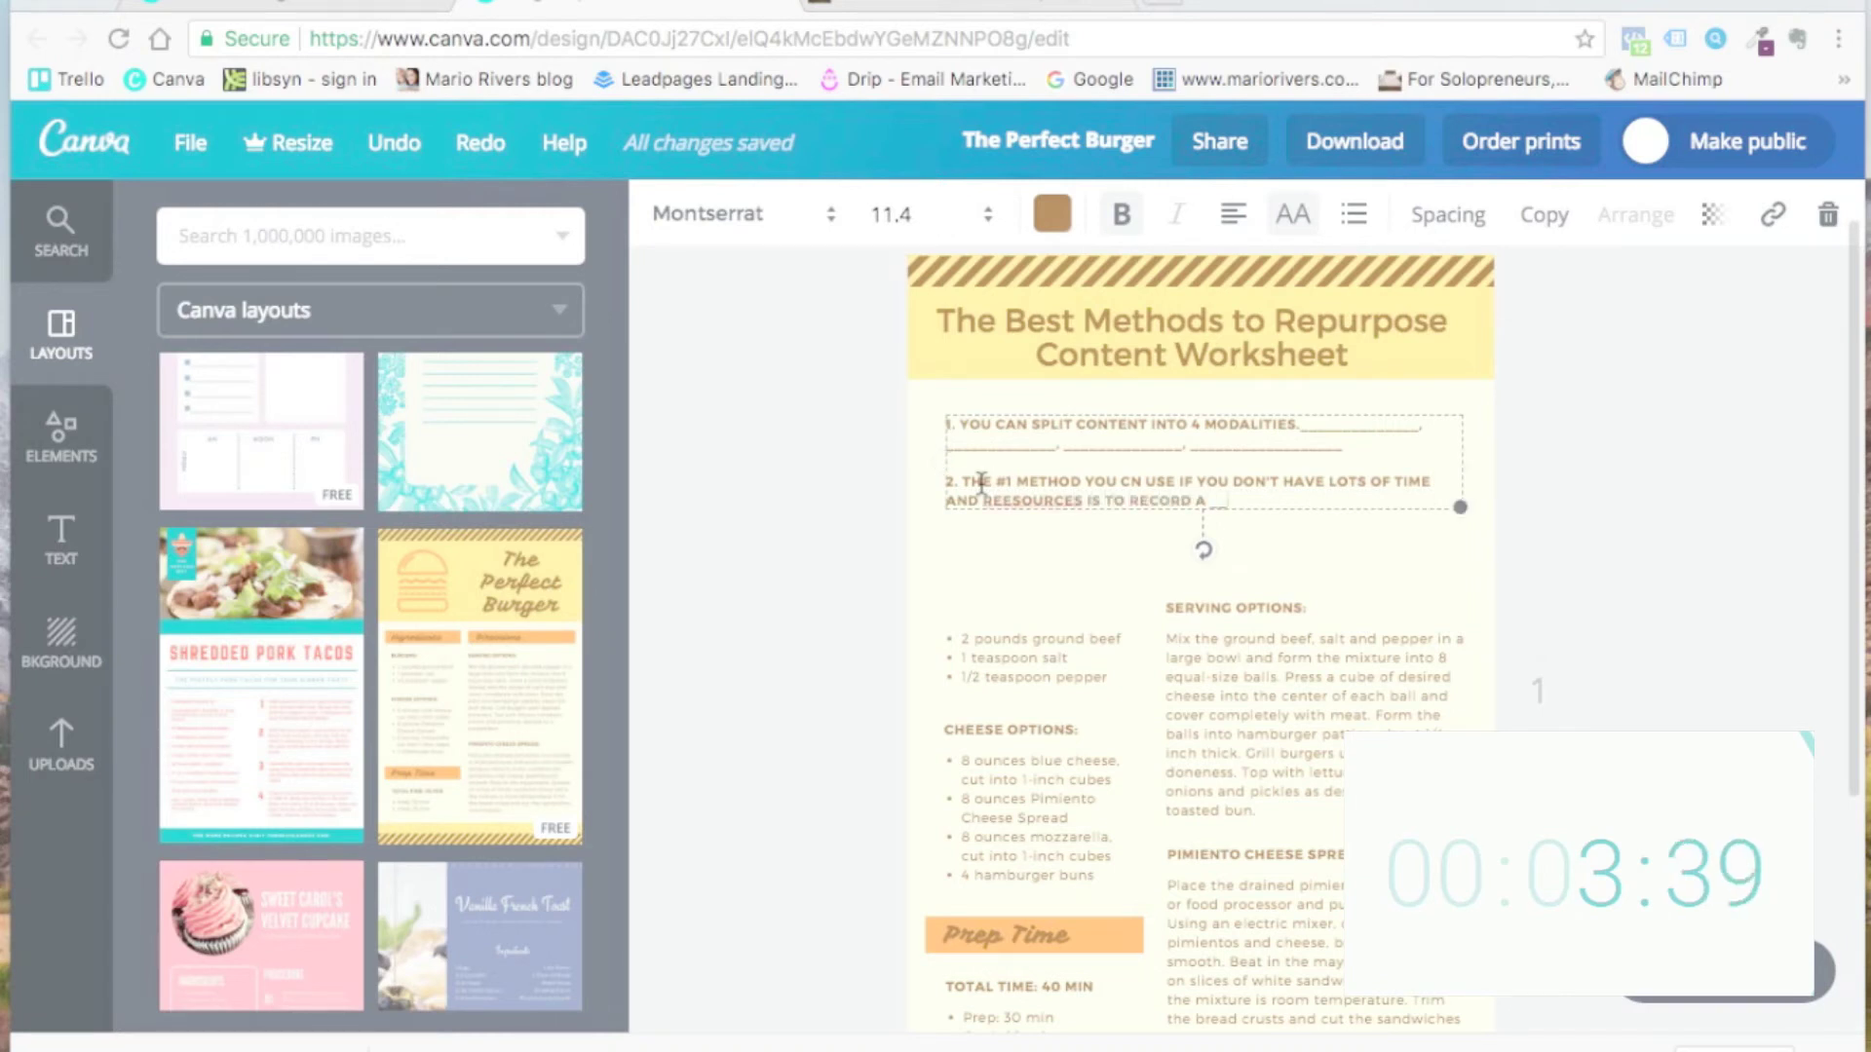
type("_______. _")
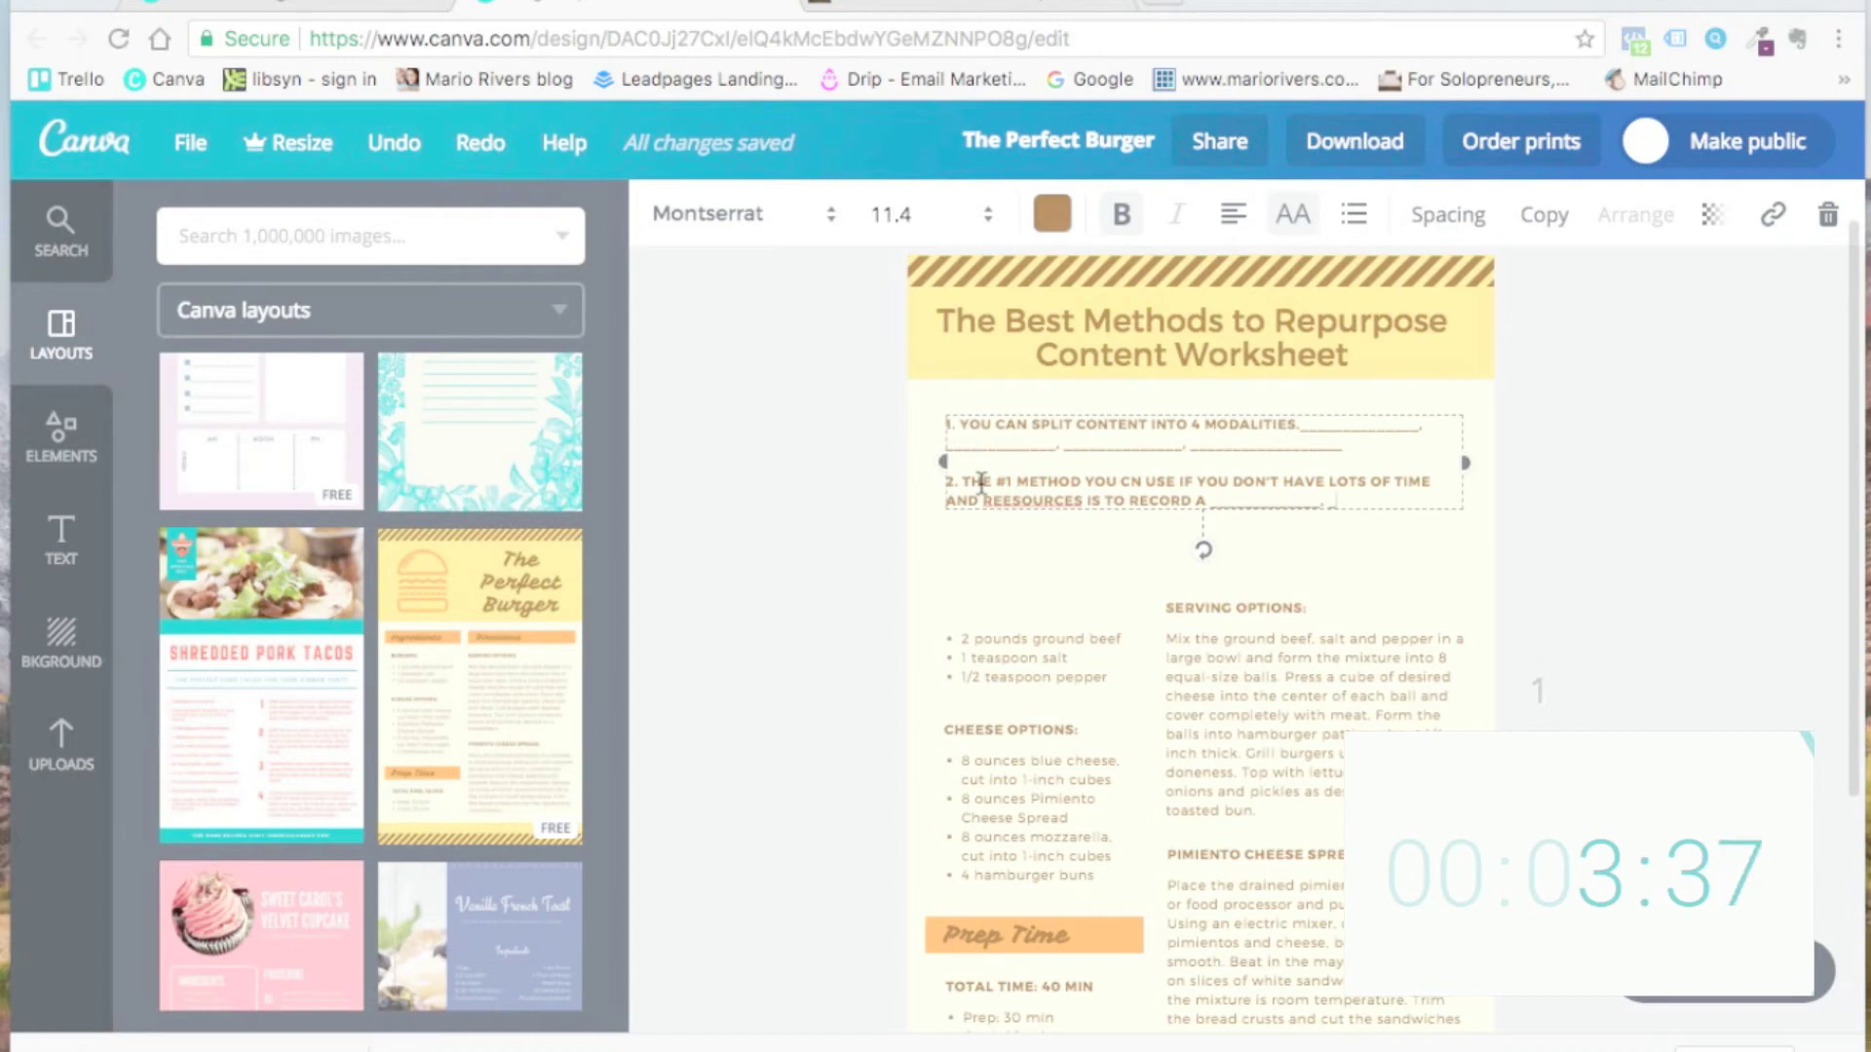
type("_____")
left_click(933, 10)
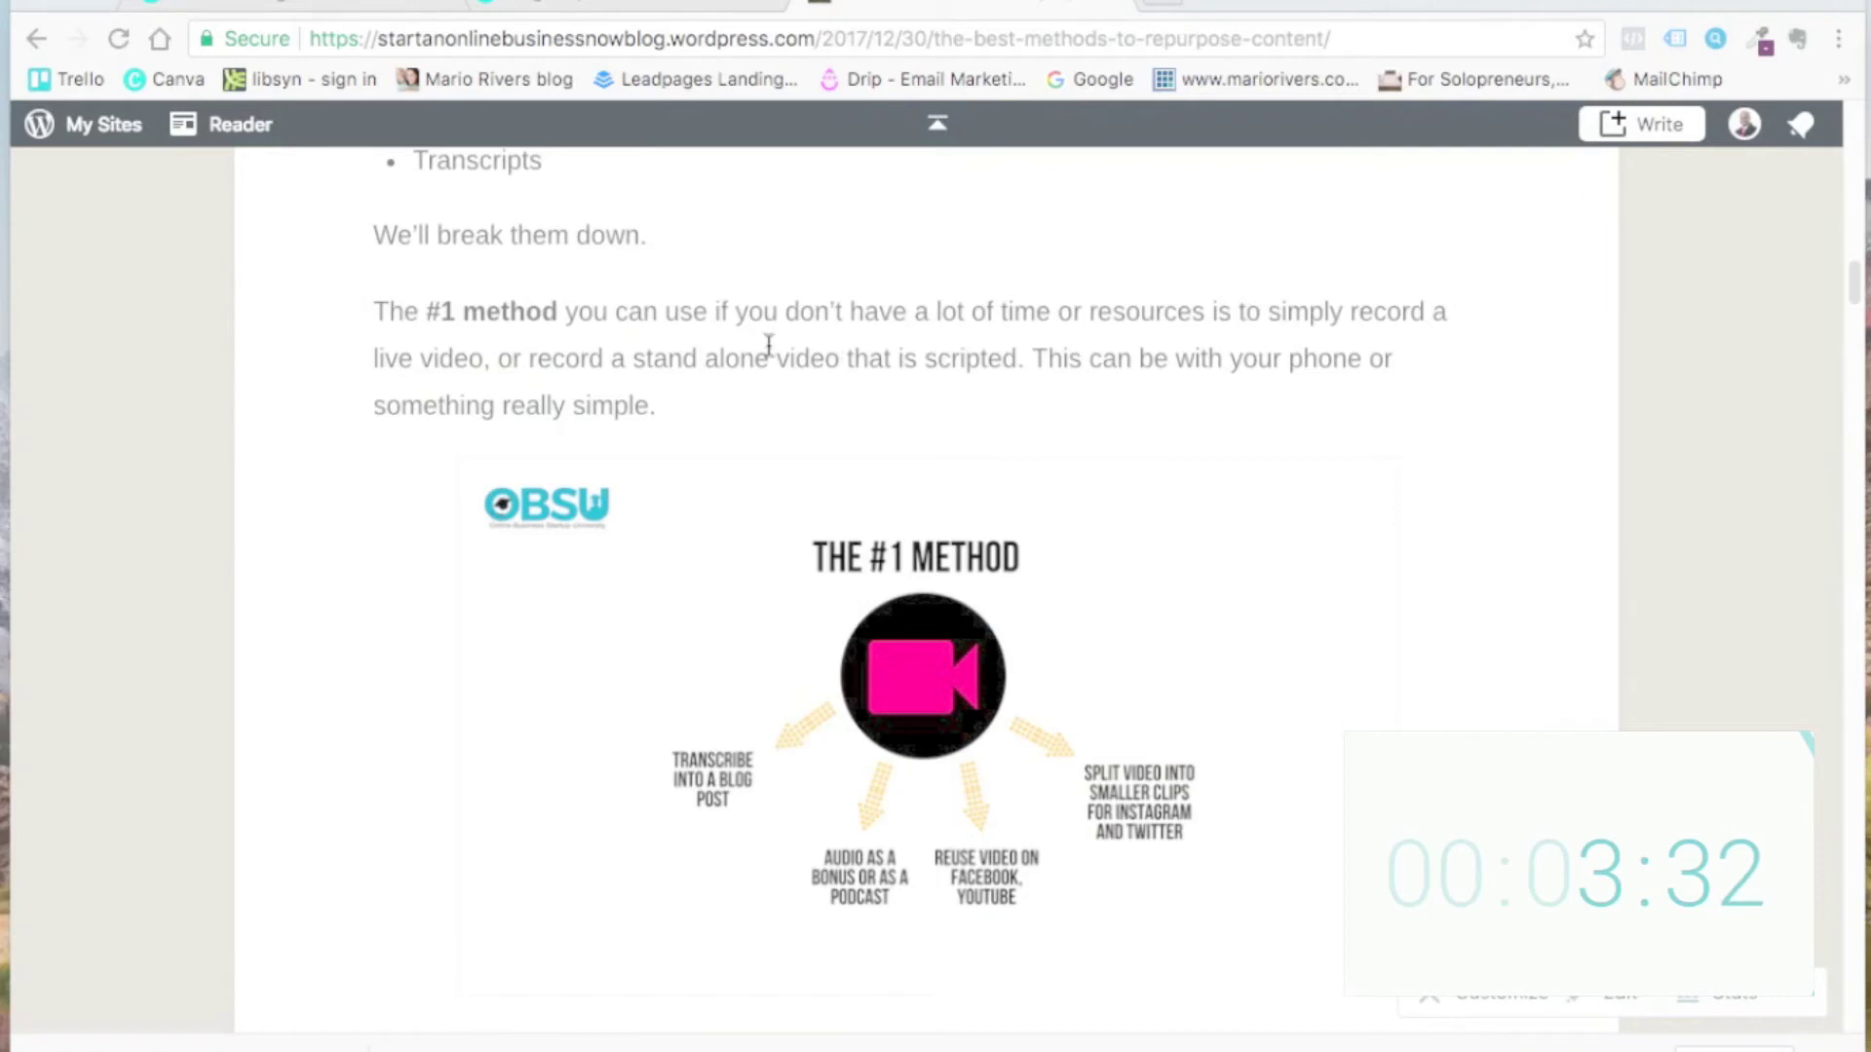
Step: Return to the Canva worksheet after rereading the blog's #1 Method paragraph
key("ctrl+shift+Tab")
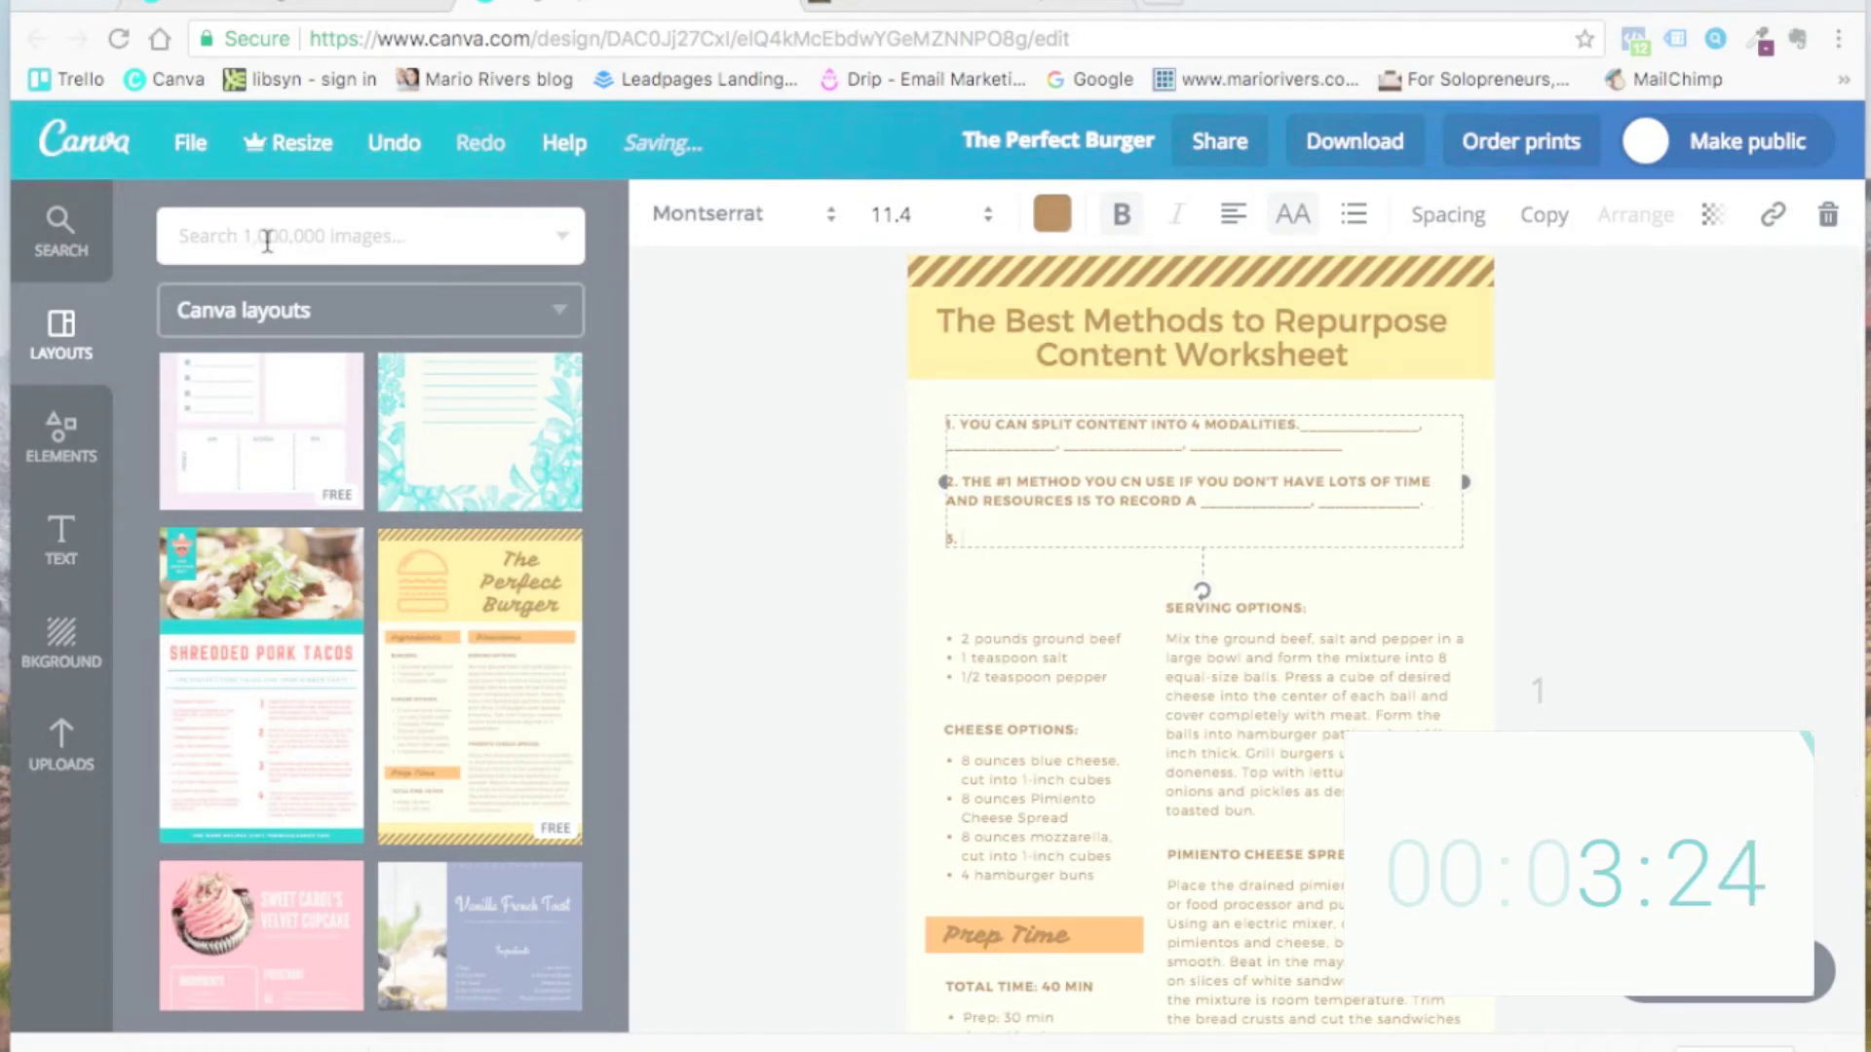
Step: Type item 3 as 'You can turn content this into ___'
type("YOU CAN T")
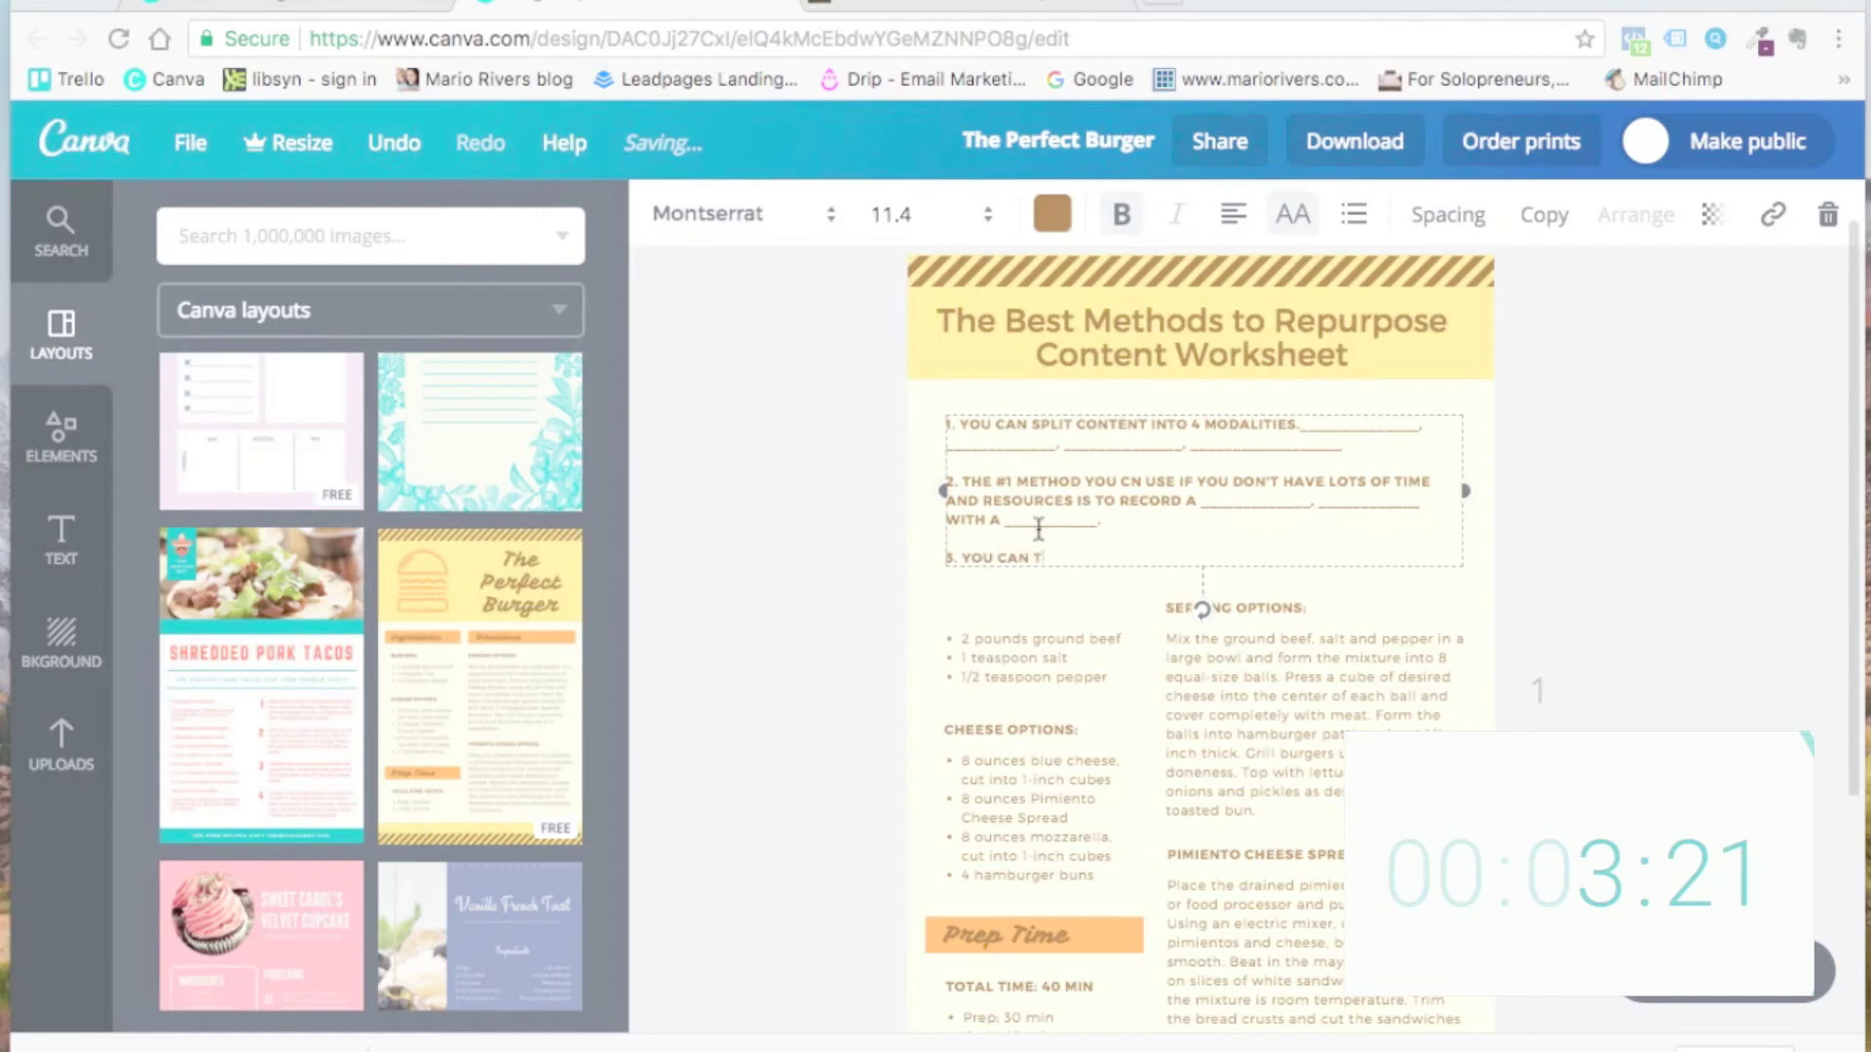
type("URN THIS INT")
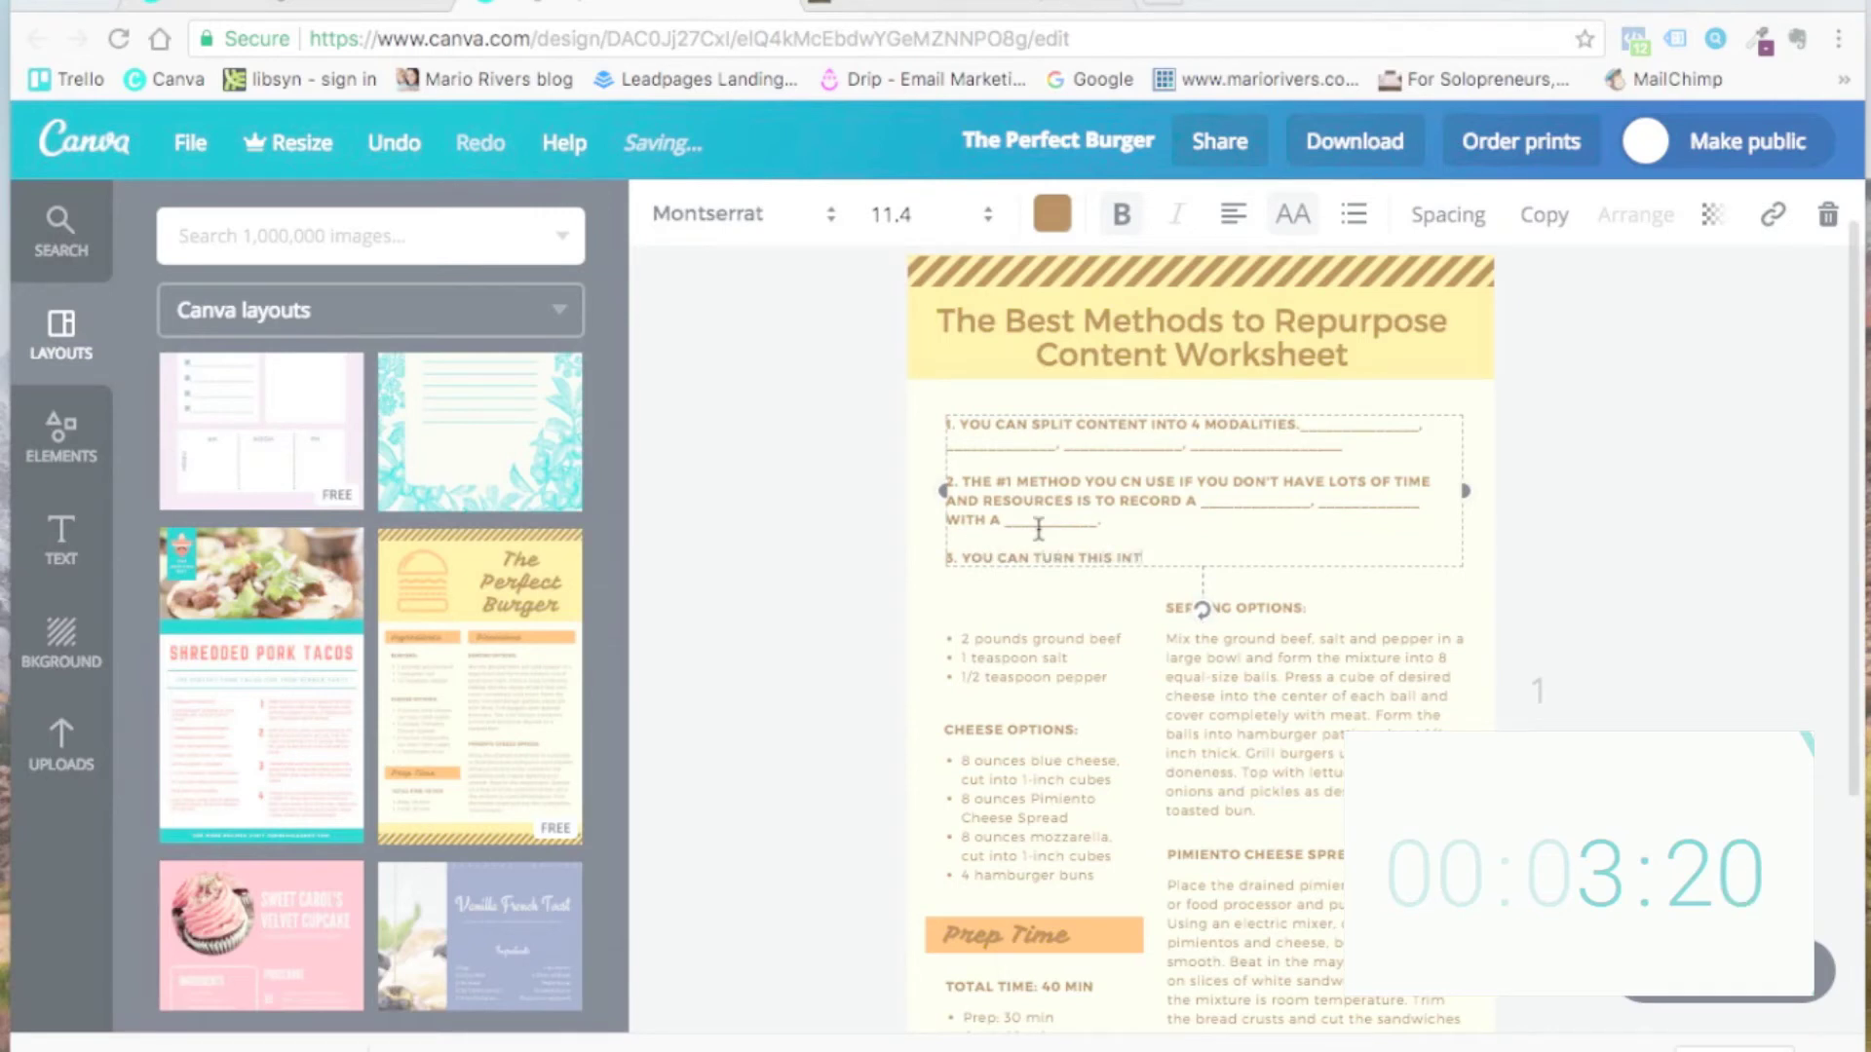
type("O")
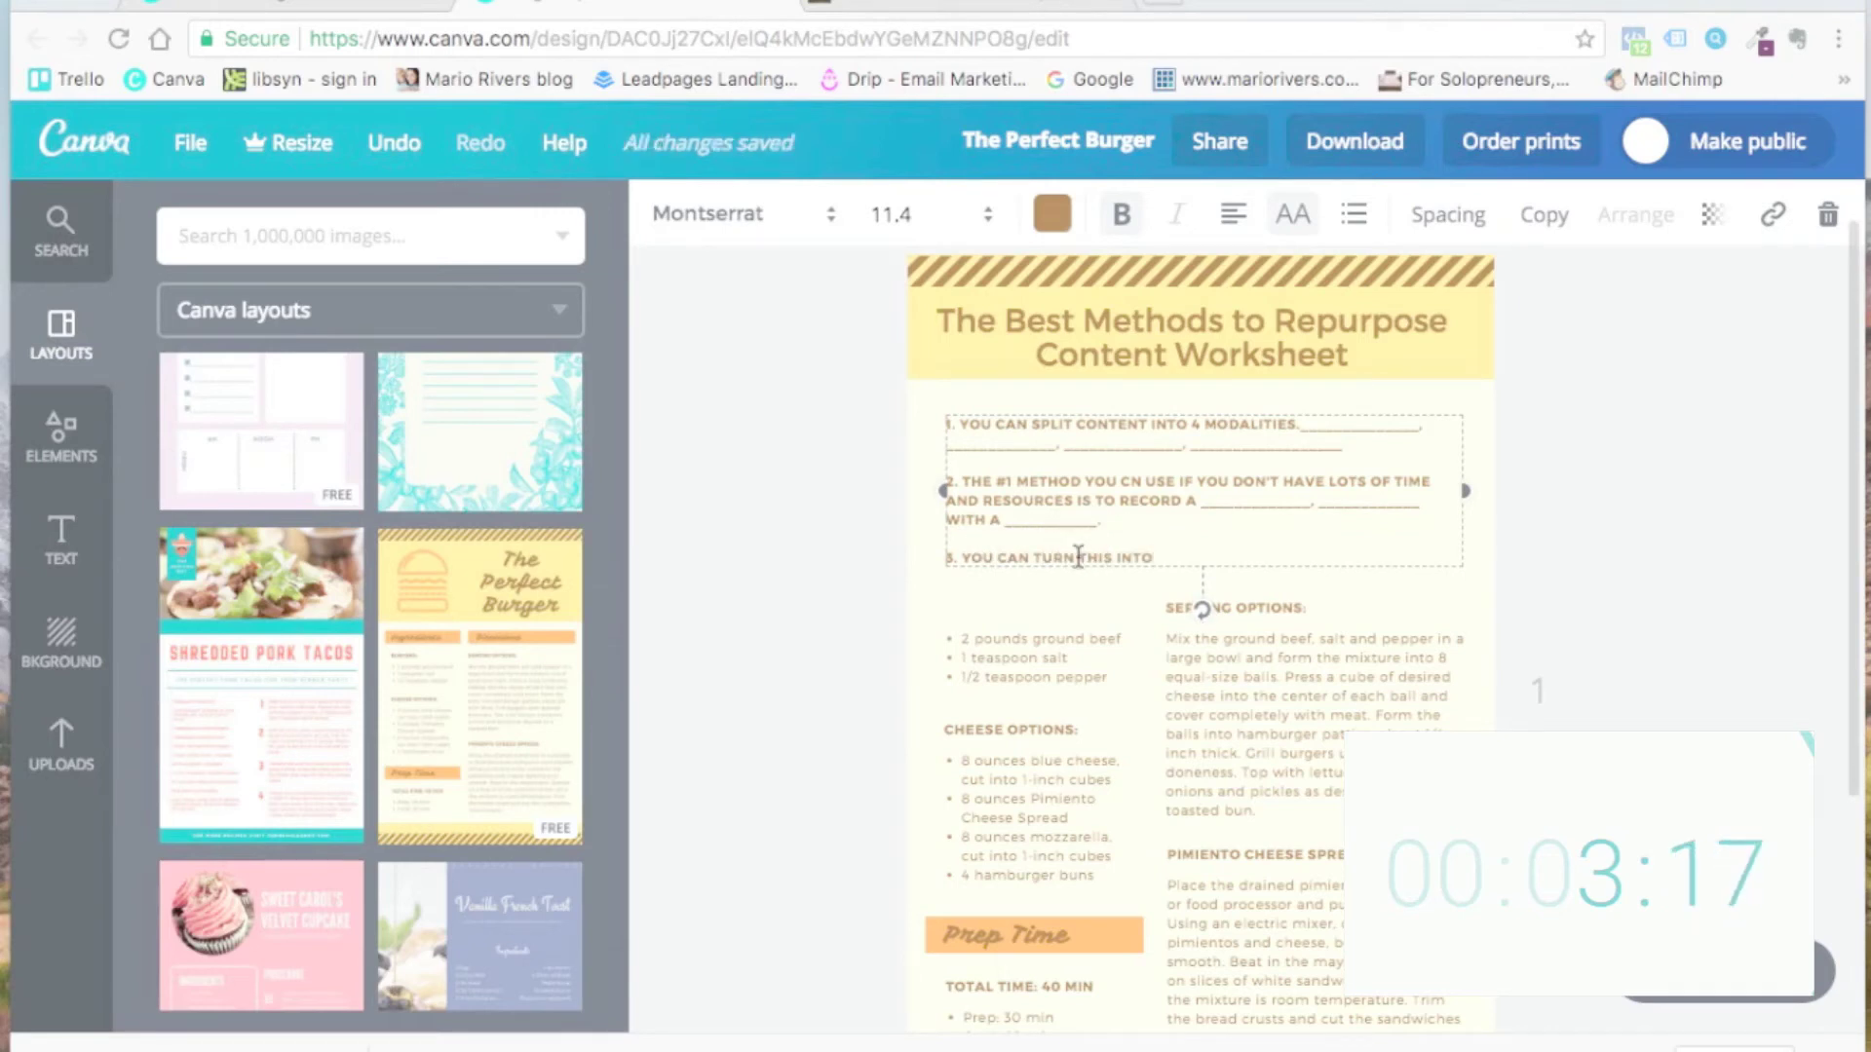
left_click(1078, 557)
type("CONTENT THIS INTO ")
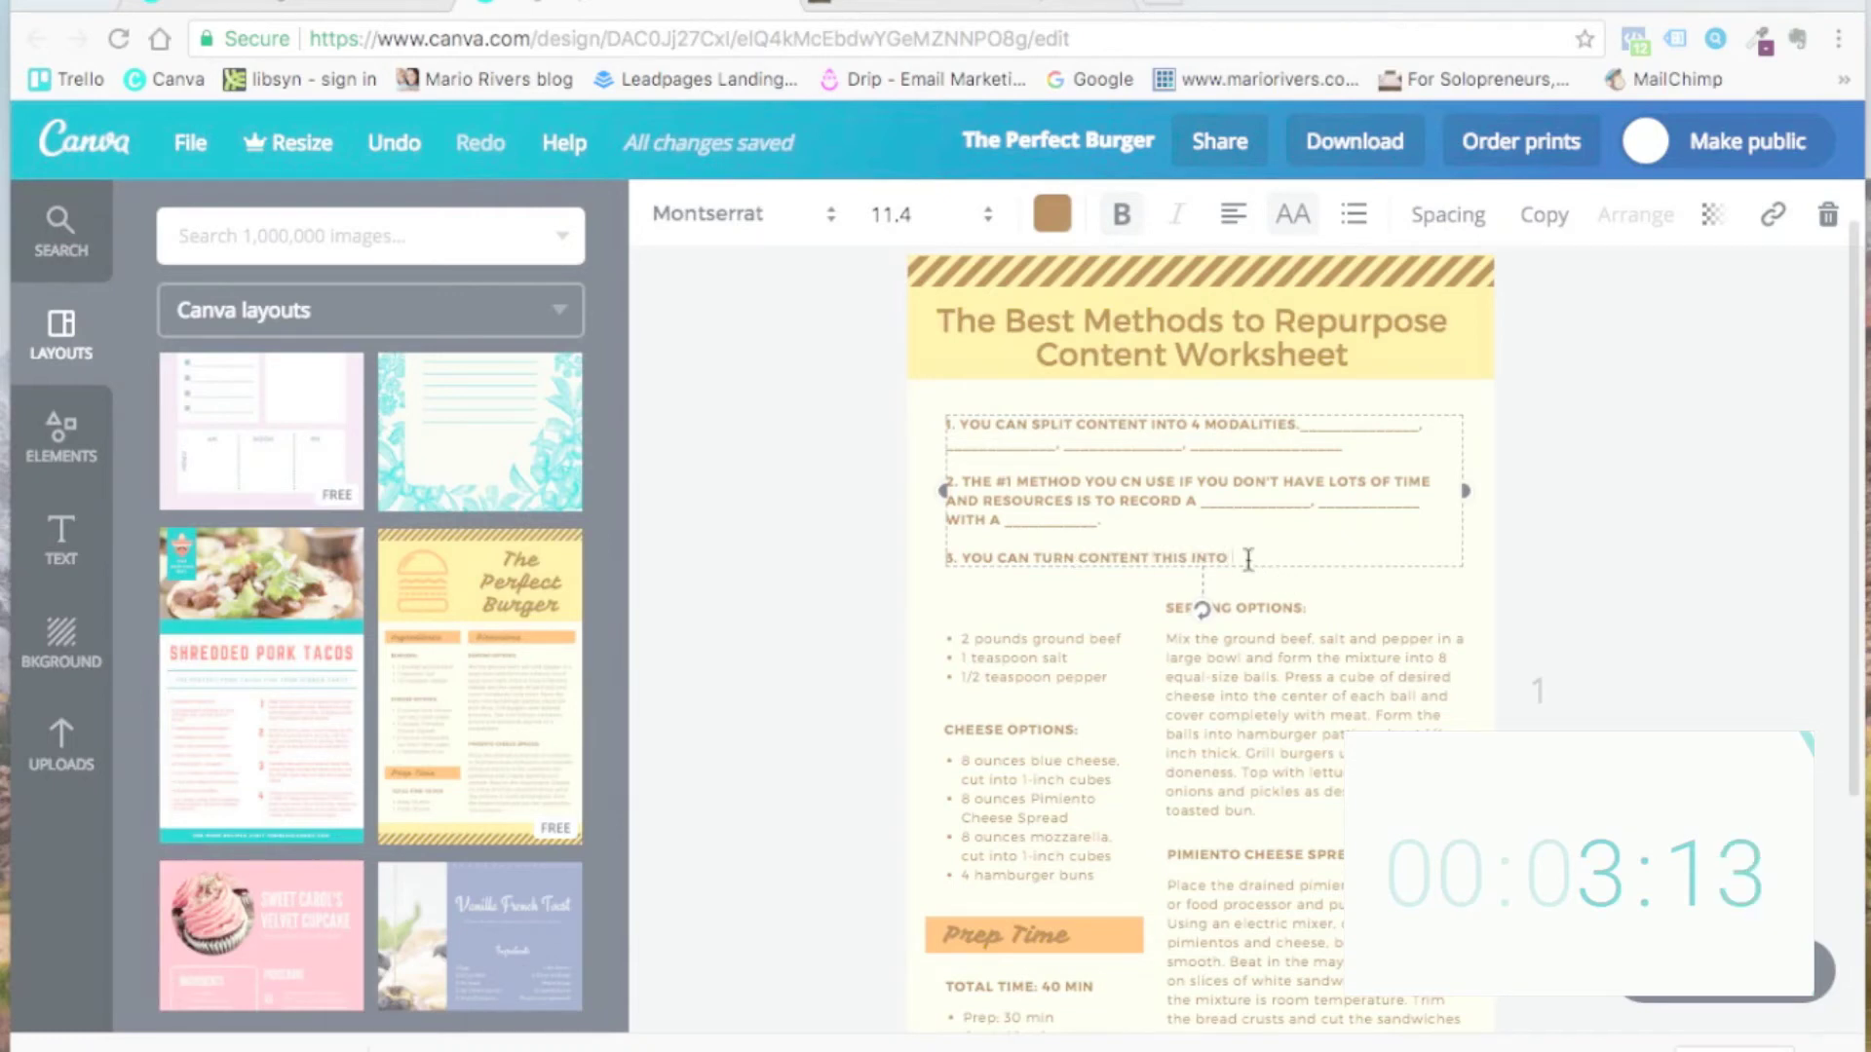
type("___")
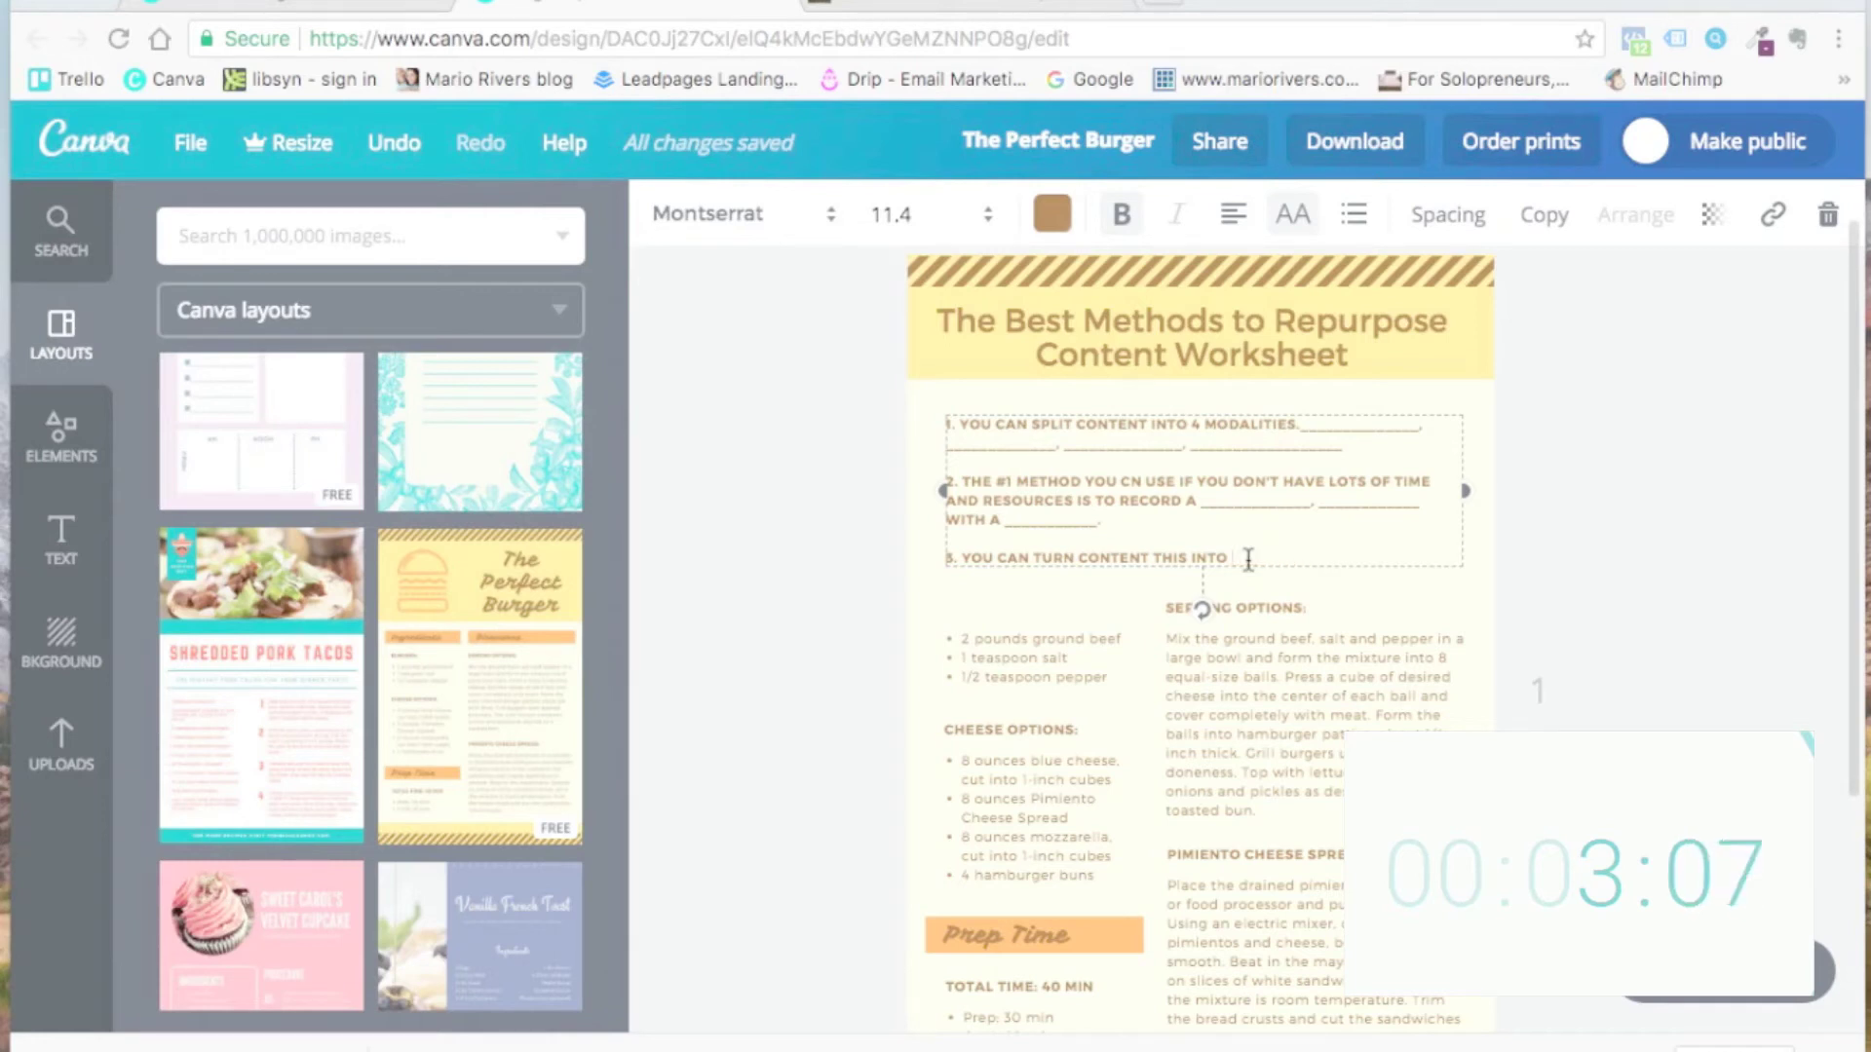
Step: Add numbered underscore answer lines below item 3, starting a third line with '3.'
key("Return")
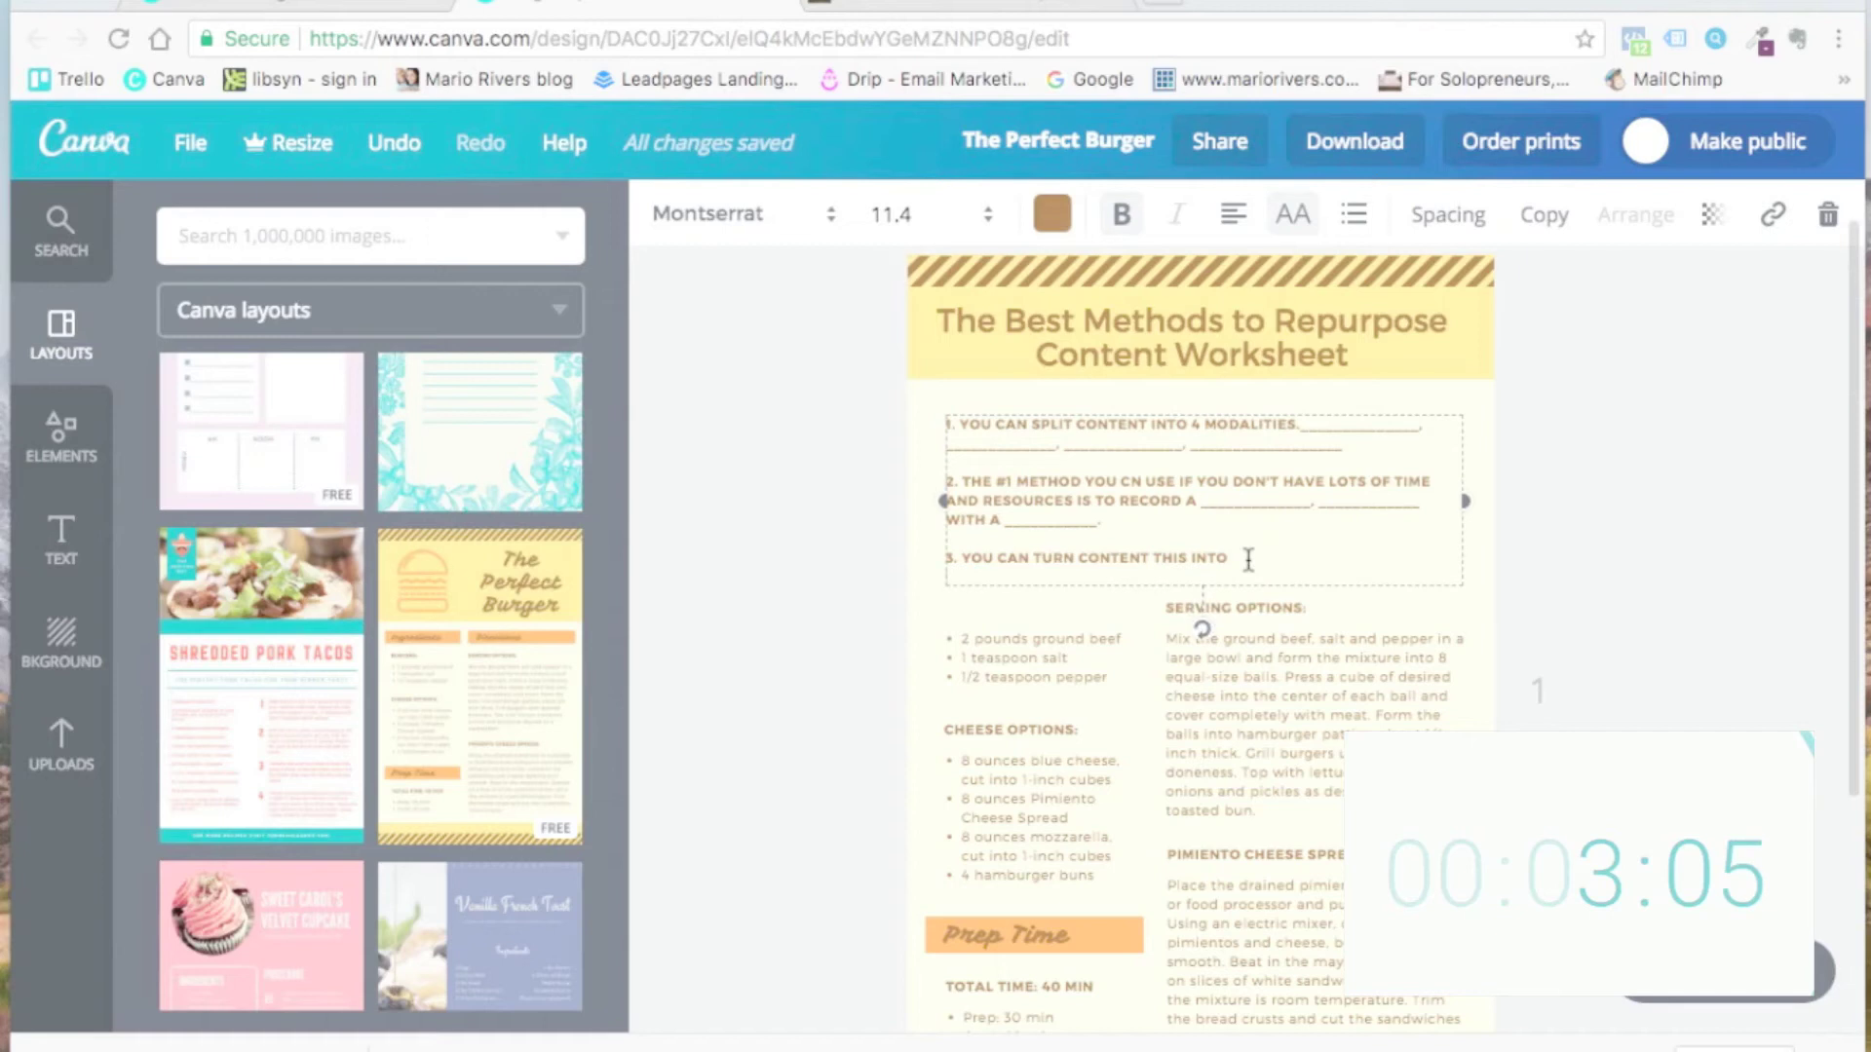
key("Return")
type("4._")
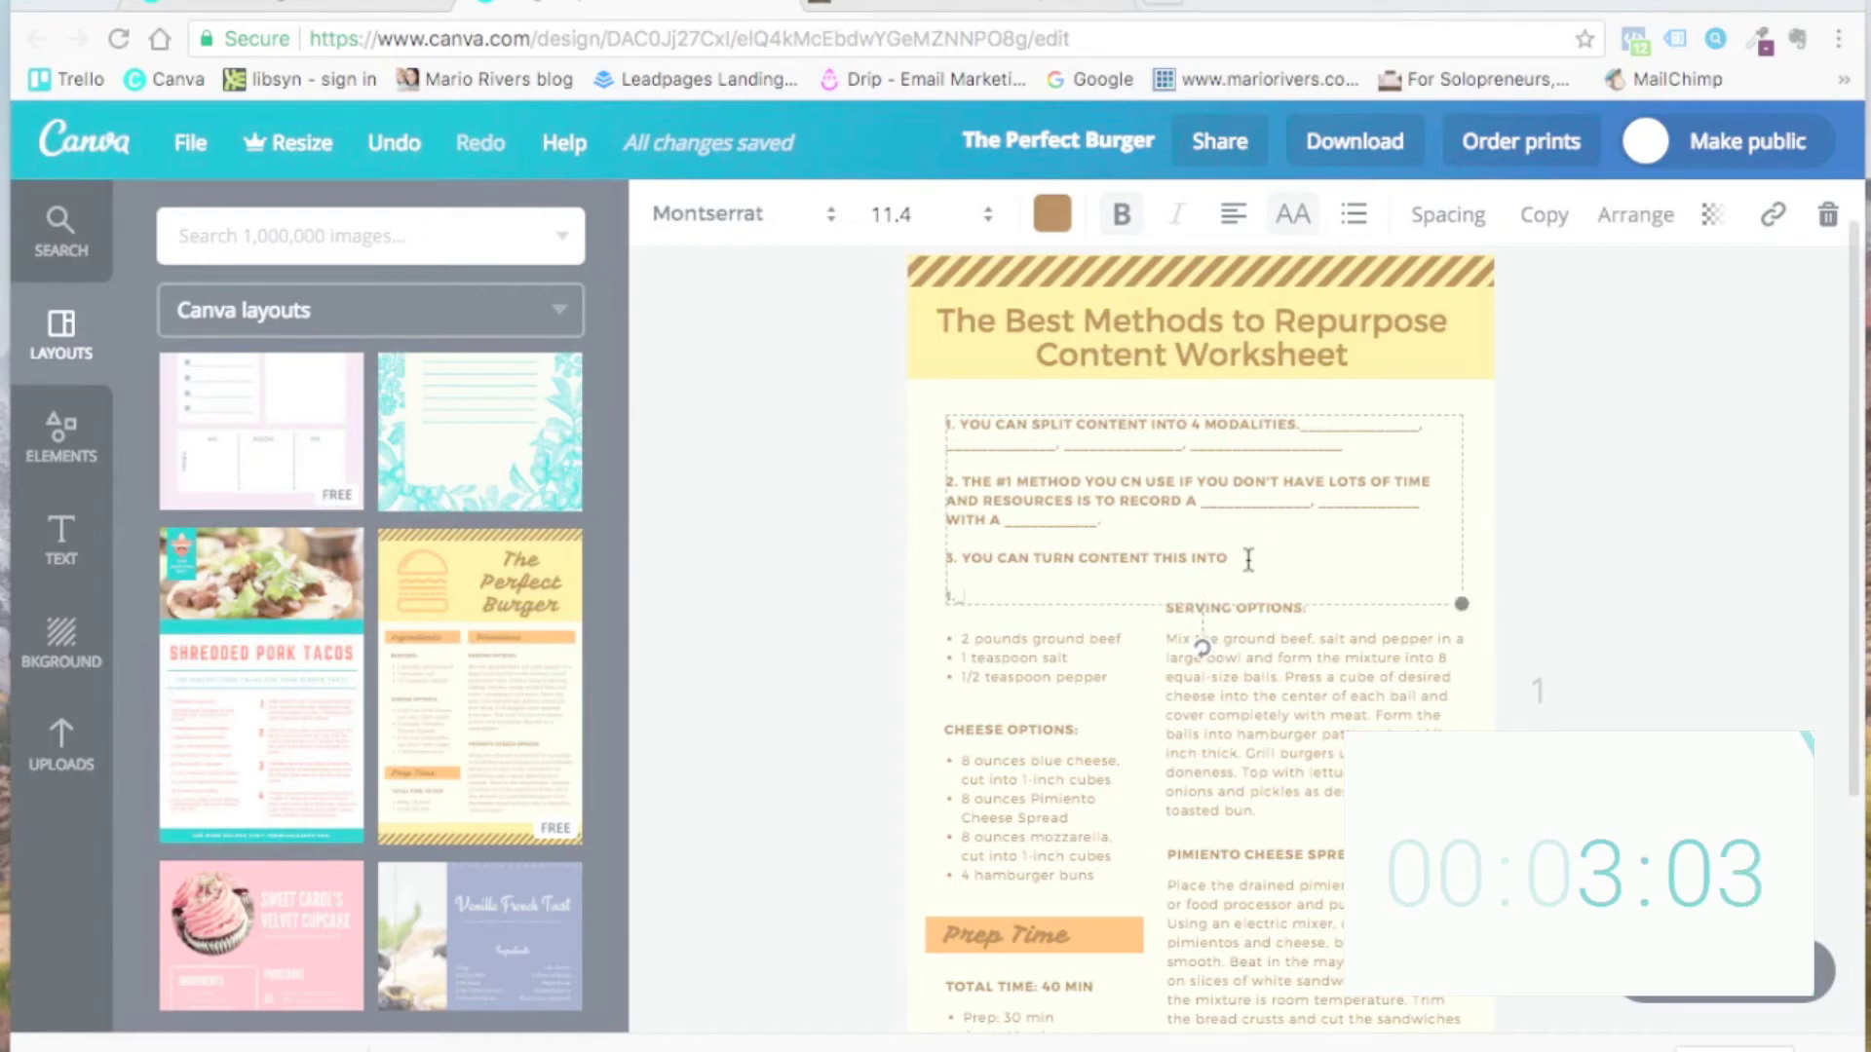
type("_______________")
key("Return")
type("2._")
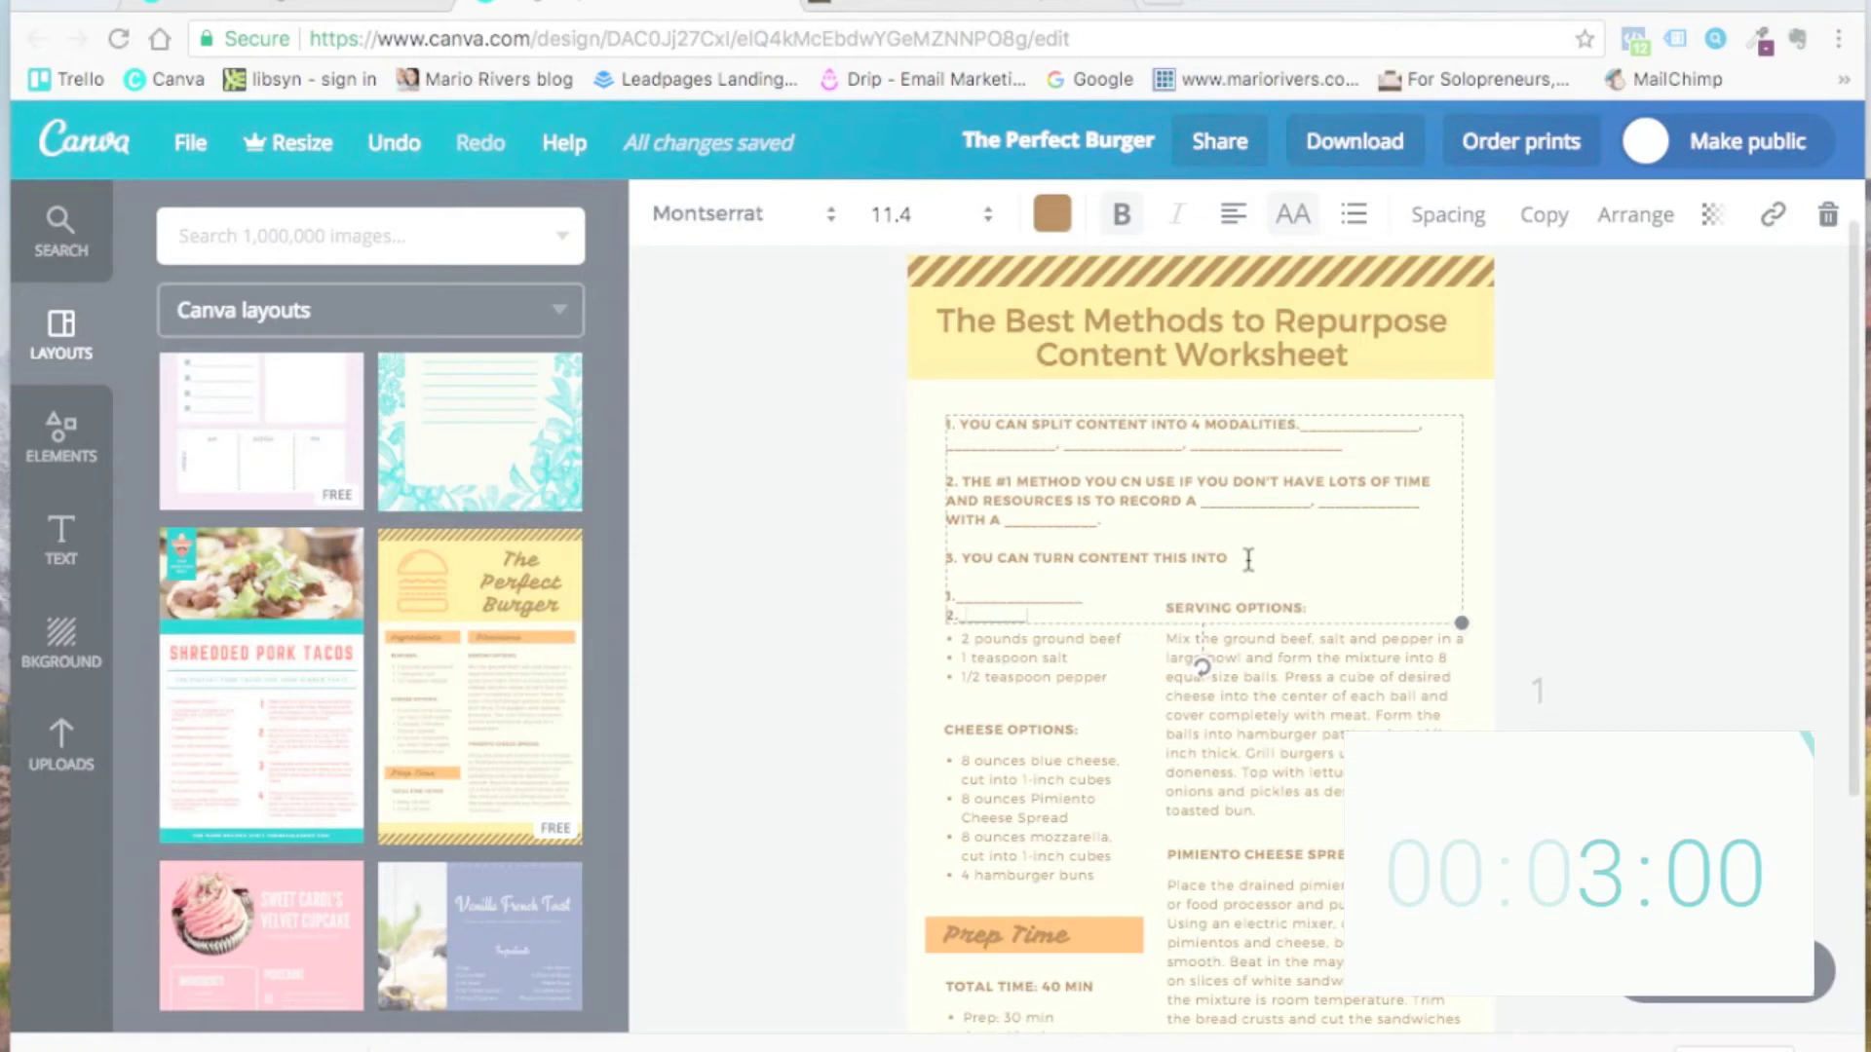
type("__________")
key("Return")
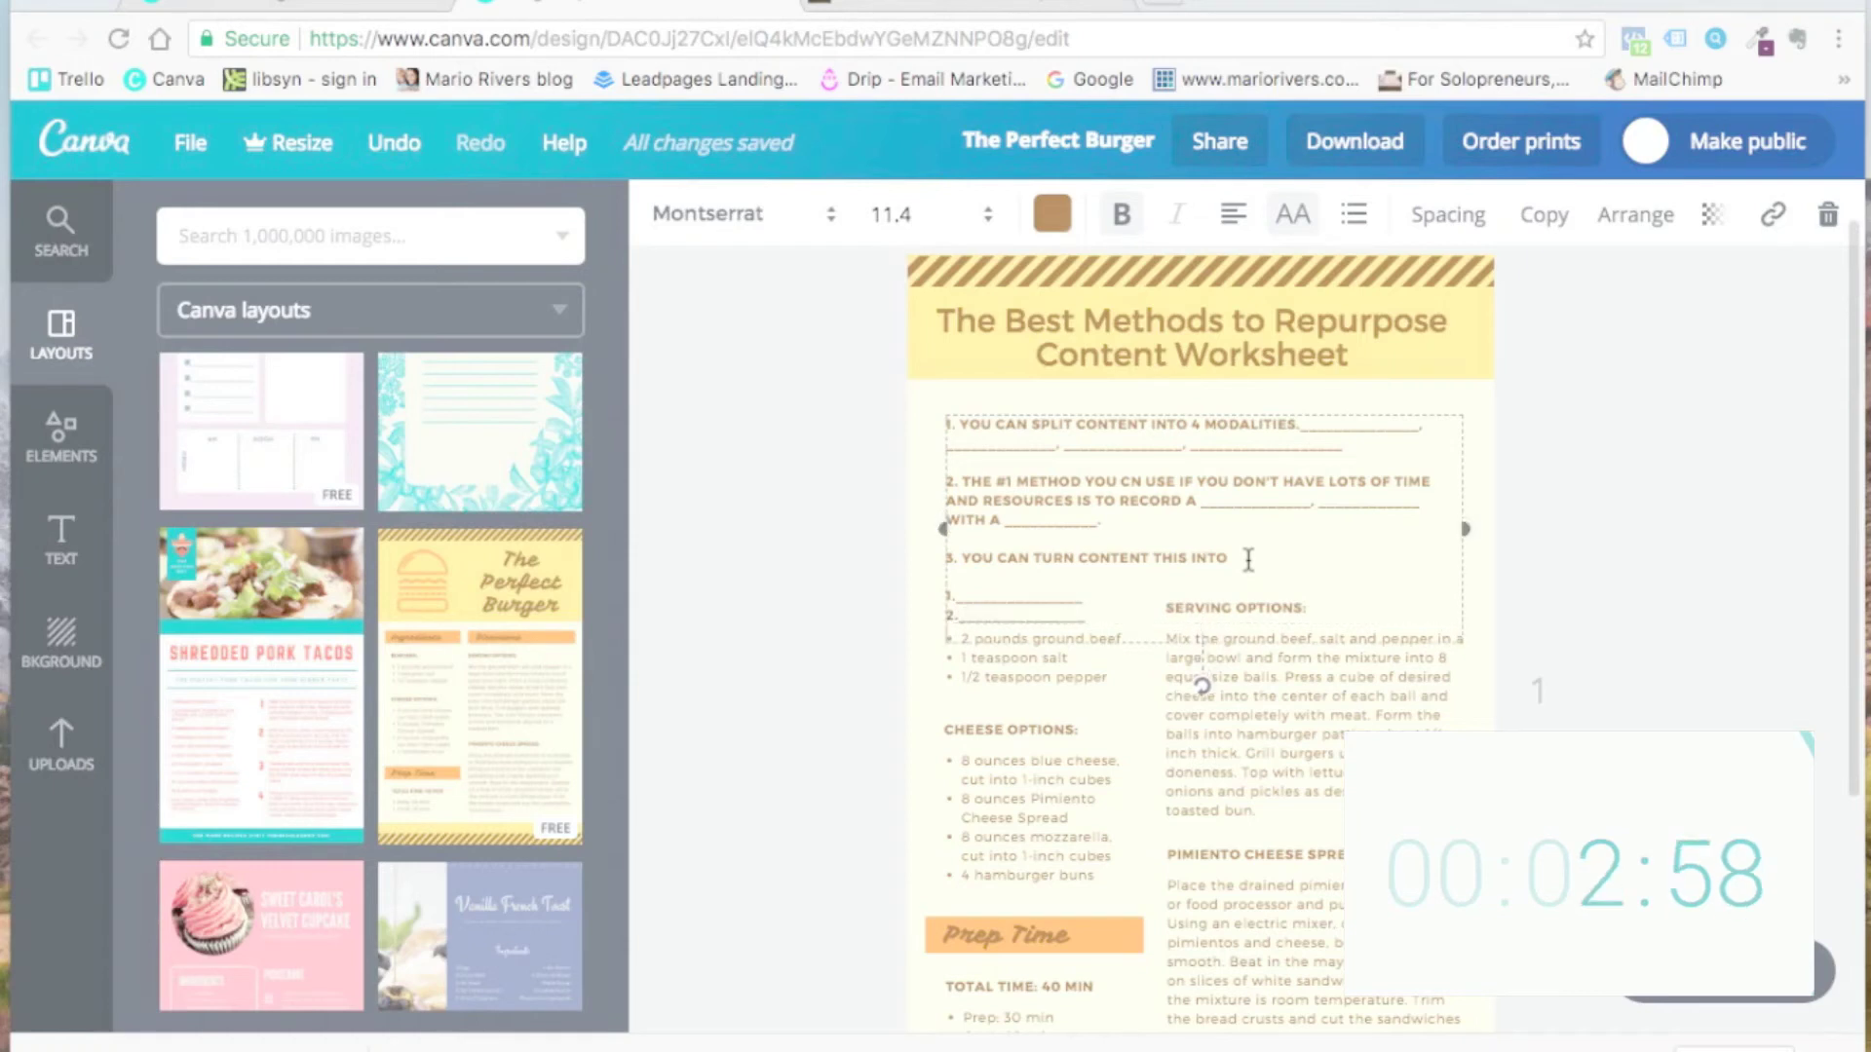
type("3.")
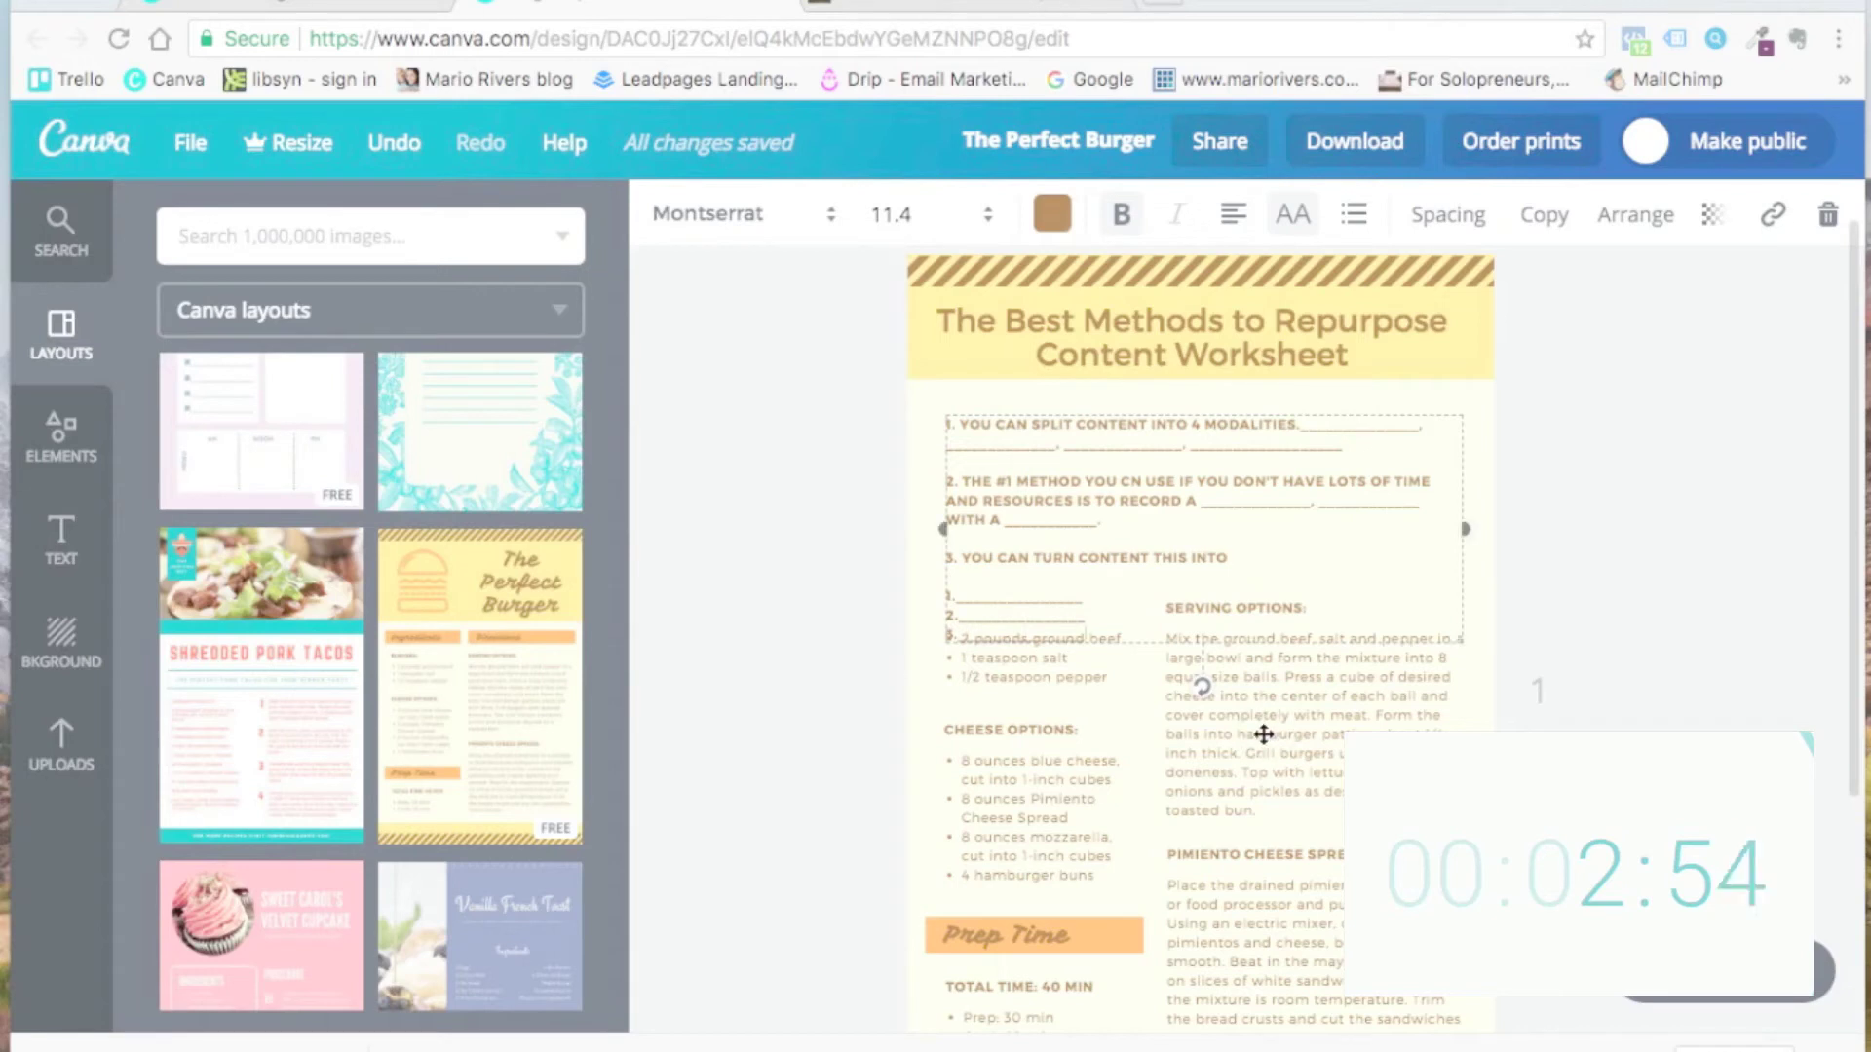
Step: Delete the leftover Serving and Pimiento text boxes and the ingredients bullet list
left_click(1524, 555)
scroll(1277, 453, "down", 3)
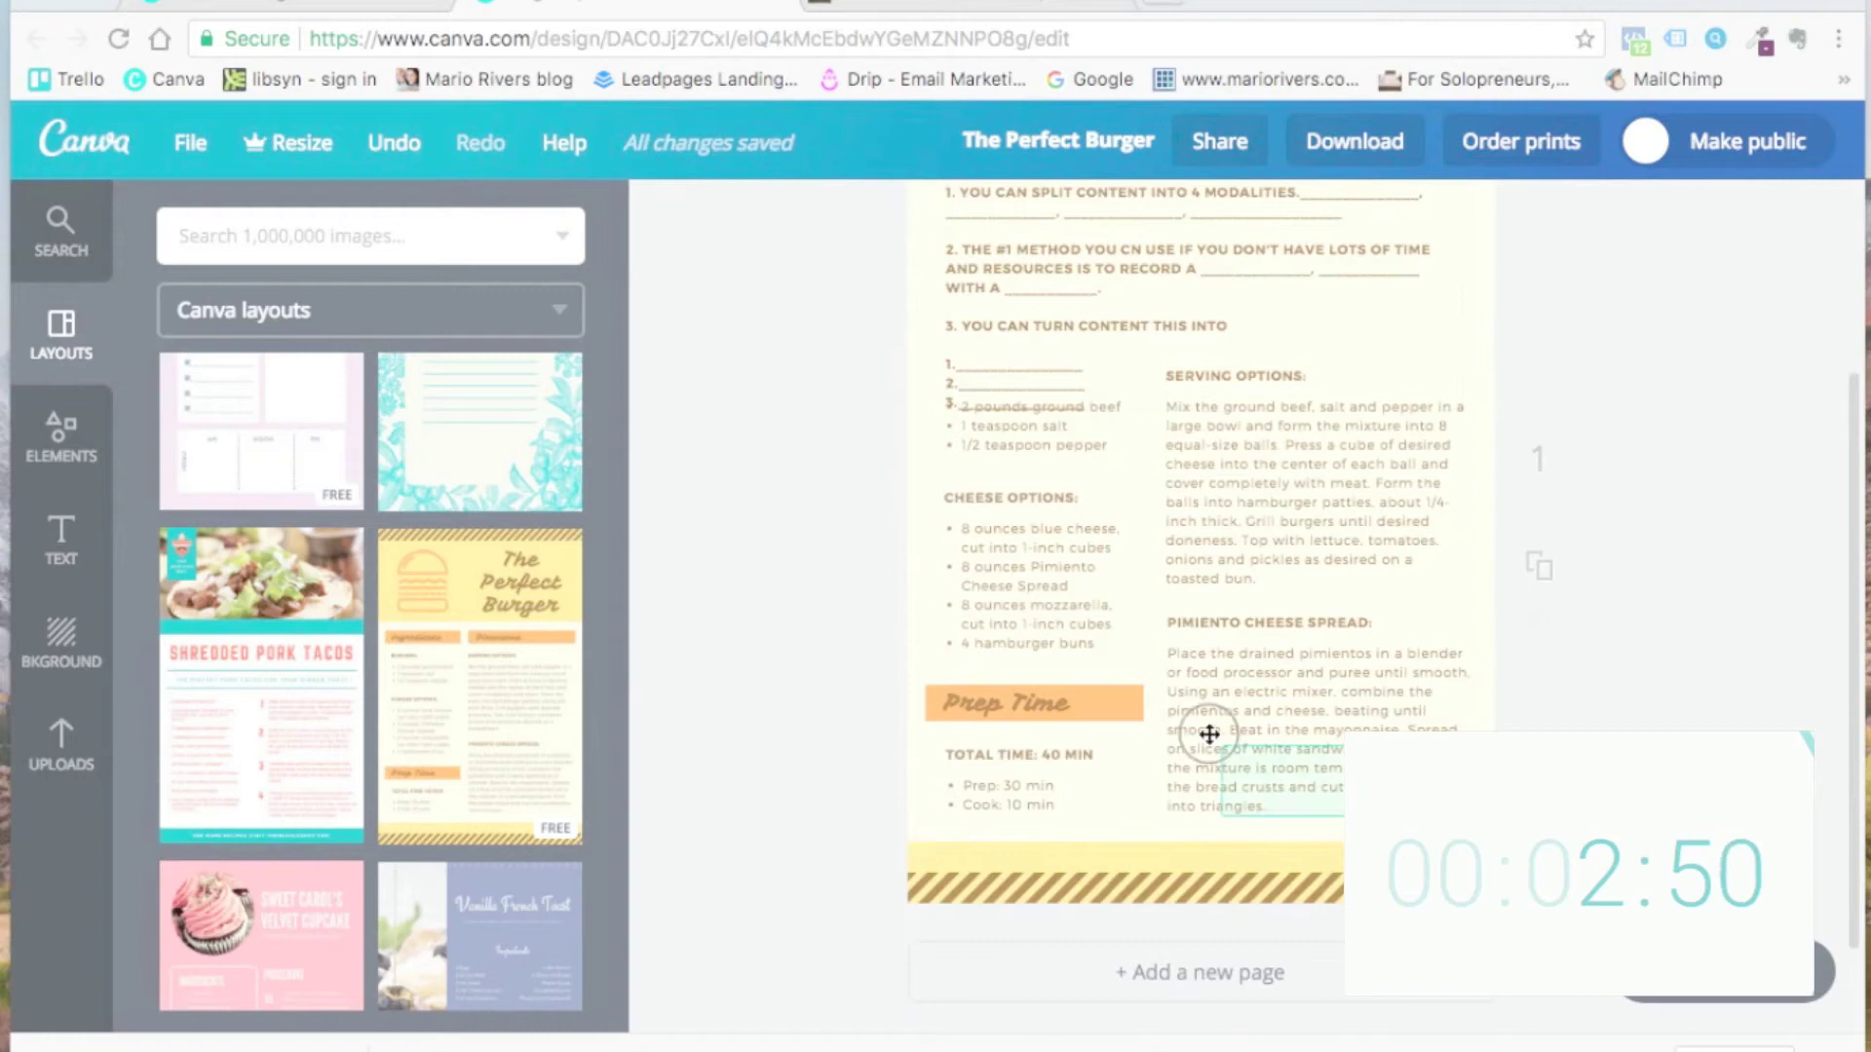
left_click_drag(1516, 815, 1233, 368)
key("Delete")
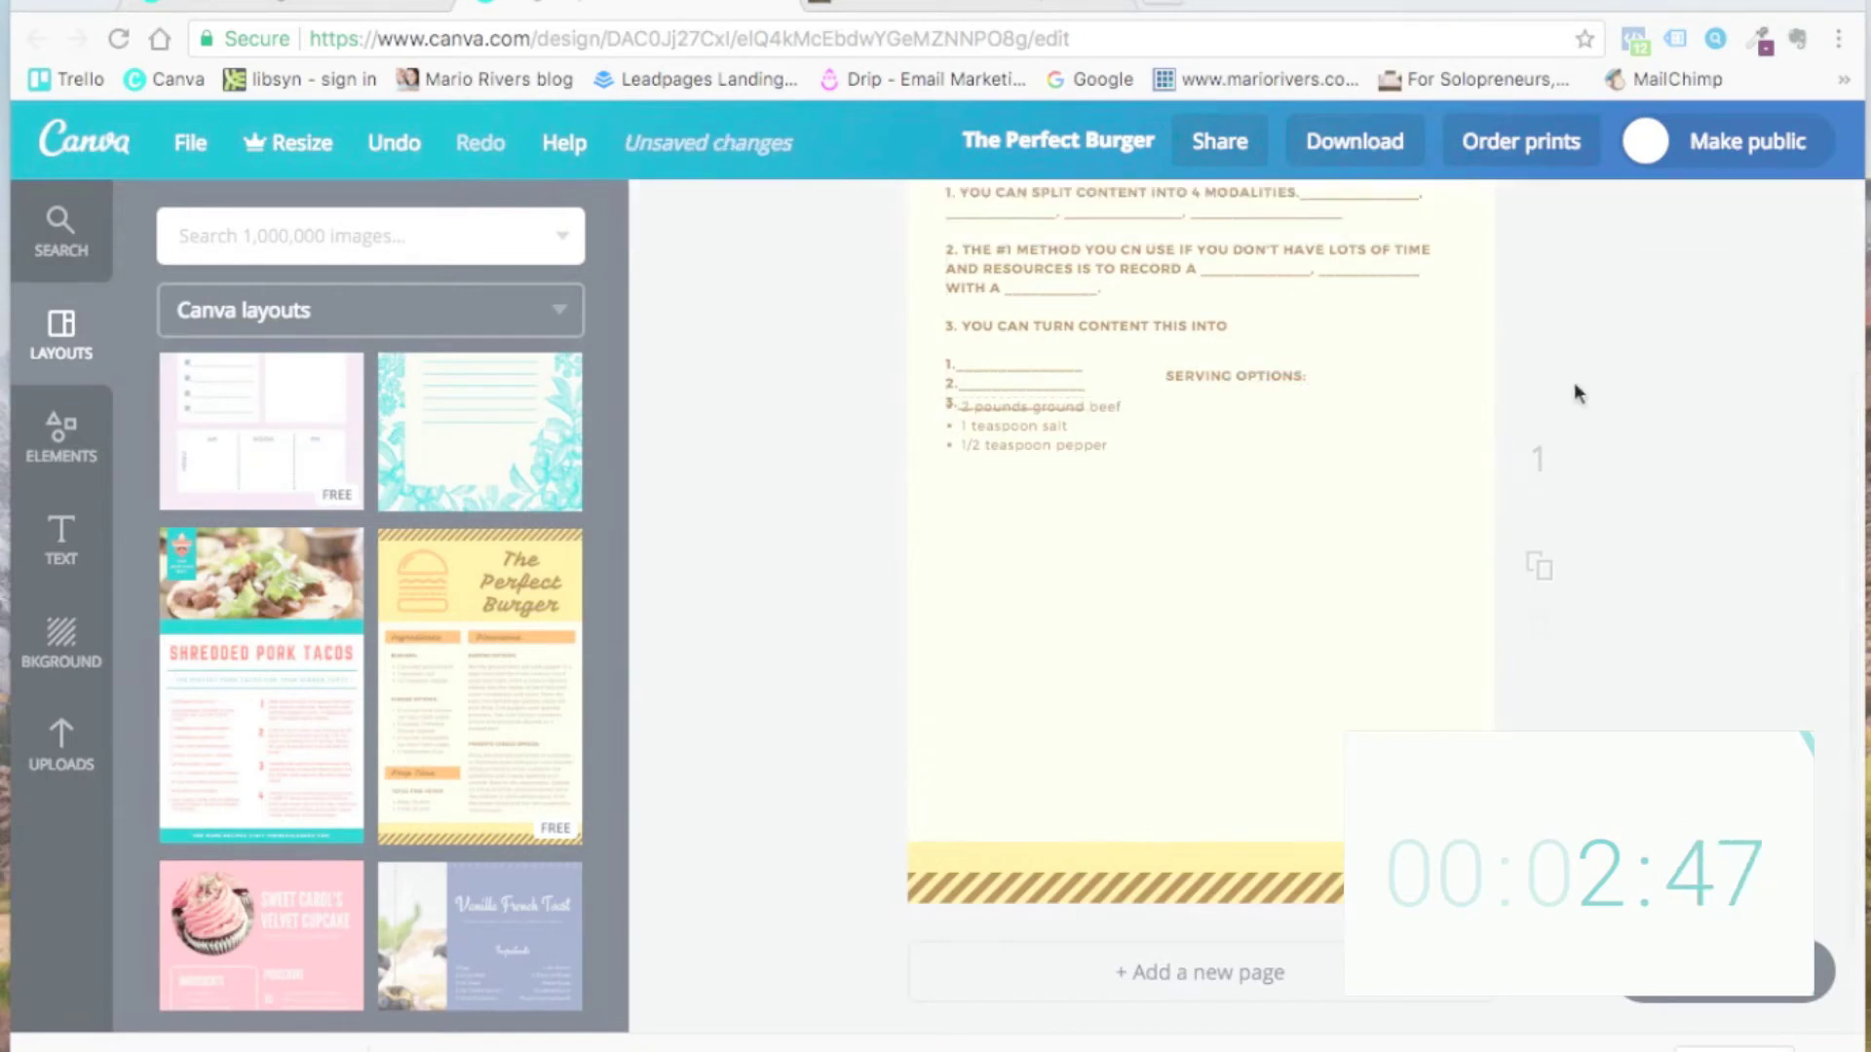
left_click(1064, 446)
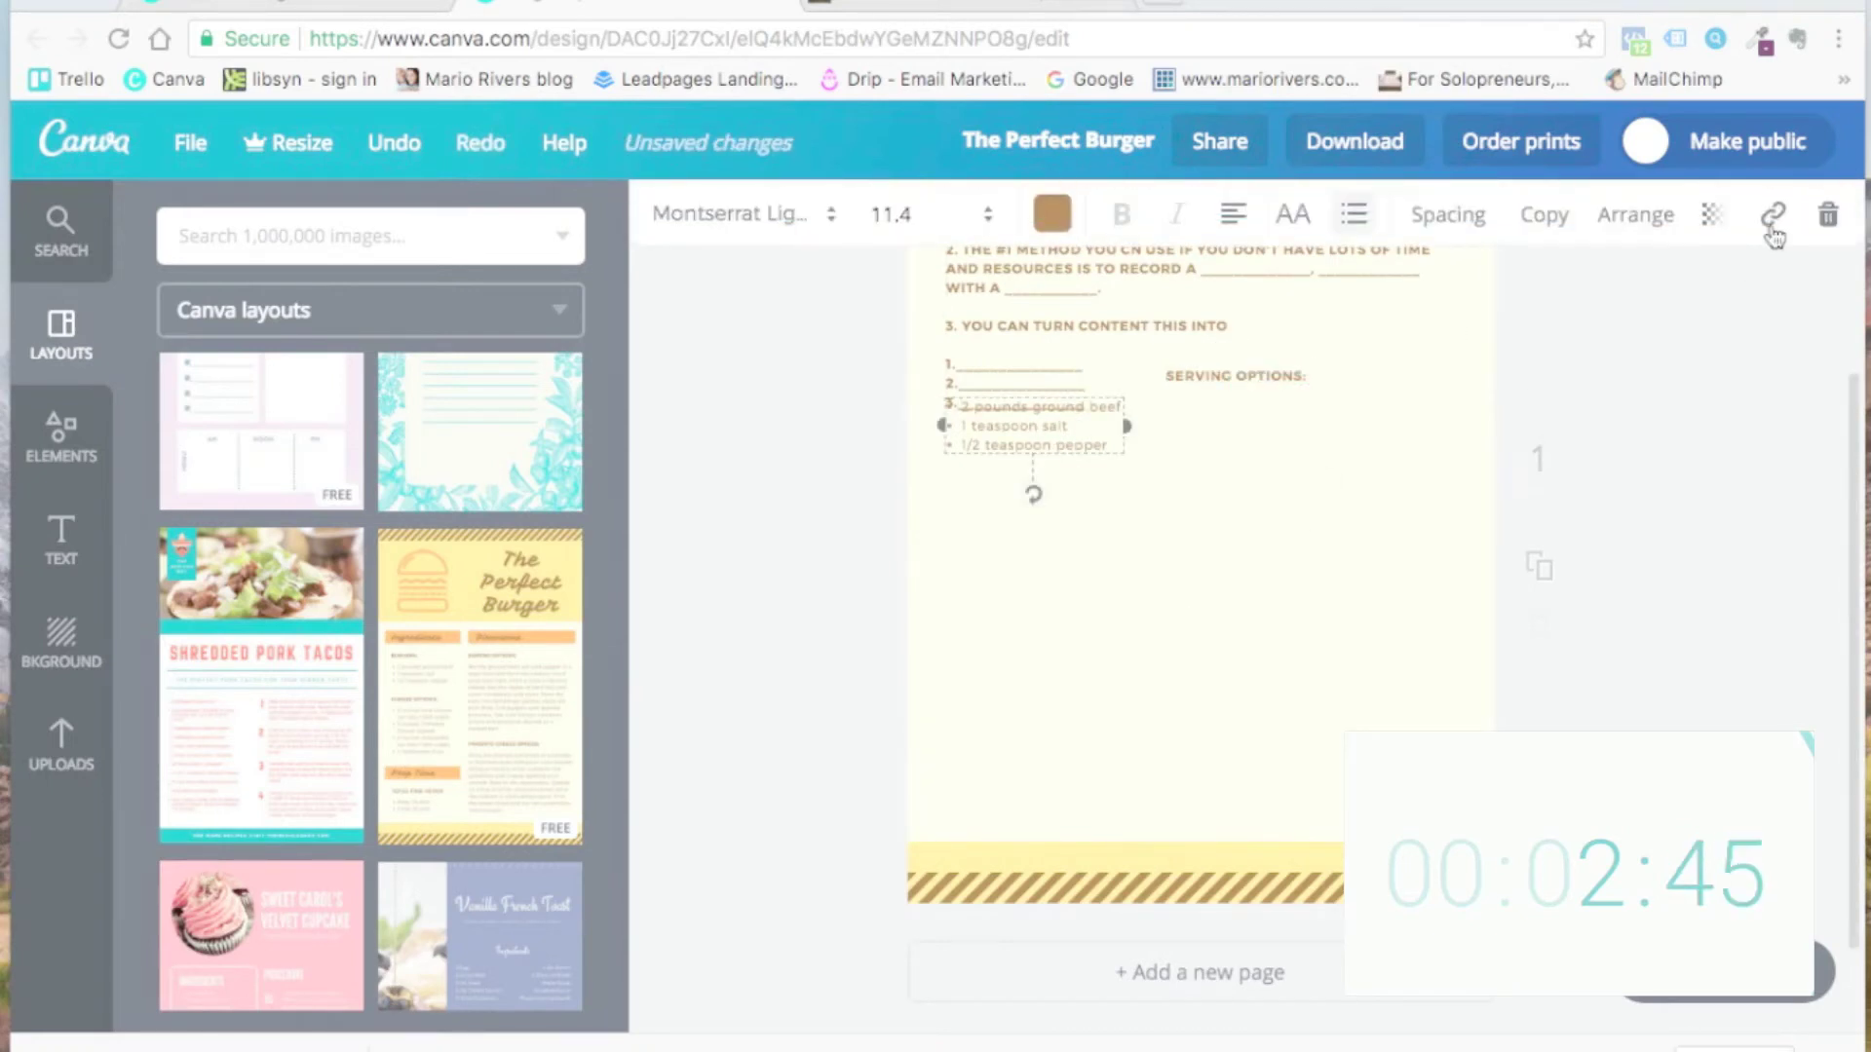
key("Delete")
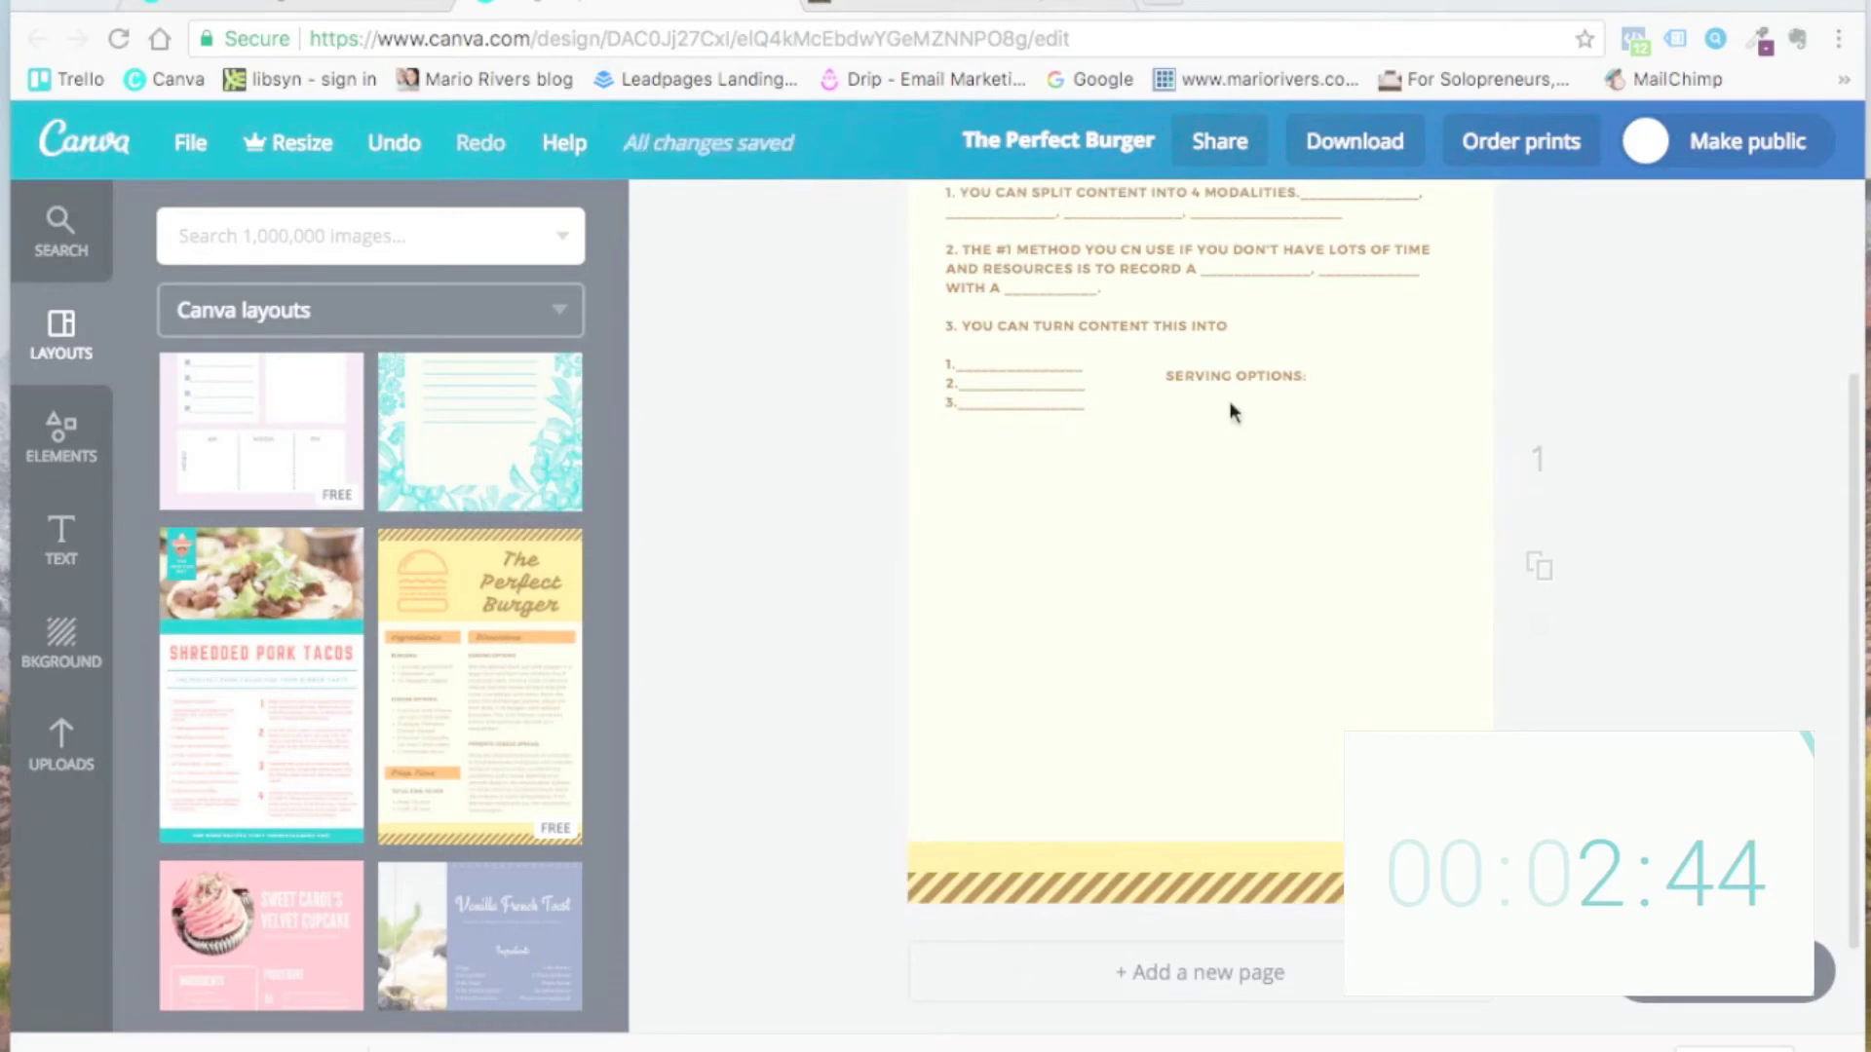
Step: Delete the SERVING OPTIONS heading and add a new line after the worksheet questions
left_click(1224, 378)
left_click(1827, 212)
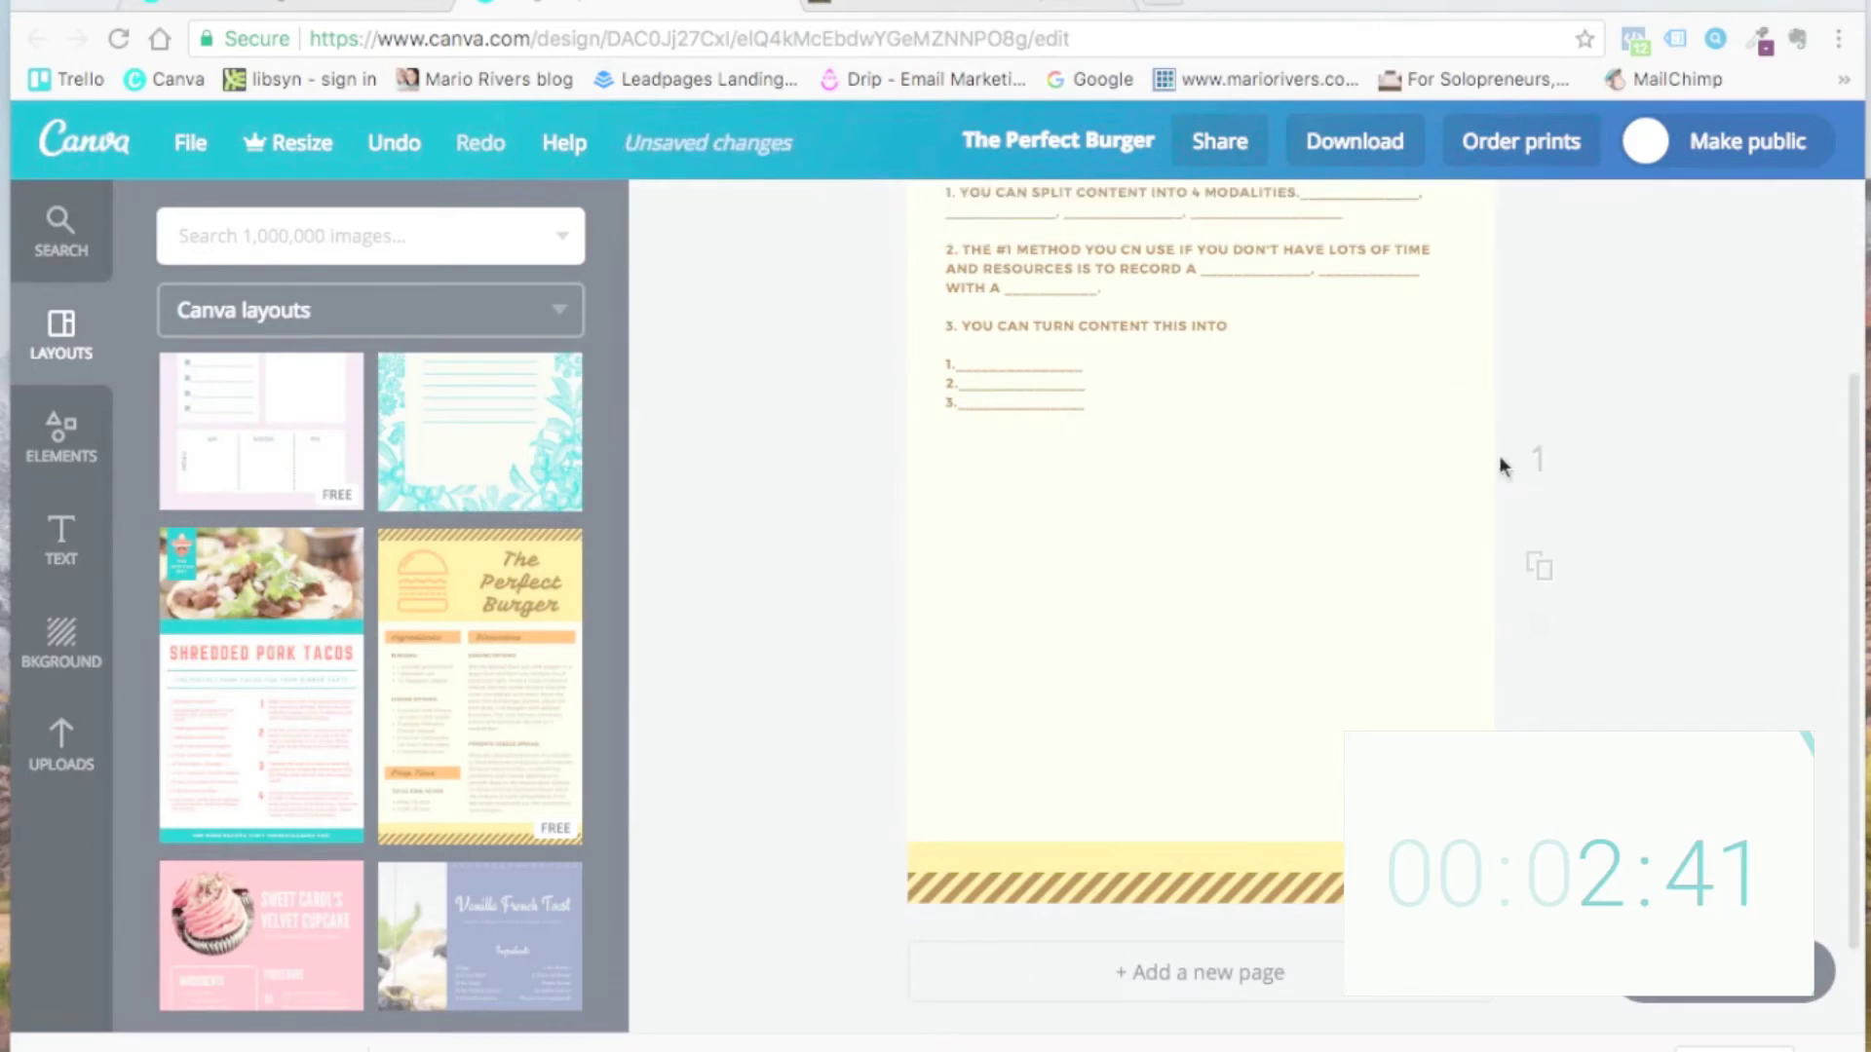
scroll(1211, 468, "up", 3)
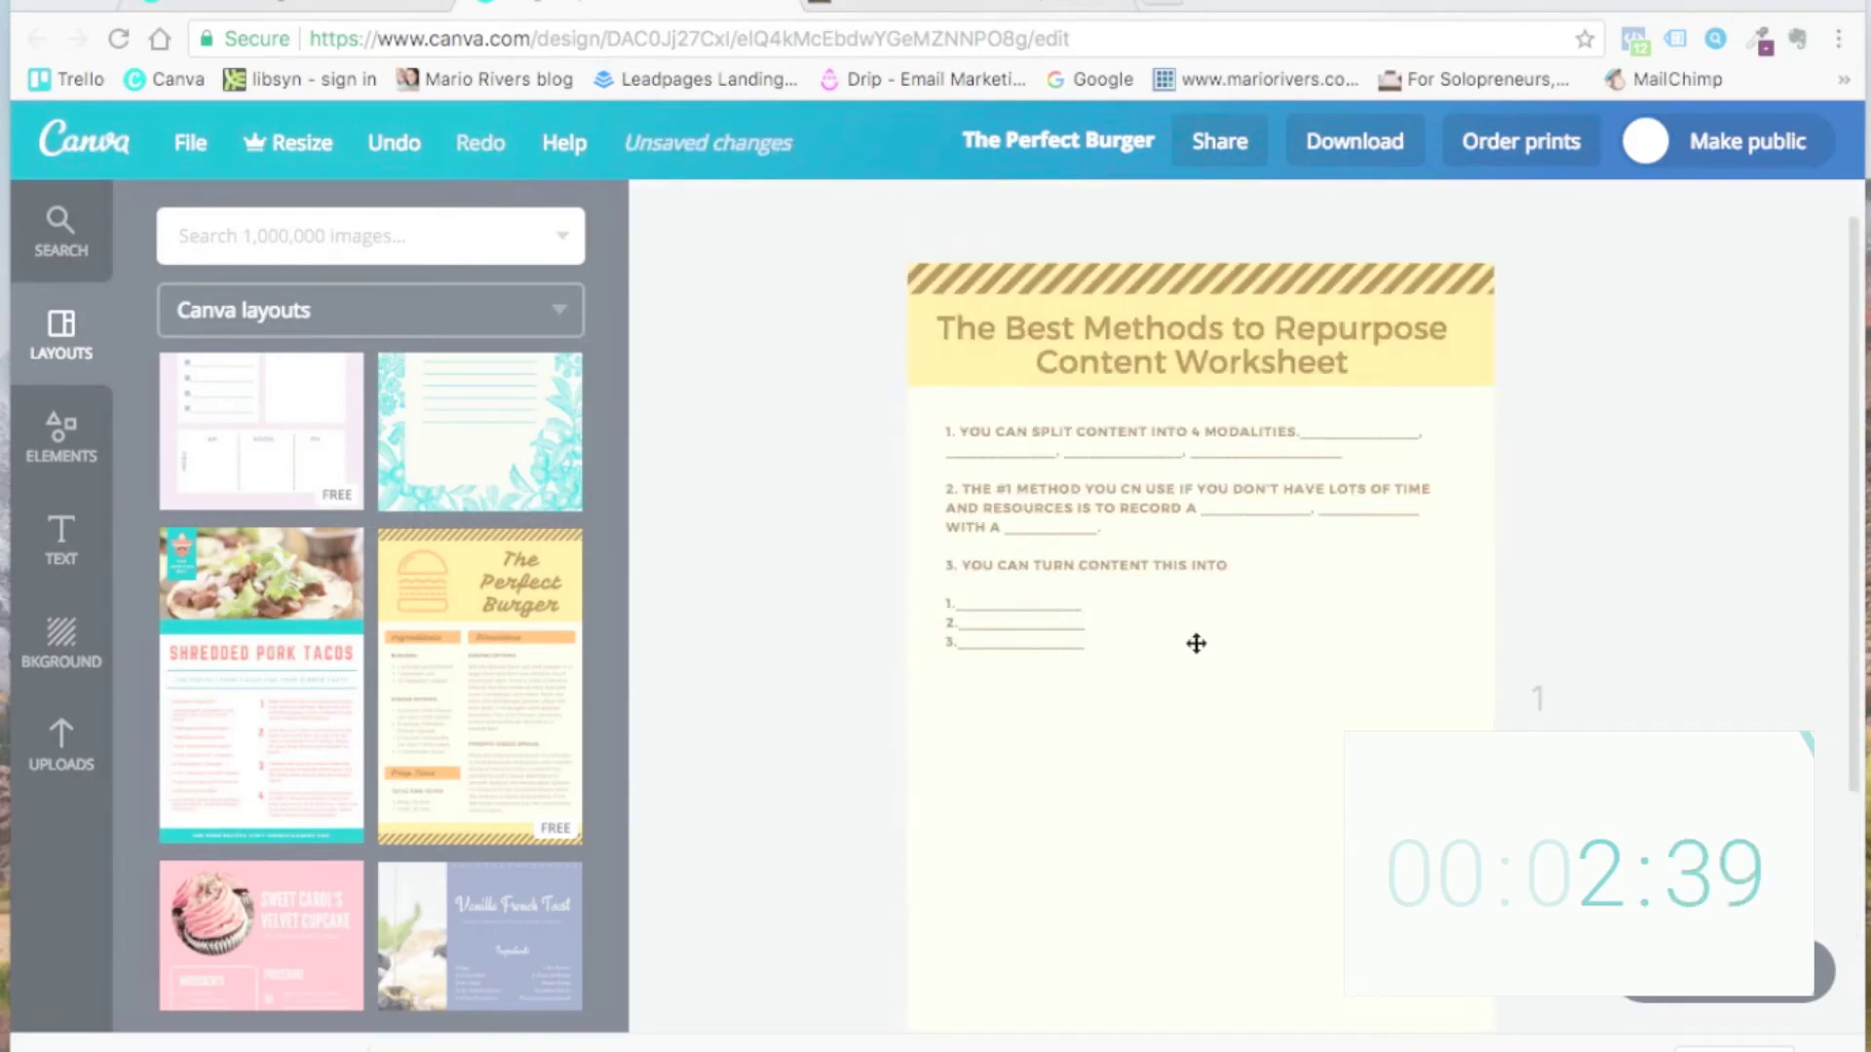
scroll(1172, 687, "down", 1)
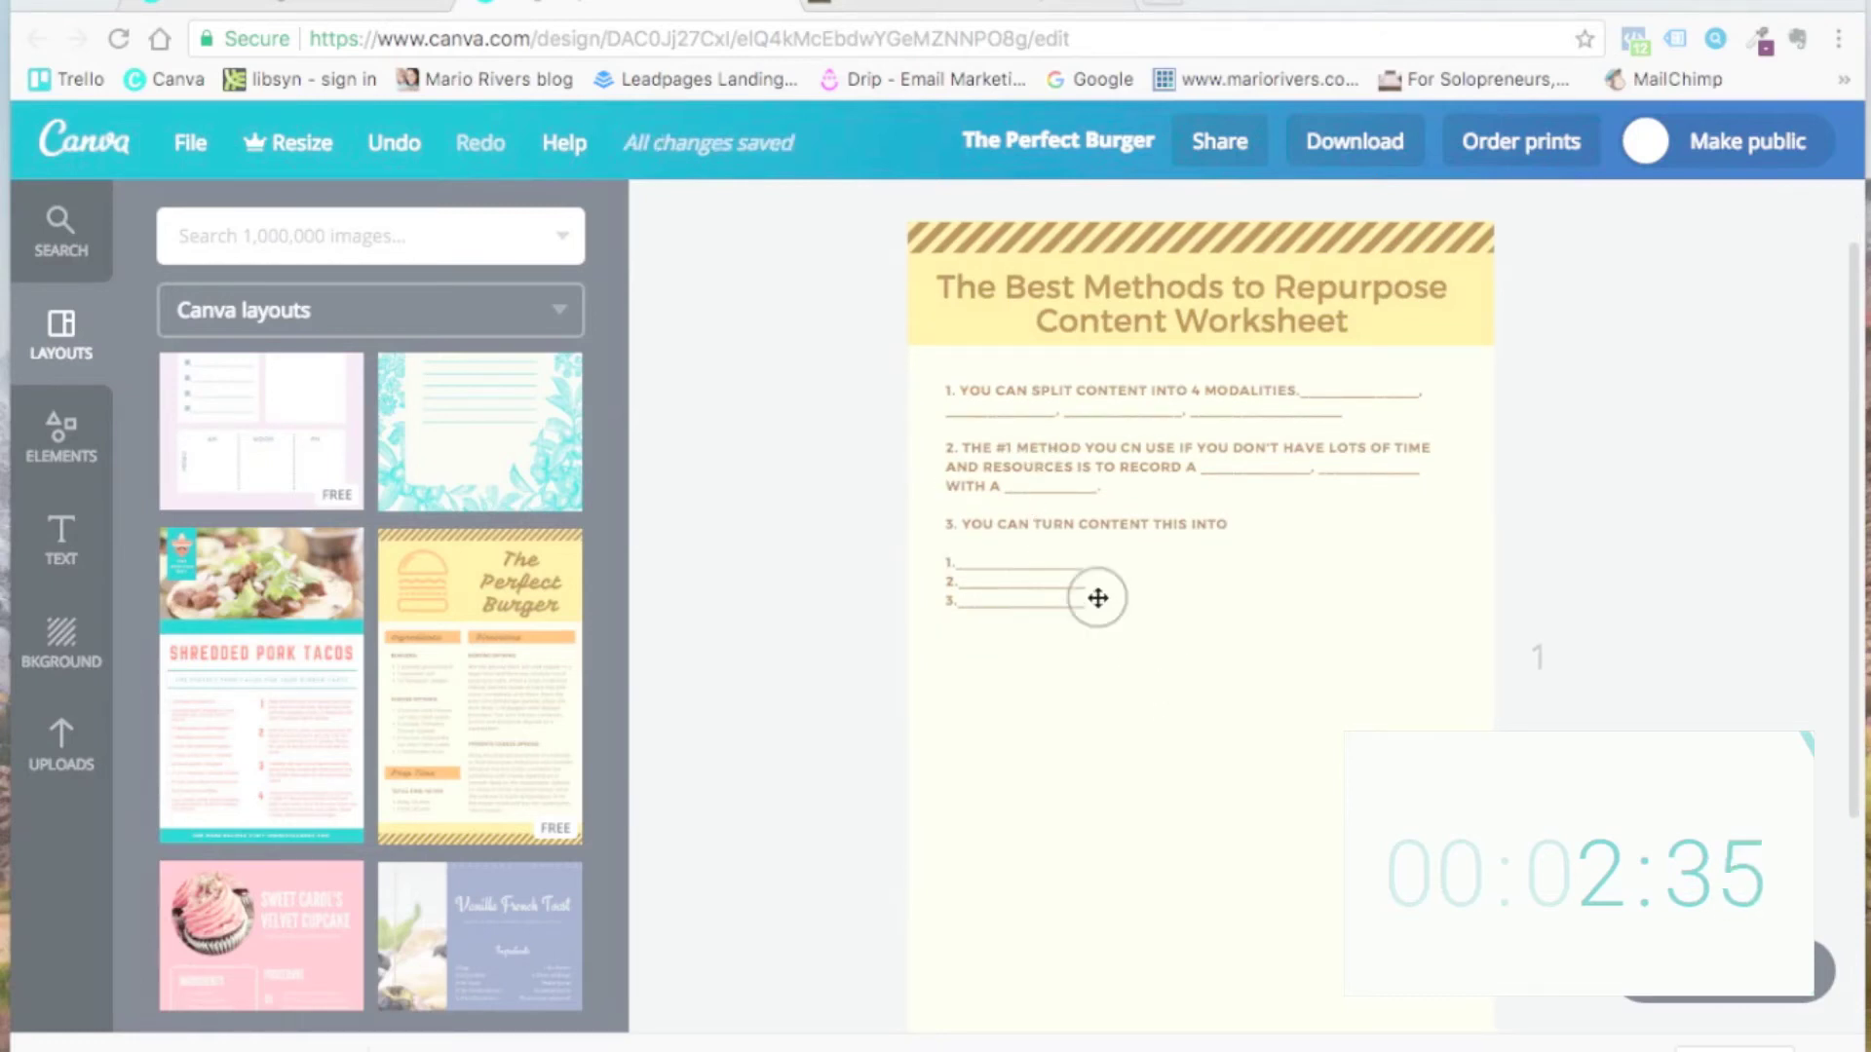
left_click(1100, 595)
key("Return")
key("Return")
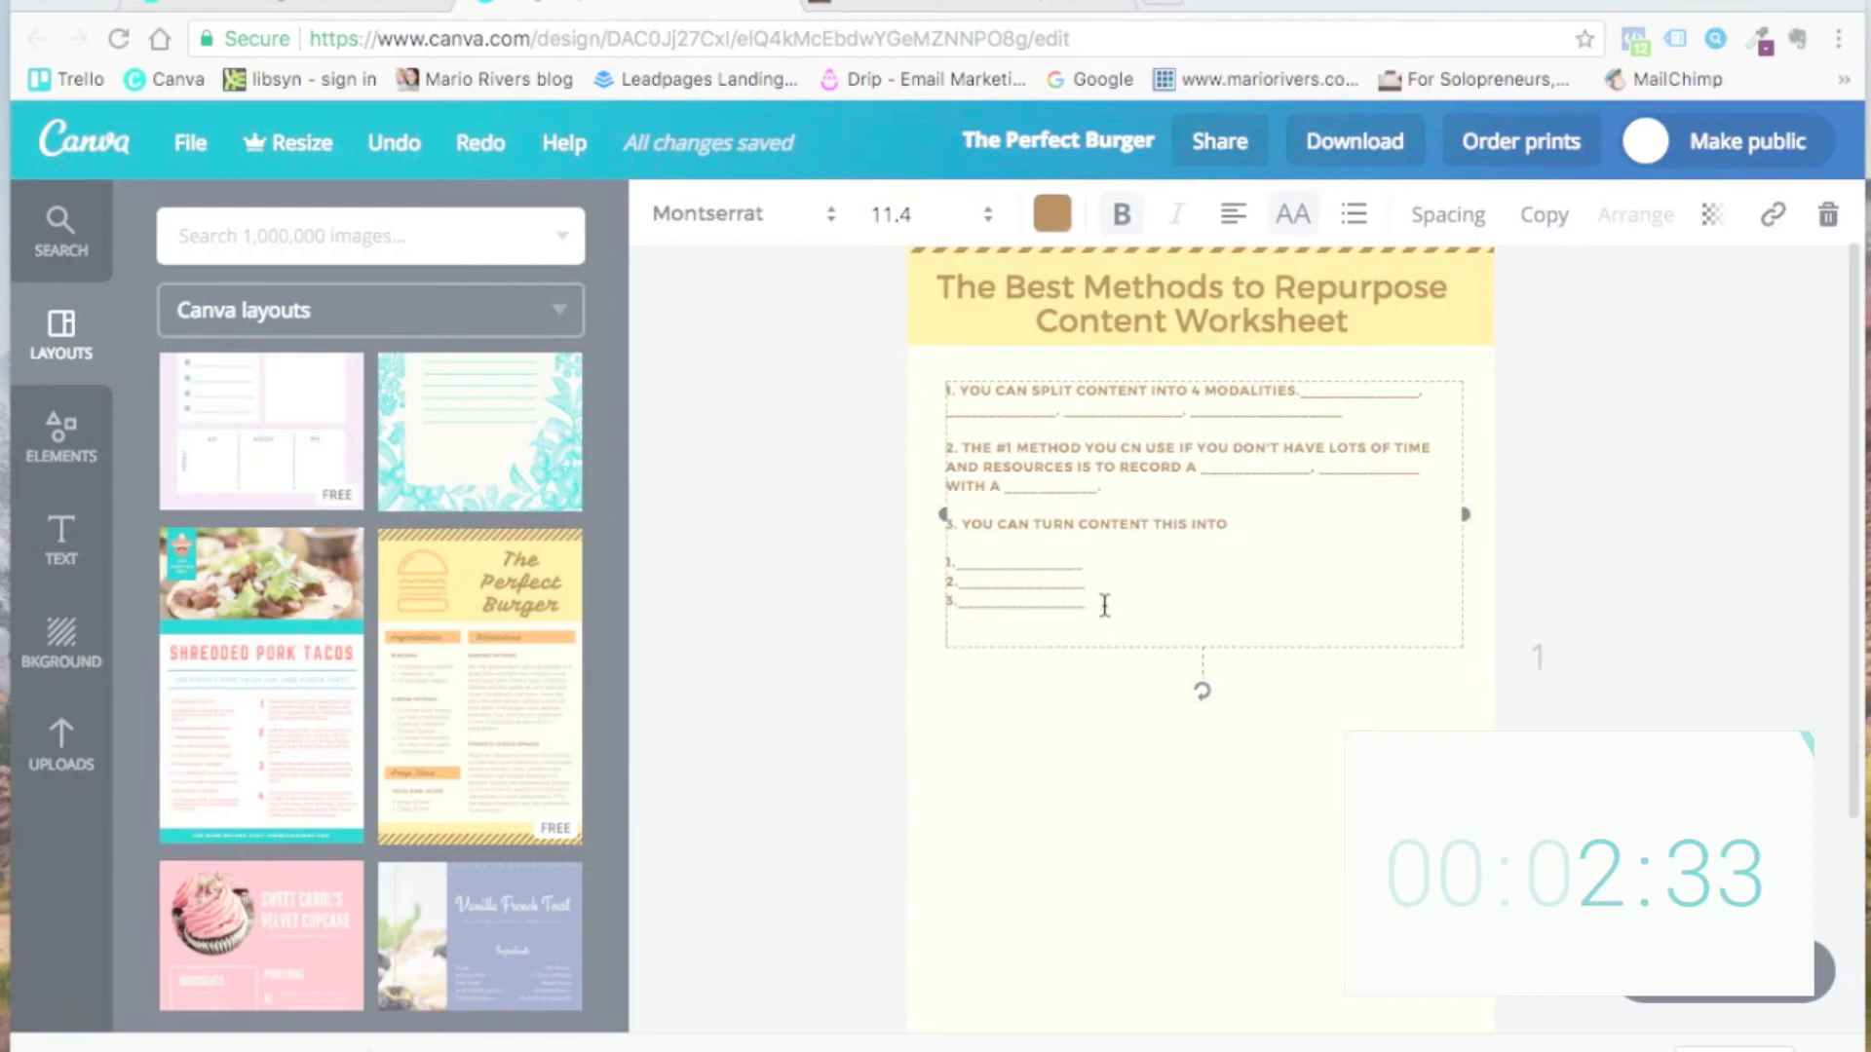
Step: Add a blank line, then 'TO USE ON SOCIAL MEDIA' and 'RESOURCE.', using the blog post's wording
type("______________")
left_click(944, 4)
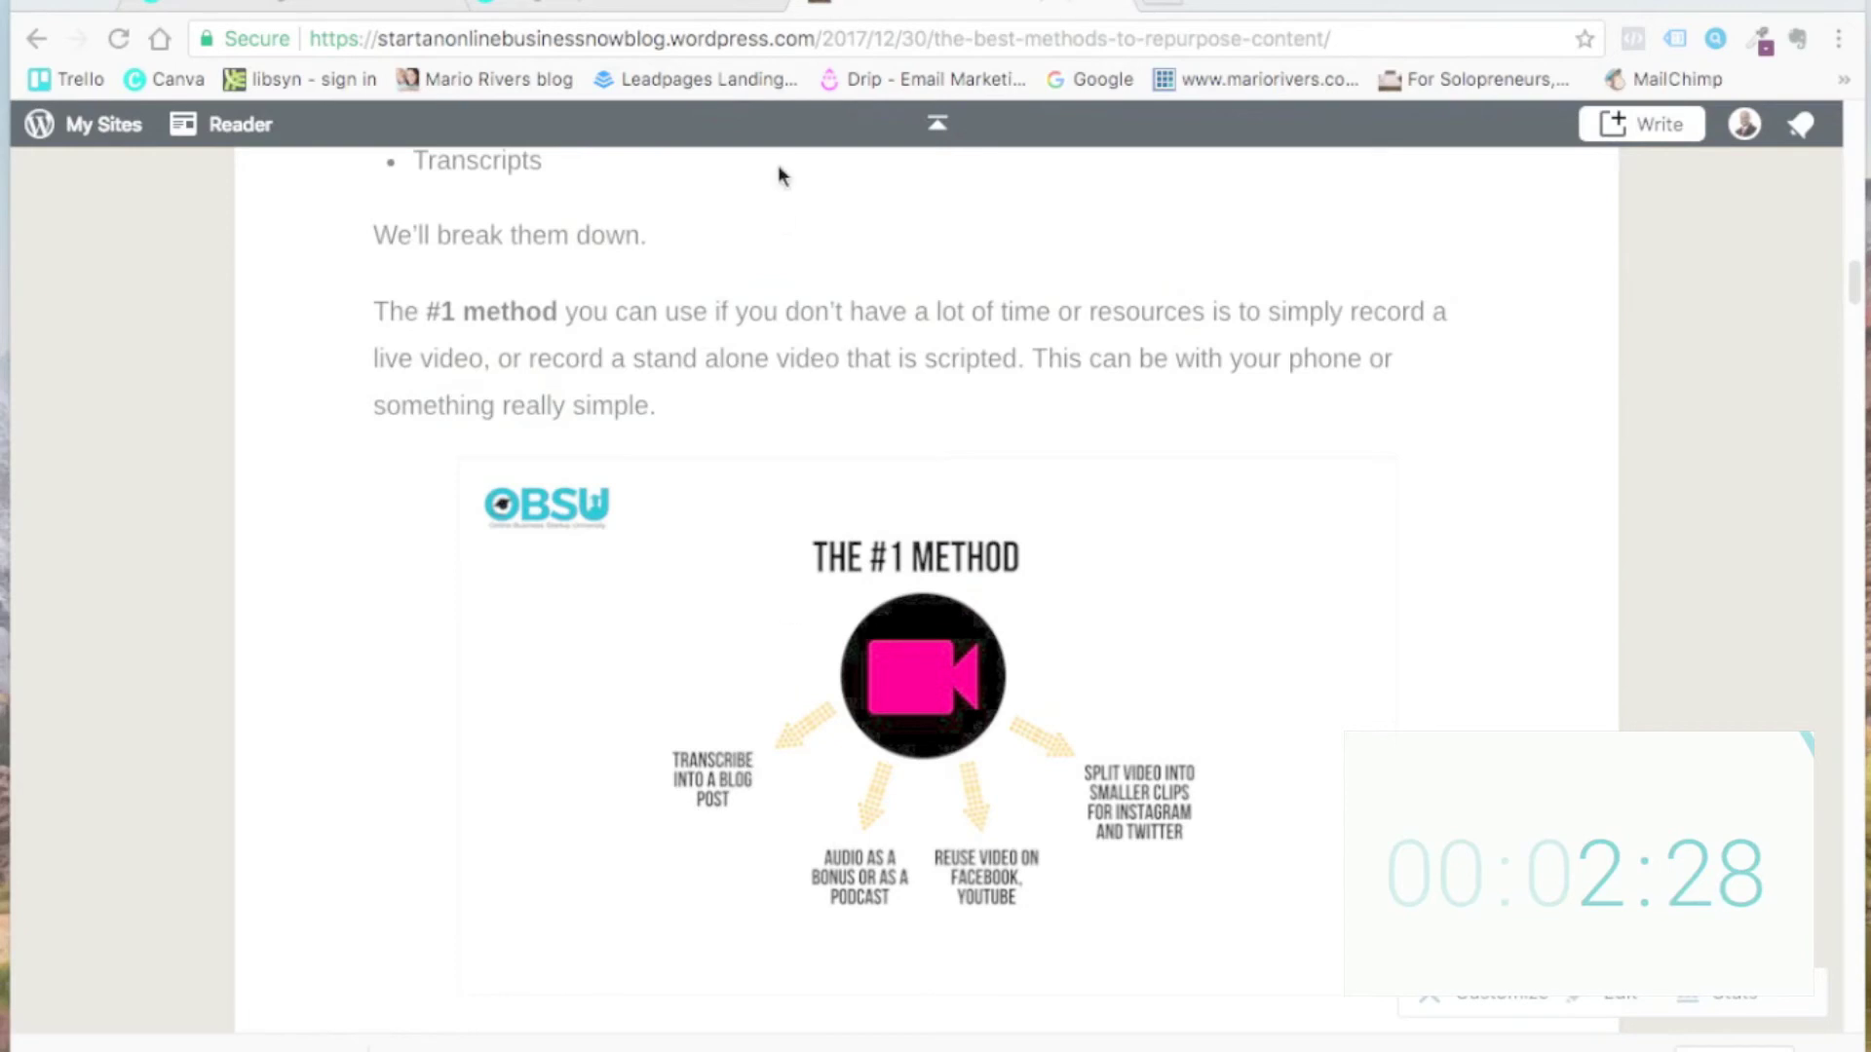
left_click(585, 5)
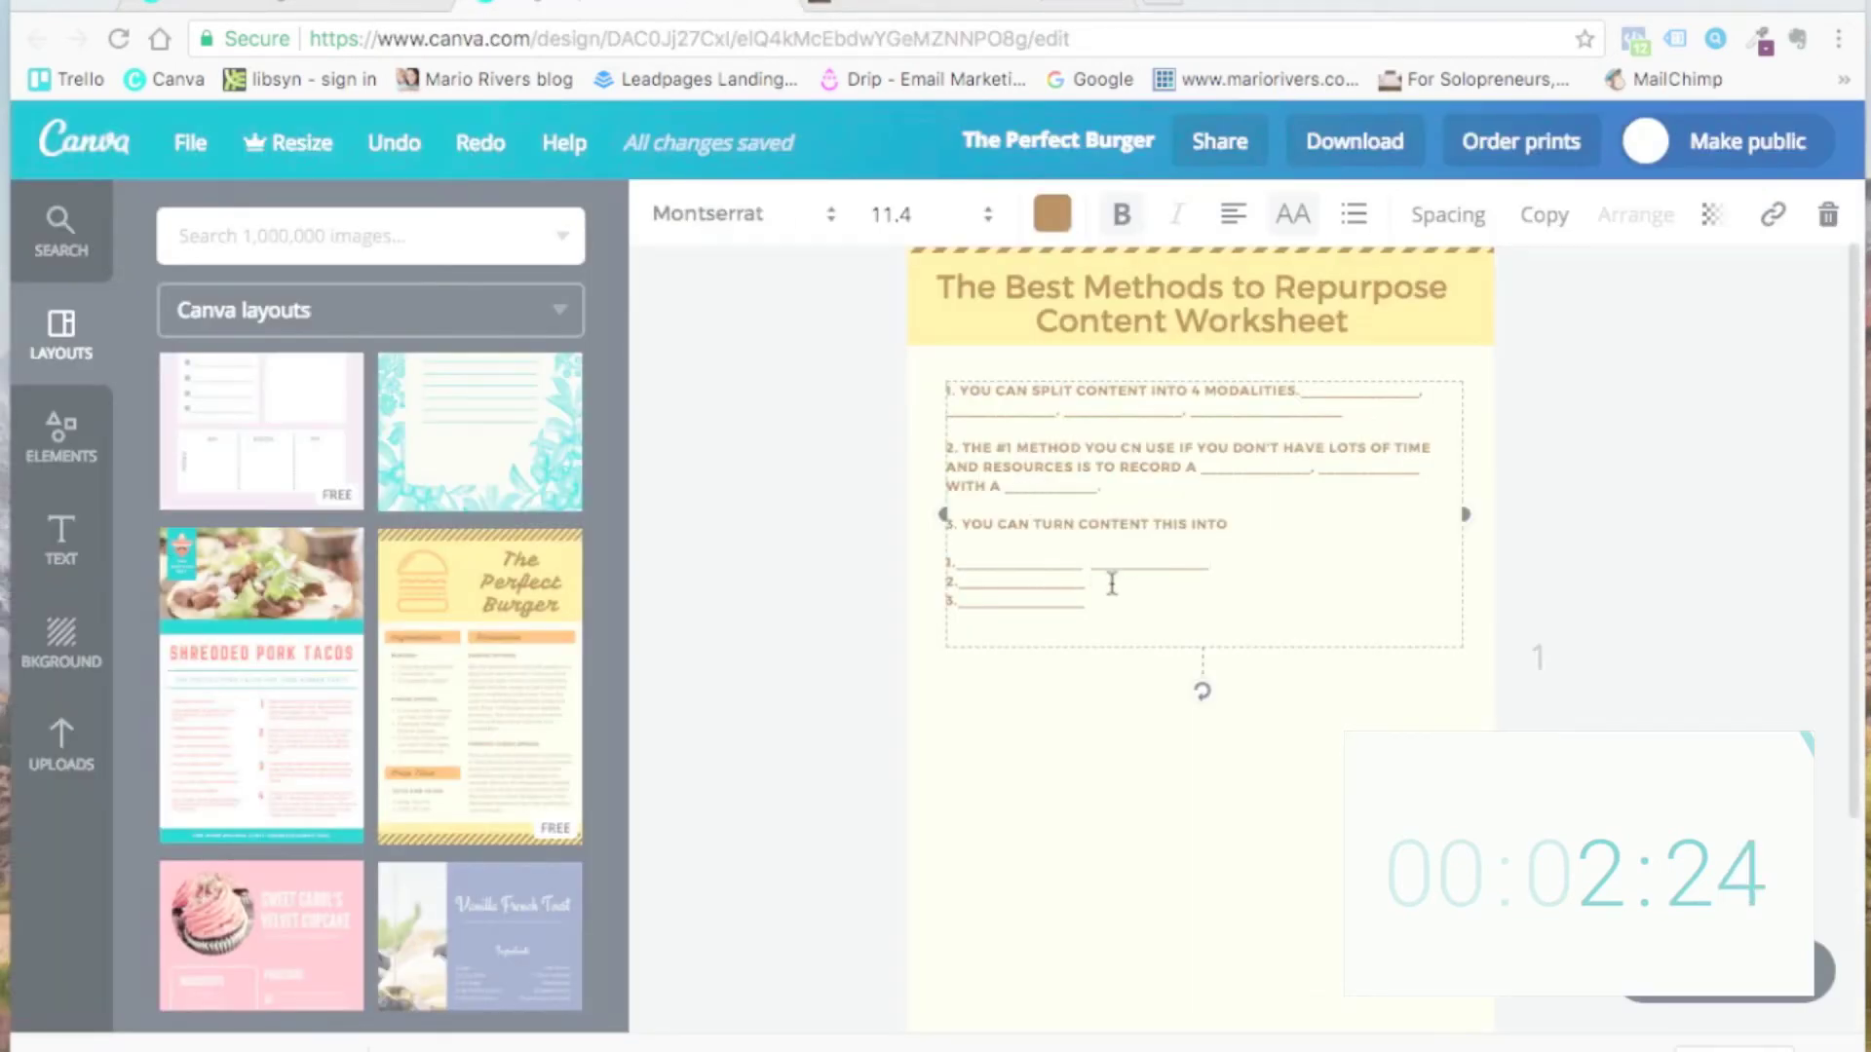
type("E ON S")
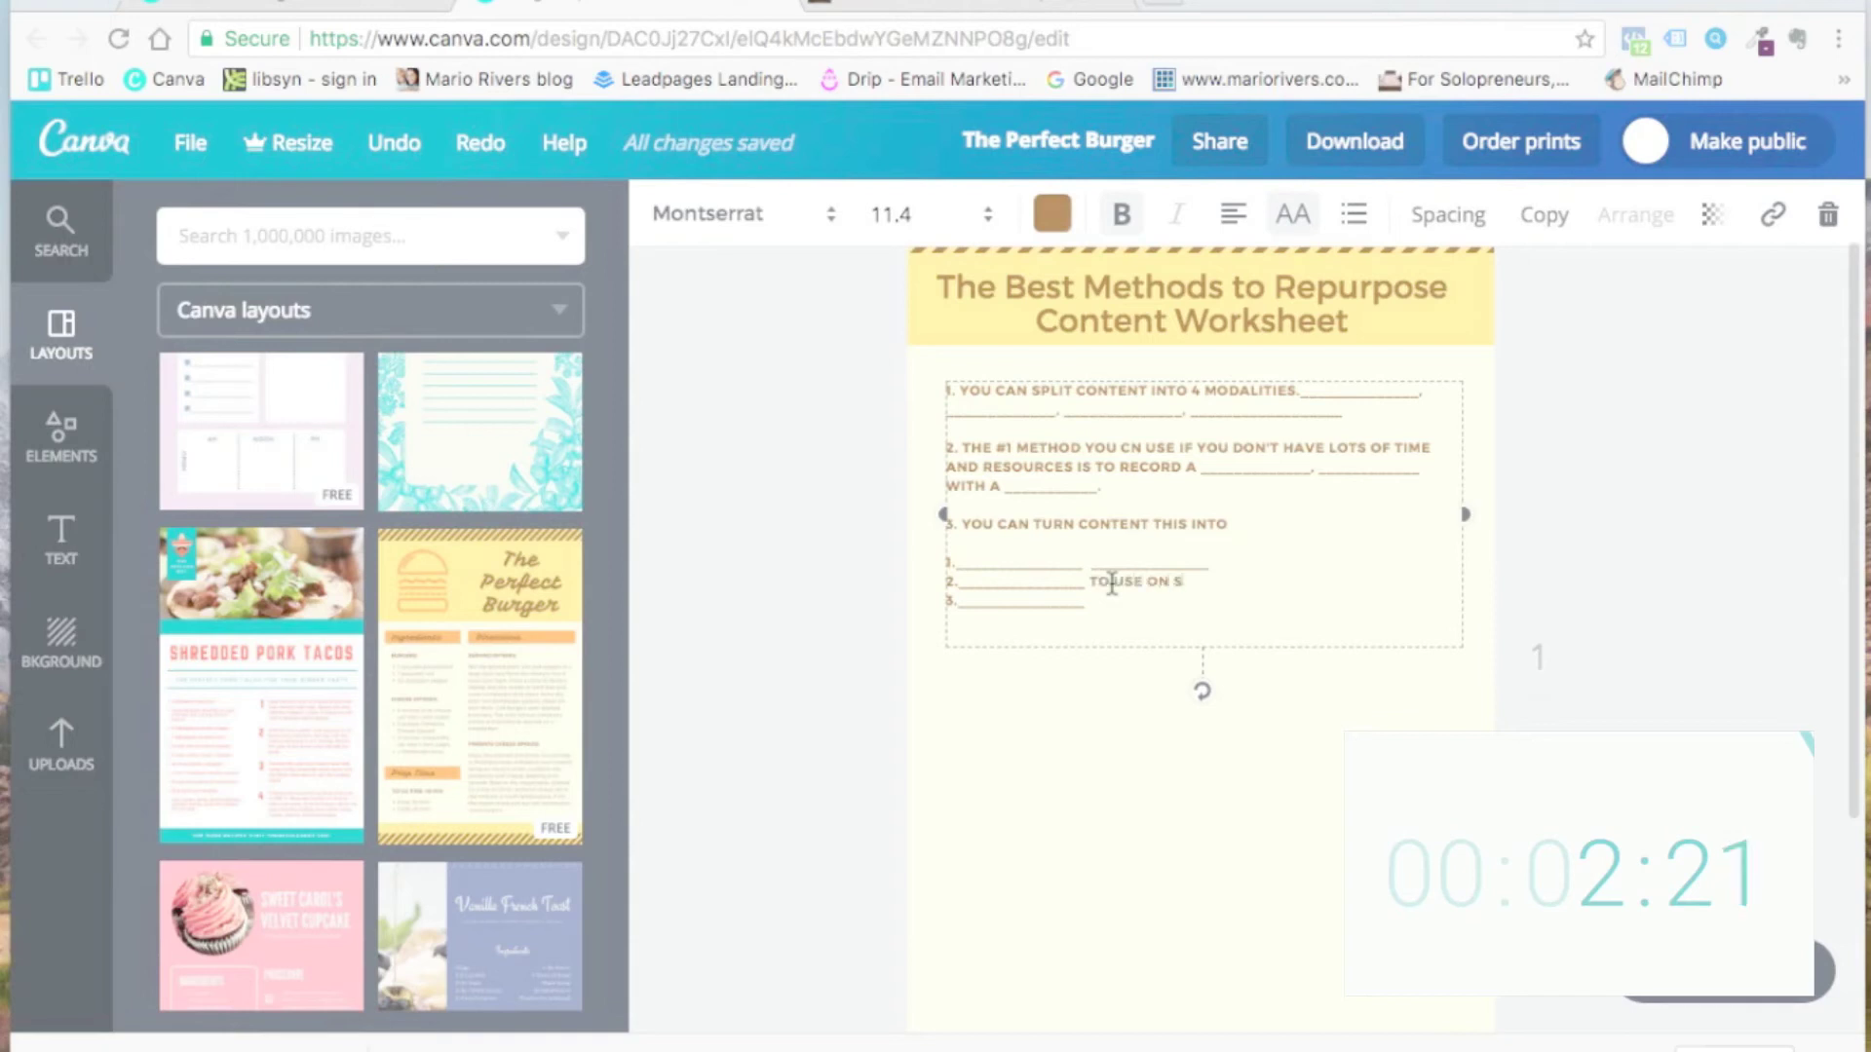
type("OCIAL MEDIA ")
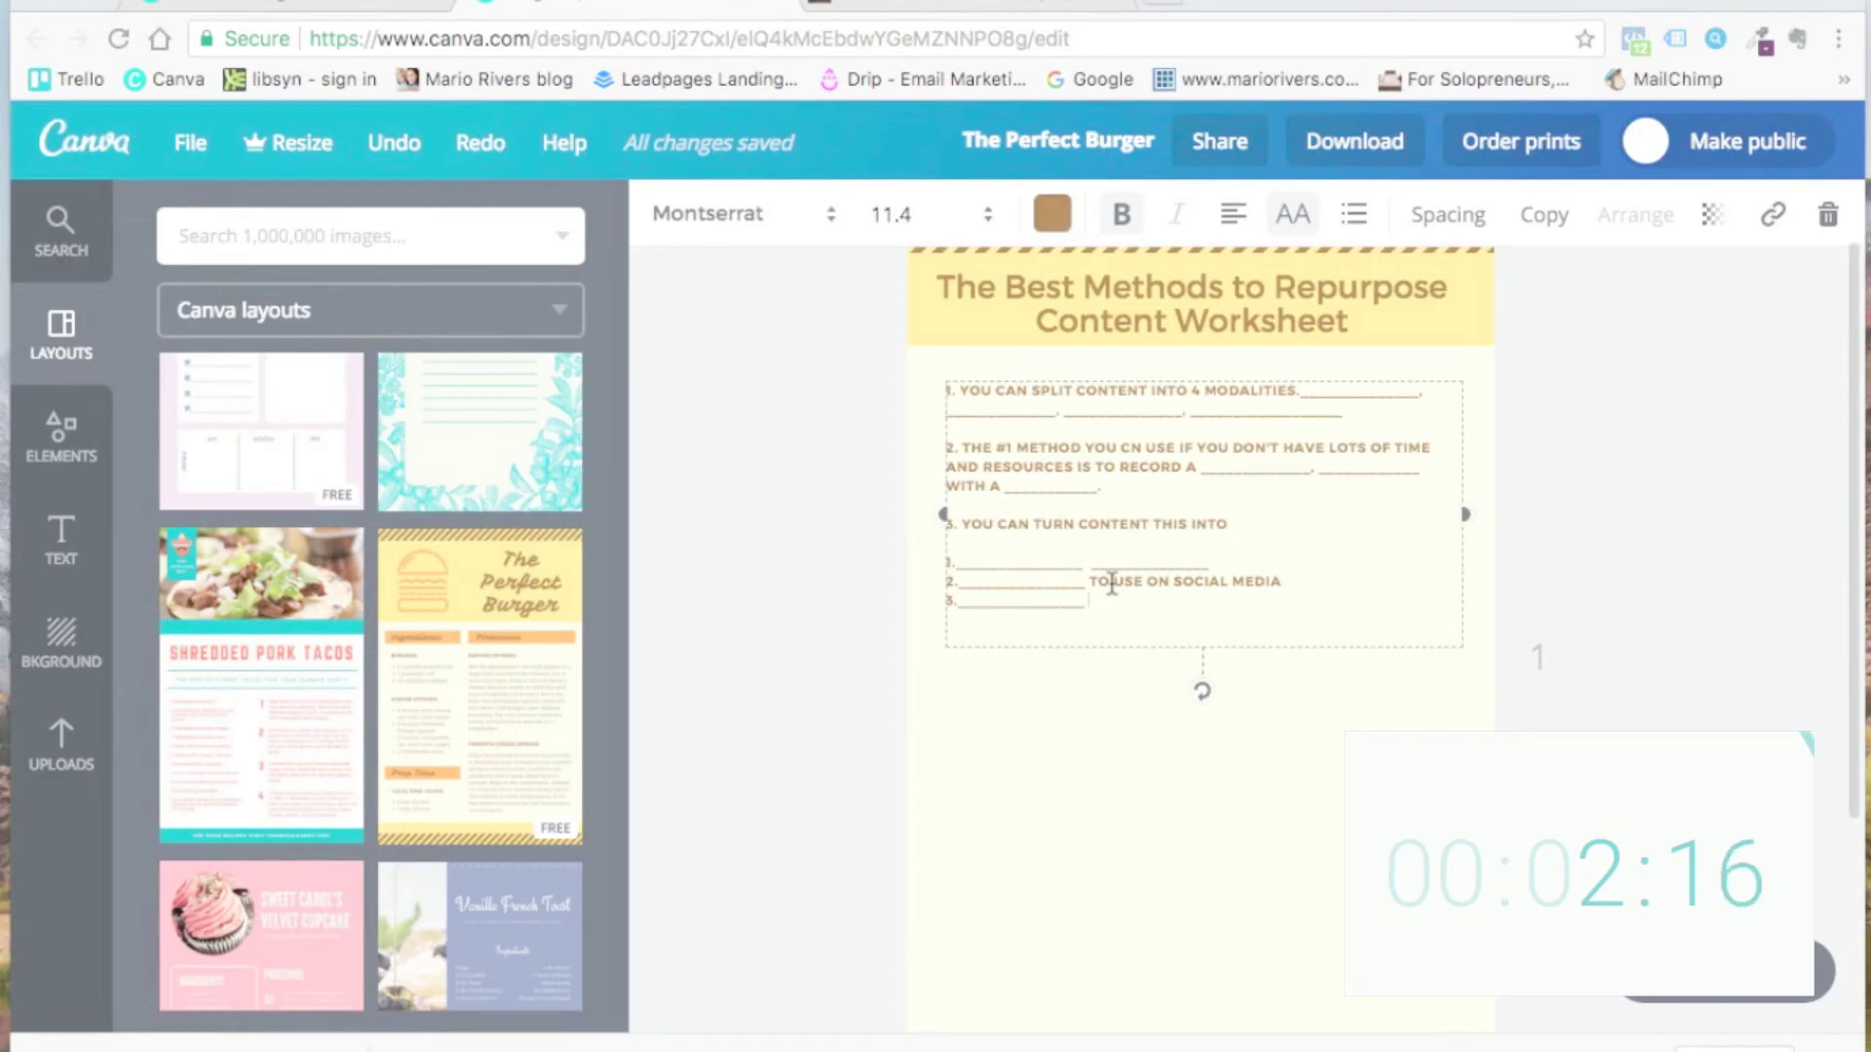
type("RESOURCE")
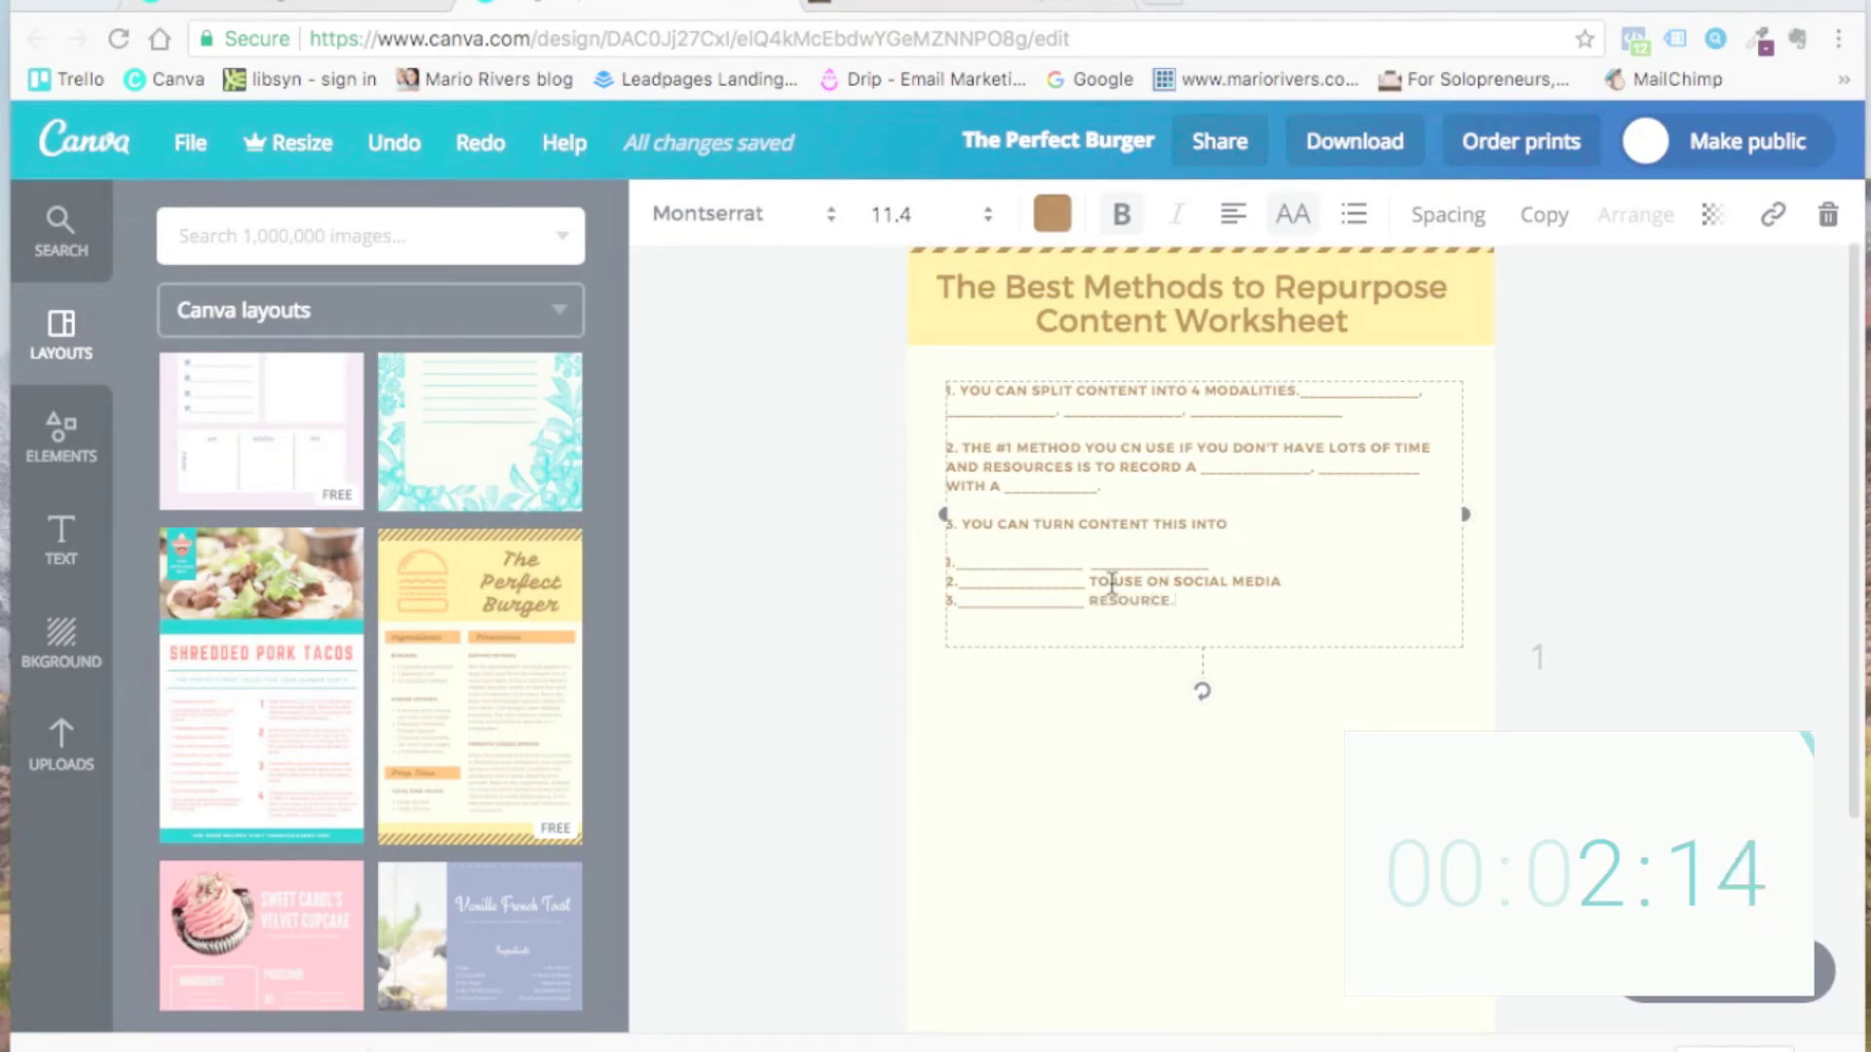
type(".")
key("Return")
key("Return")
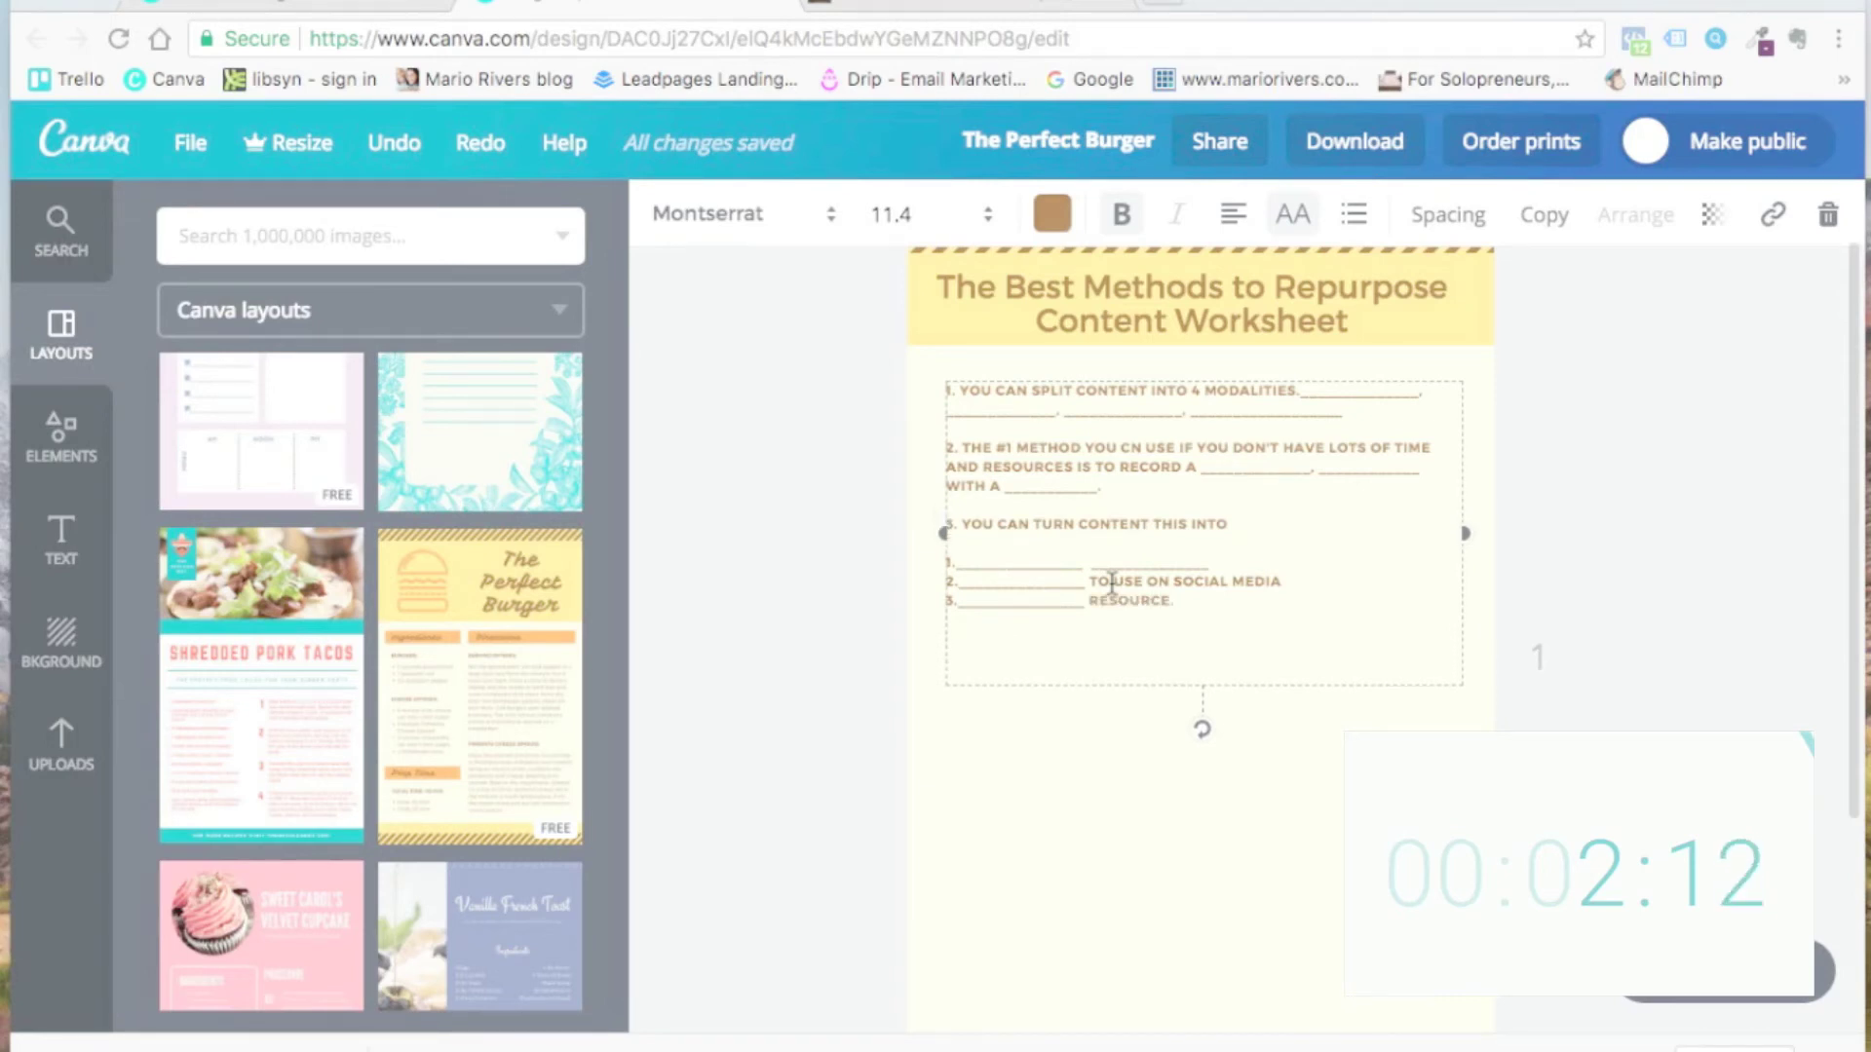
Step: Add the closing line 'TAKE ALL THE PIECES OF CONTENT AND LINK THEM TO THE' with blanks
type("TAKE ALL THE P")
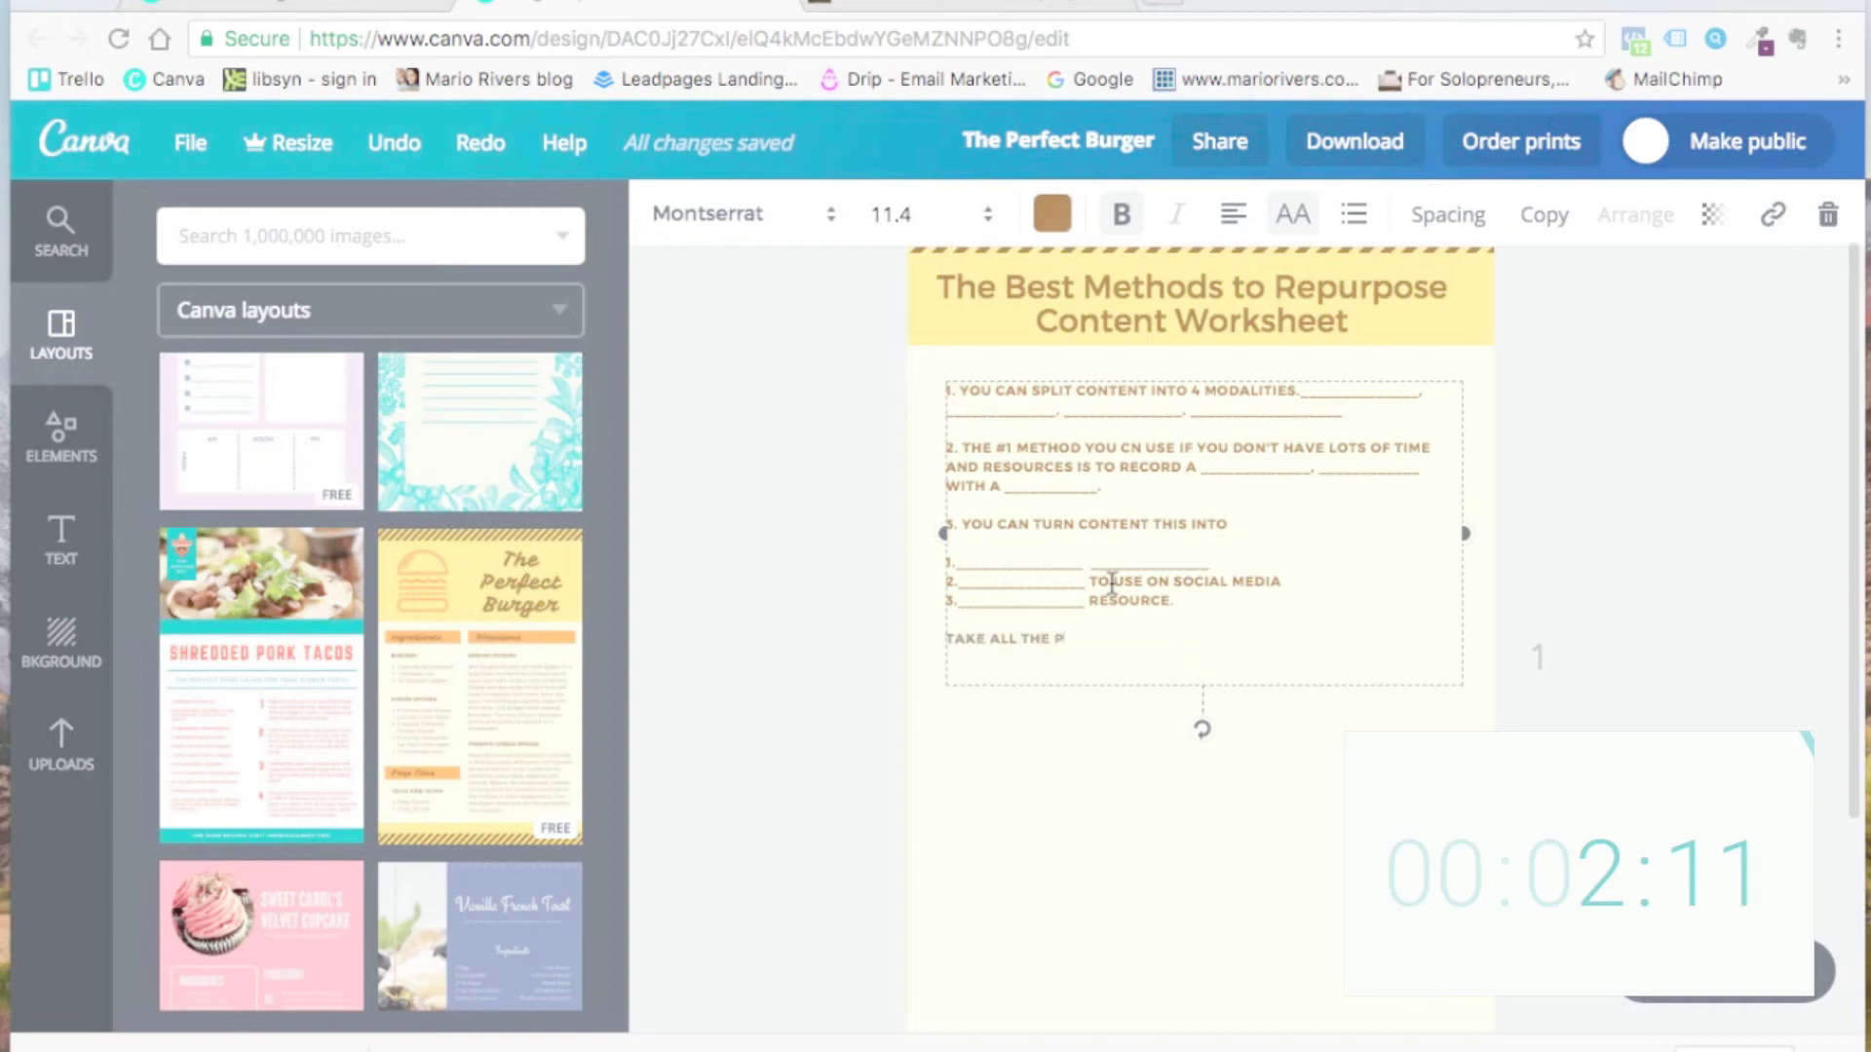
type("IECES")
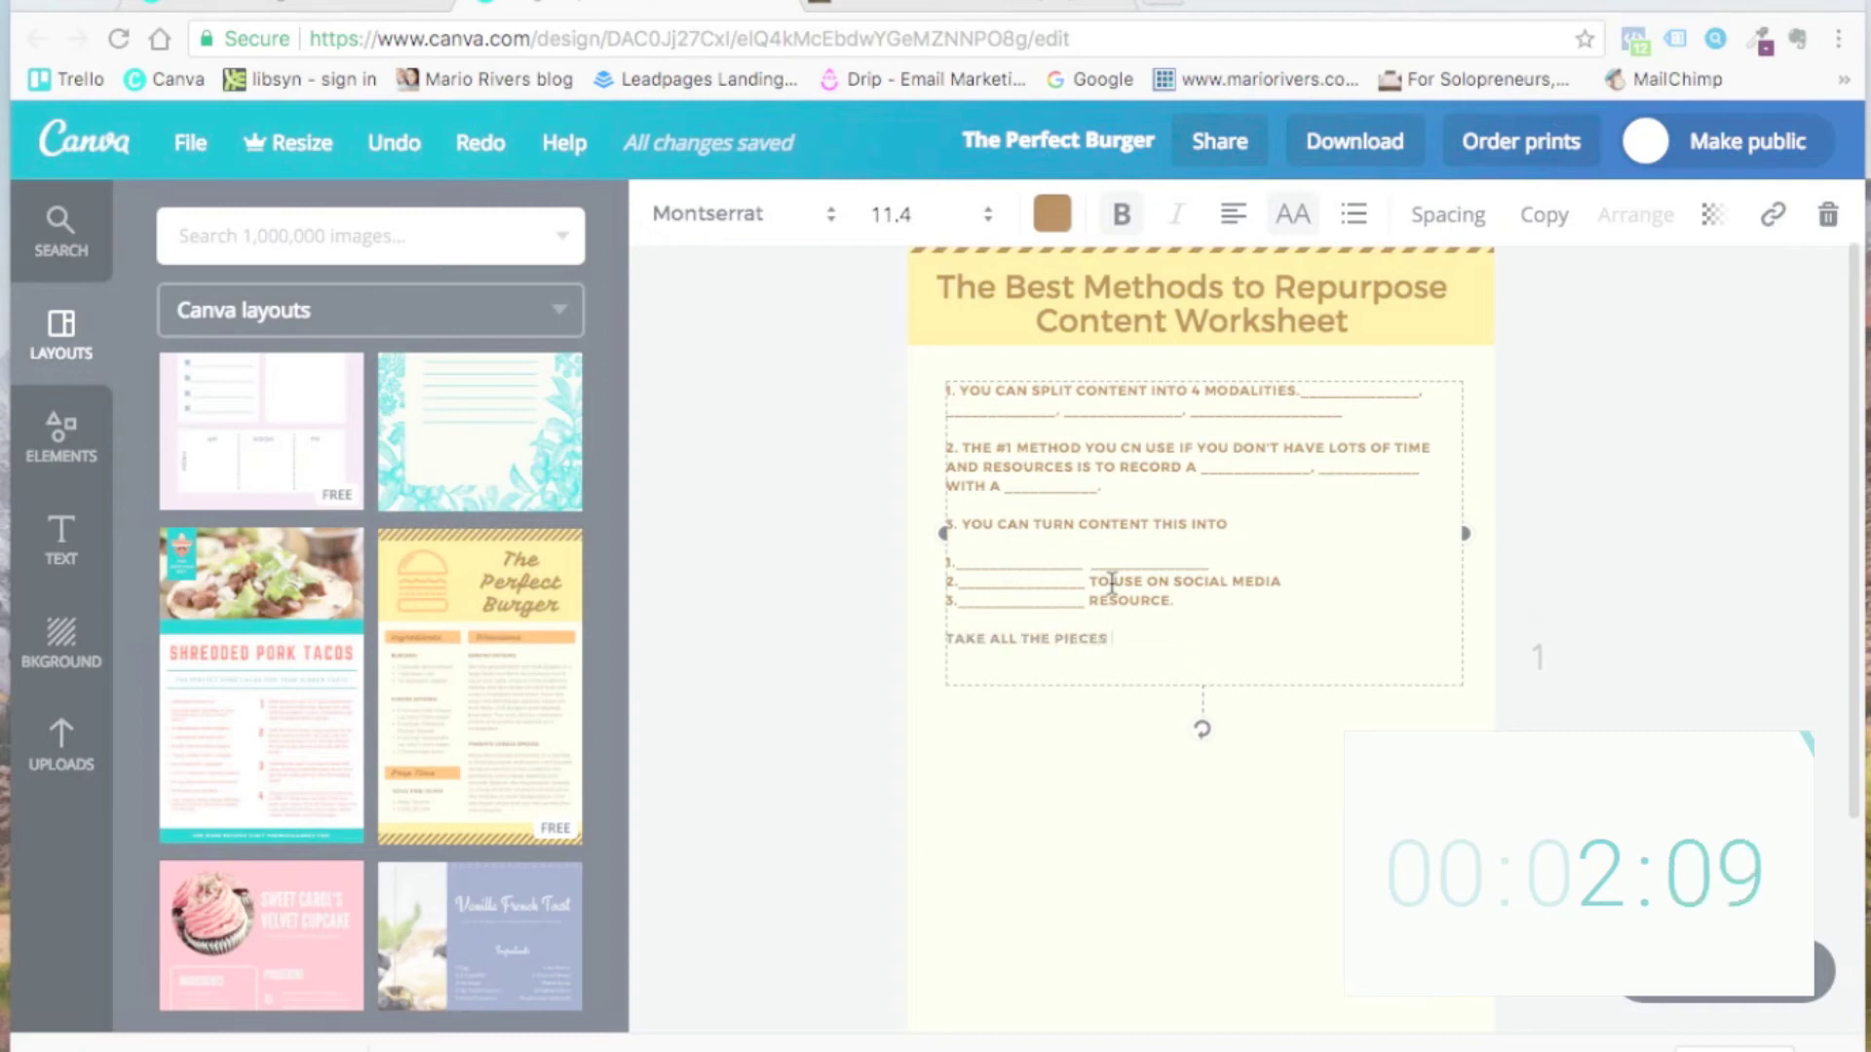
type(" OF CONE")
type("E")
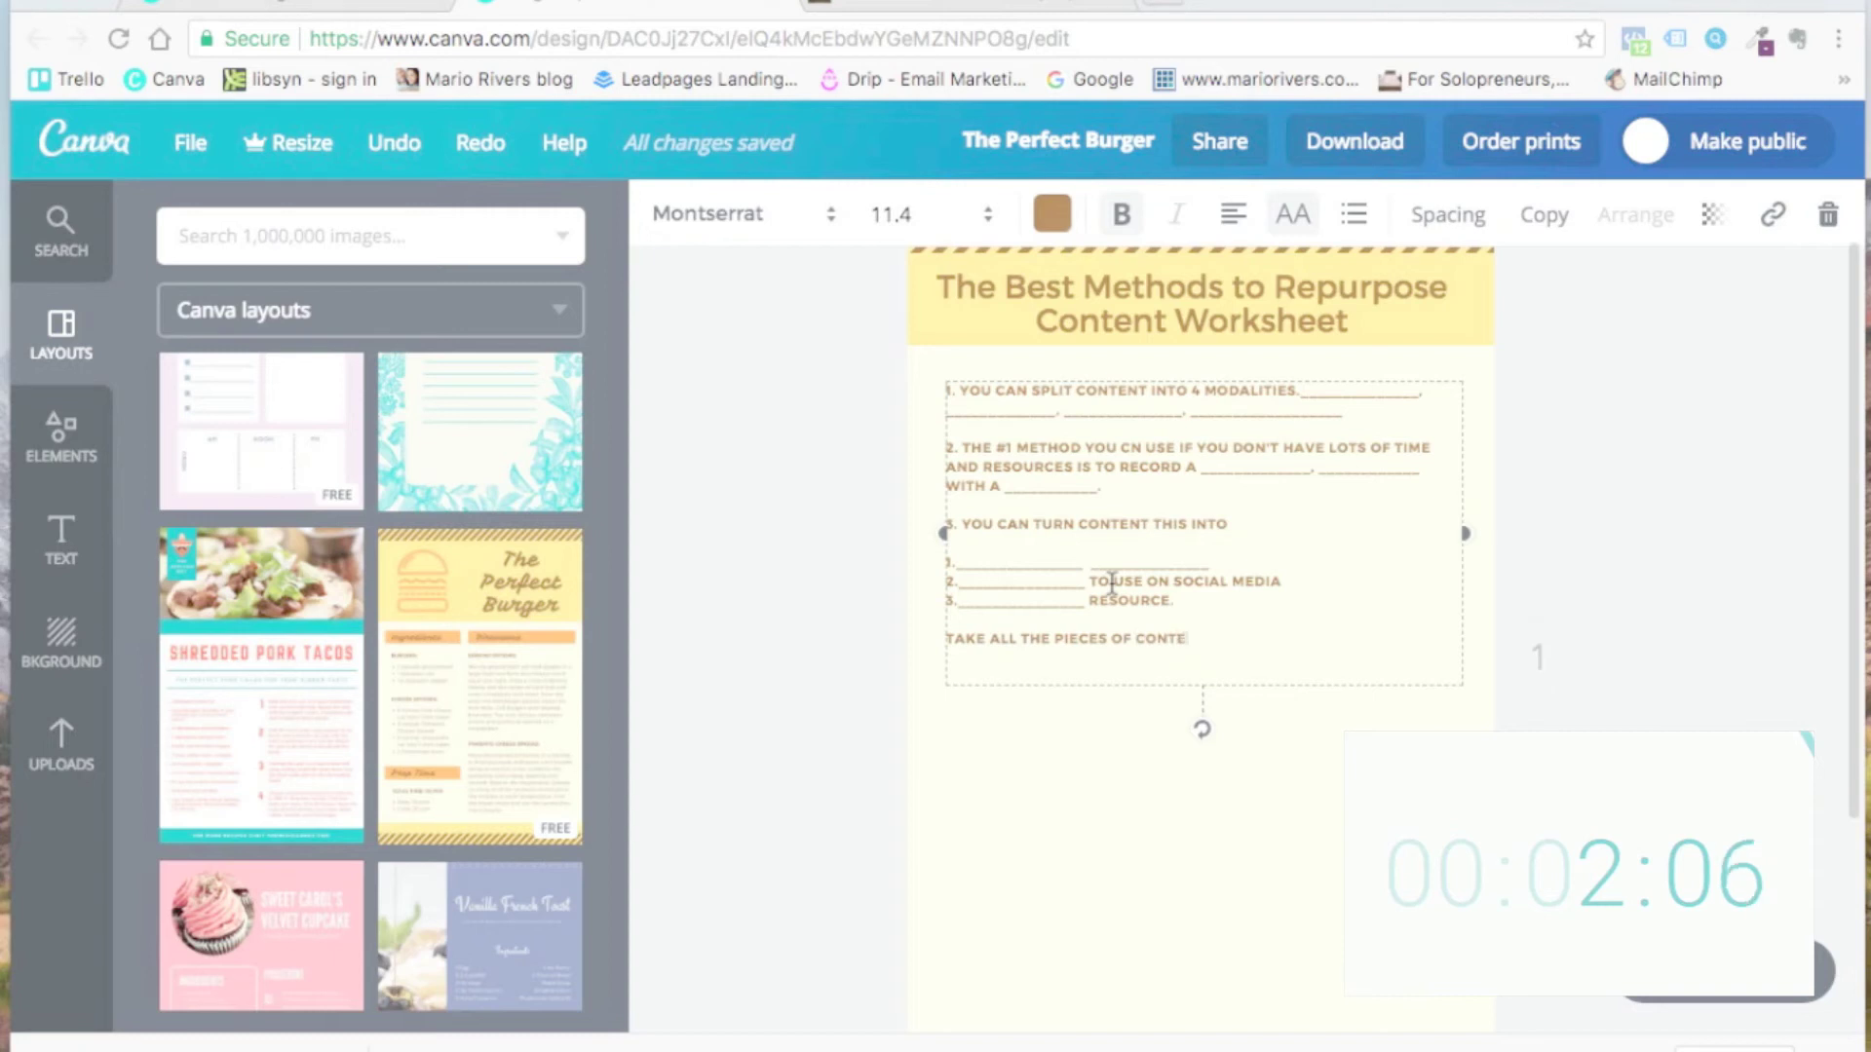
type("NT AND LINK THEM")
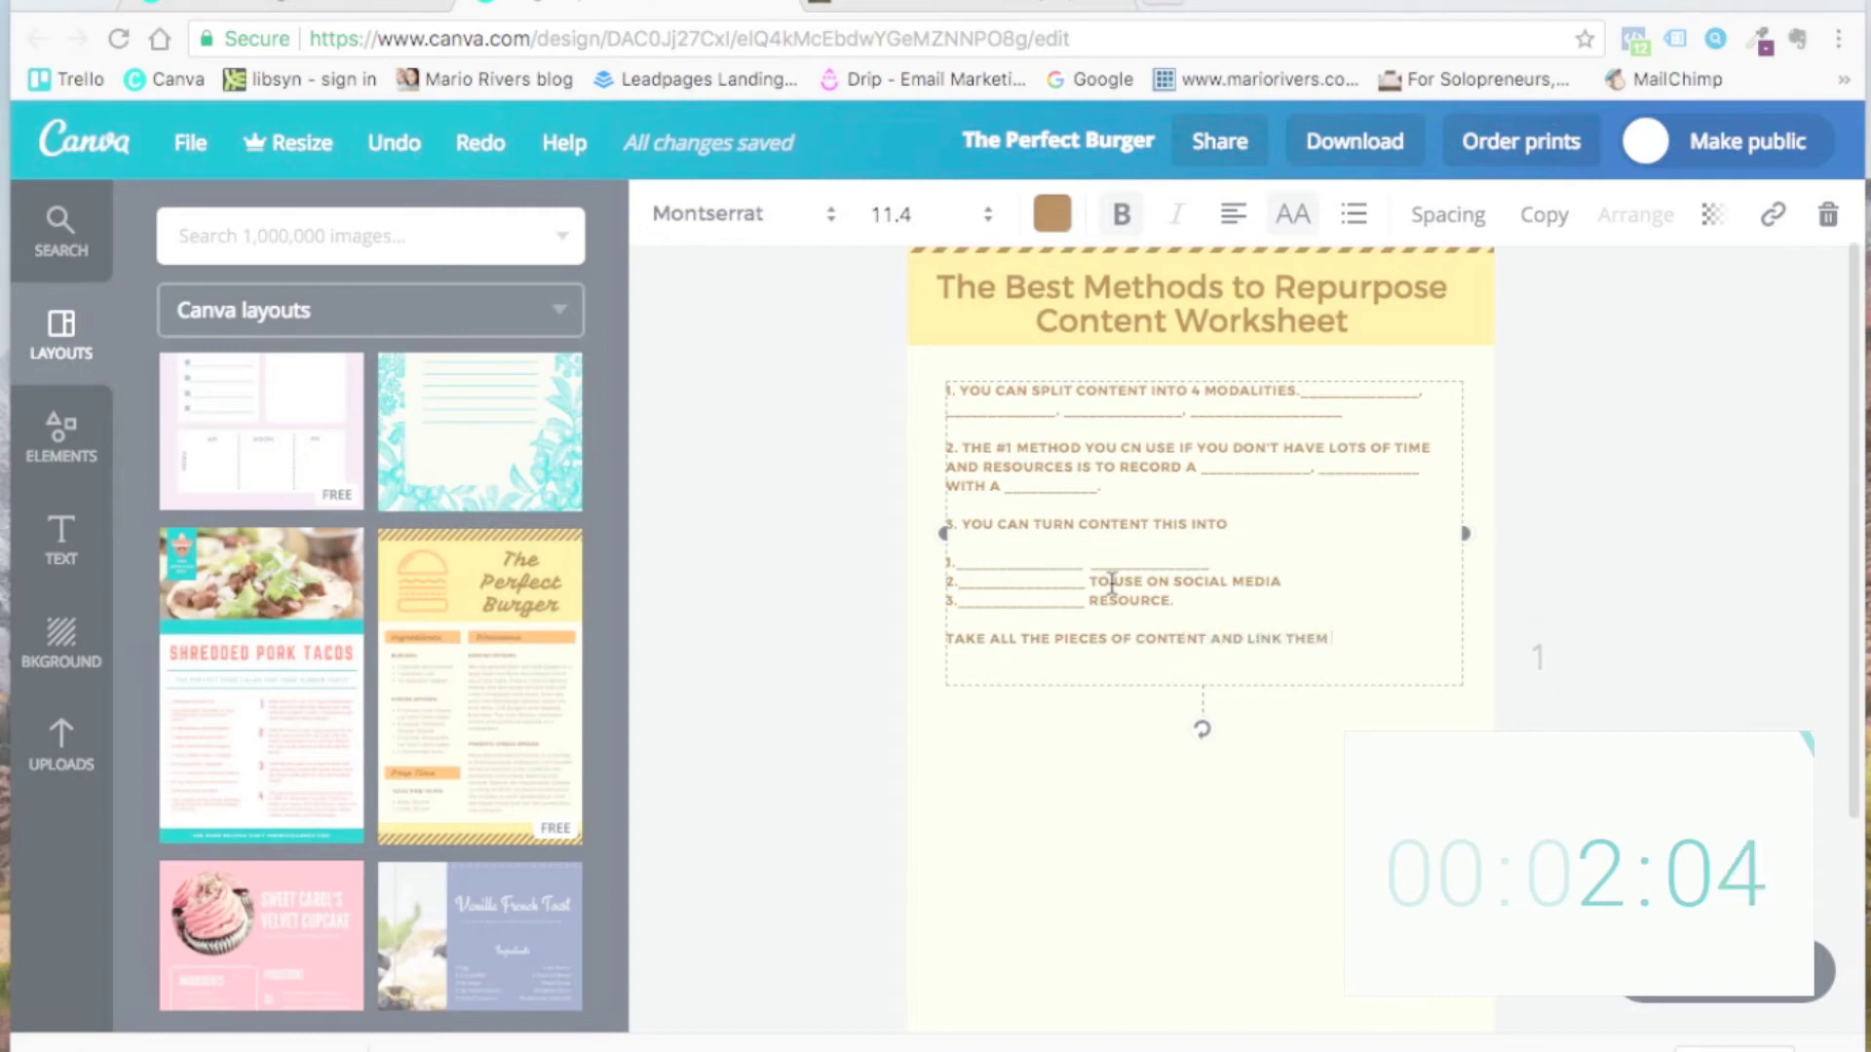
type(" TO THE")
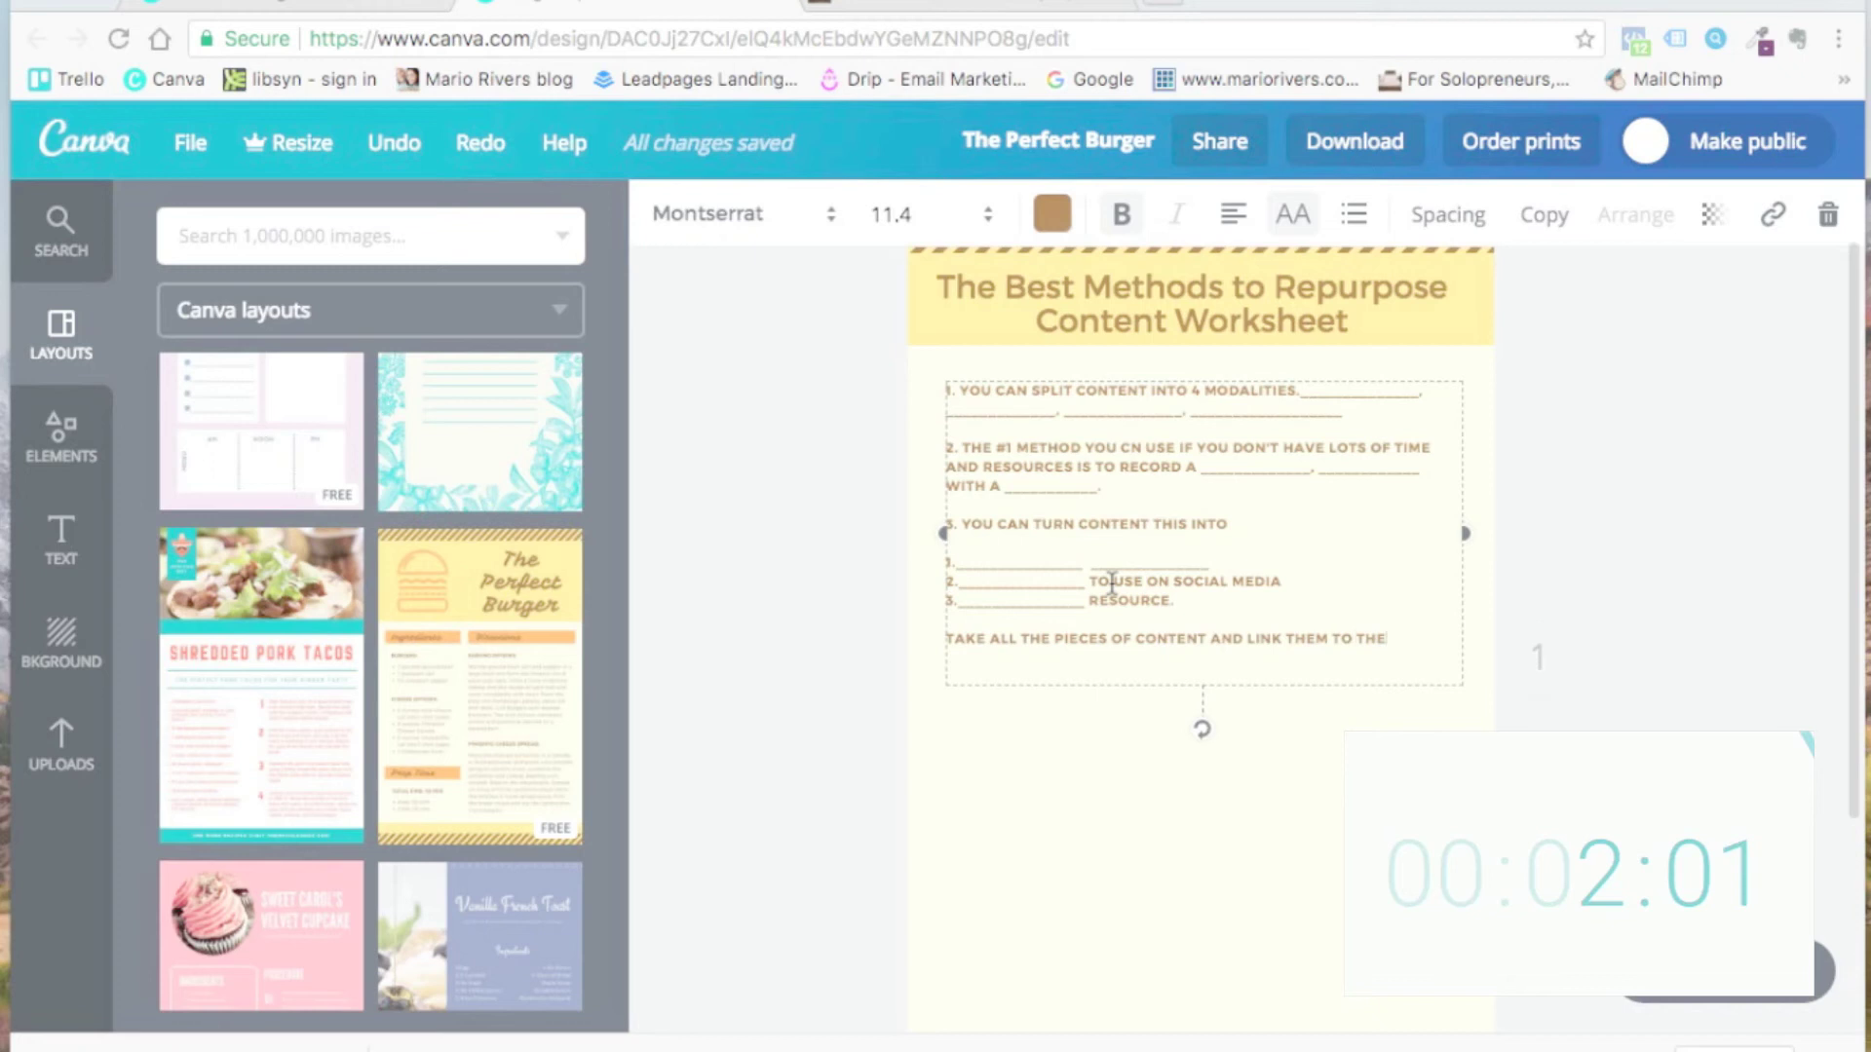
key("Return")
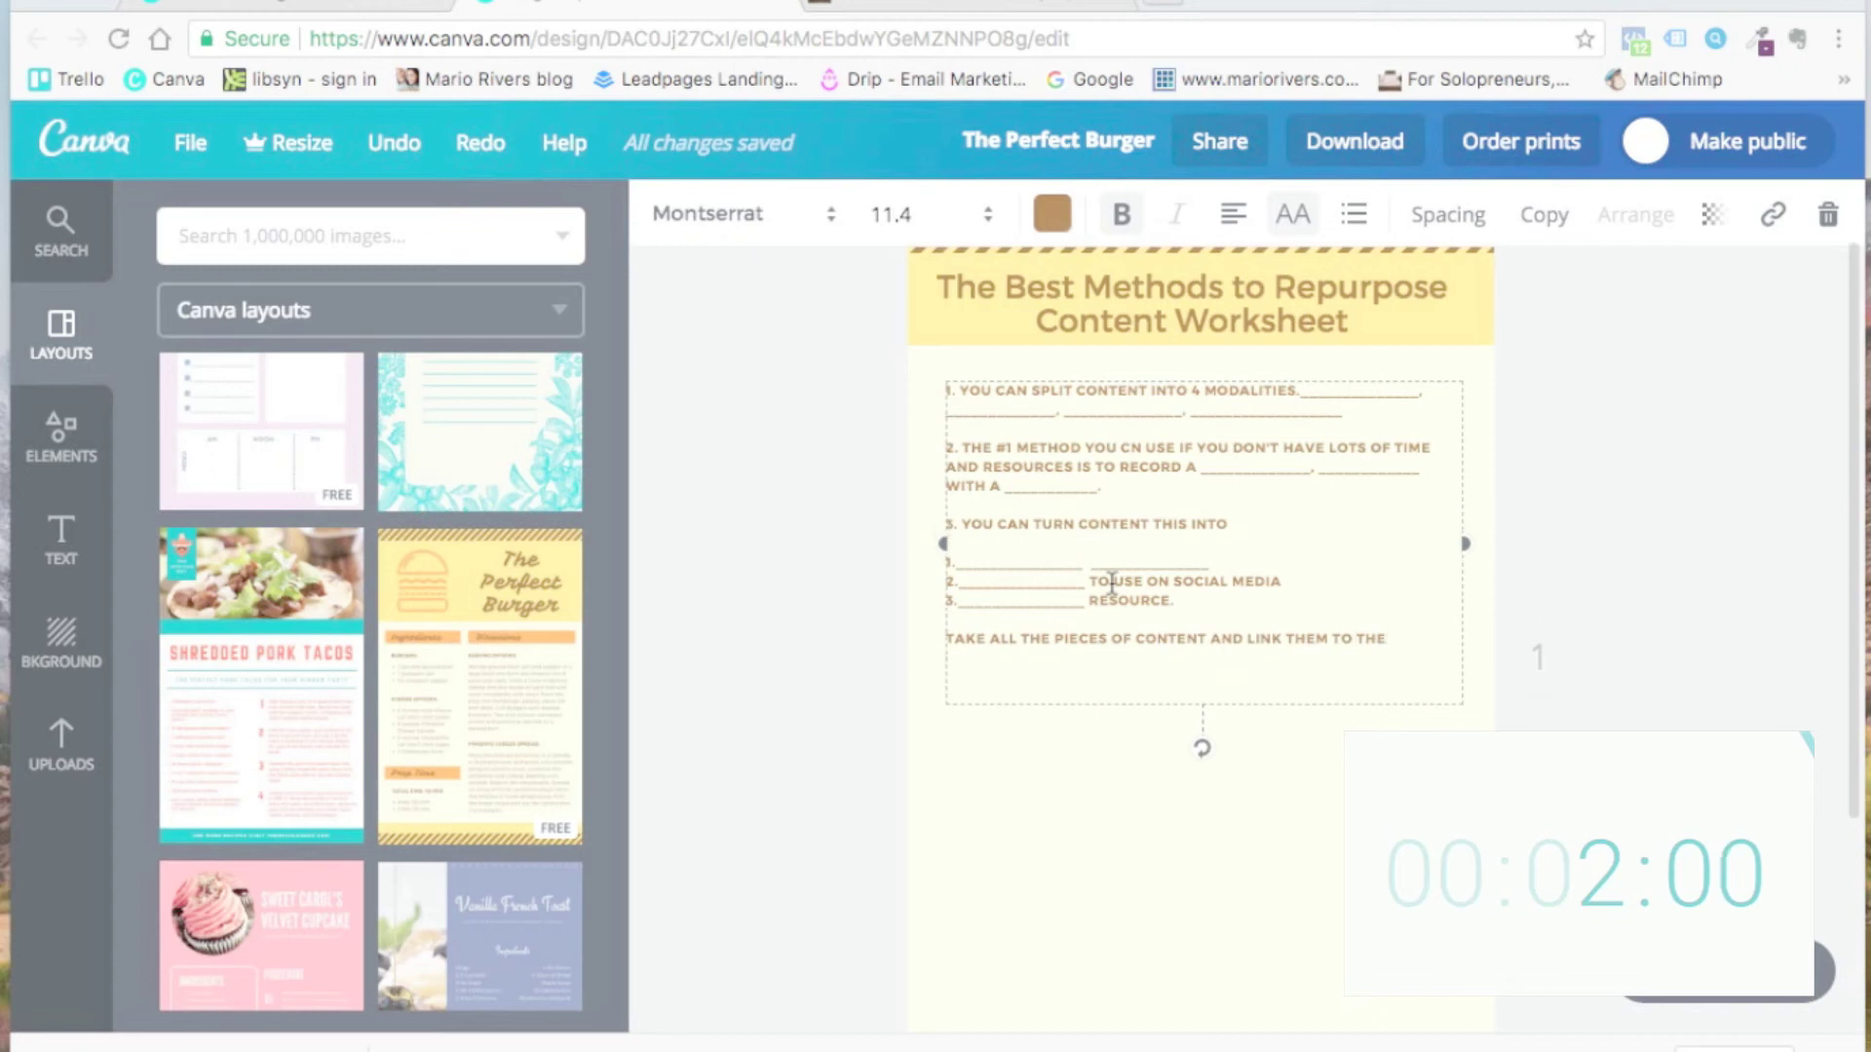
type("___")
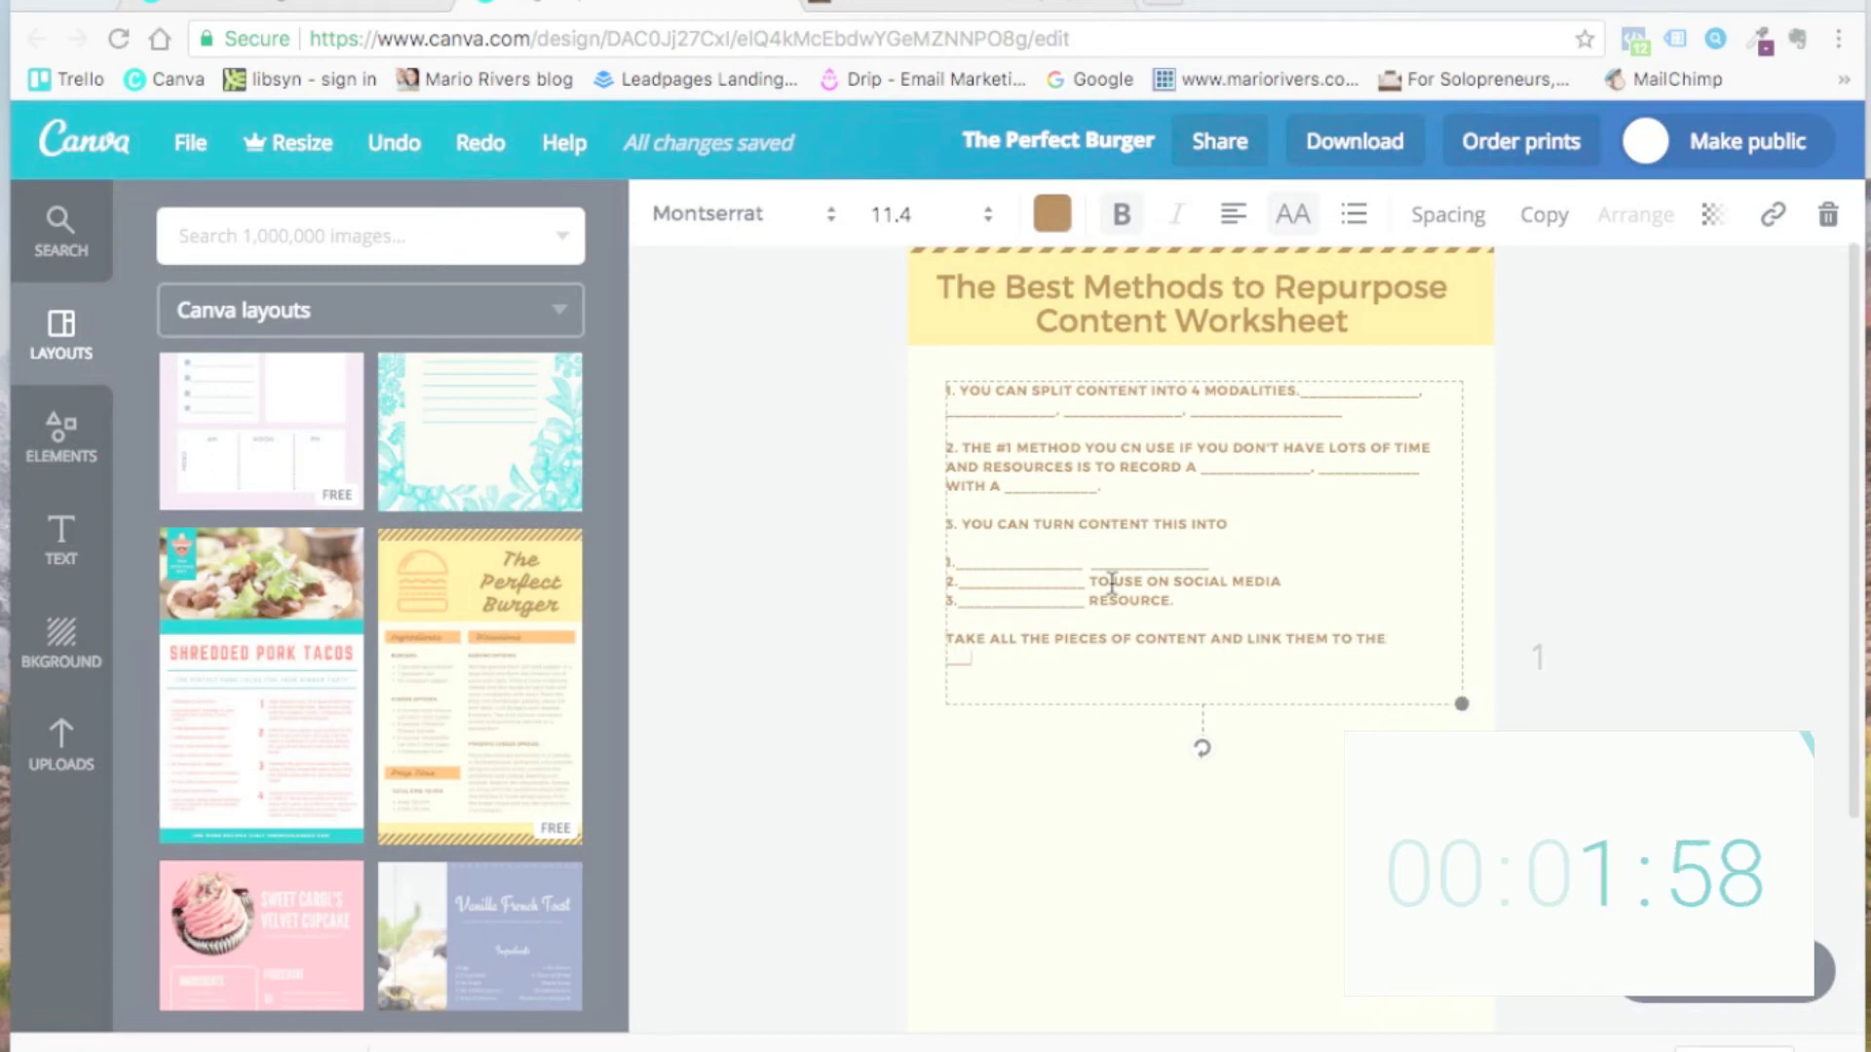
type("________ ________")
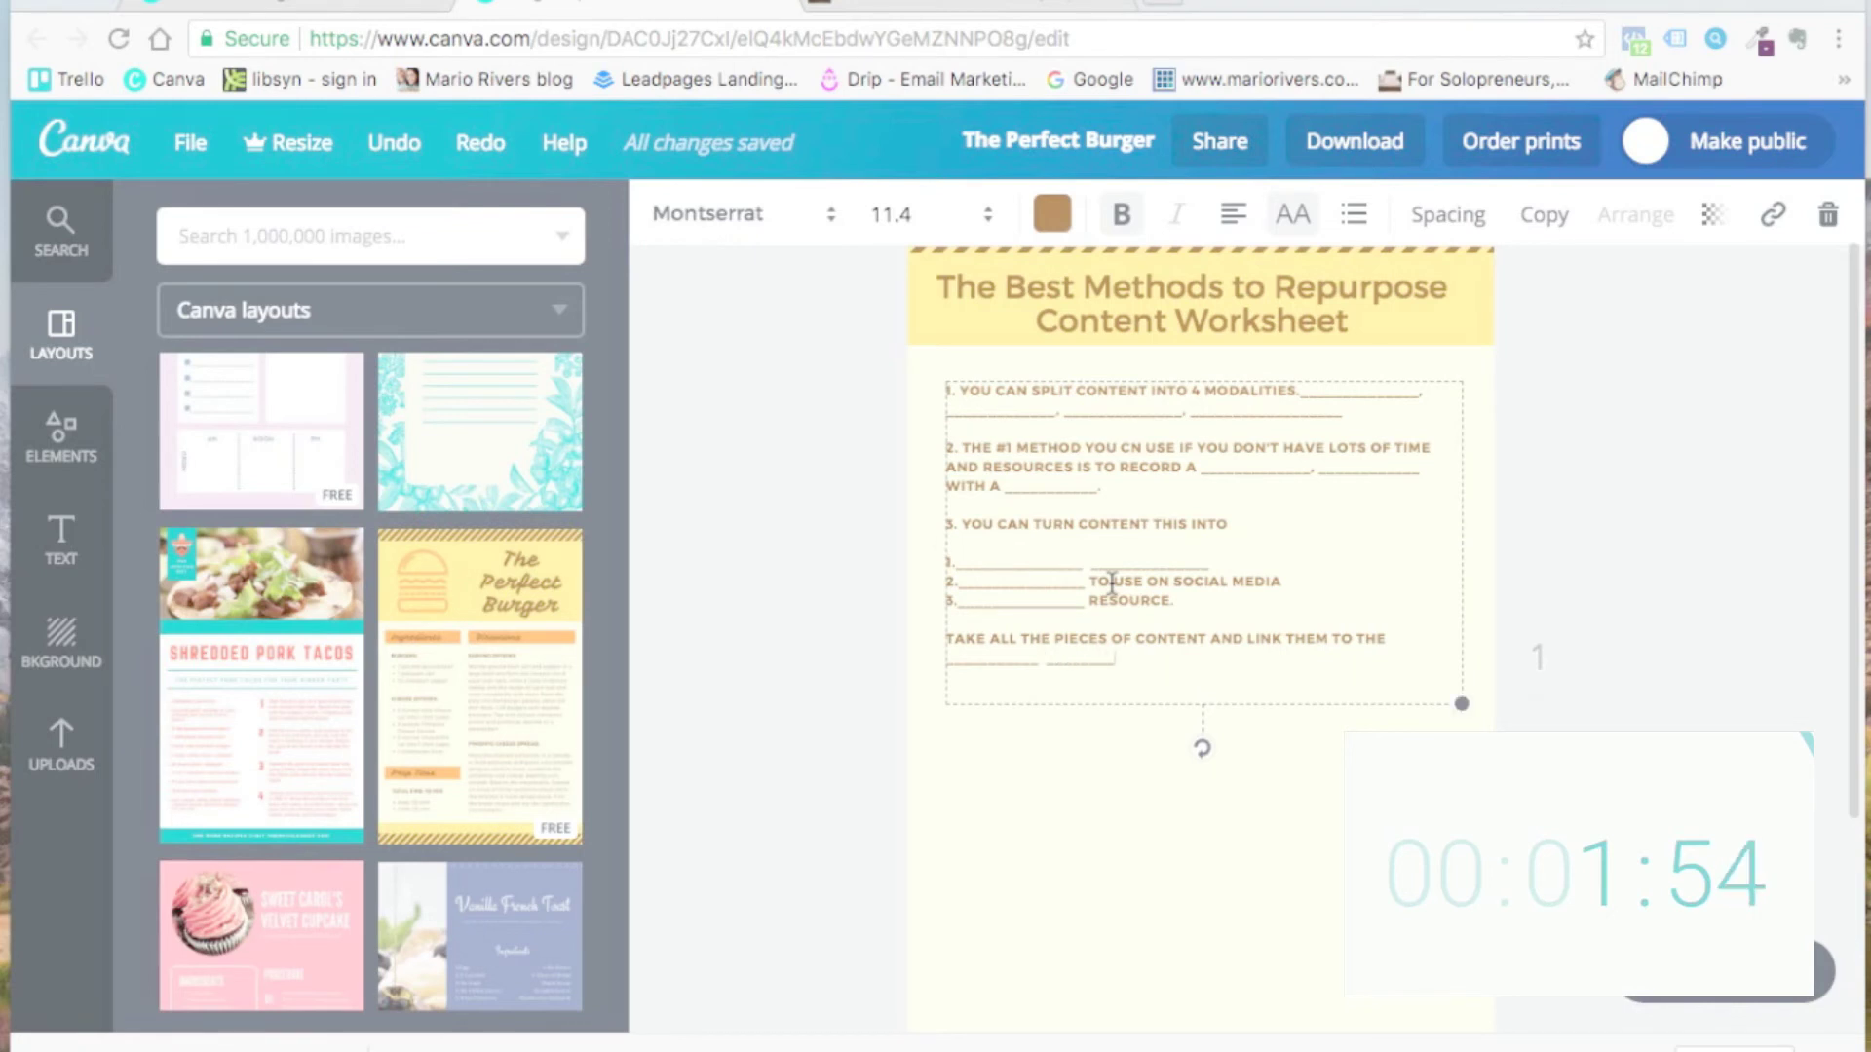
left_click(1088, 495)
Step: Search for 'checkbox' graphics and place two checkboxes below the worksheet text
left_click(334, 238)
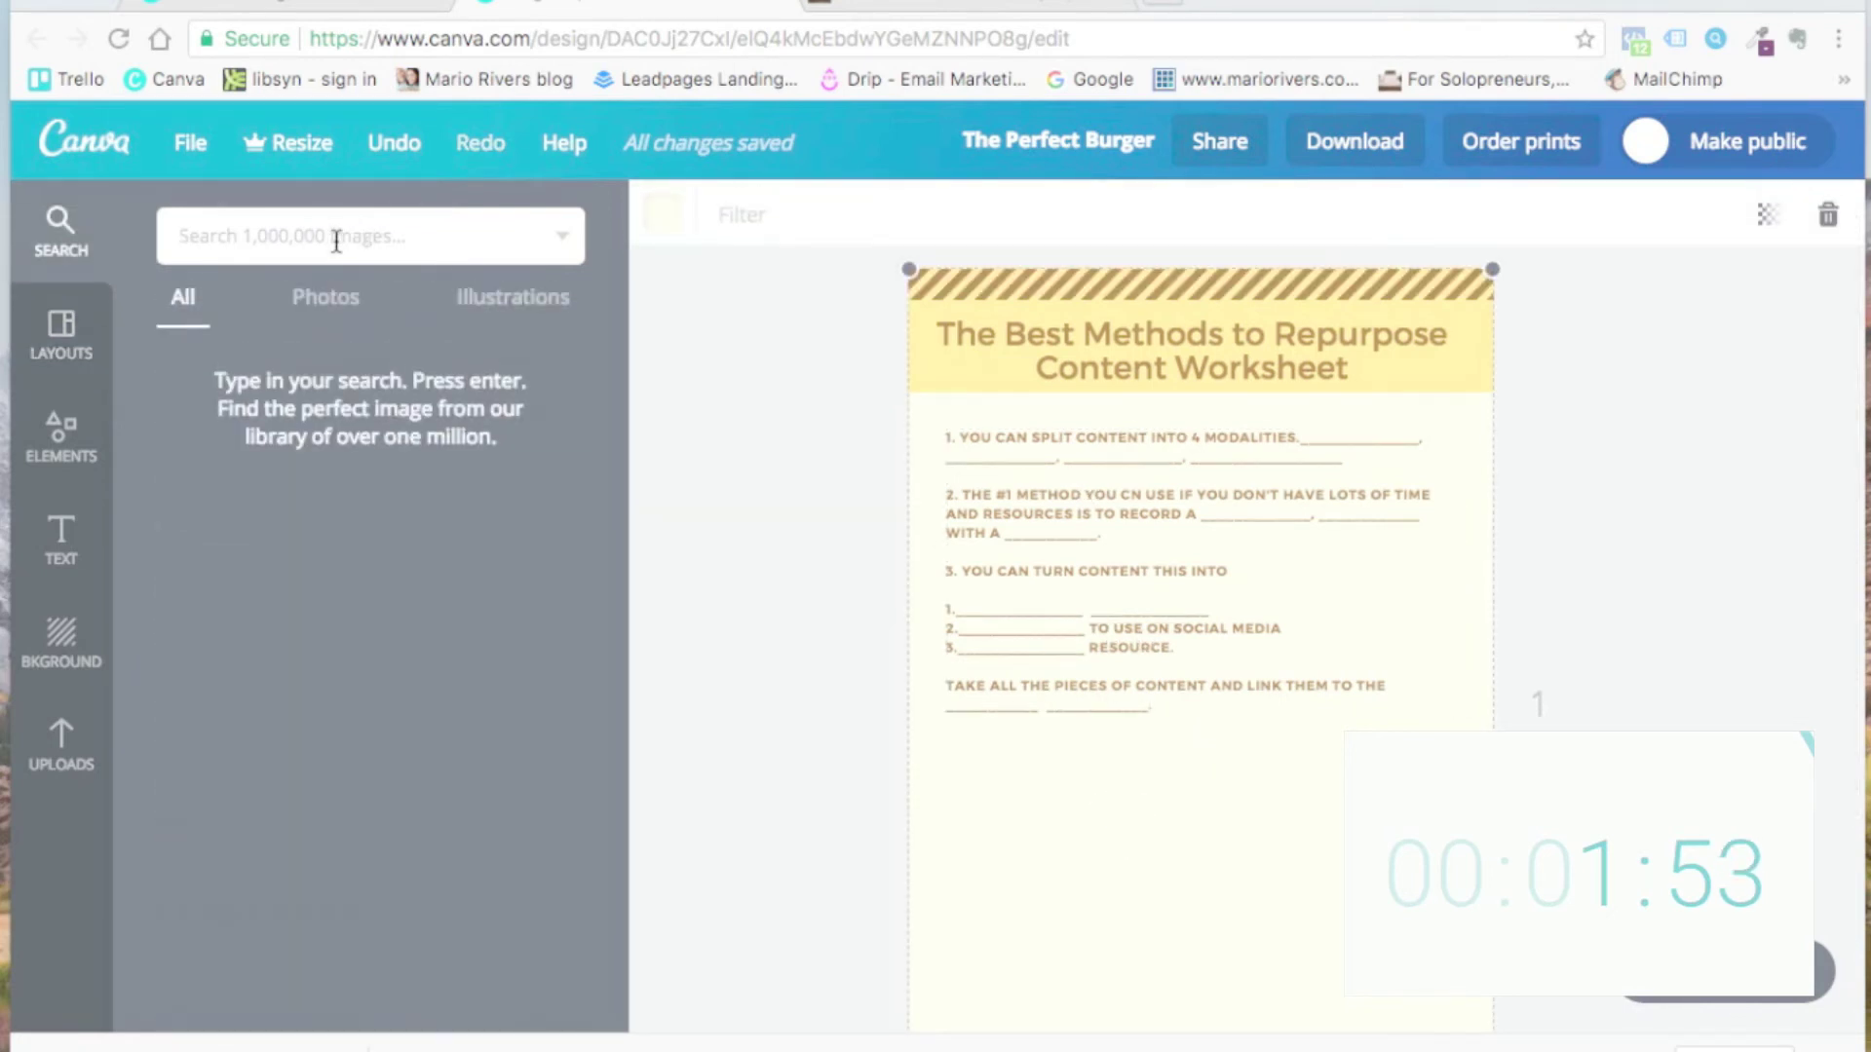
type("checkbo")
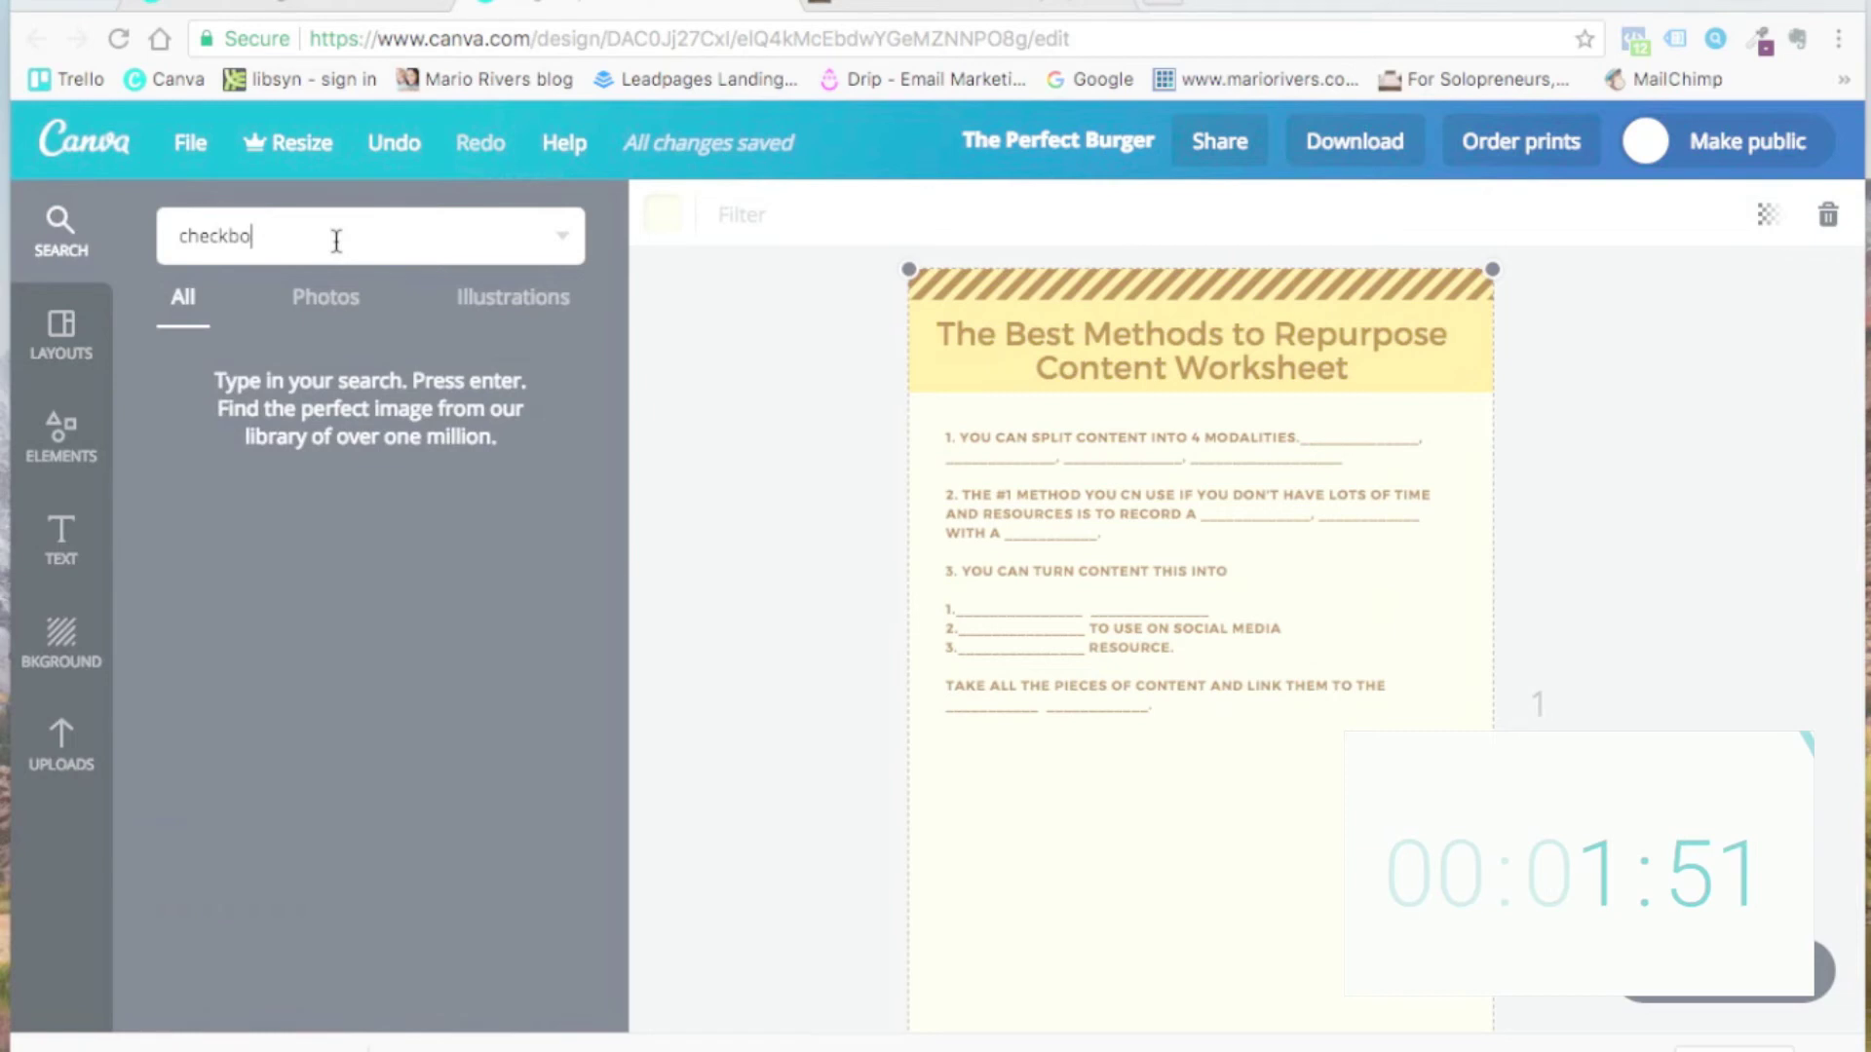
type("x")
key("Return")
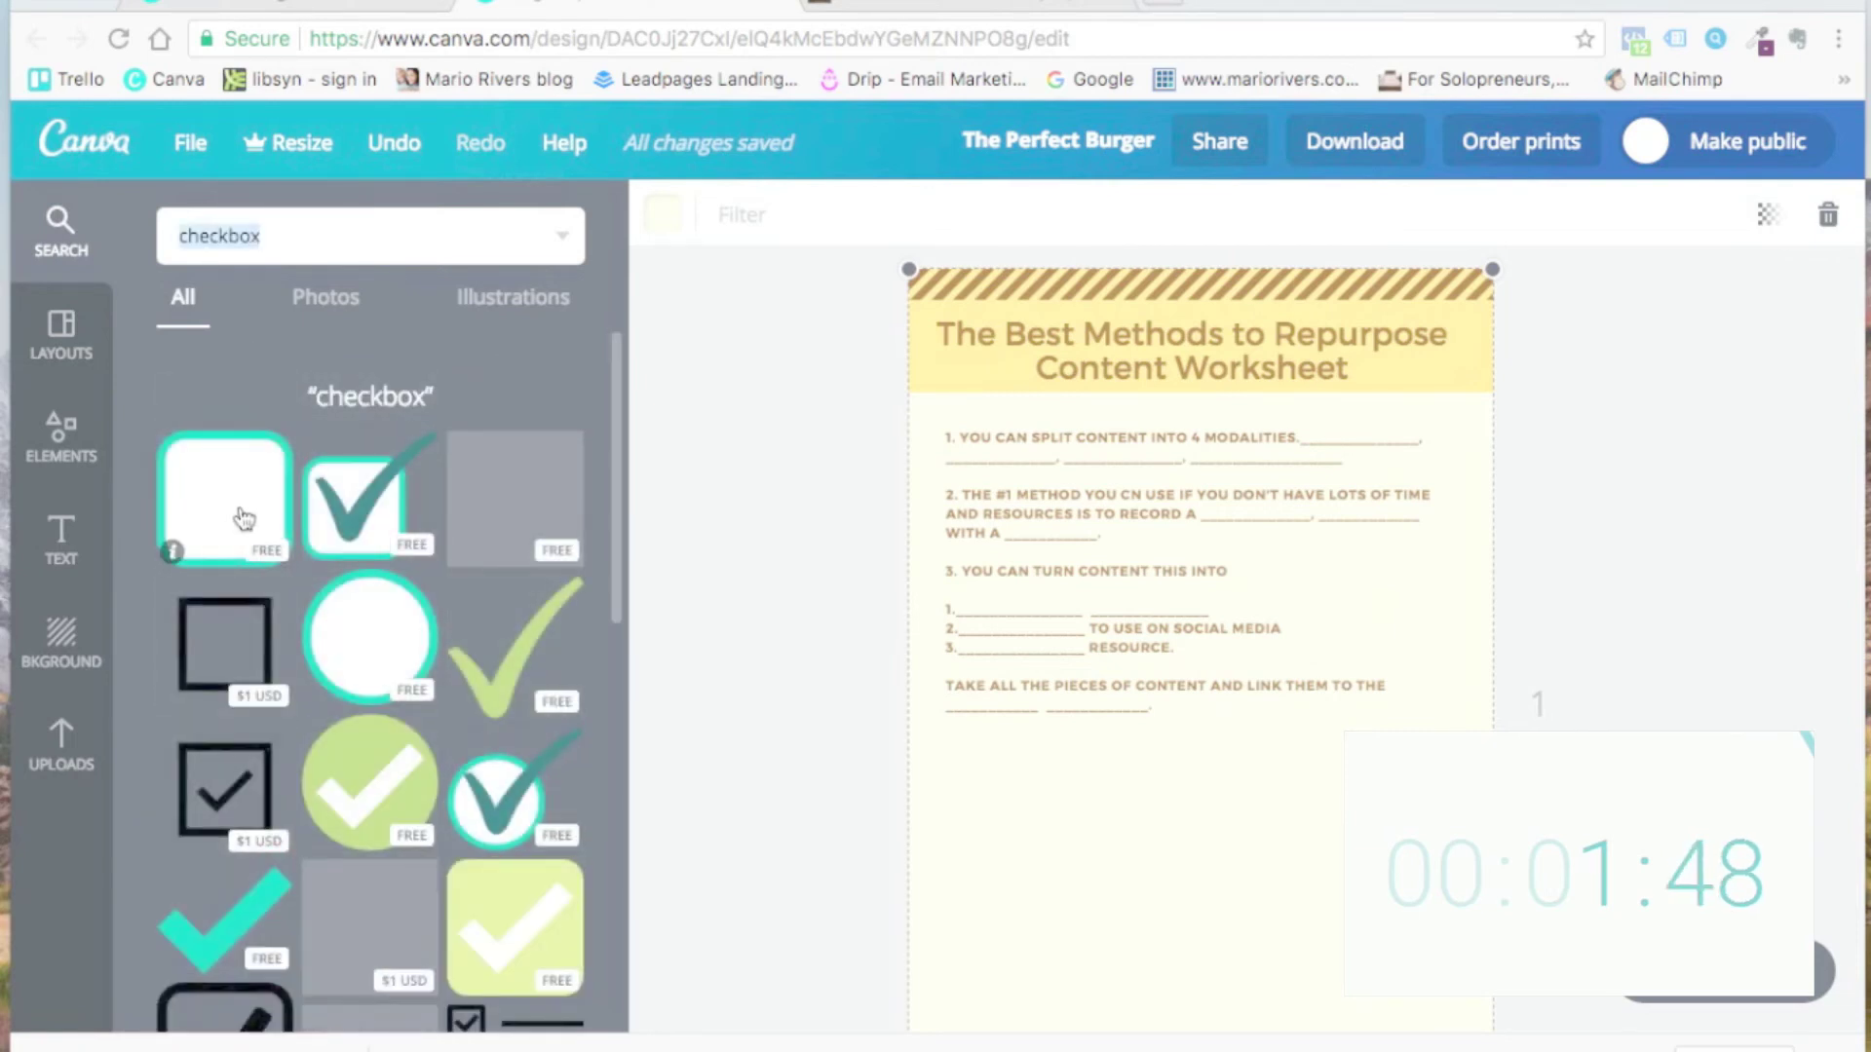
left_click_drag(243, 518, 987, 776)
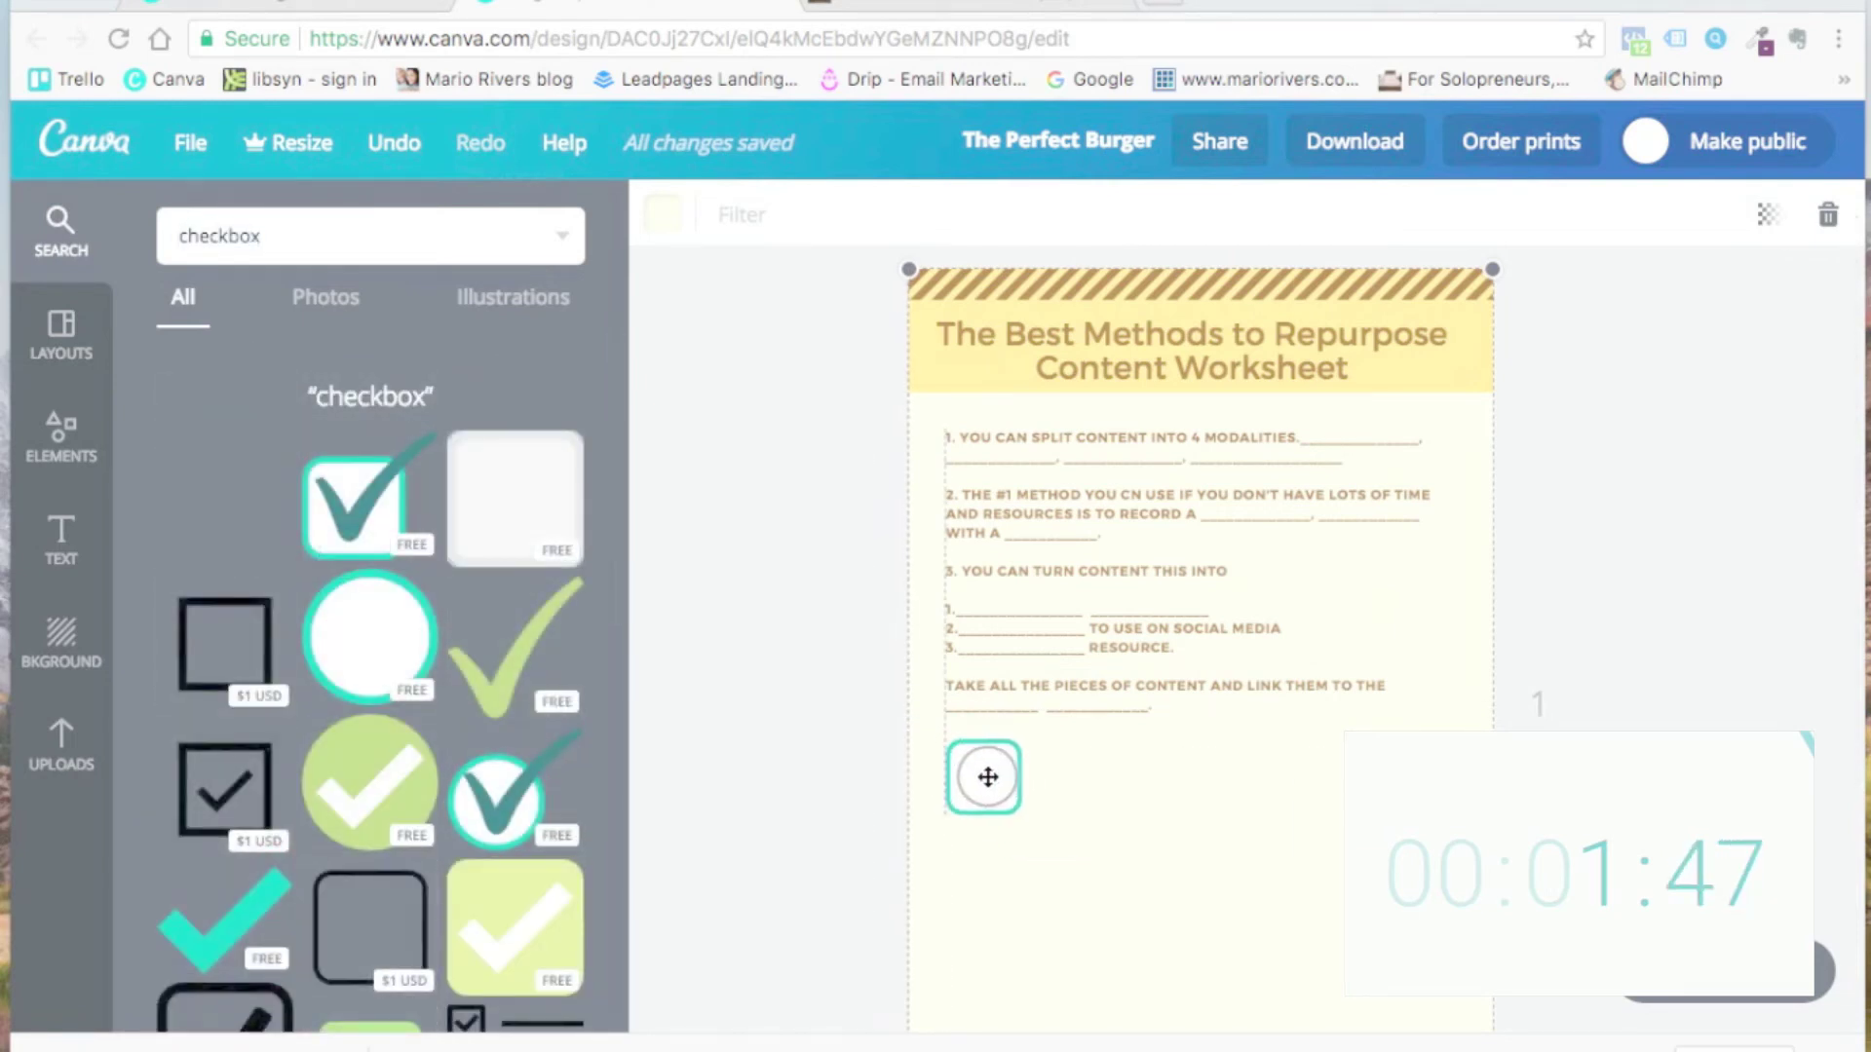
scroll(715, 592, "down", 2)
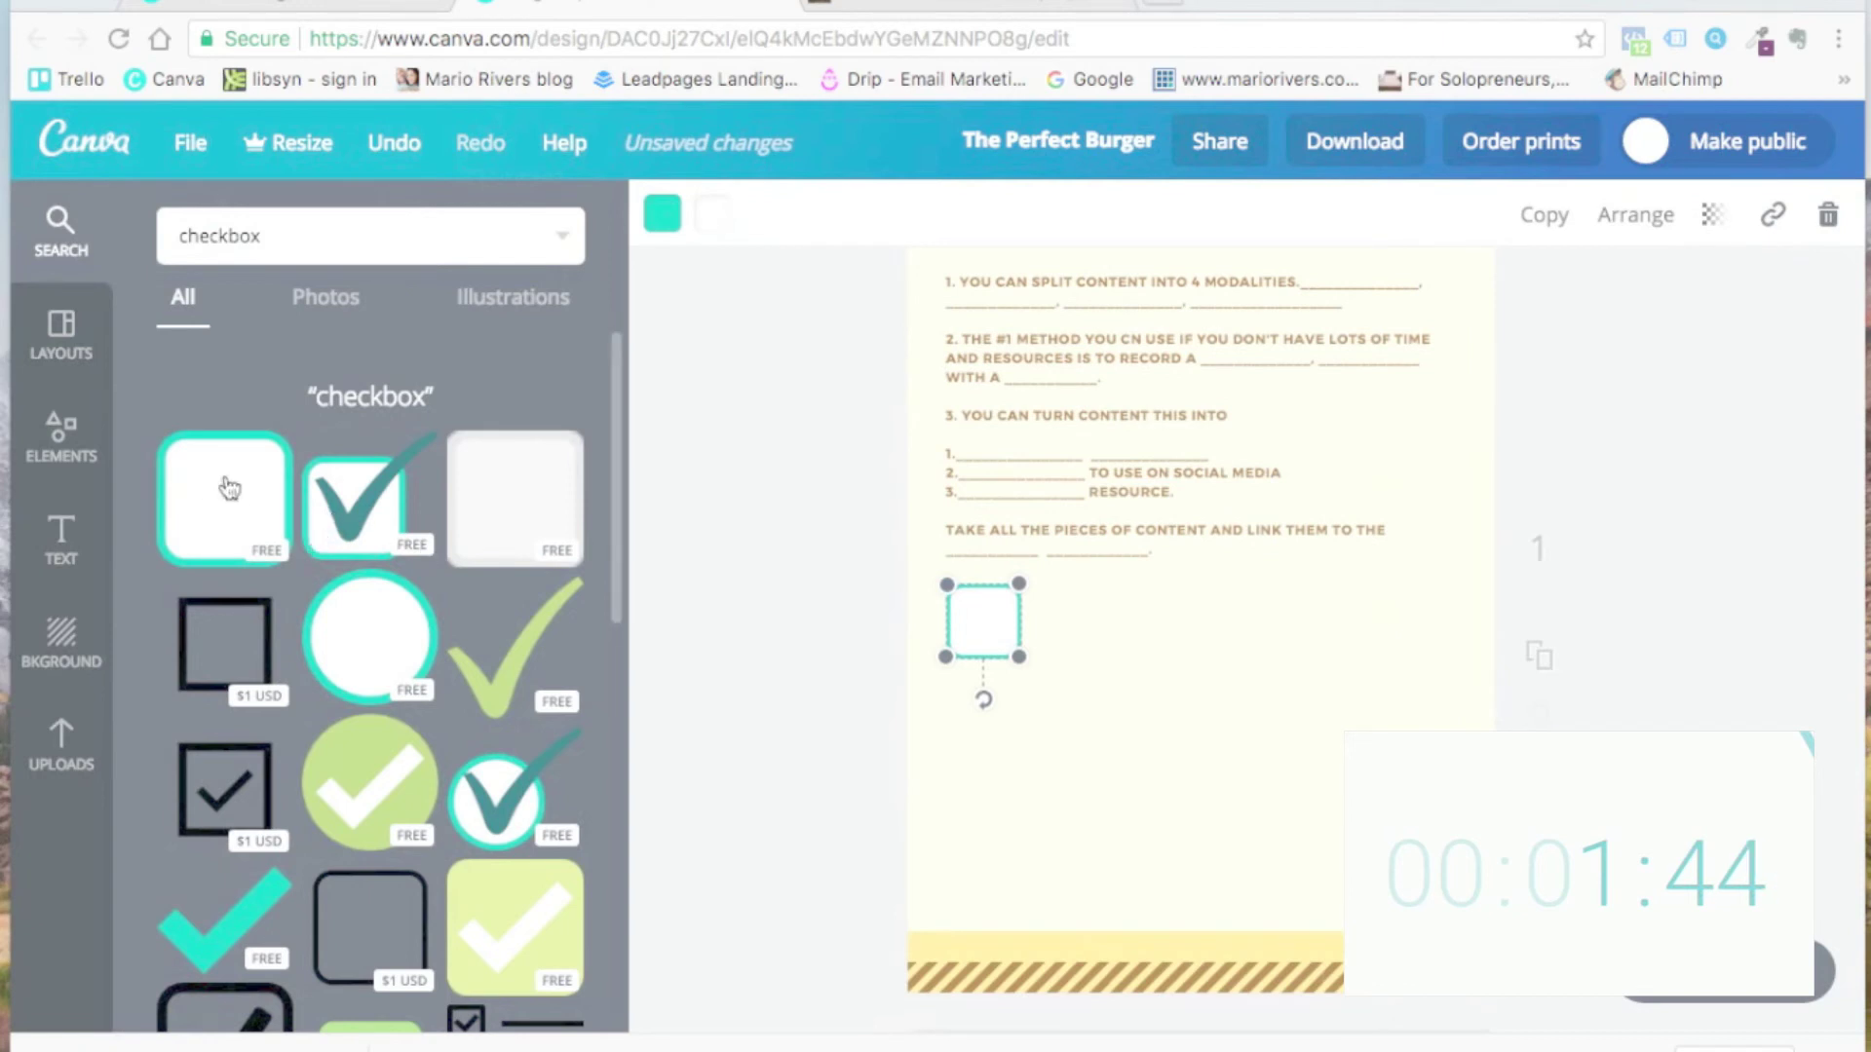
left_click_drag(230, 487, 984, 738)
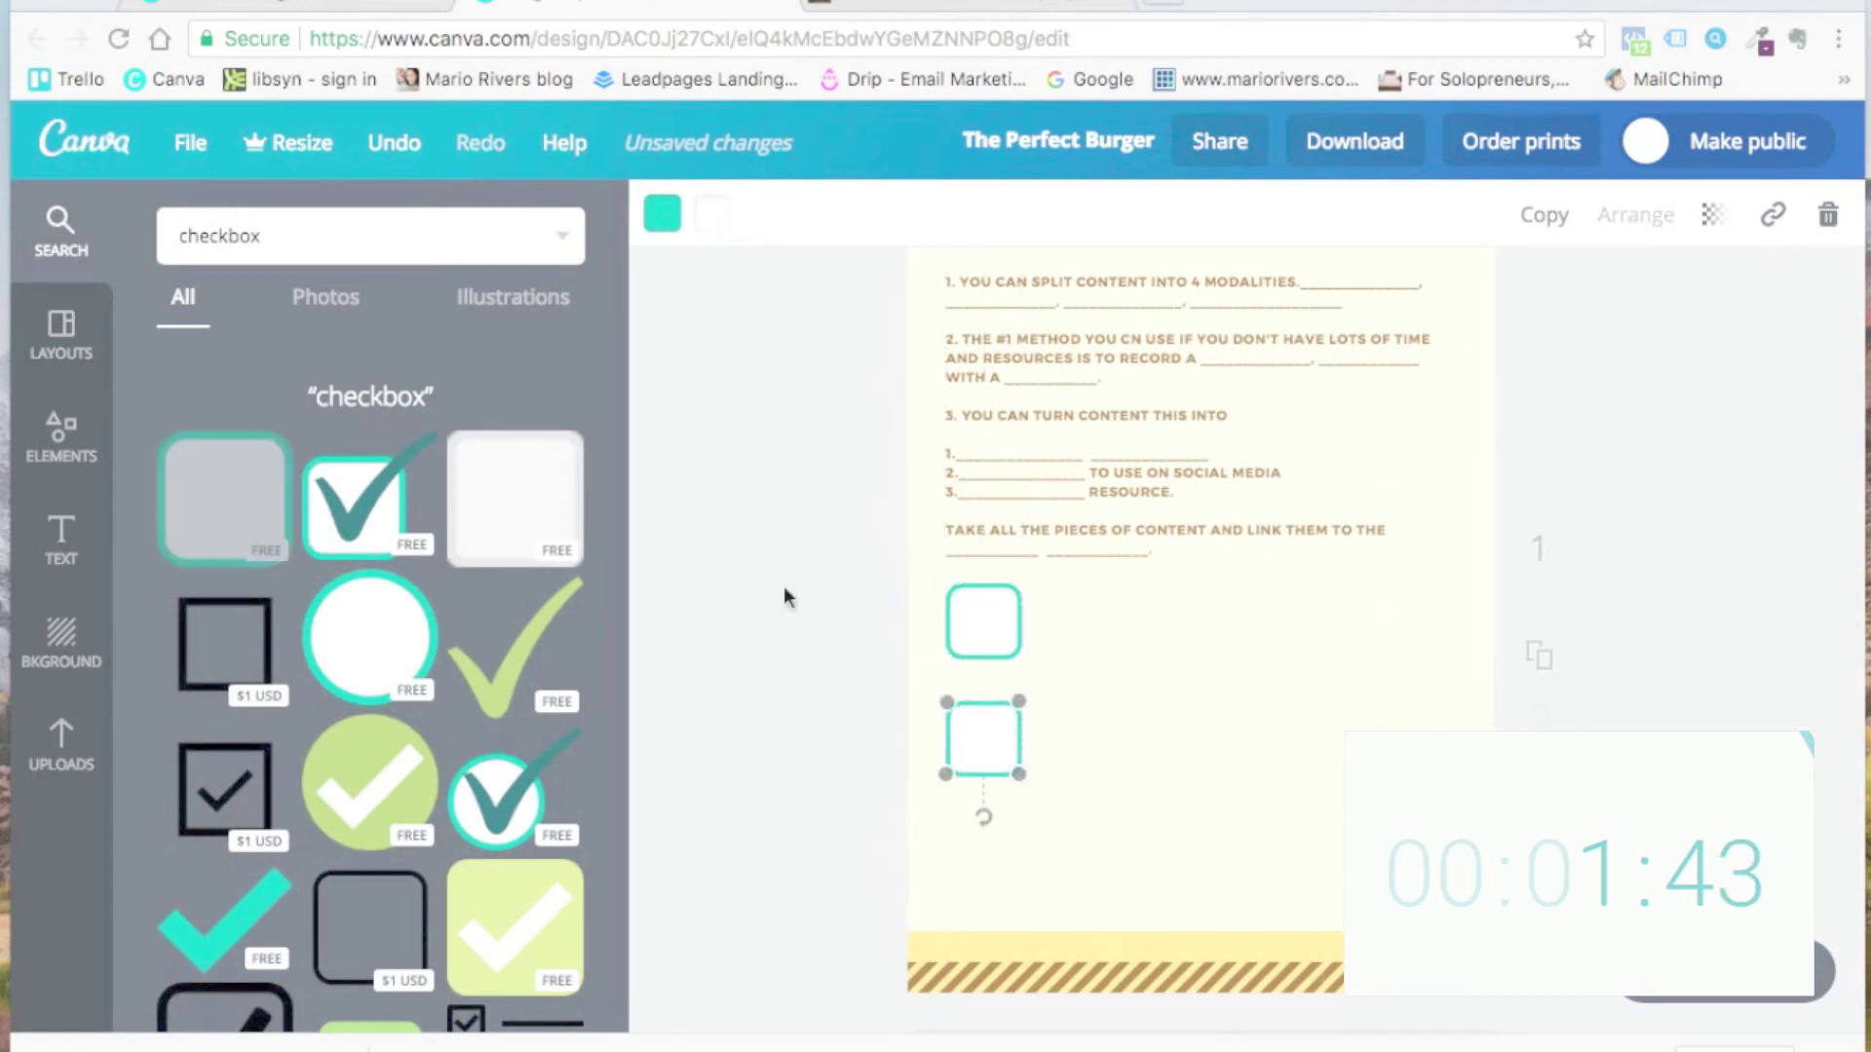
Step: Shrink one checkbox, delete the larger one, and duplicate it into a column of three
left_click(989, 624)
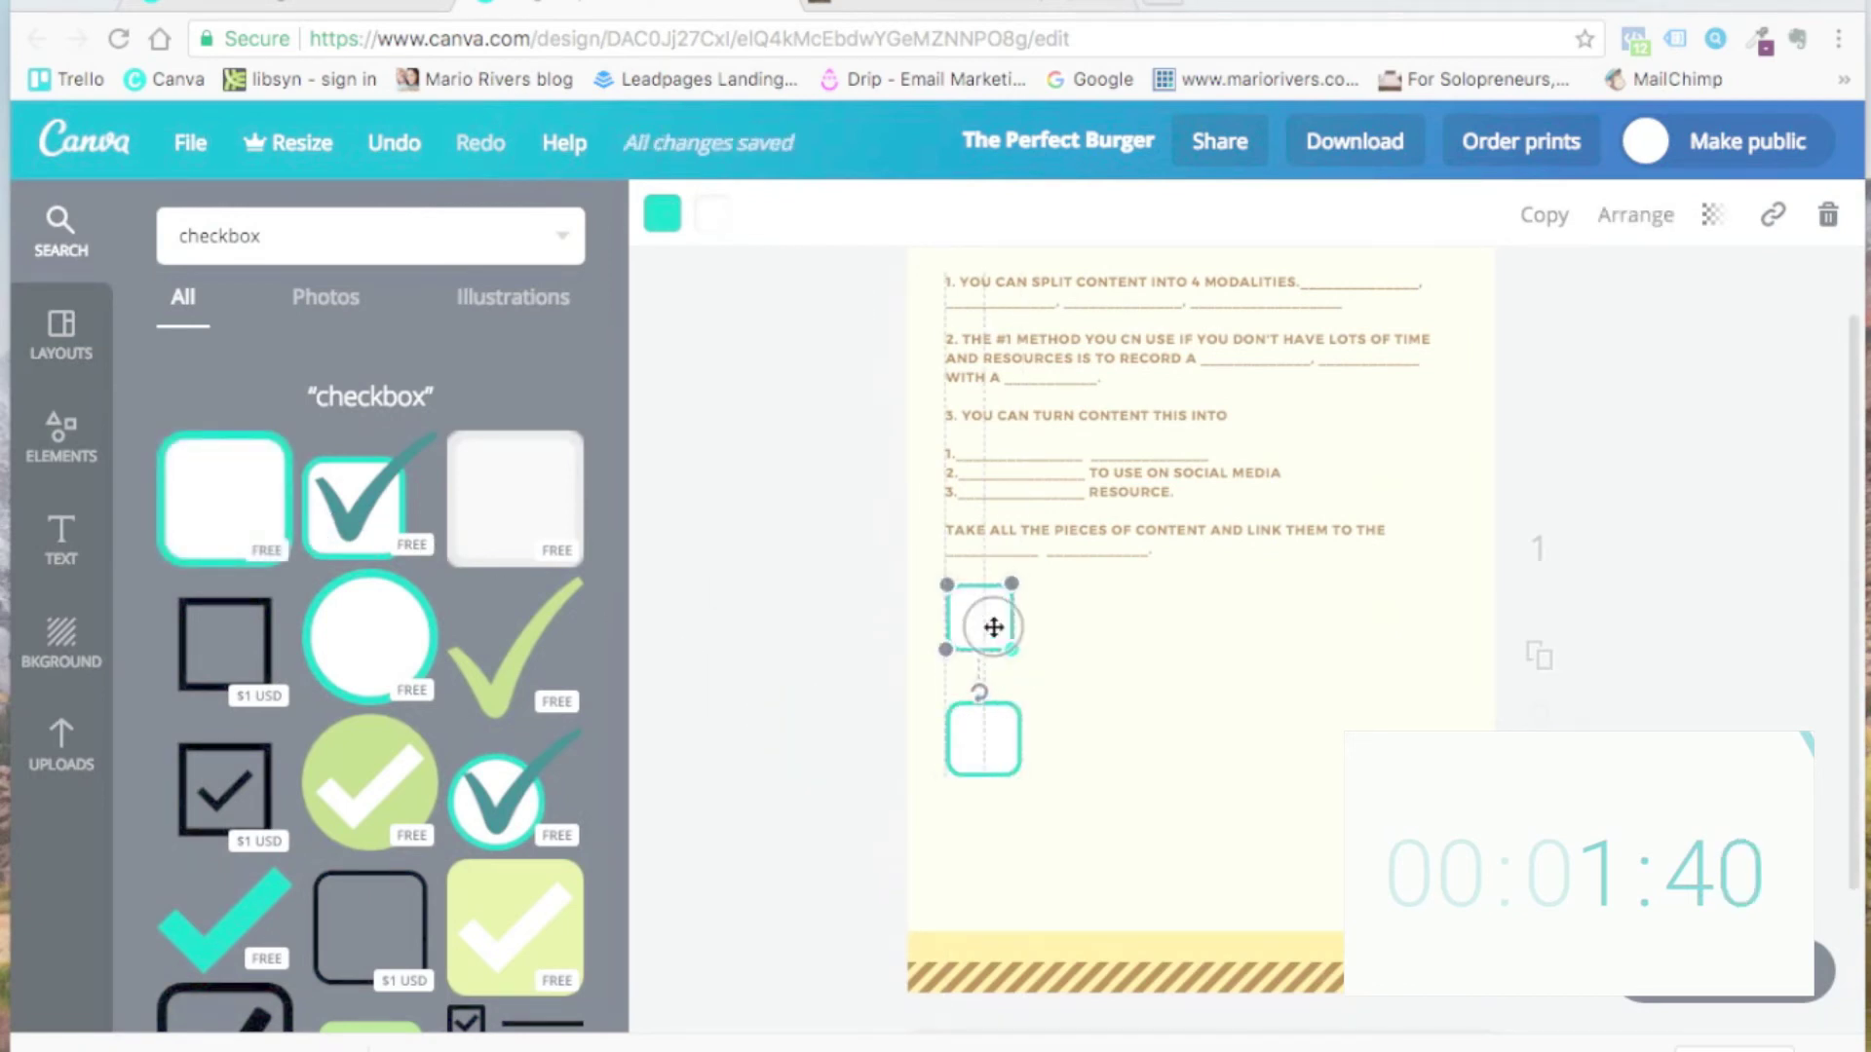
left_click_drag(1012, 649, 977, 616)
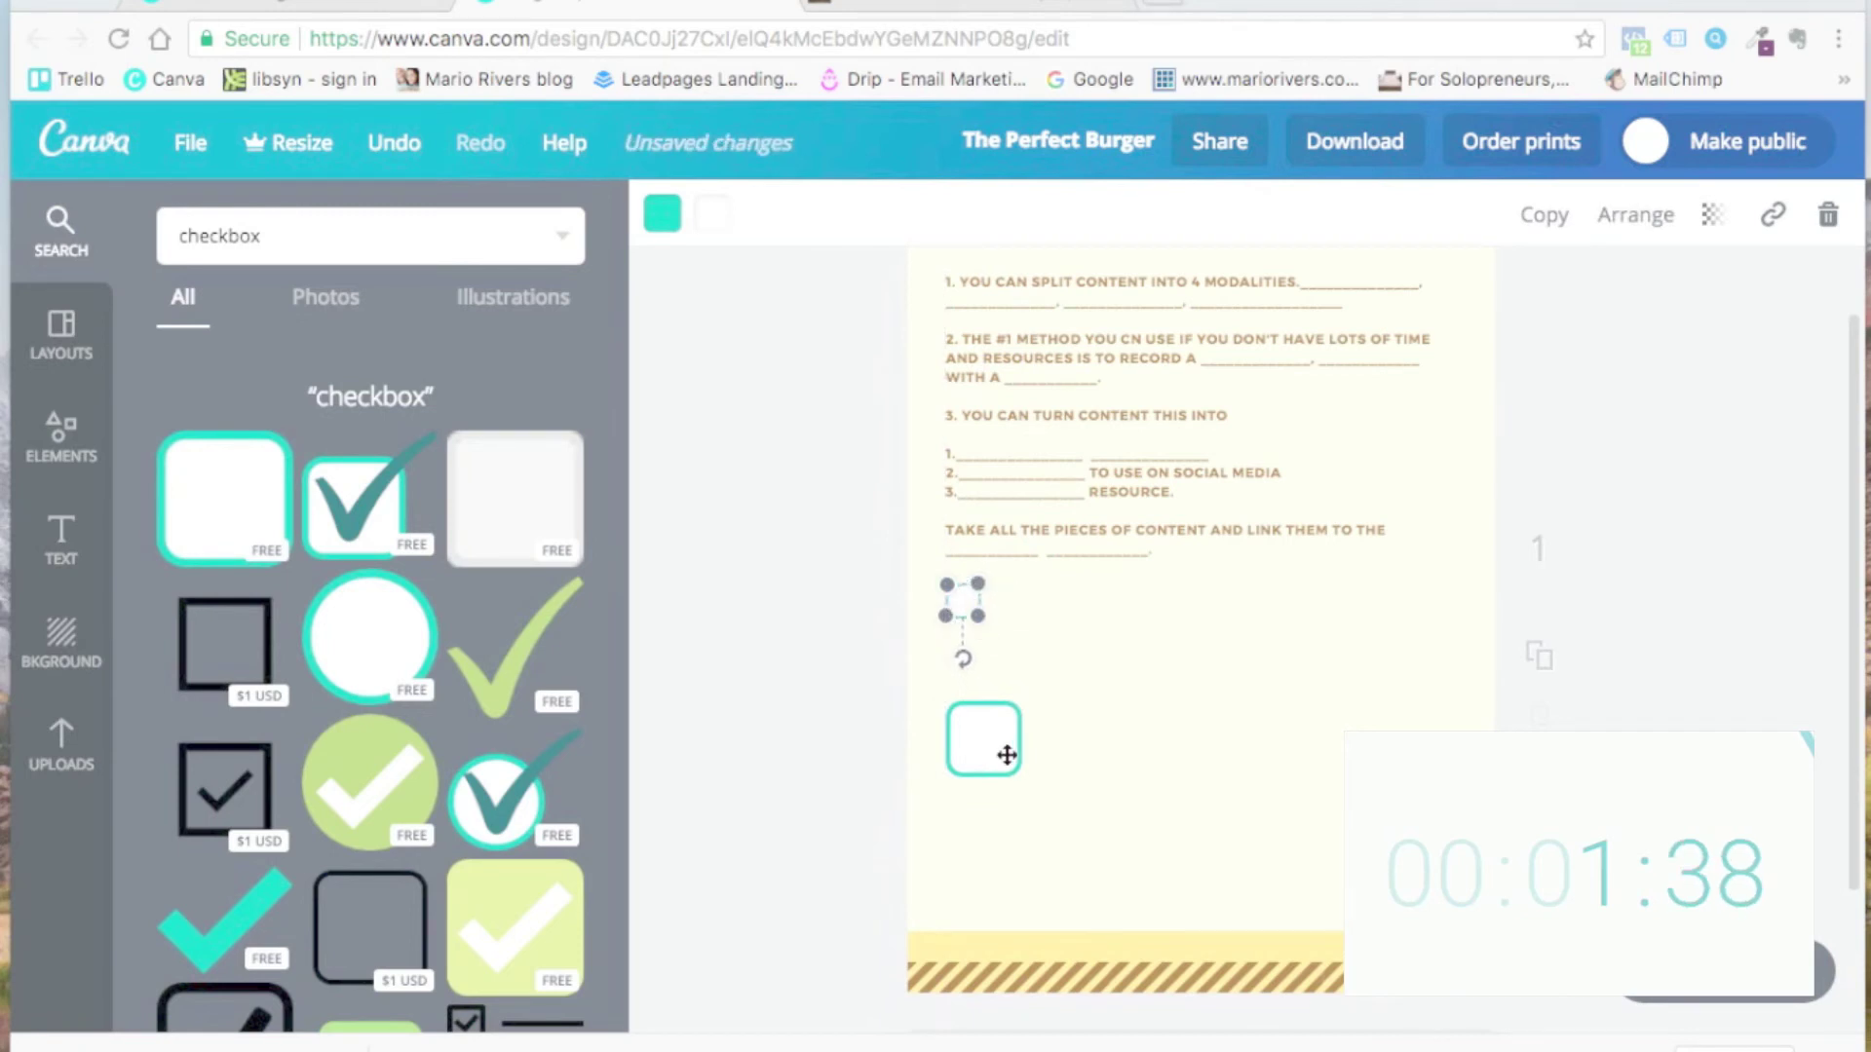
key("Delete")
left_click(969, 597)
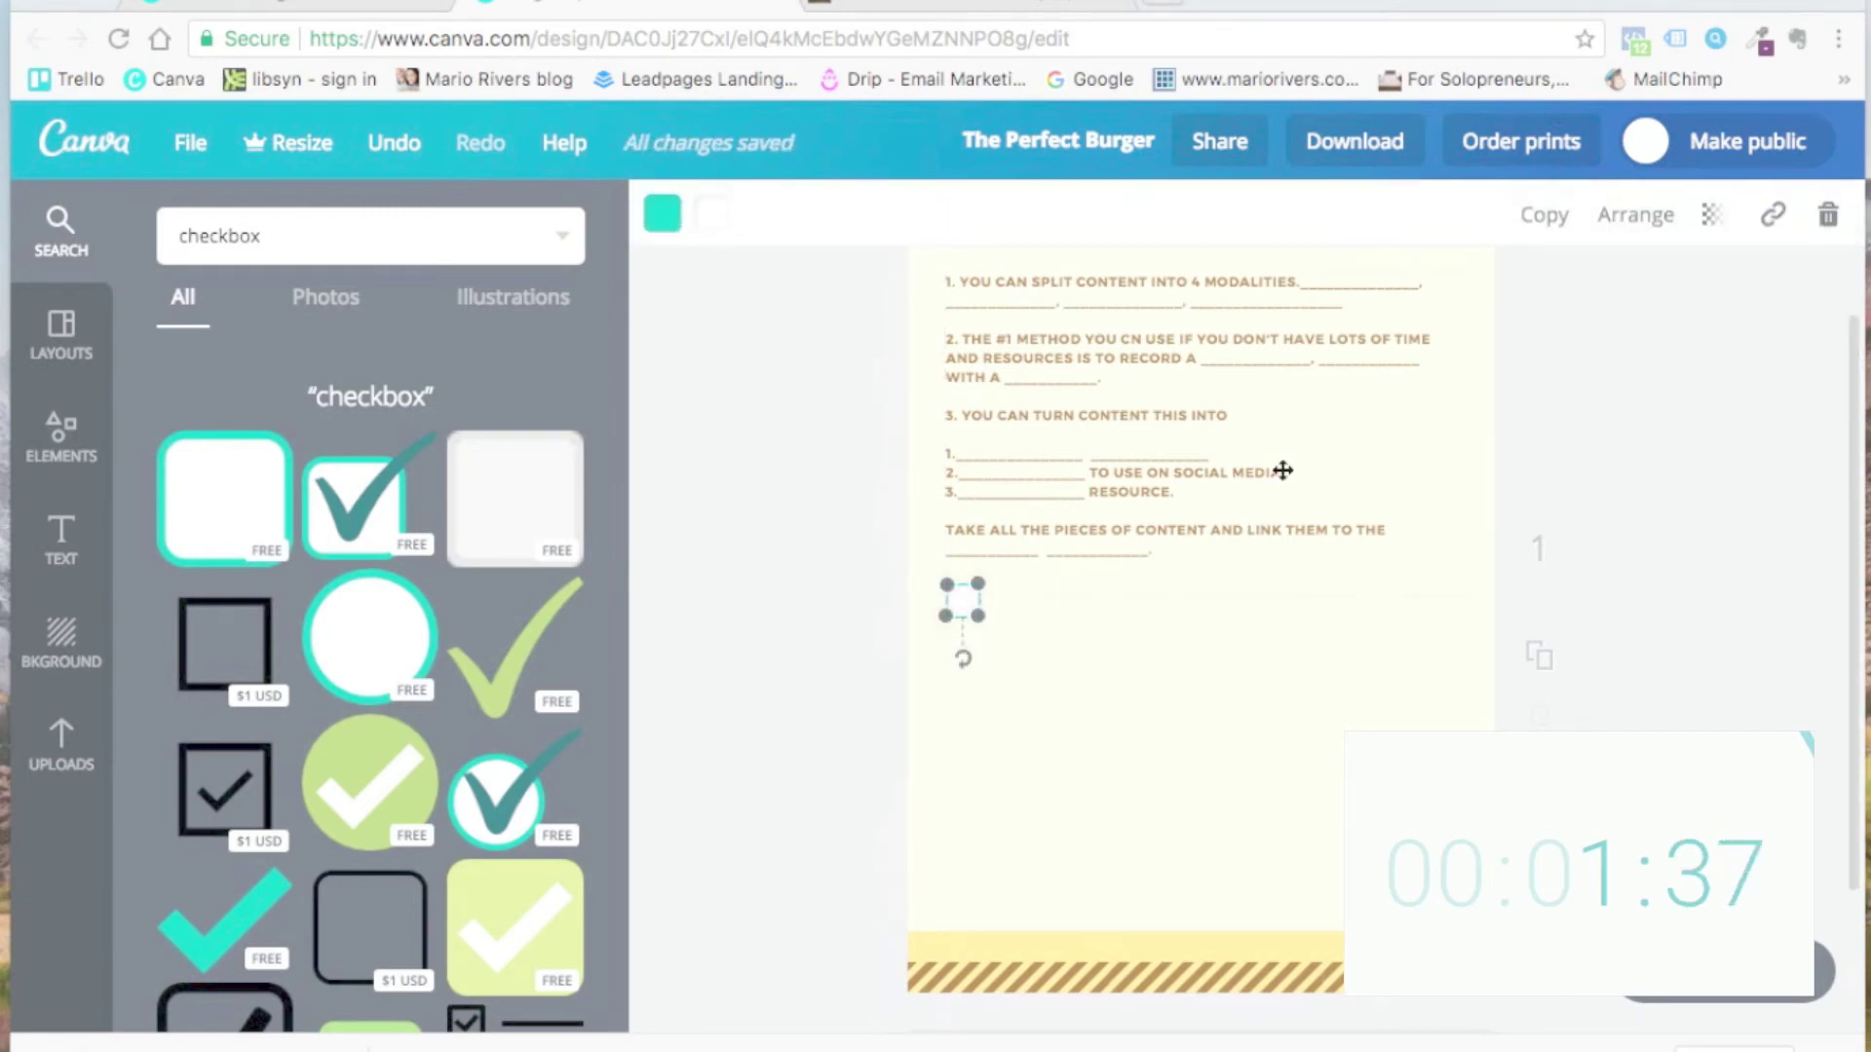
left_click(1543, 214)
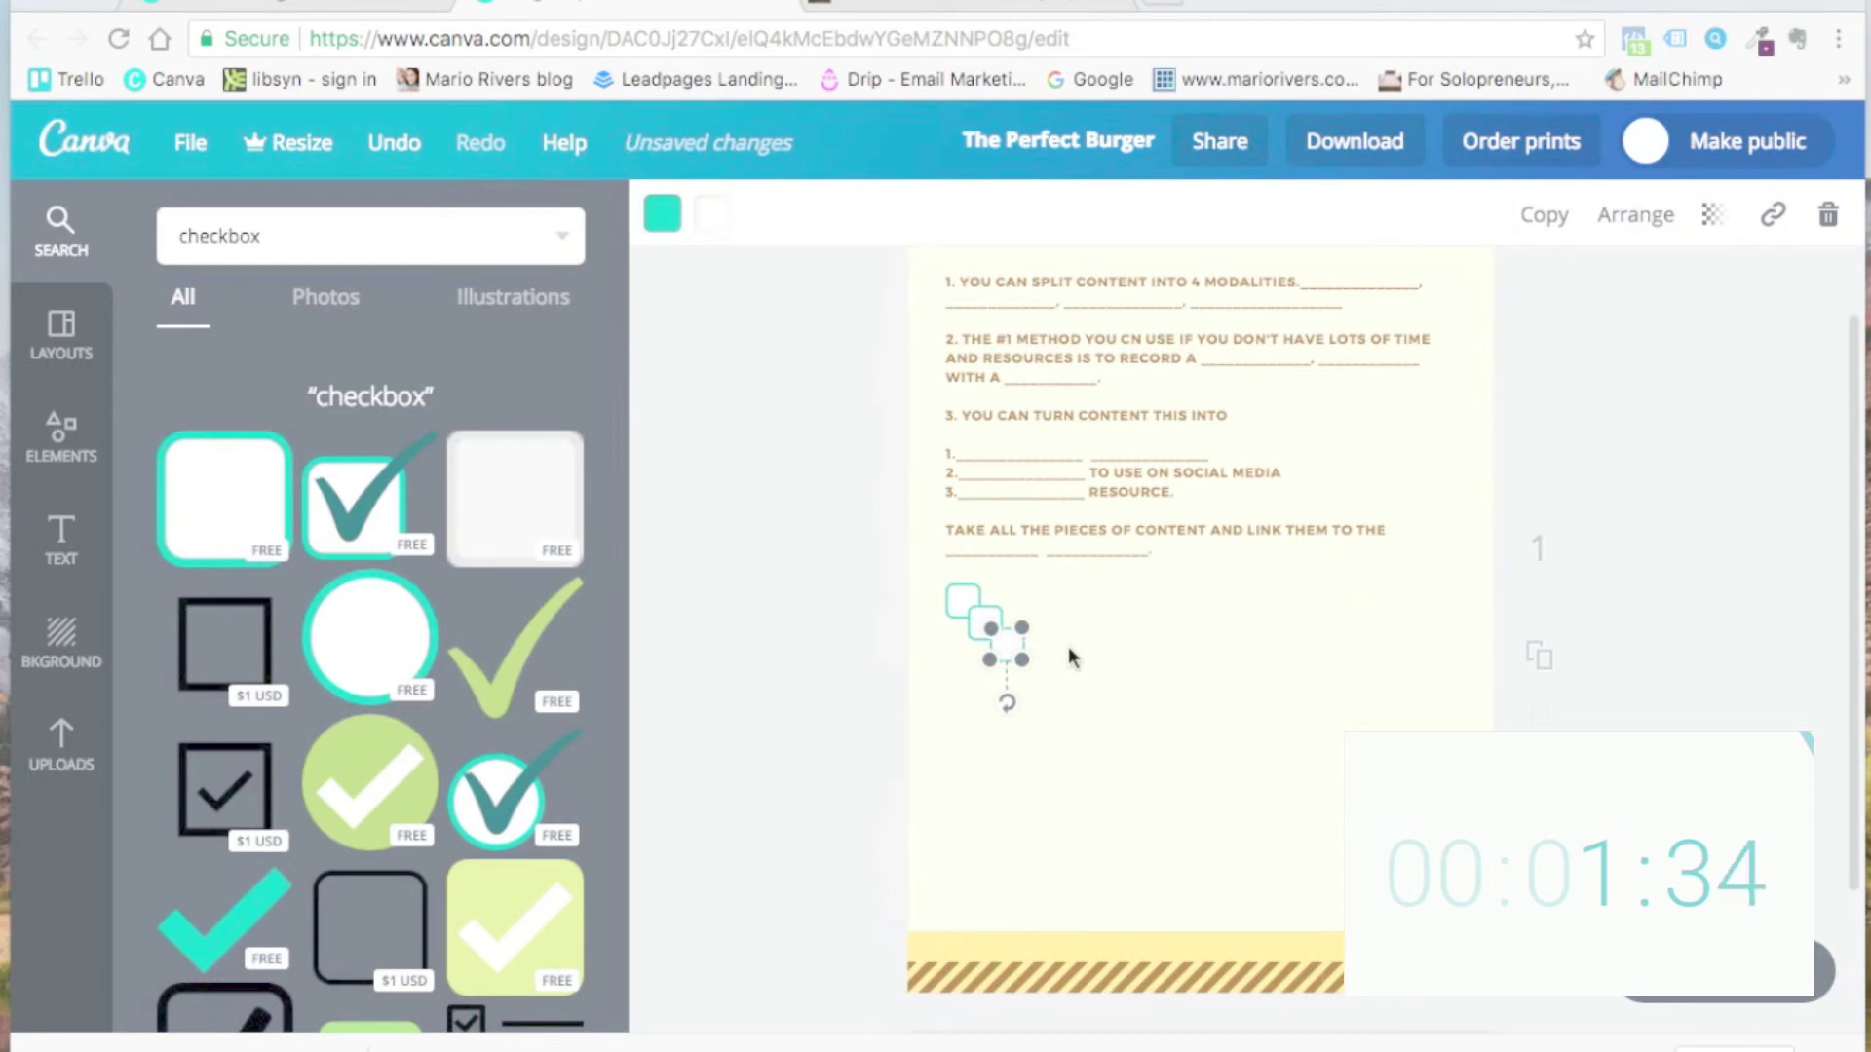
left_click_drag(1004, 641, 968, 744)
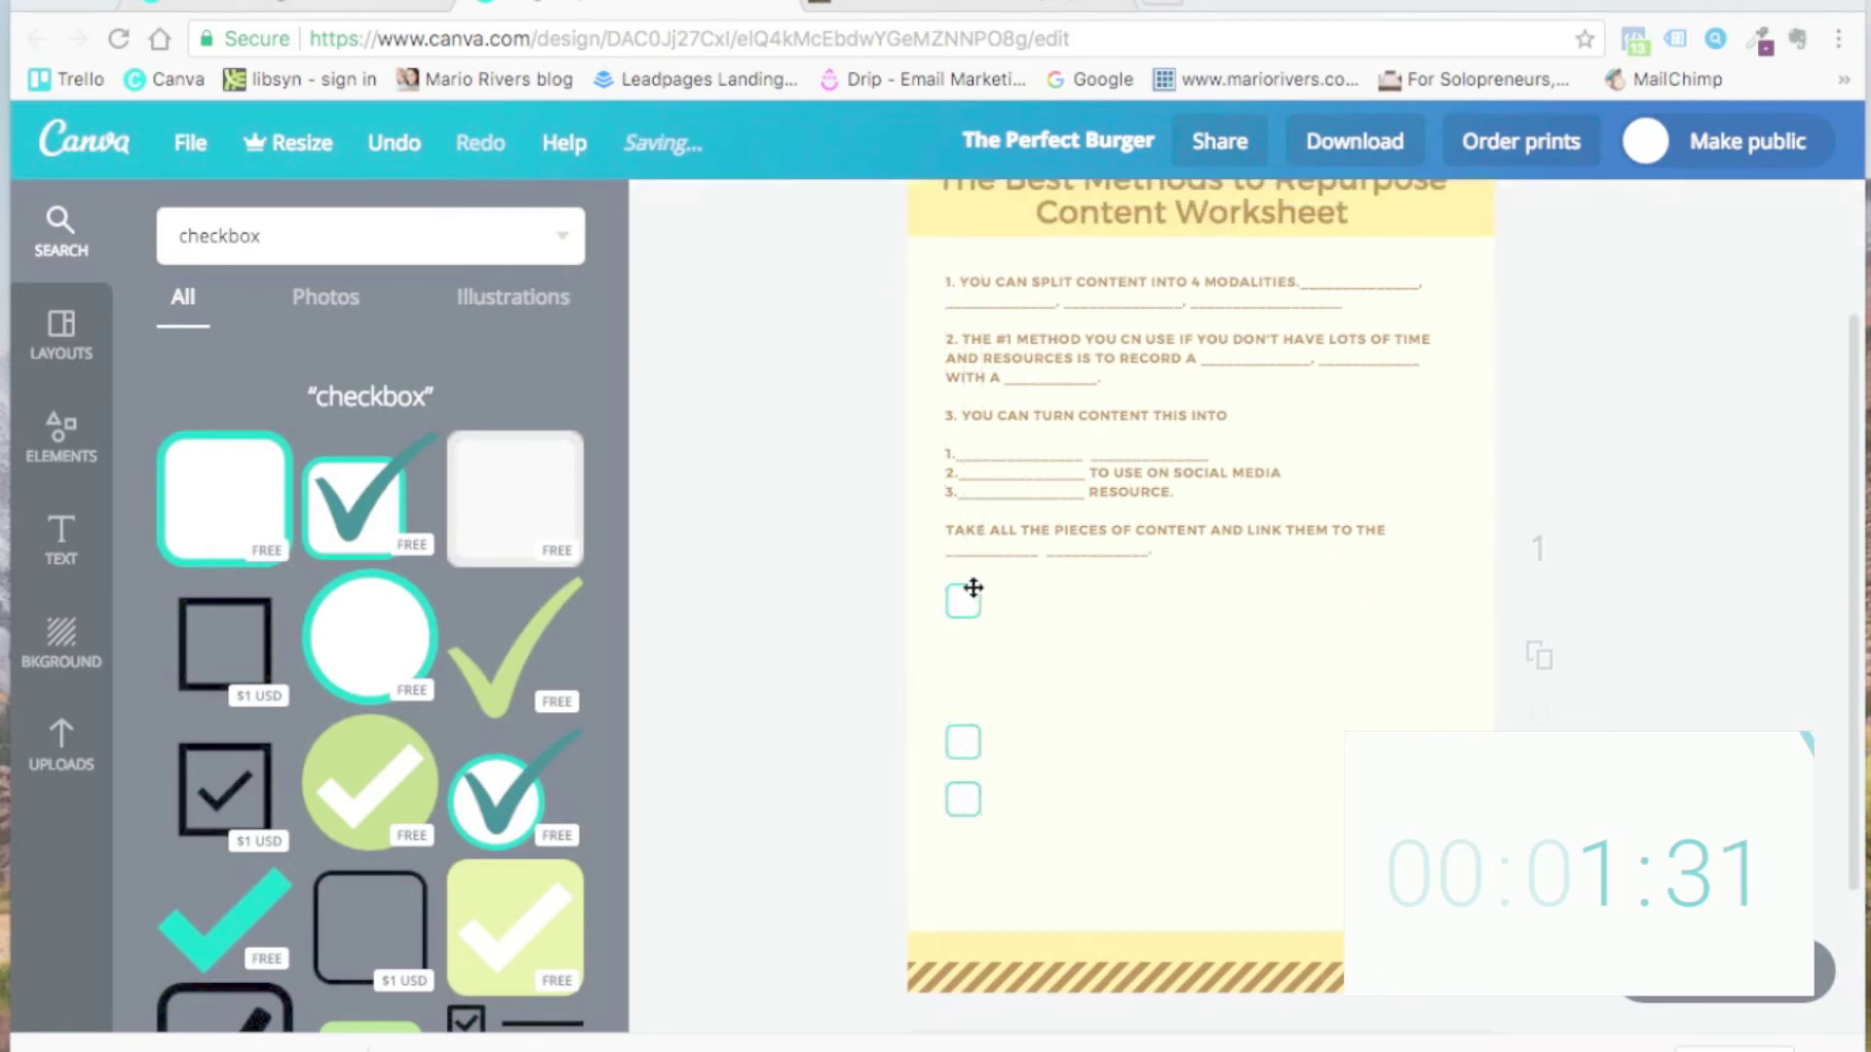
left_click_drag(974, 589, 968, 669)
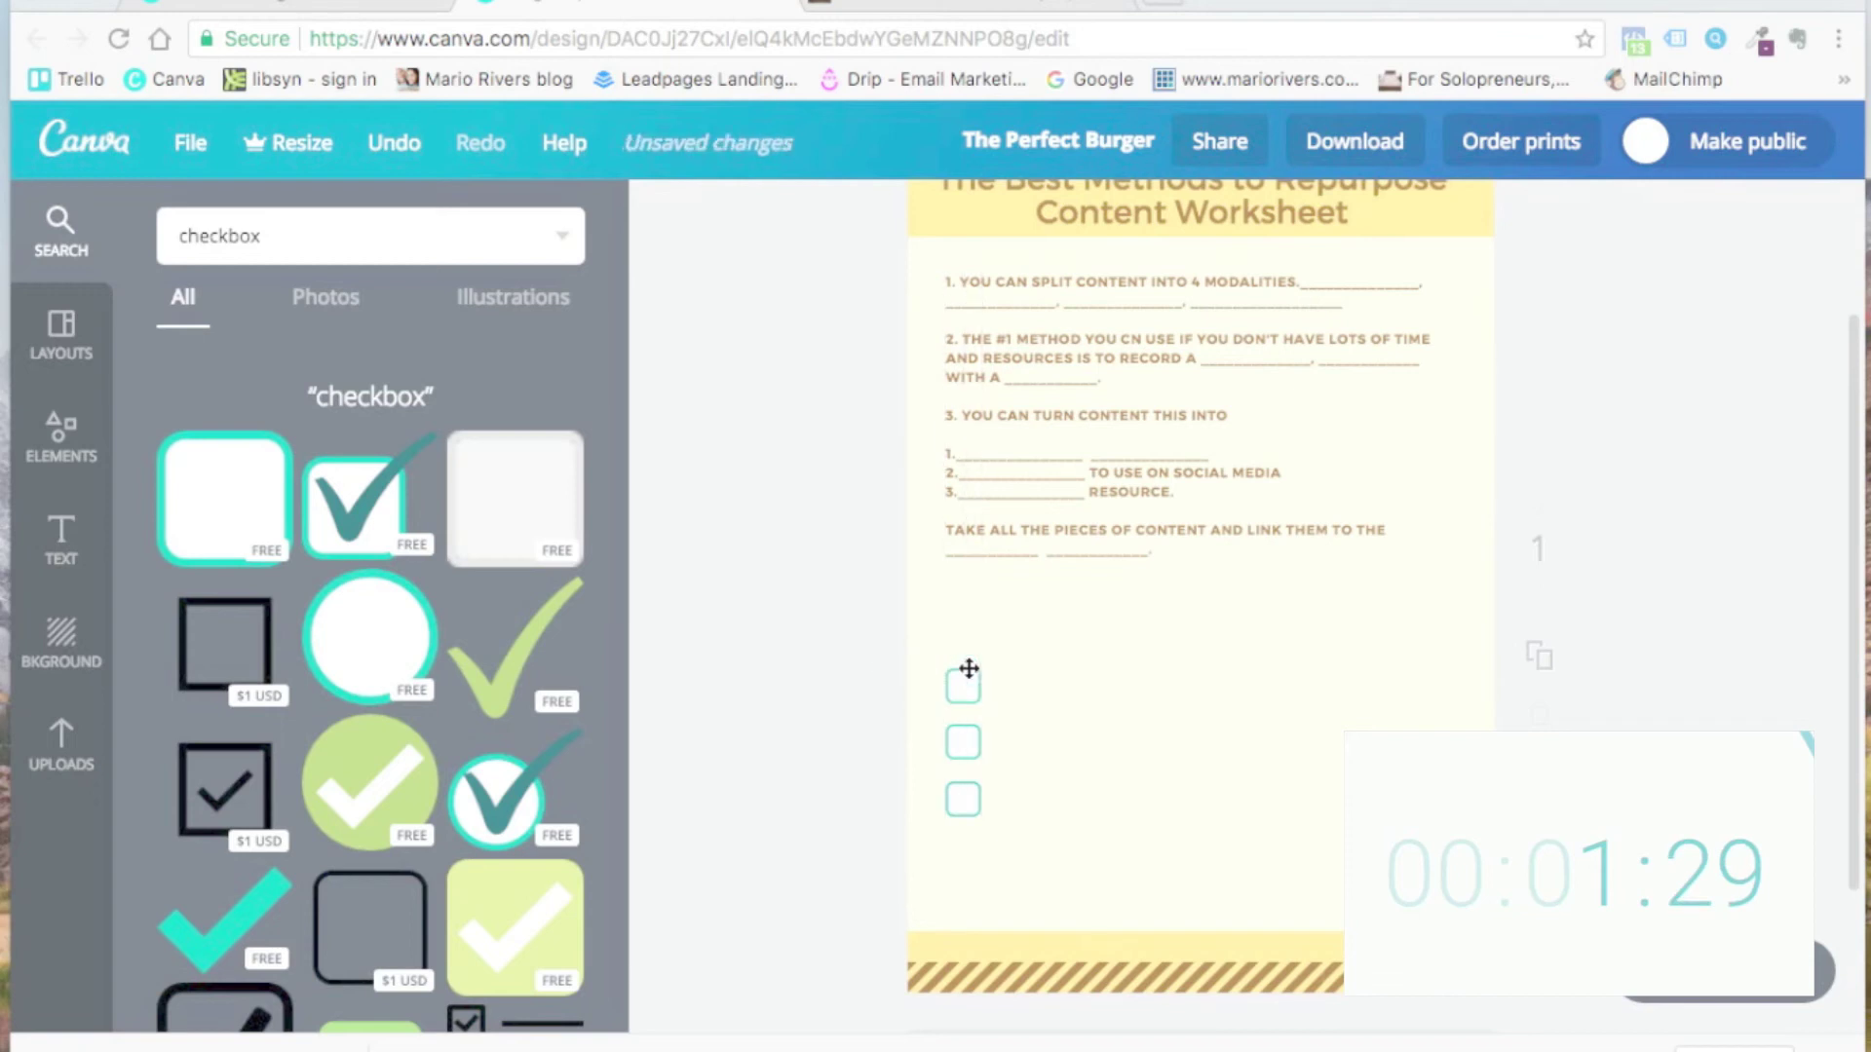
Step: Duplicate the worksheet title above the checkboxes and retype it as 'Tips to remember'
scroll(1190, 439, "up", 2)
left_click(1206, 251)
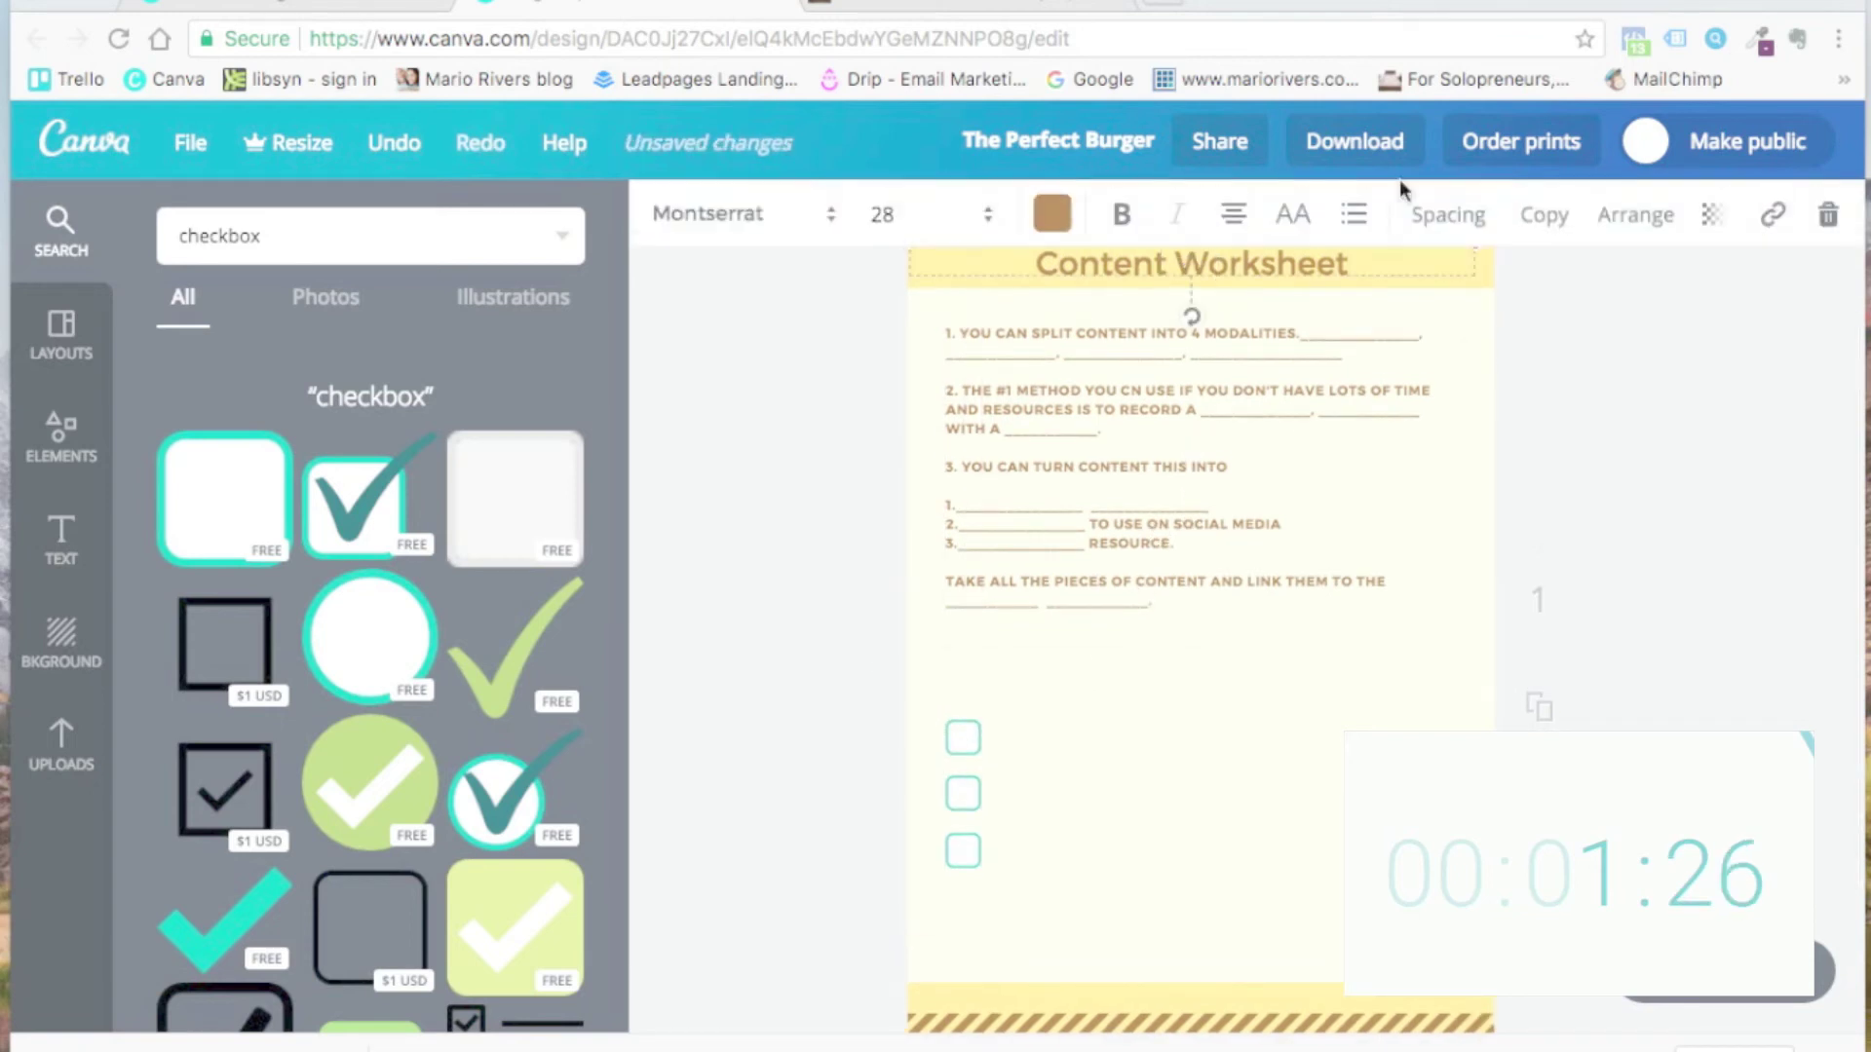
left_click(1544, 214)
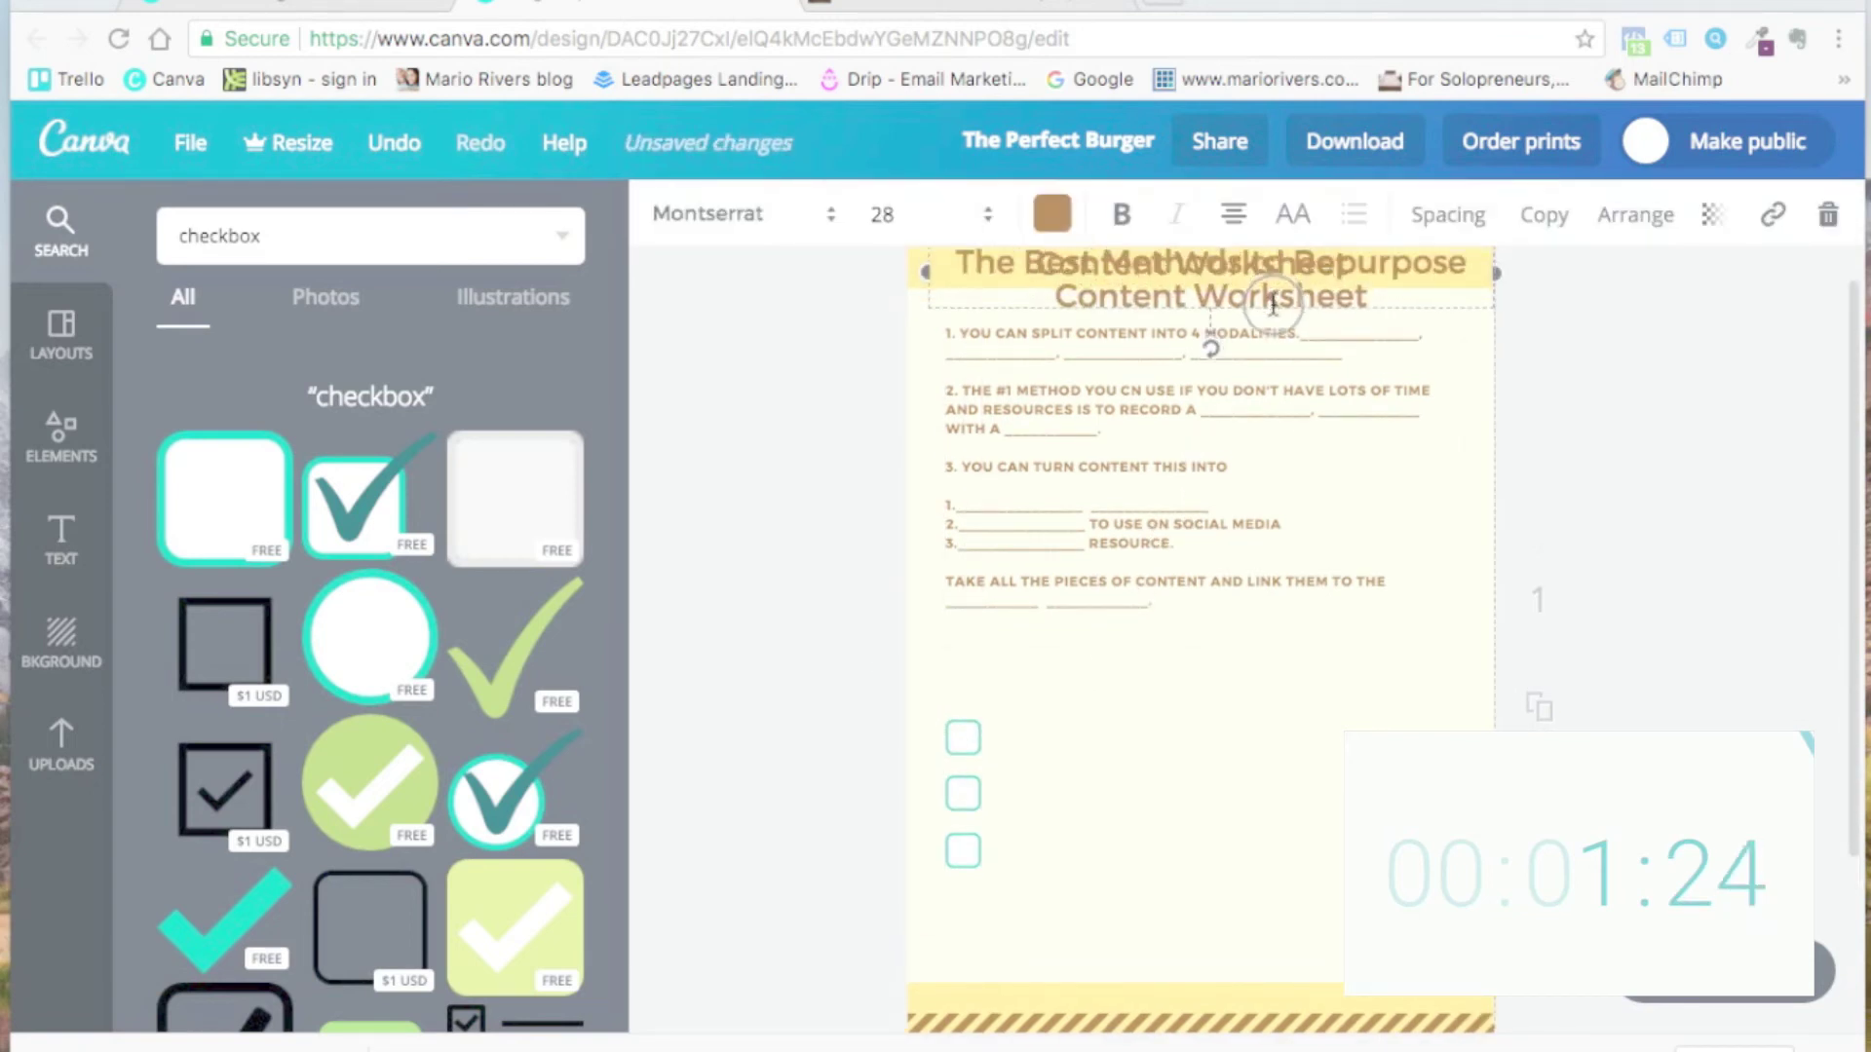
left_click_drag(1273, 305, 938, 663)
type("tip")
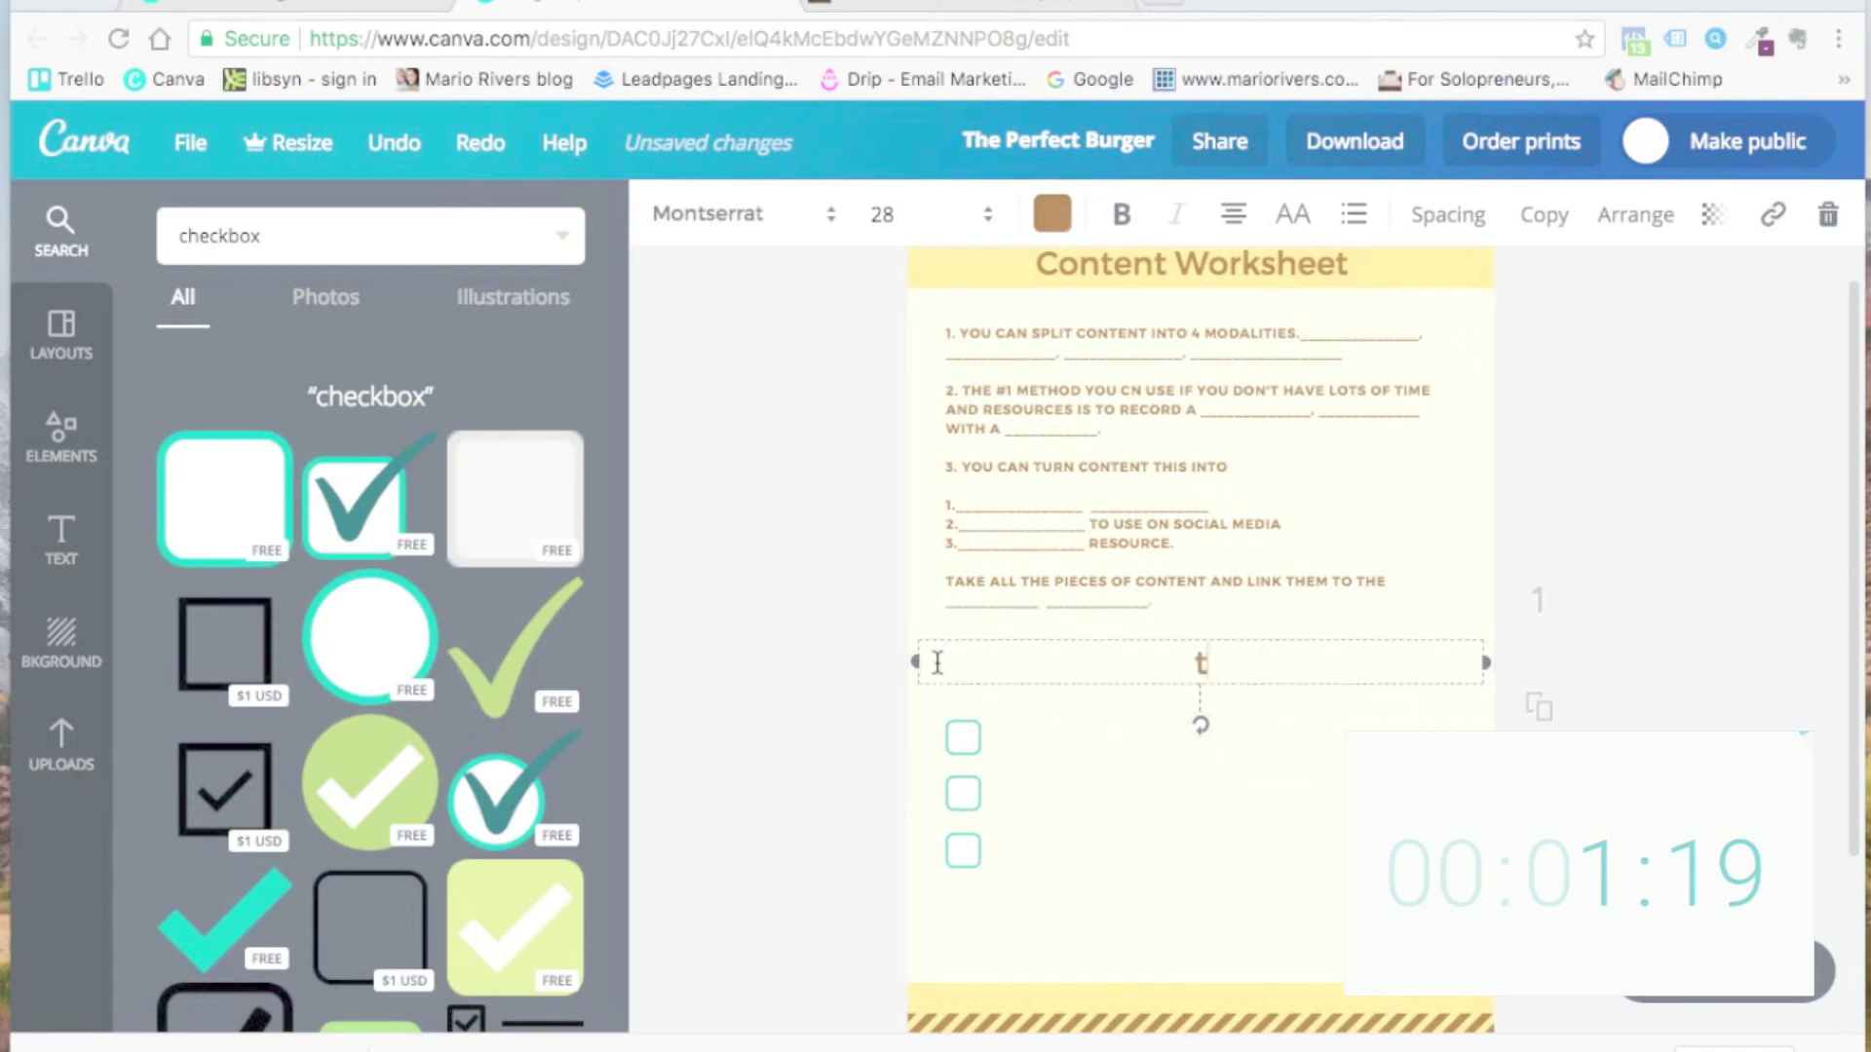
key("BackSpace")
key("BackSpace")
key("BackSpace")
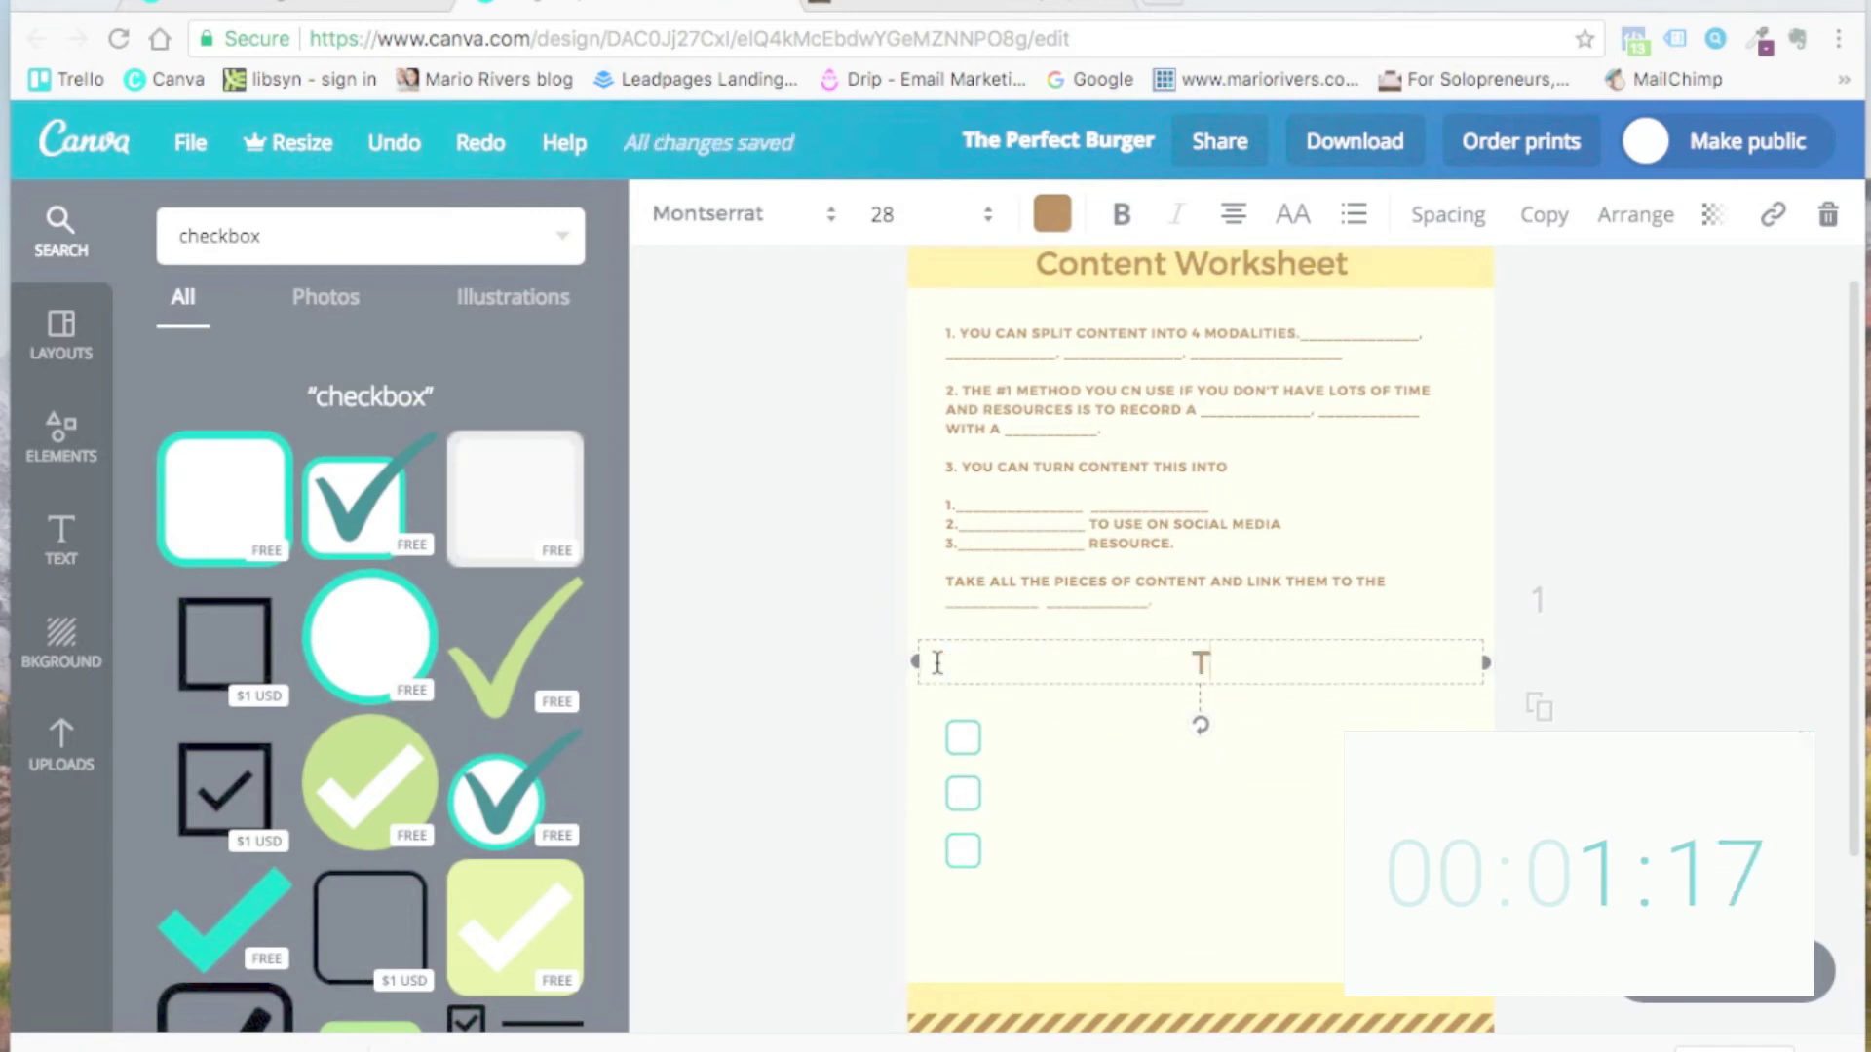
type("Tips to remember")
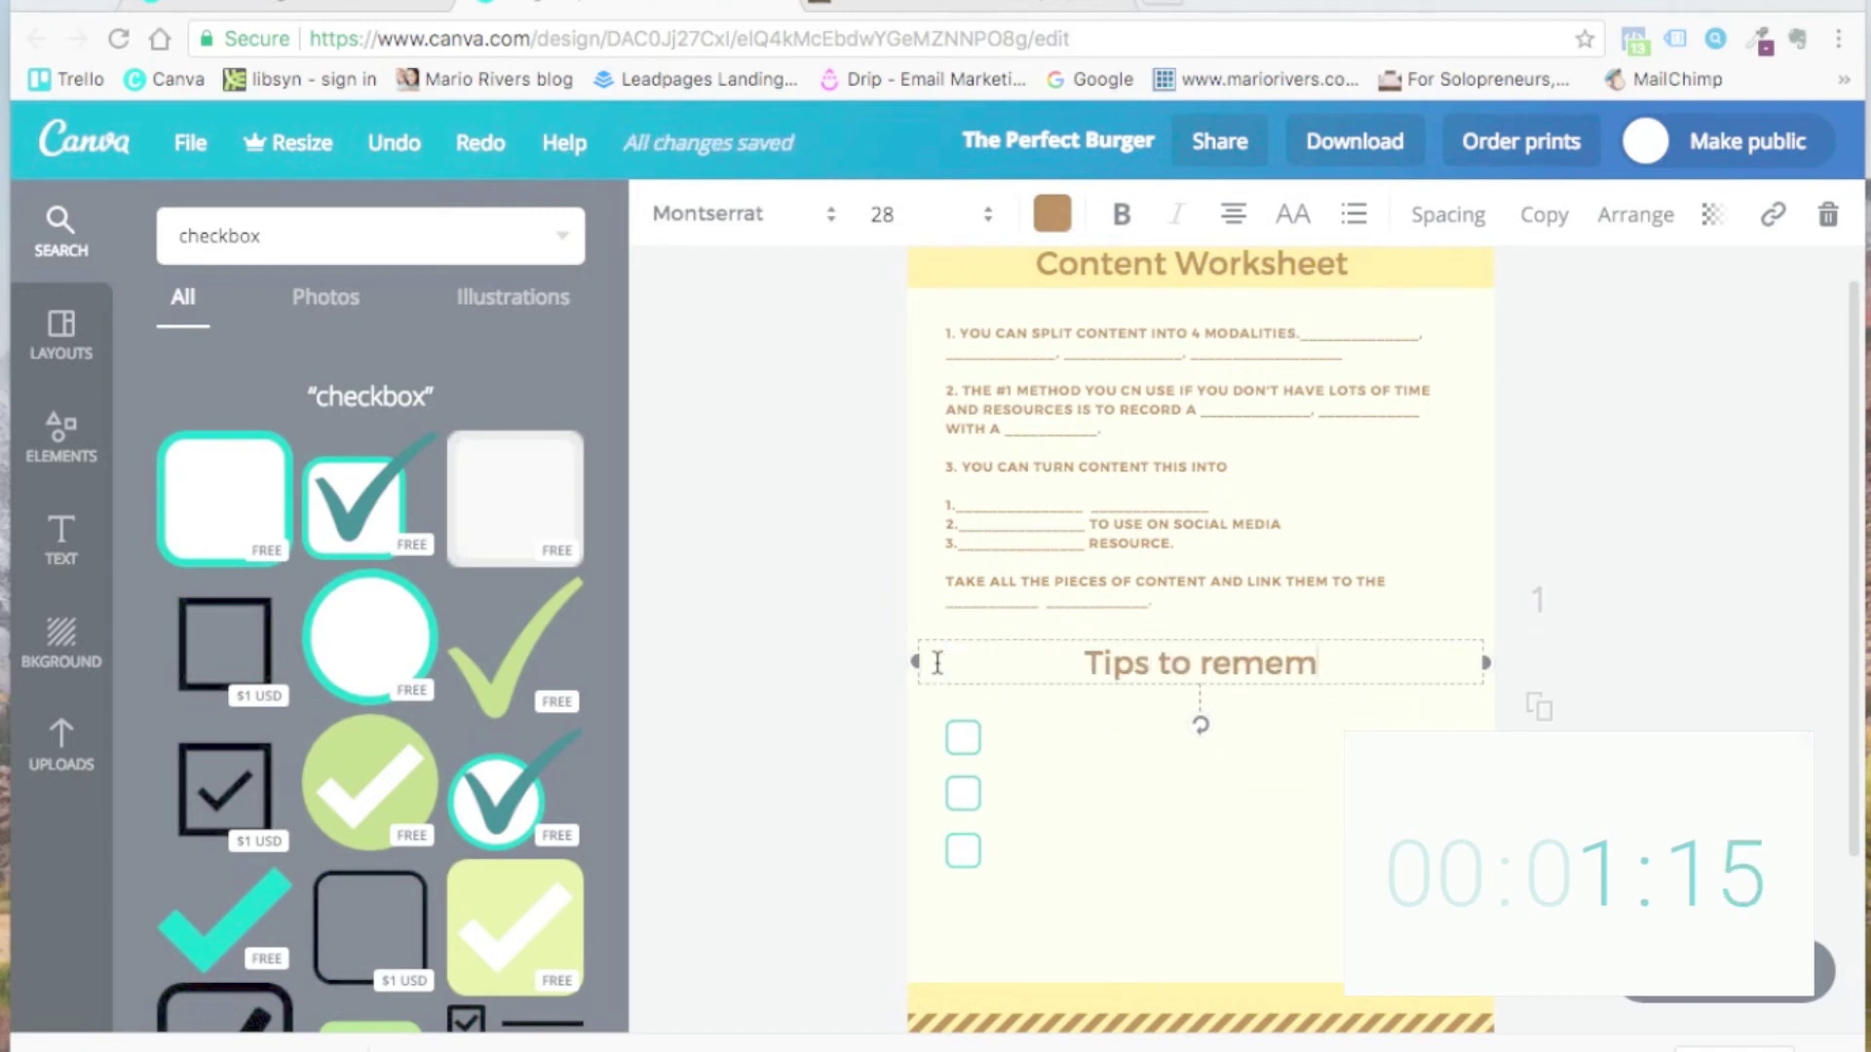
left_click(1253, 761)
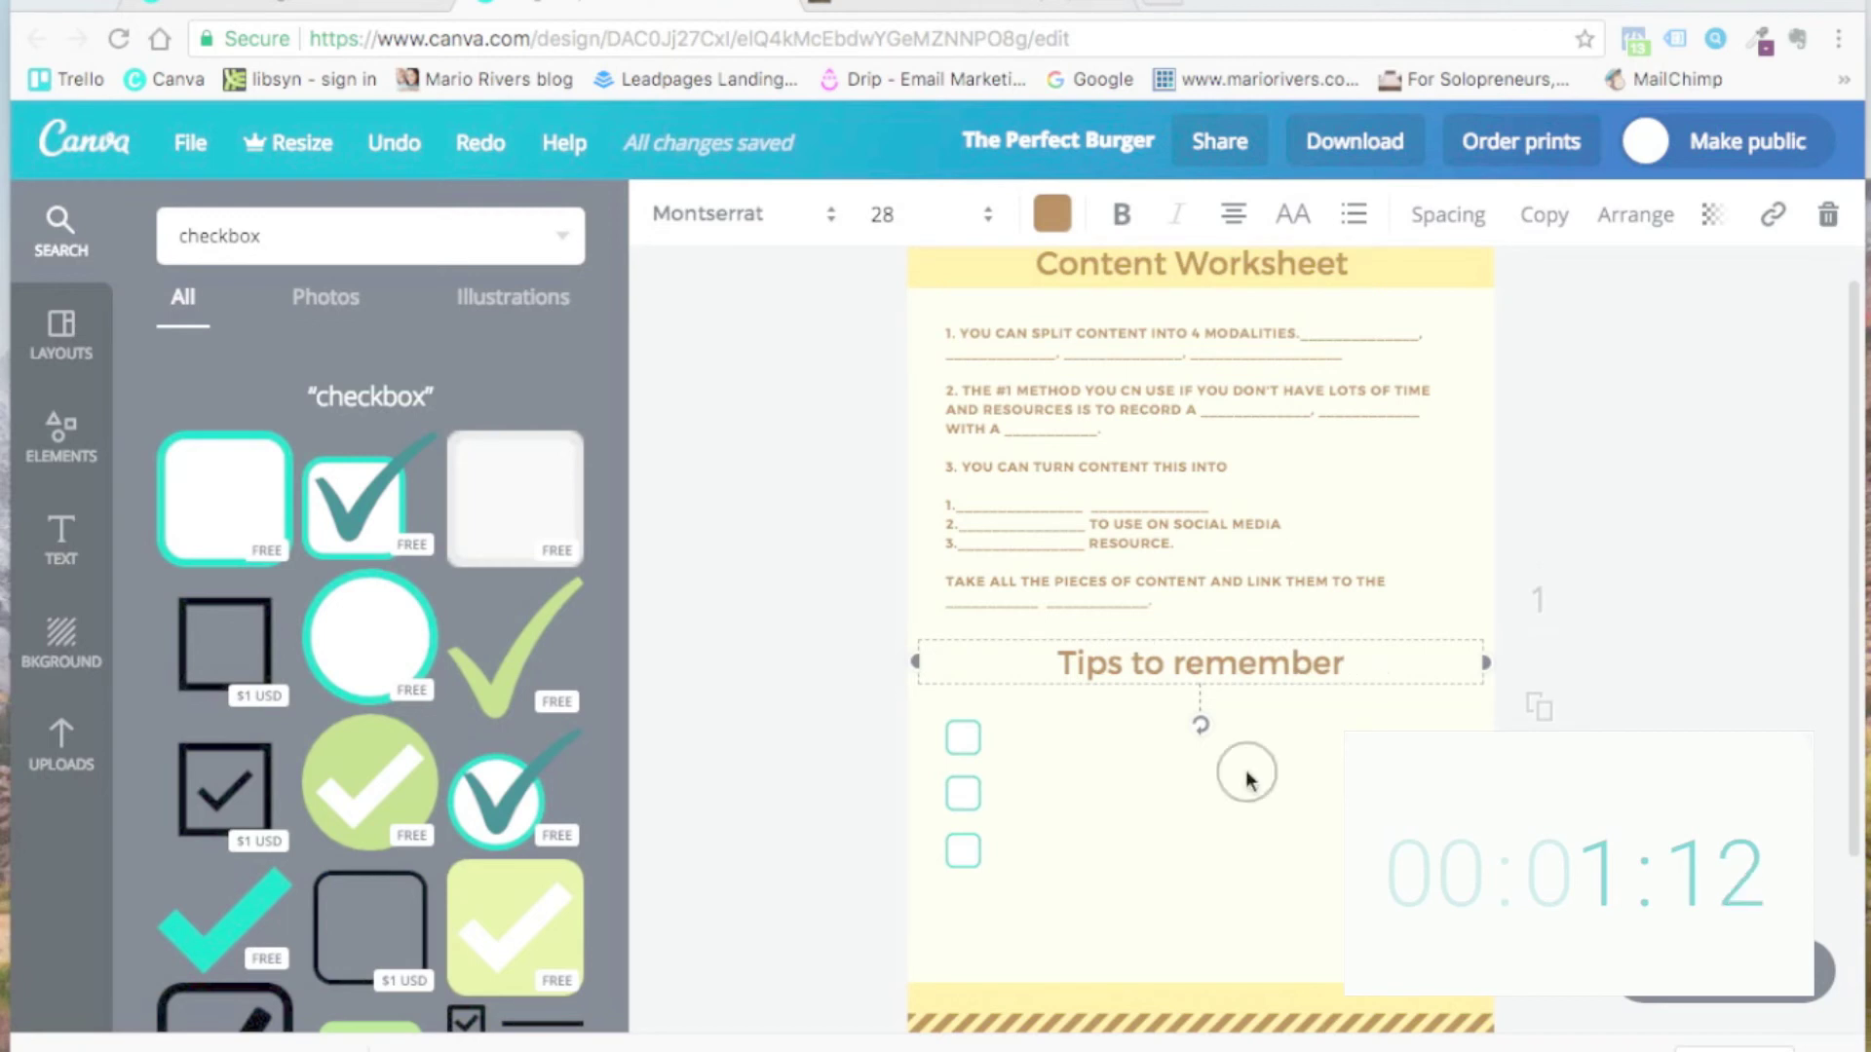
Step: Duplicate the questions text, move it down near the checkboxes, and replace its text with 'TIPS'
left_click(1059, 336)
left_click(1544, 214)
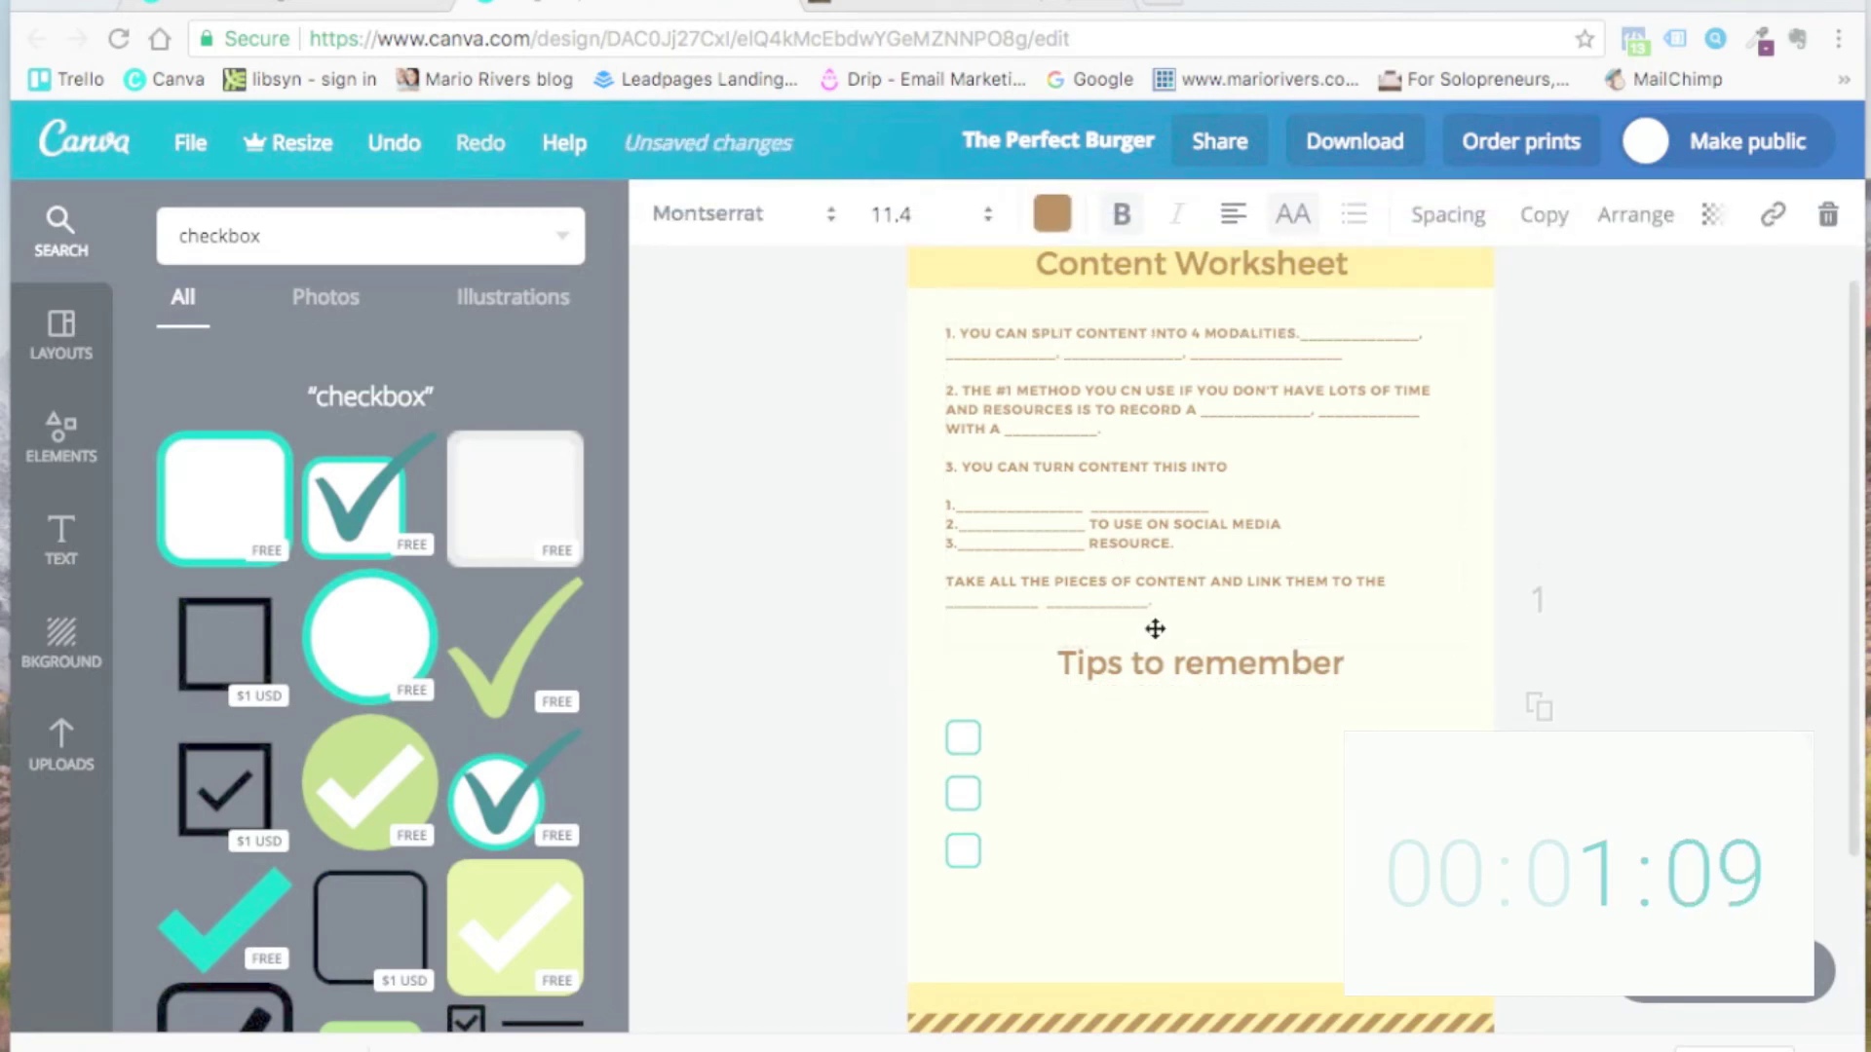
left_click_drag(1230, 342, 1232, 588)
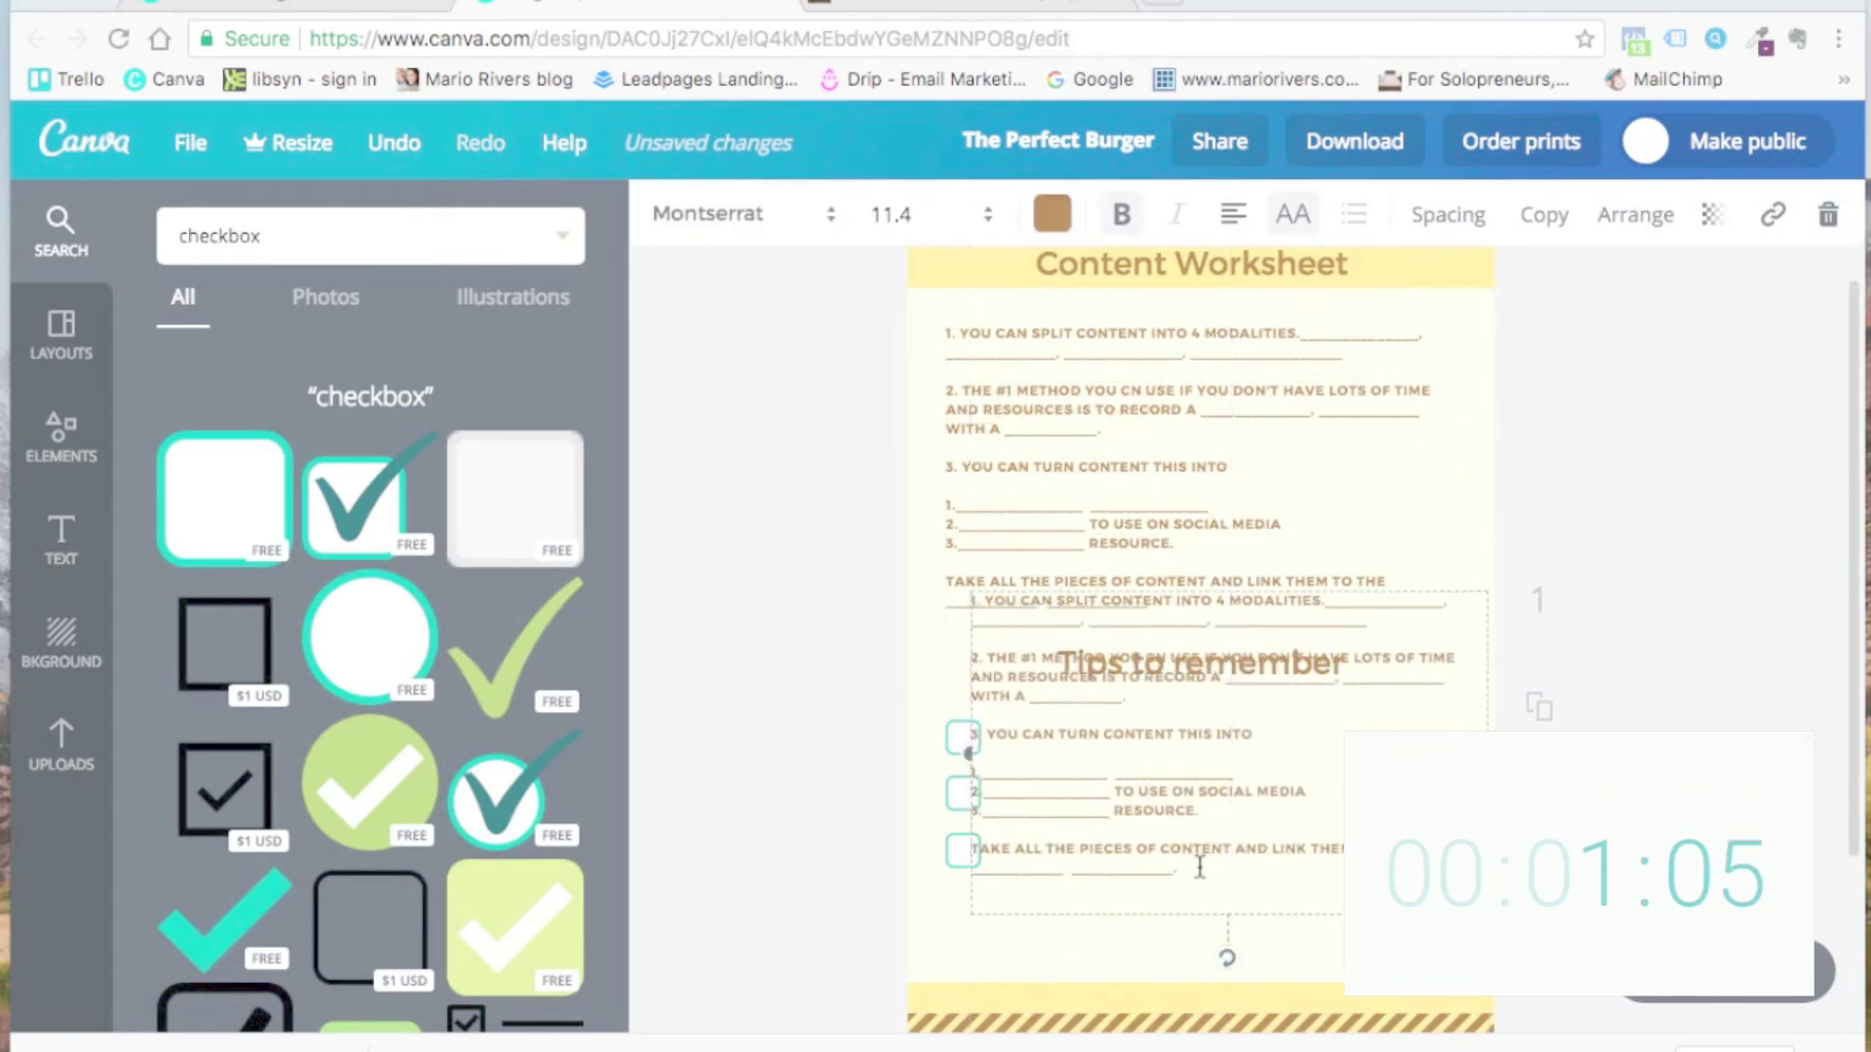
left_click_drag(1204, 871, 972, 595)
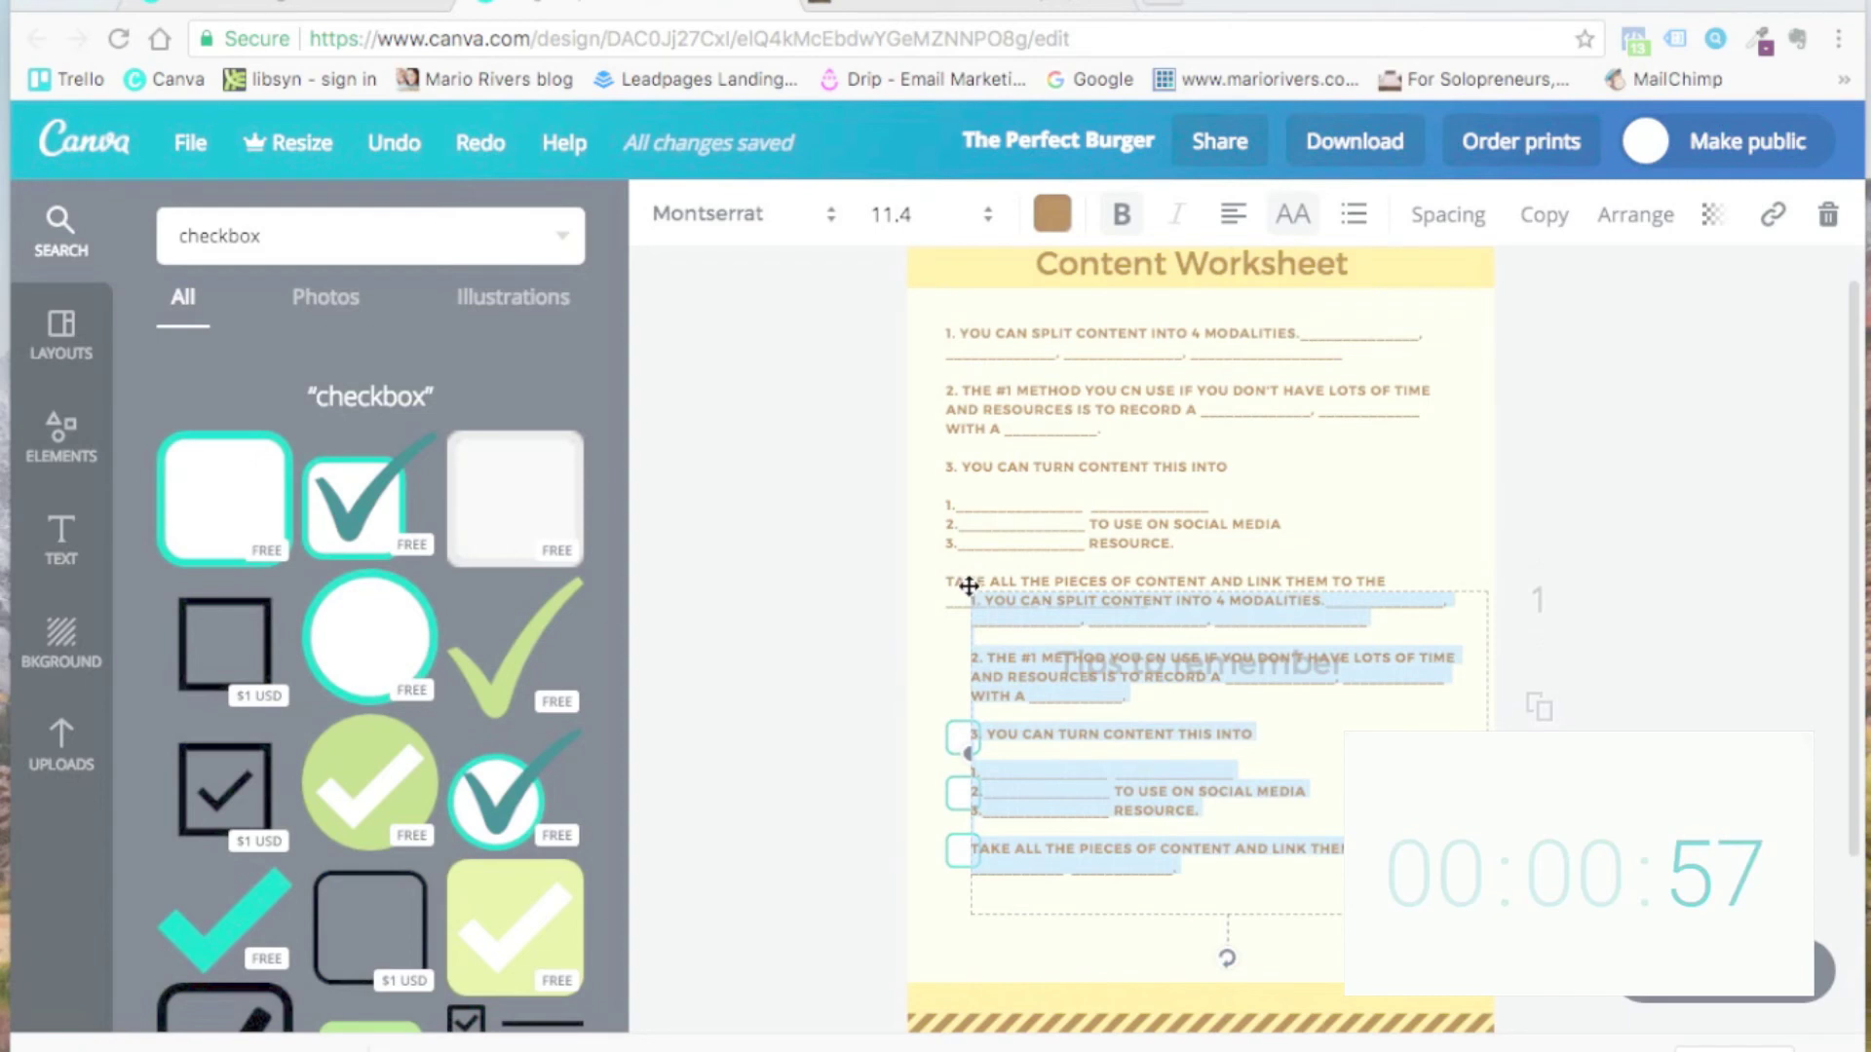
type("TIPS #1")
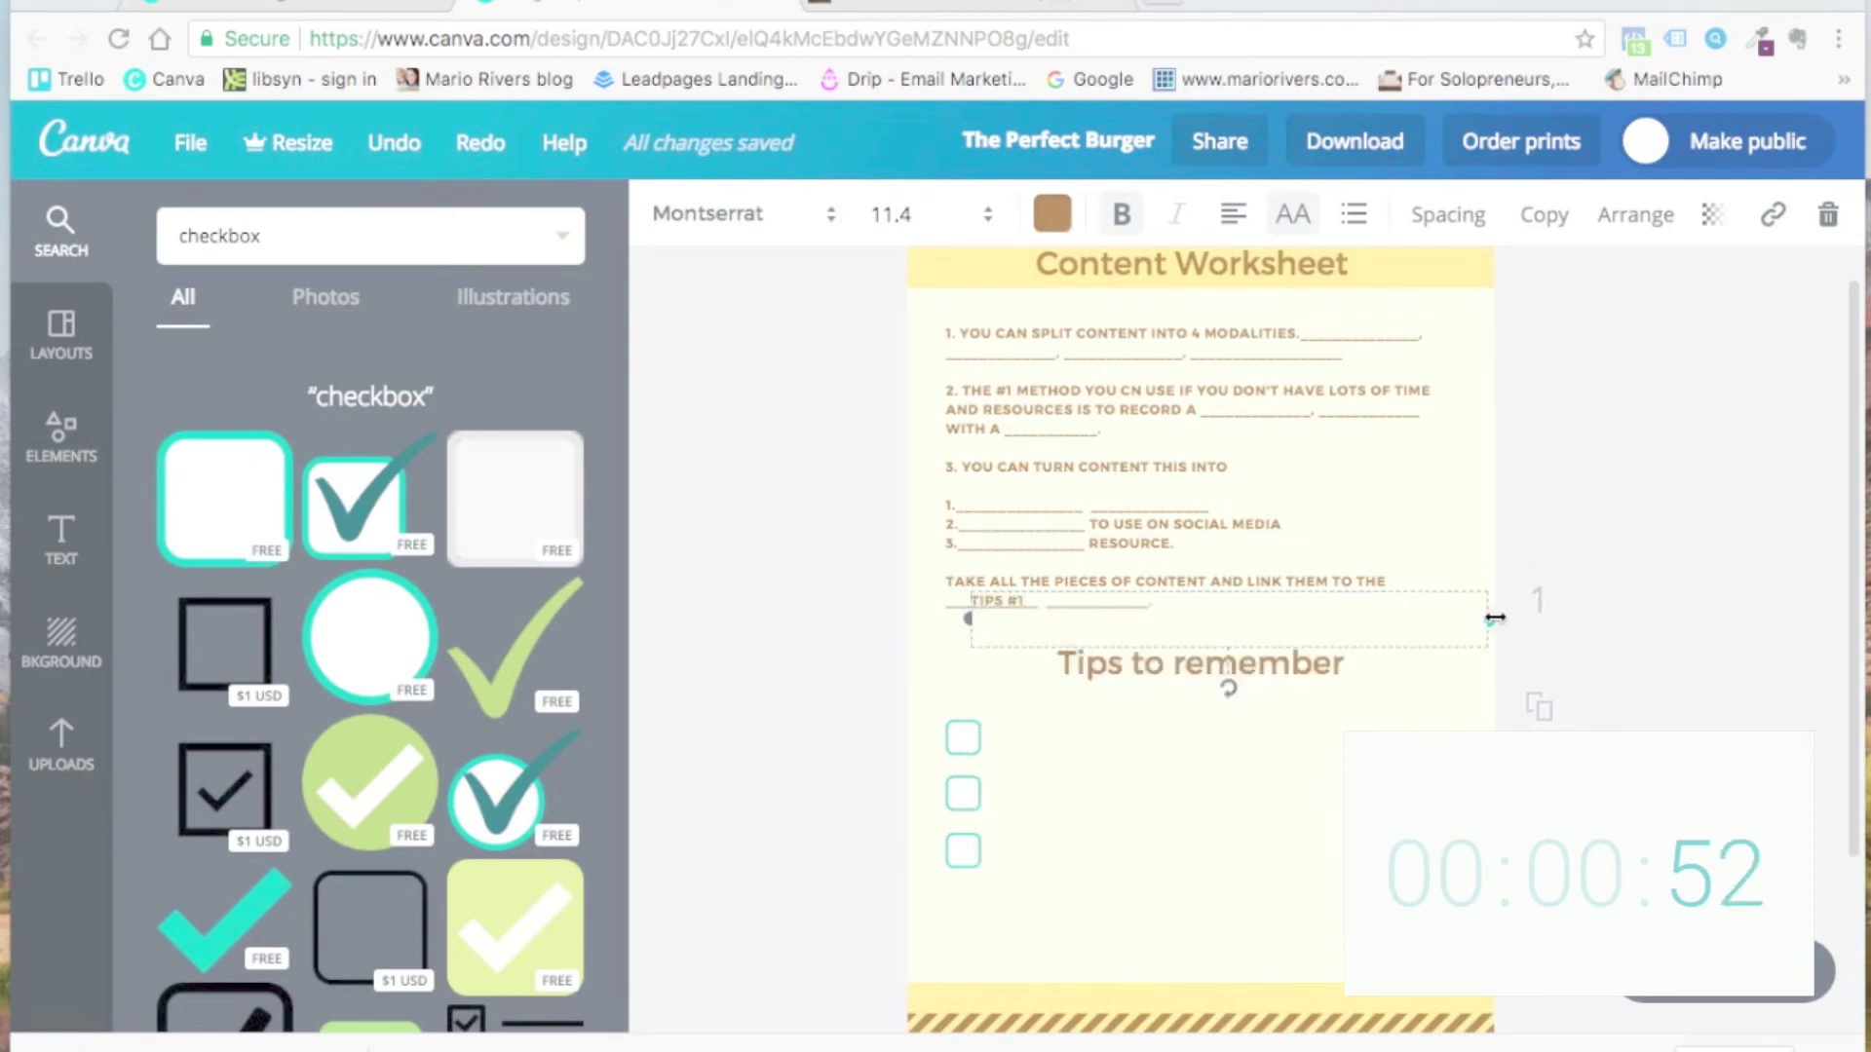
Step: Make the TIPS box read 'HAS IT SOLVED THEIR PROBLEM?' beside the first checkbox
left_click_drag(1491, 619, 1170, 724)
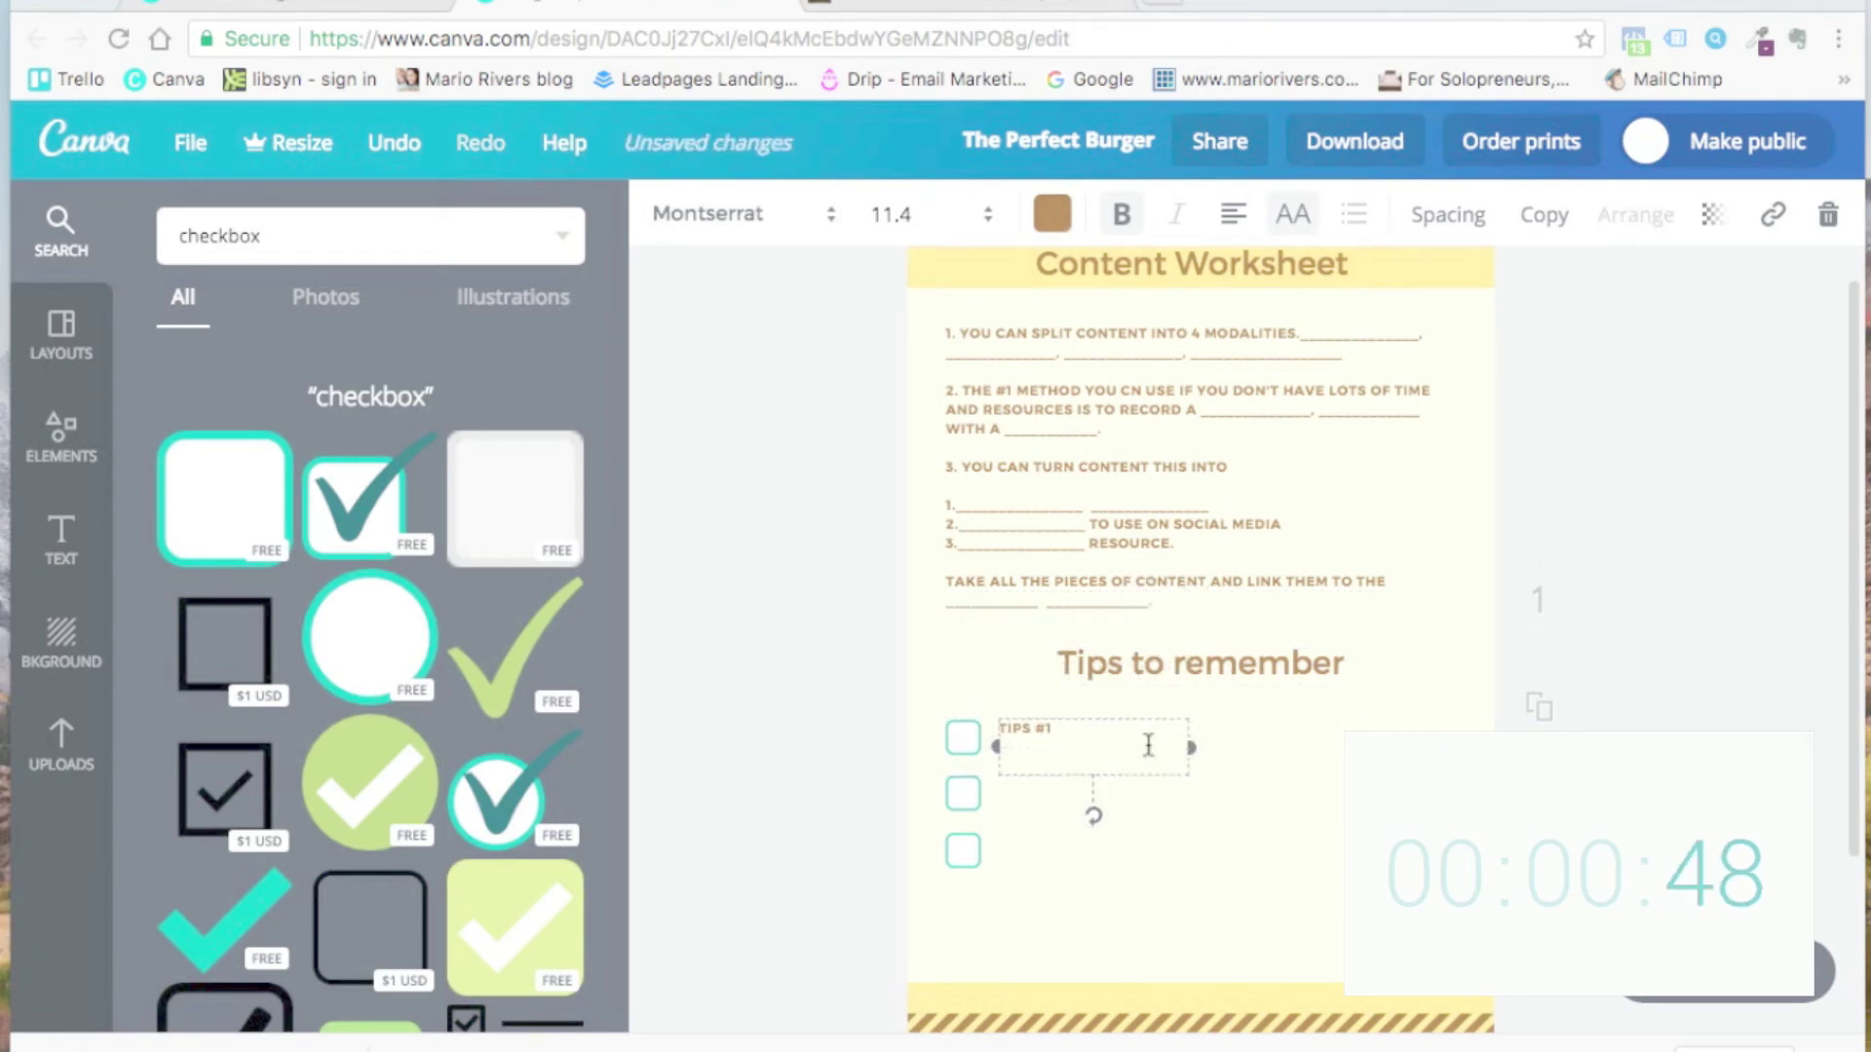
double_click(1033, 730)
key("BackSpace")
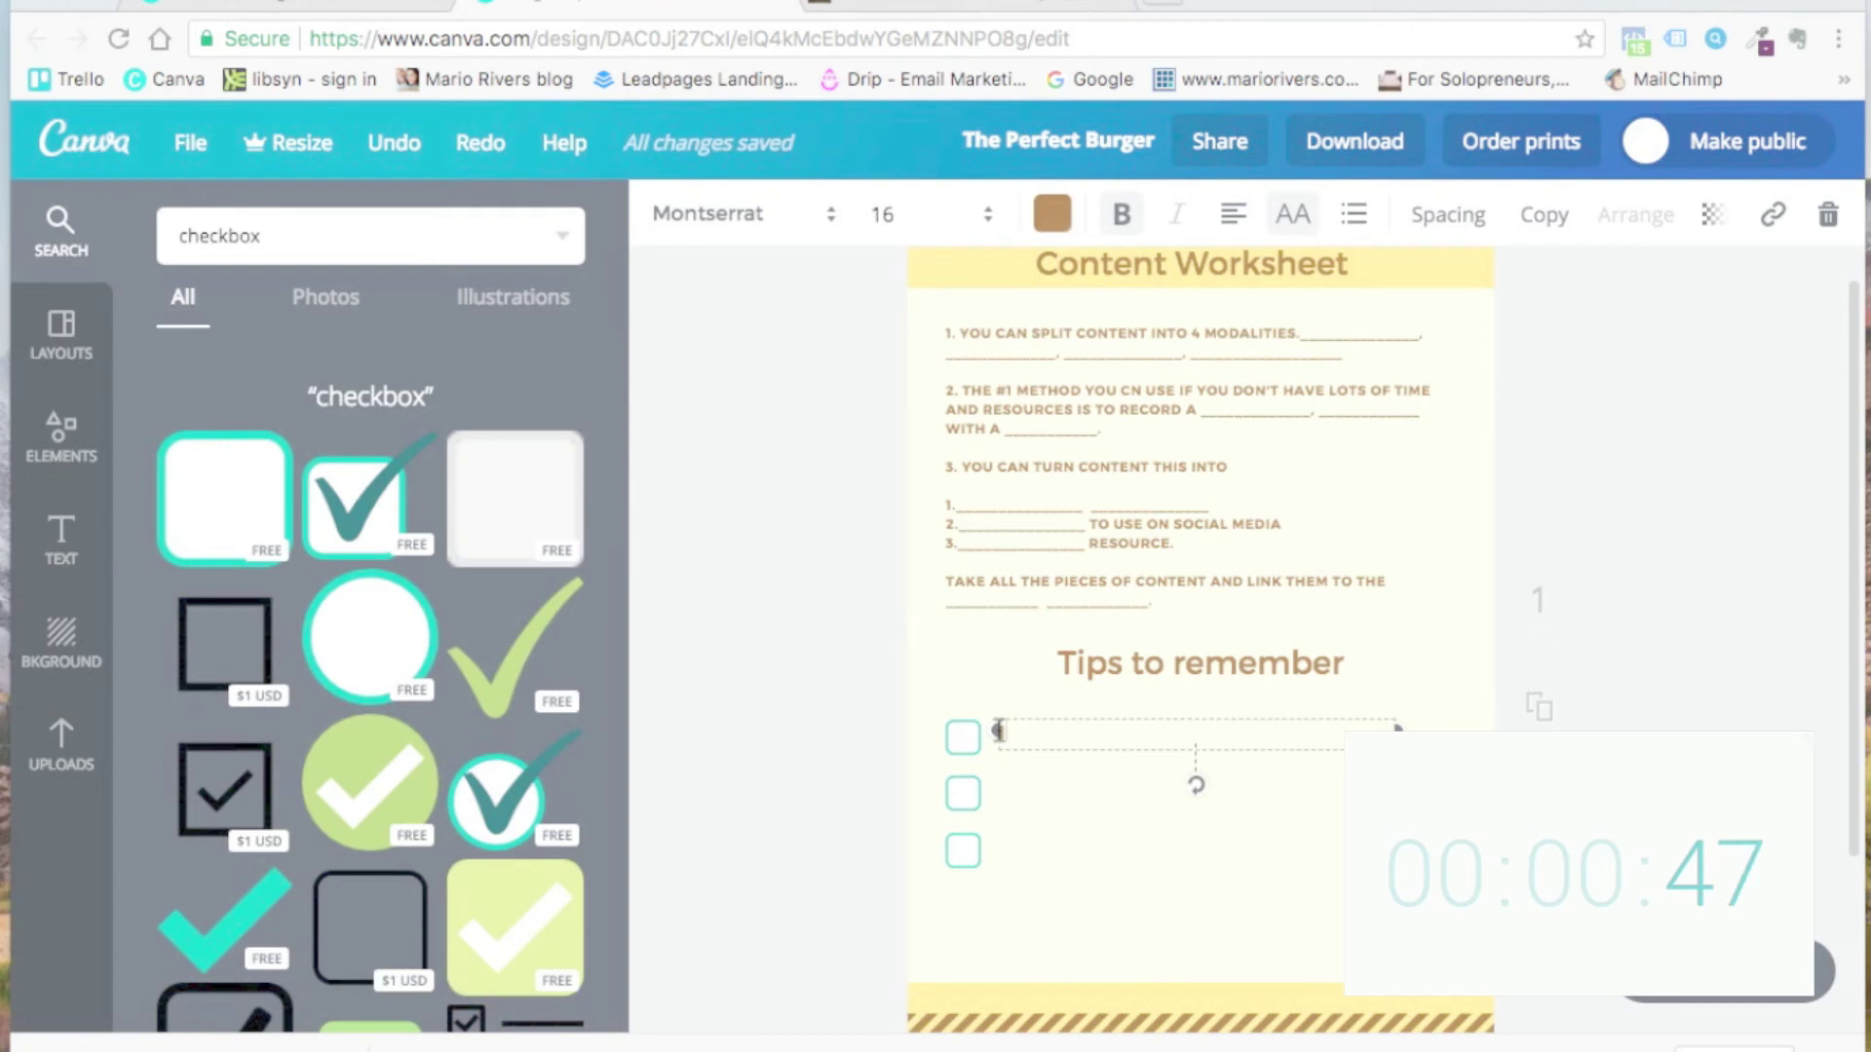
type("HAS IT SOLVE")
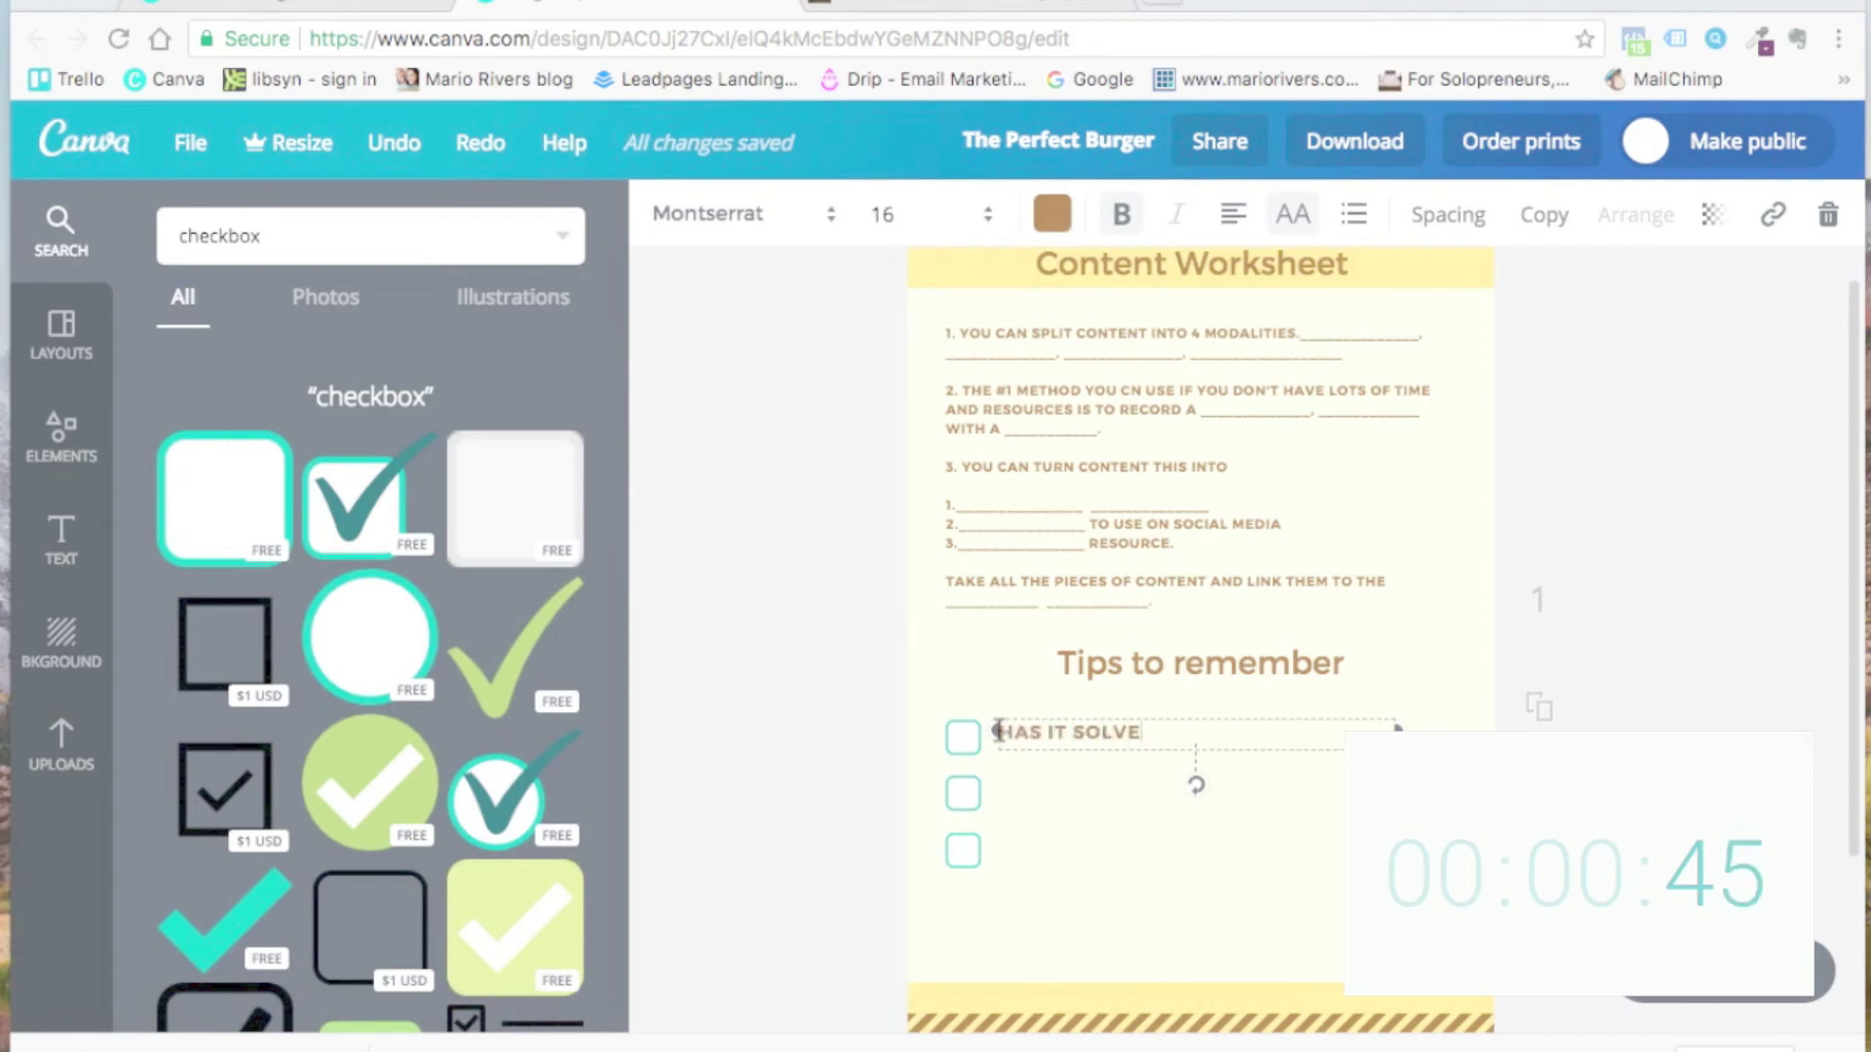
type("D THEIR PROBLEM")
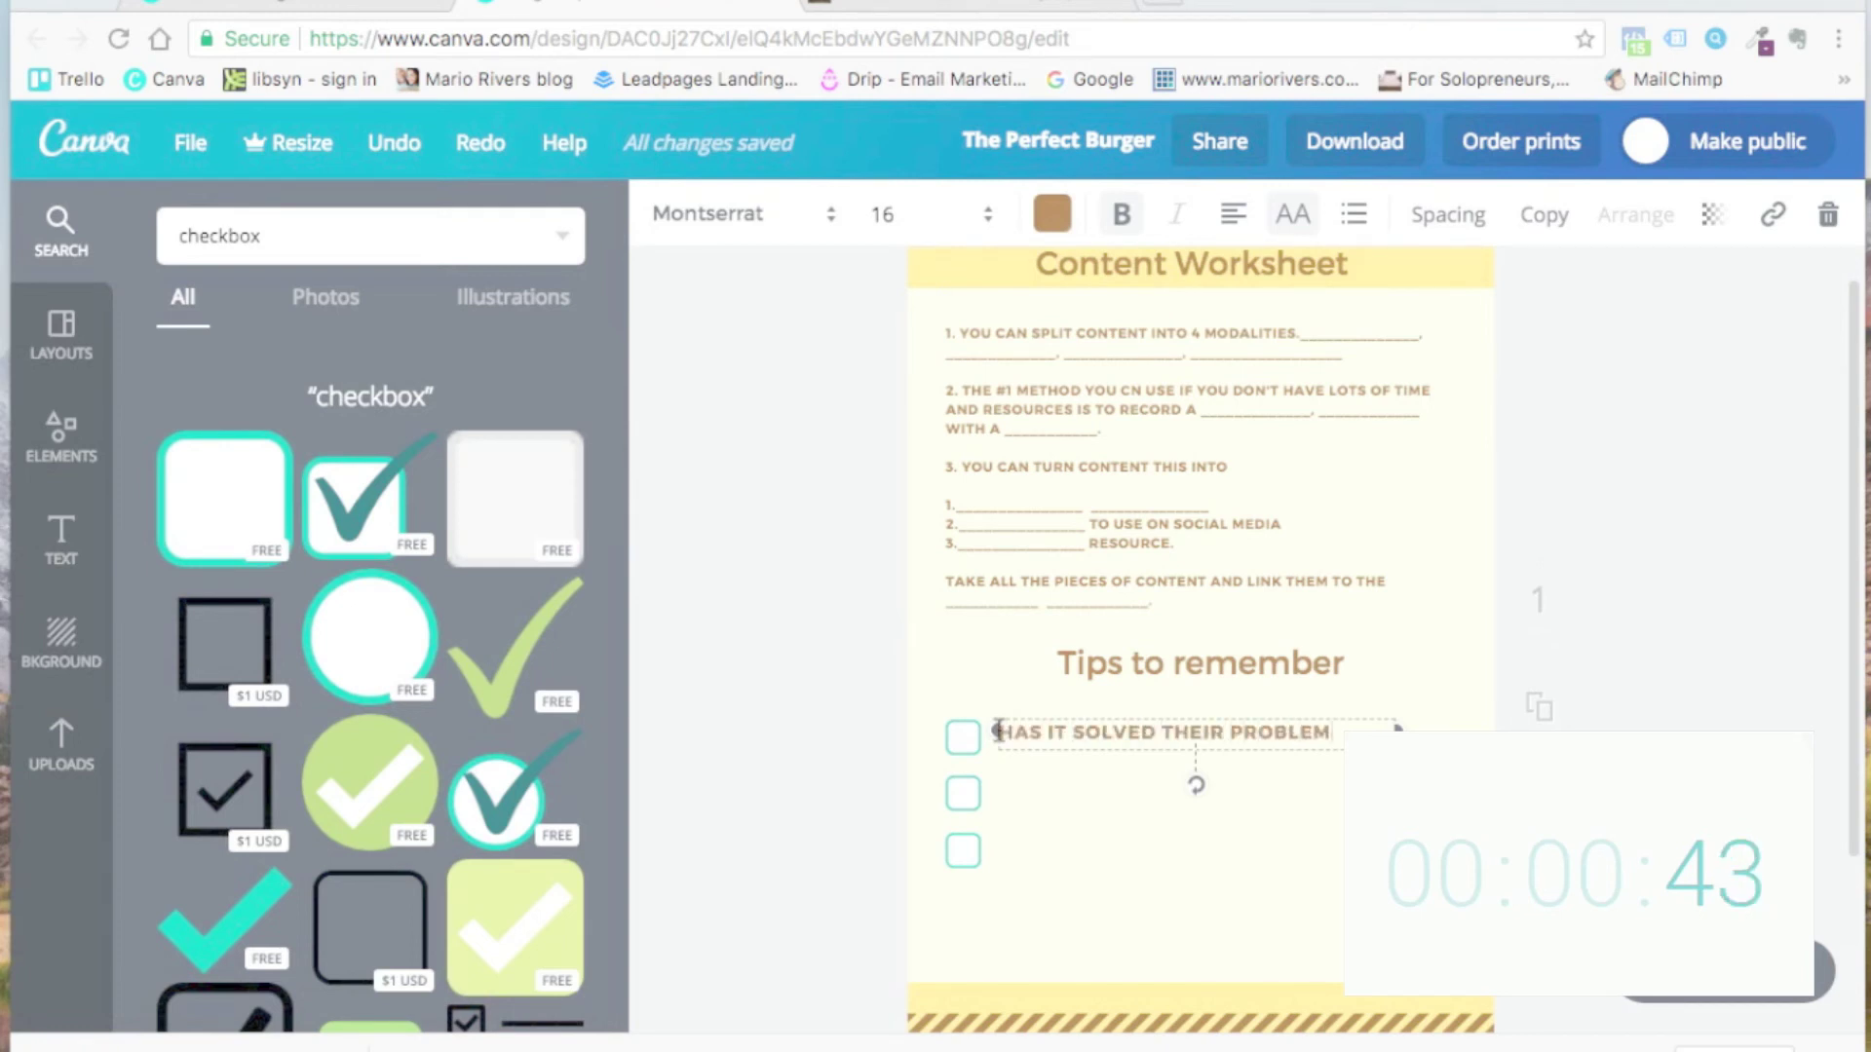
type("?")
left_click(1062, 811)
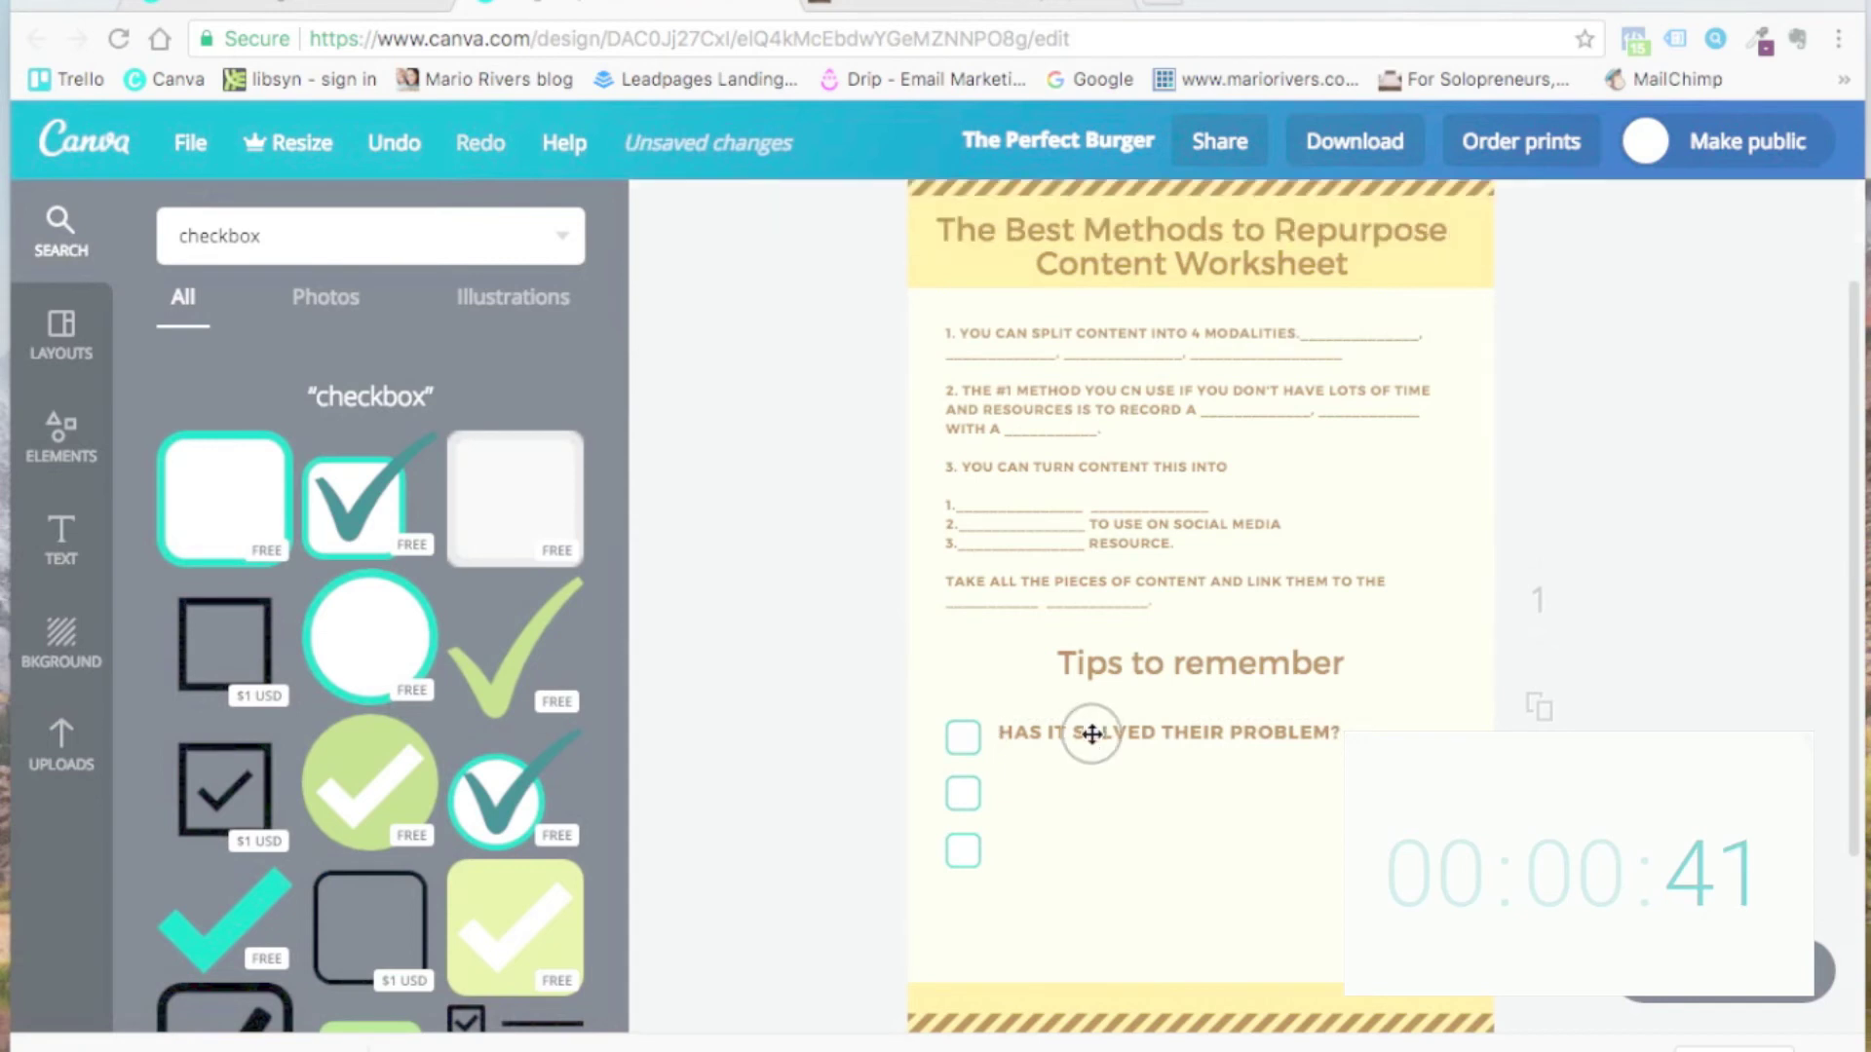
left_click_drag(1092, 734, 1116, 740)
Step: Duplicate the tip beside the second checkbox as 'HAVE YOU USED MULTIPLE MODALITIES', widened to one line
key("super+d")
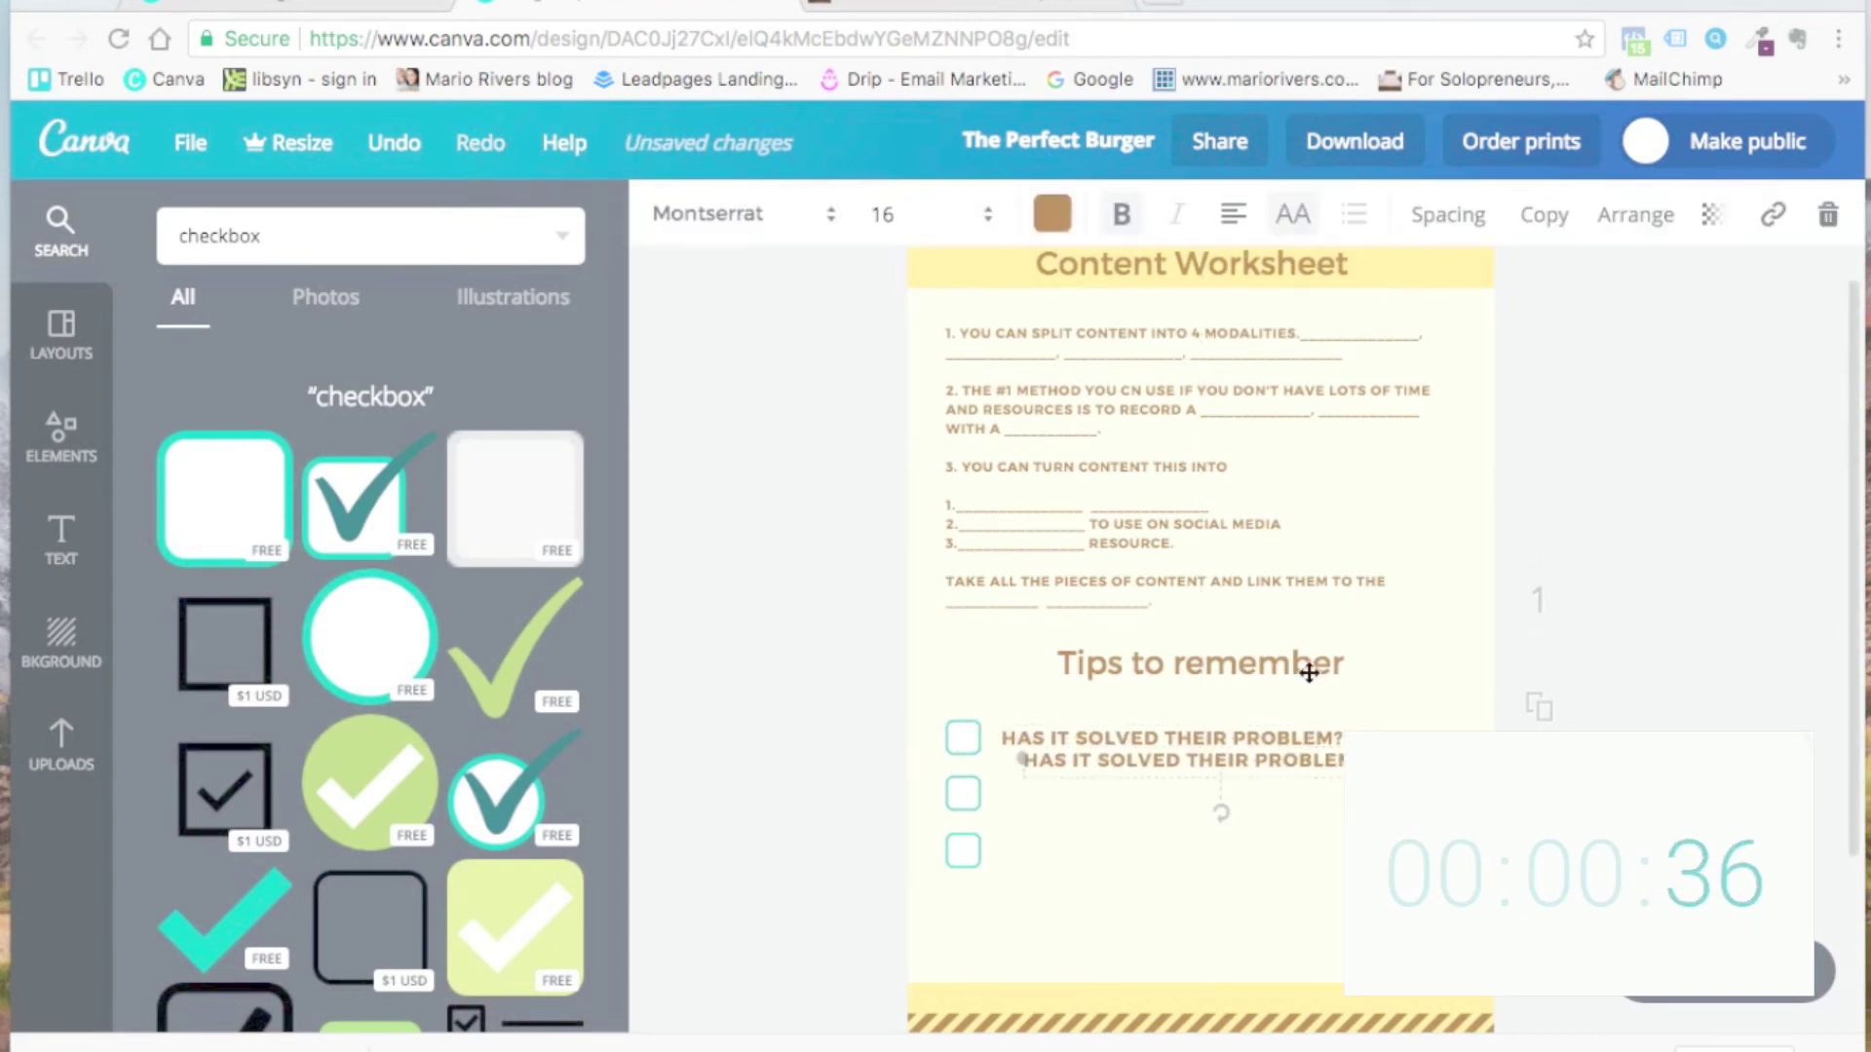
left_click_drag(1287, 744, 1269, 772)
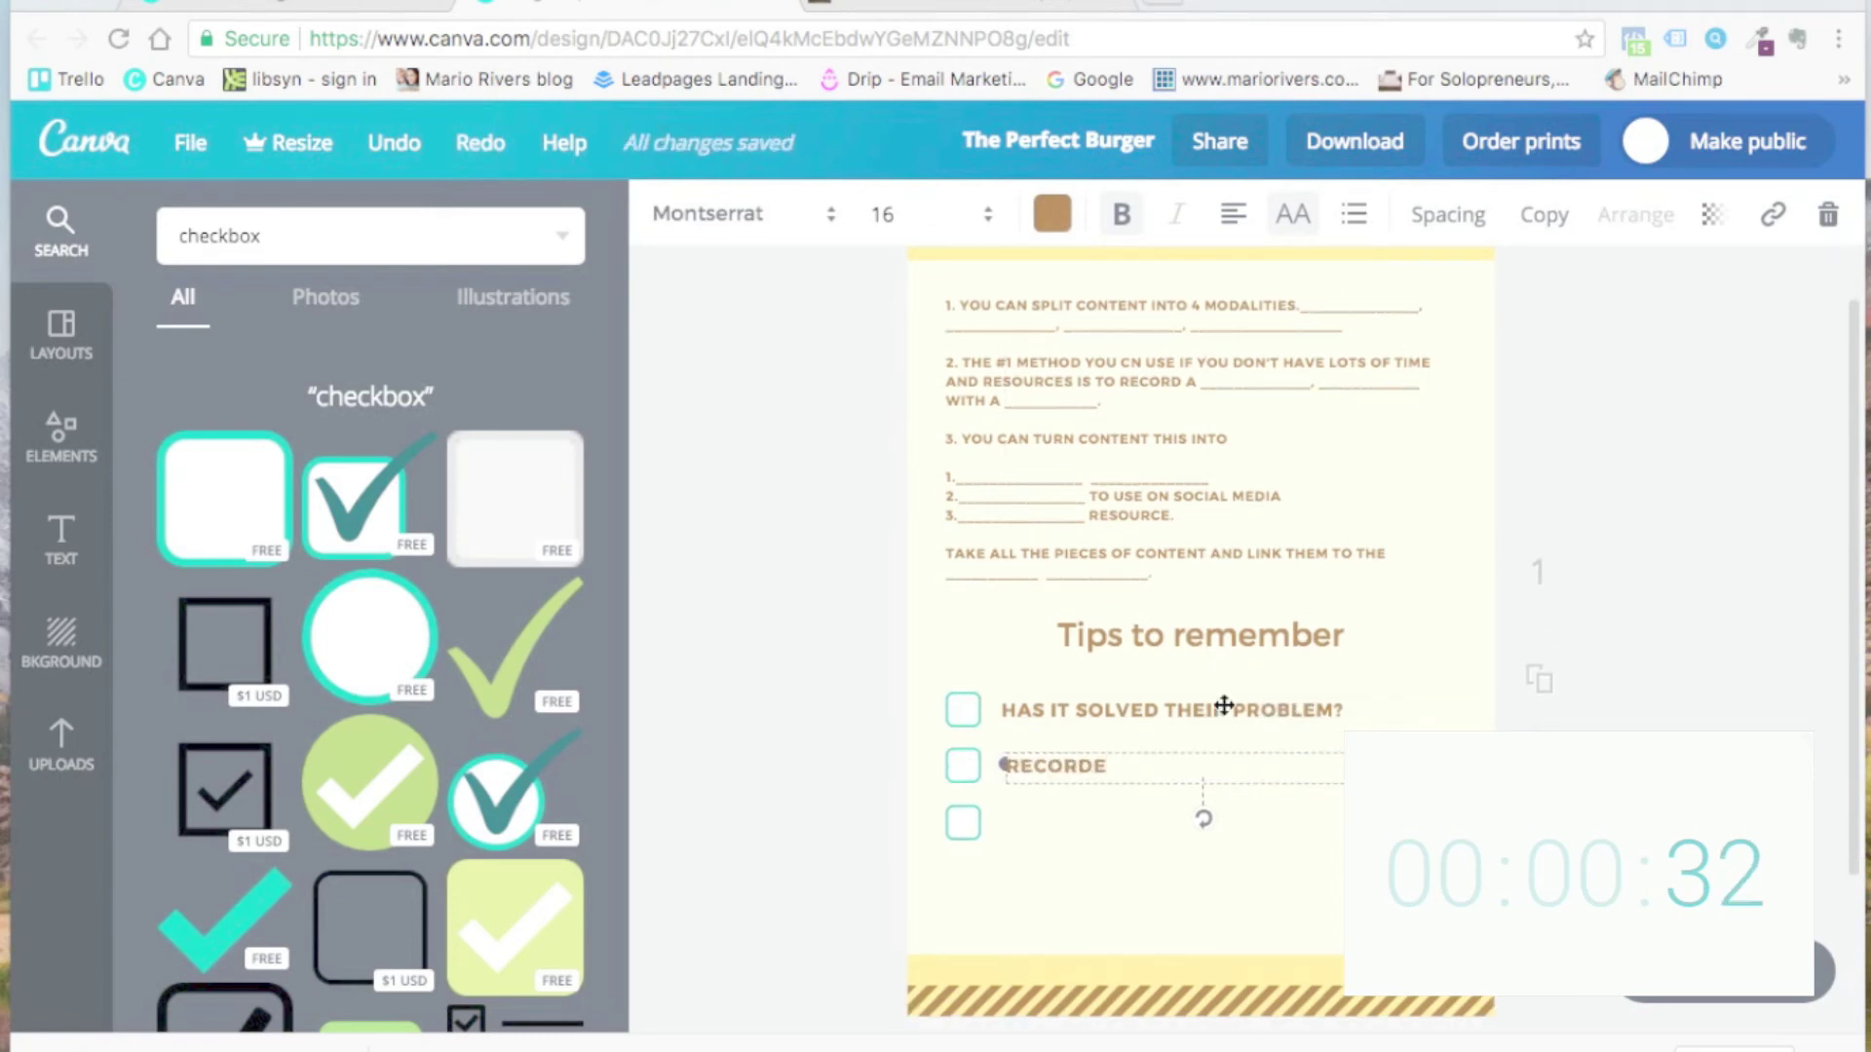
key("BackSpace")
key("BackSpace")
key("BackSpace")
key("BackSpace")
key("BackSpace")
key("BackSpace")
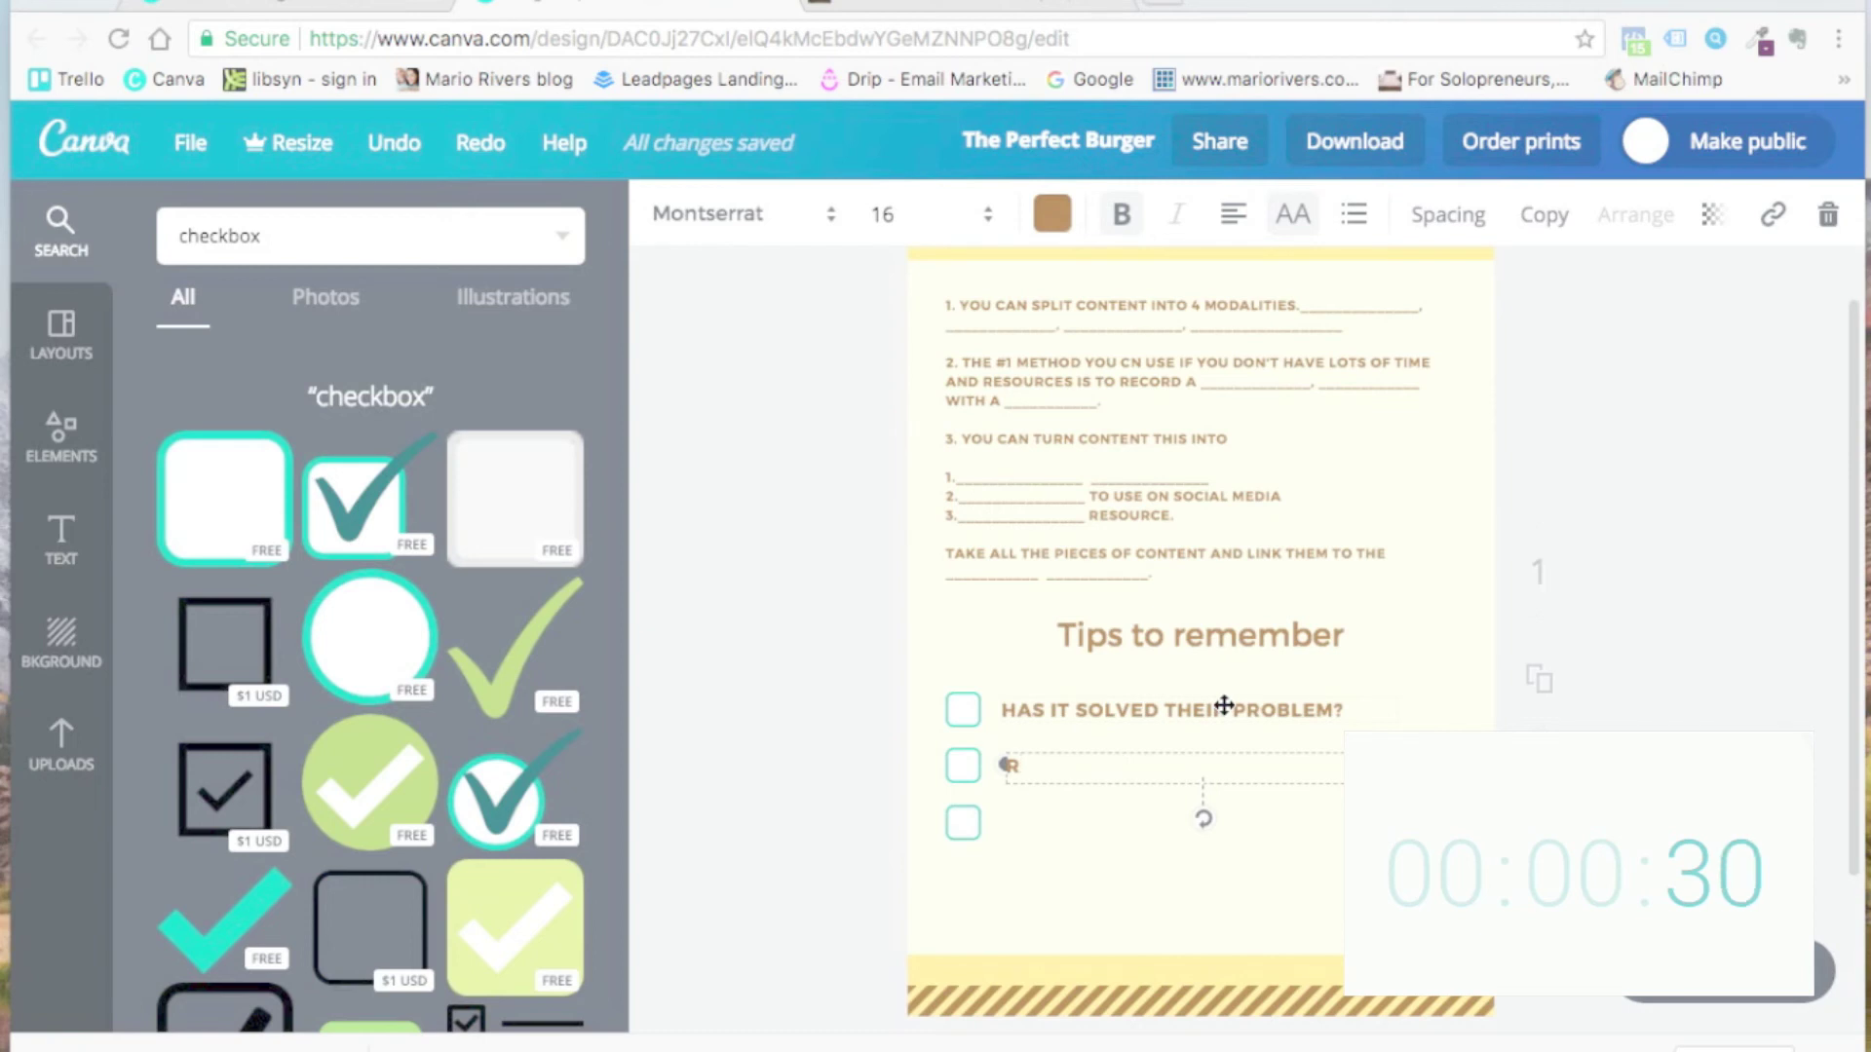
type("HAVE YOU USED")
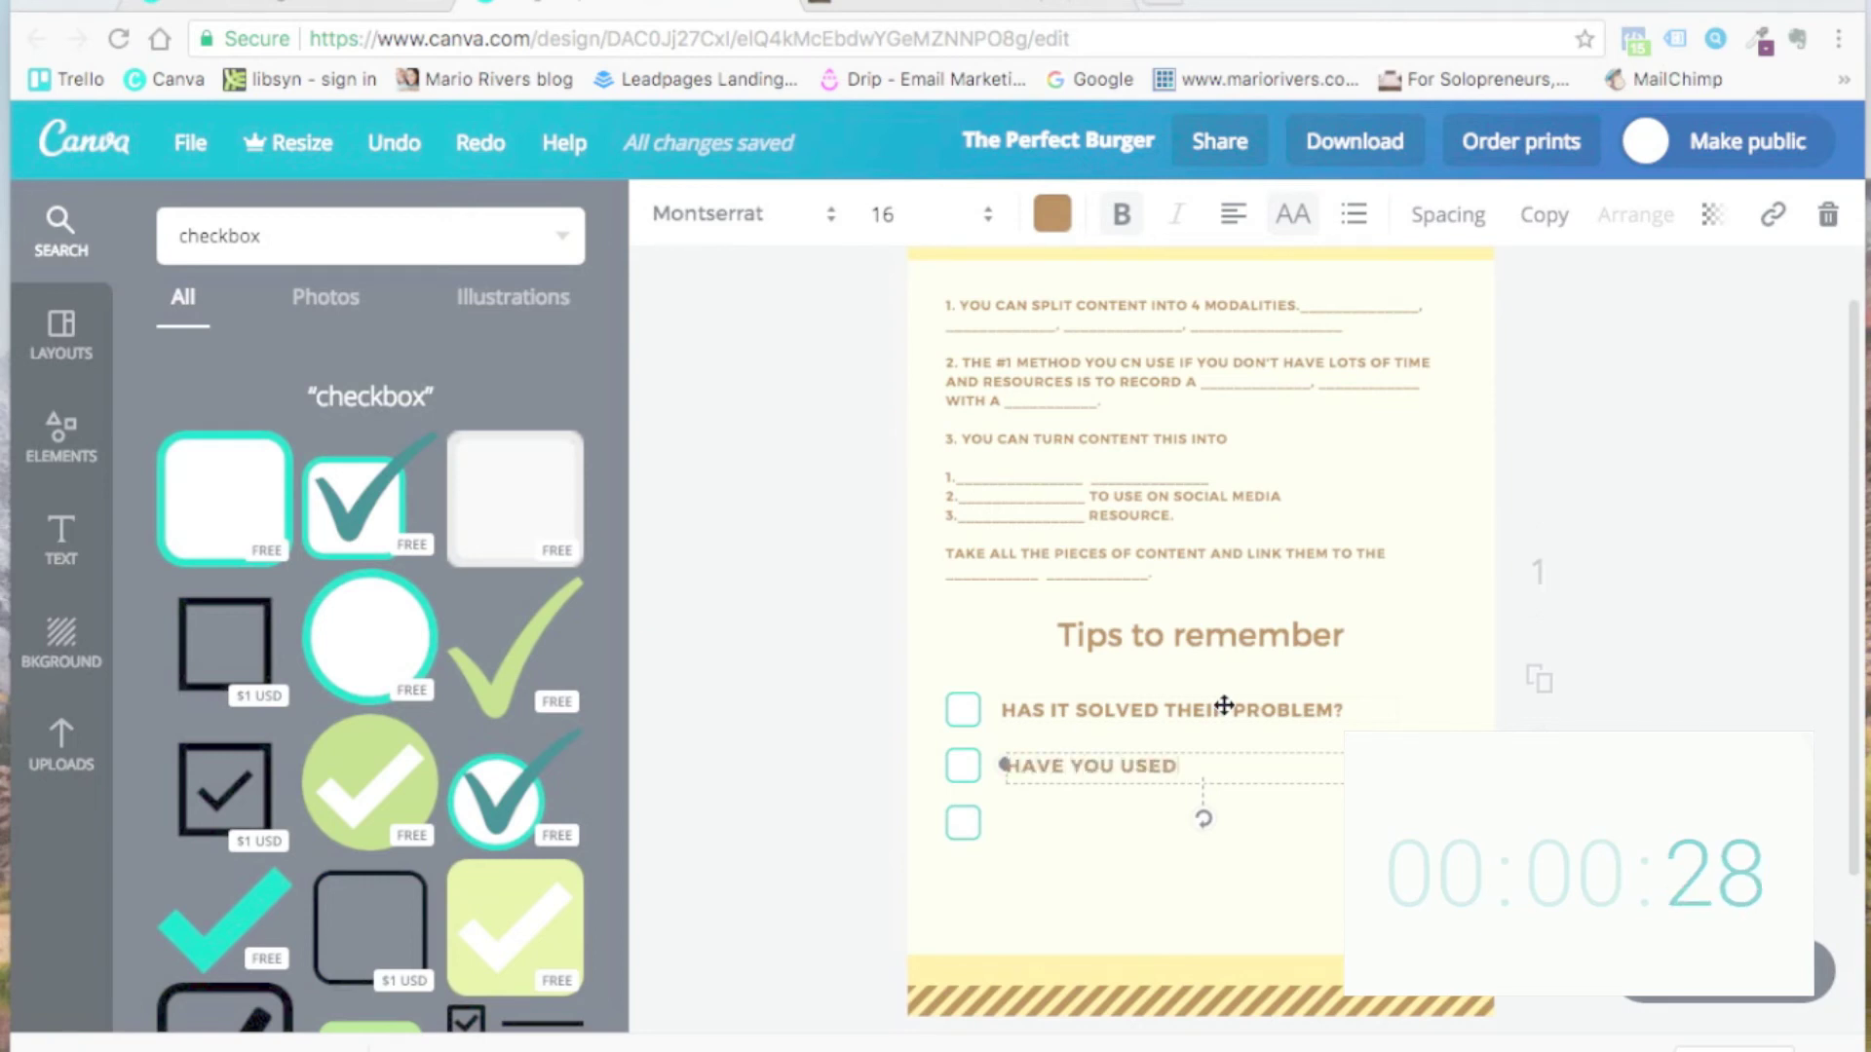
type(" MULTIPLE MODALITIES?")
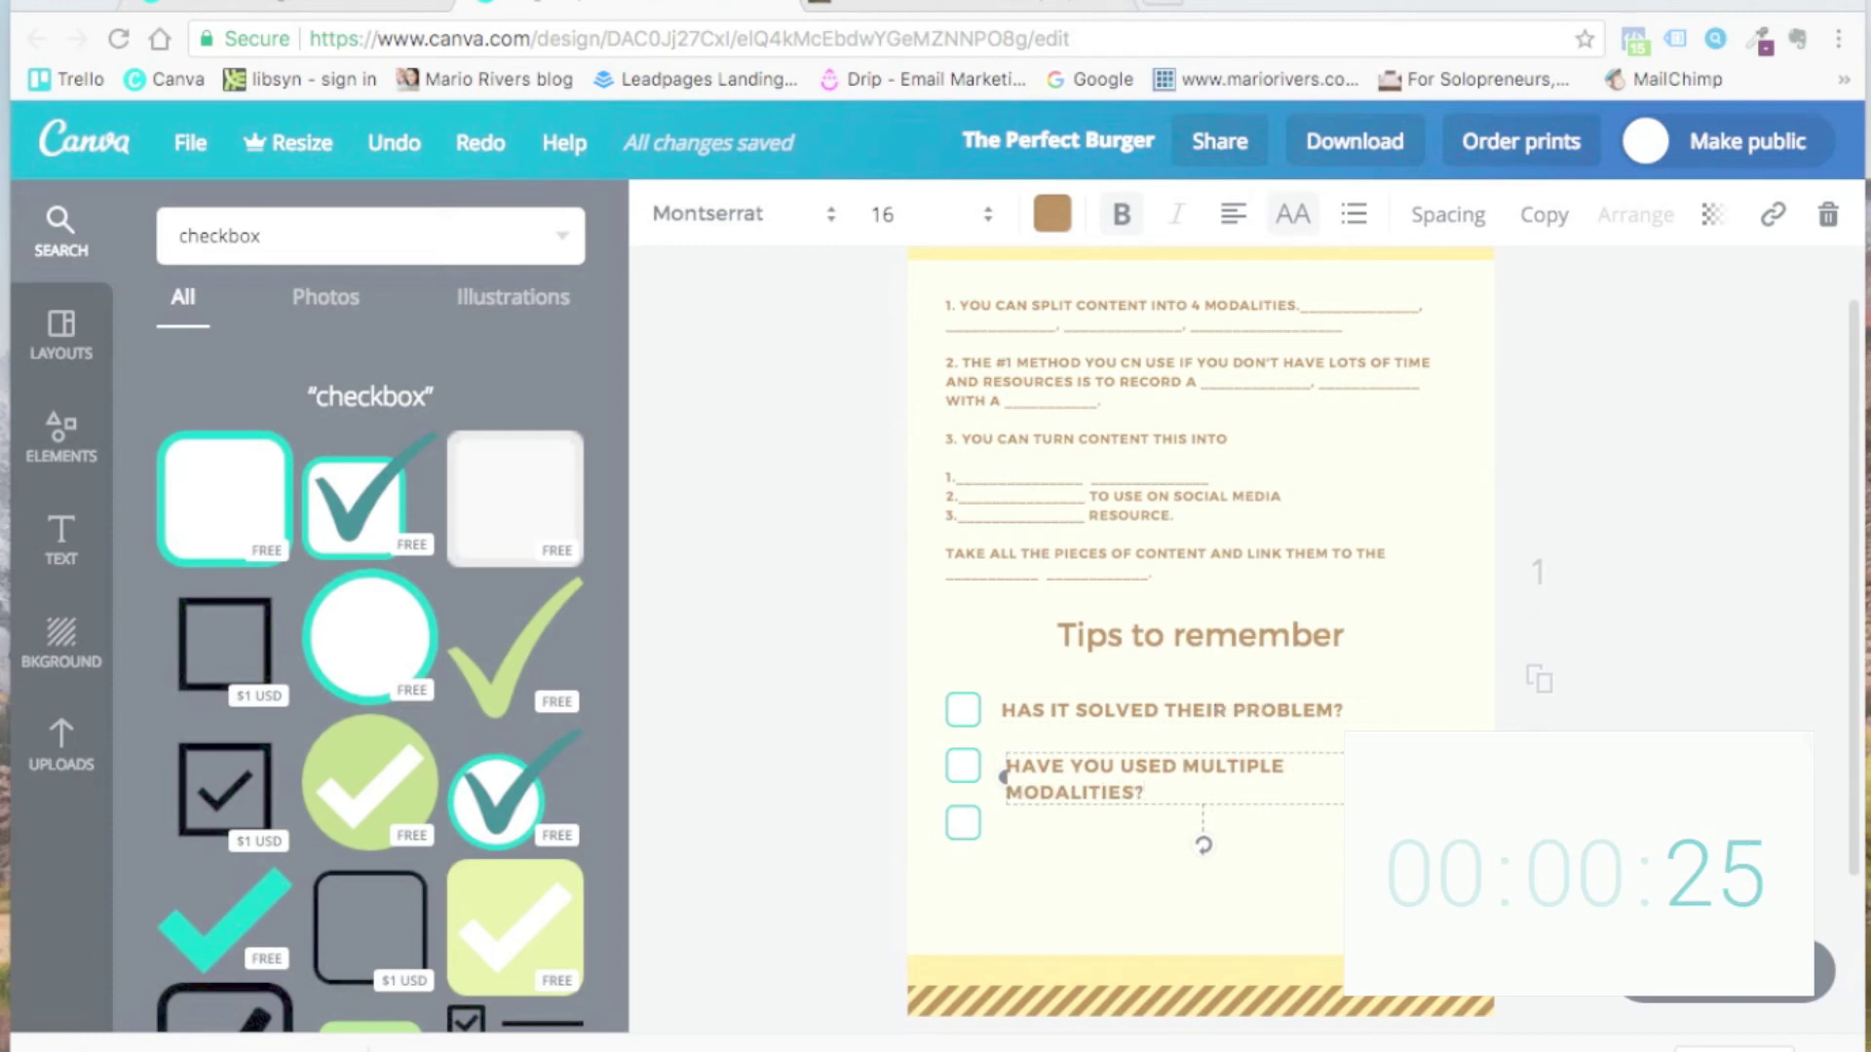
left_click_drag(1403, 778, 1559, 766)
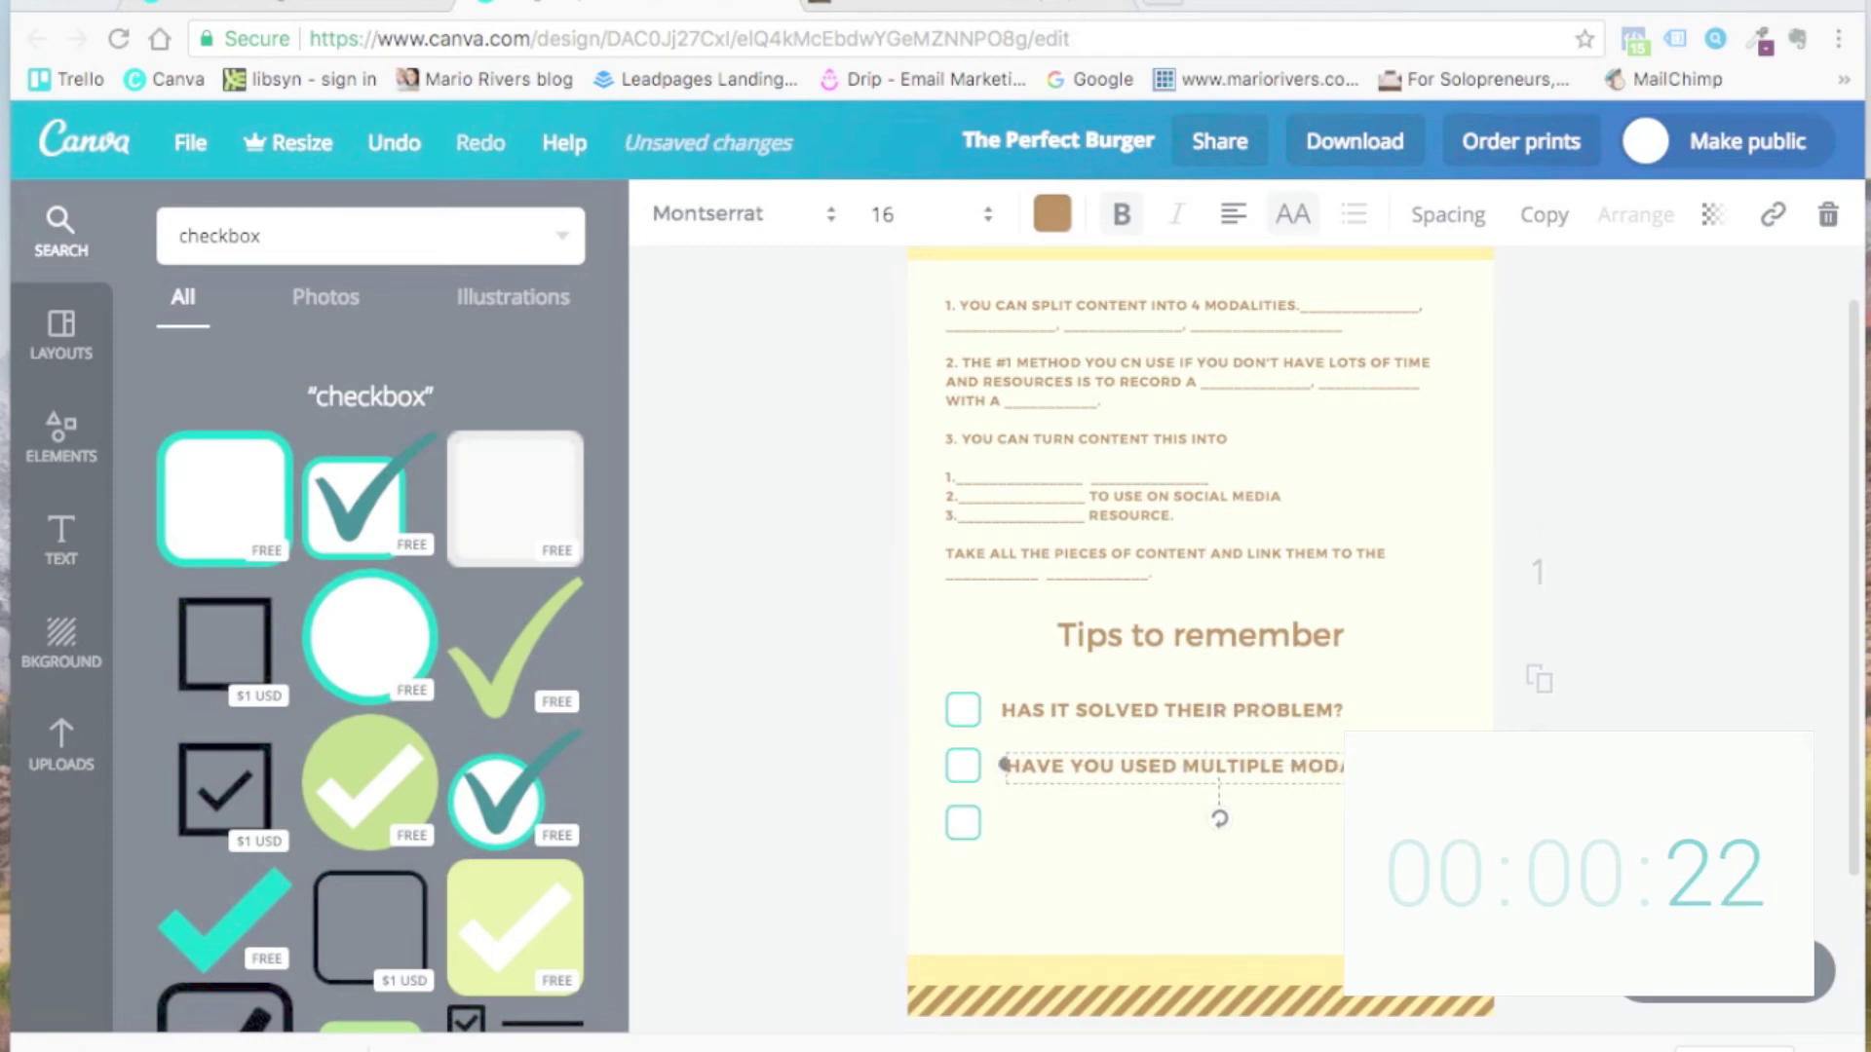
left_click(1219, 823)
left_click_drag(1238, 767, 1224, 766)
Step: Copy the modalities line beside the third checkbox and check the WordPress blog post's wording
left_click(1224, 767)
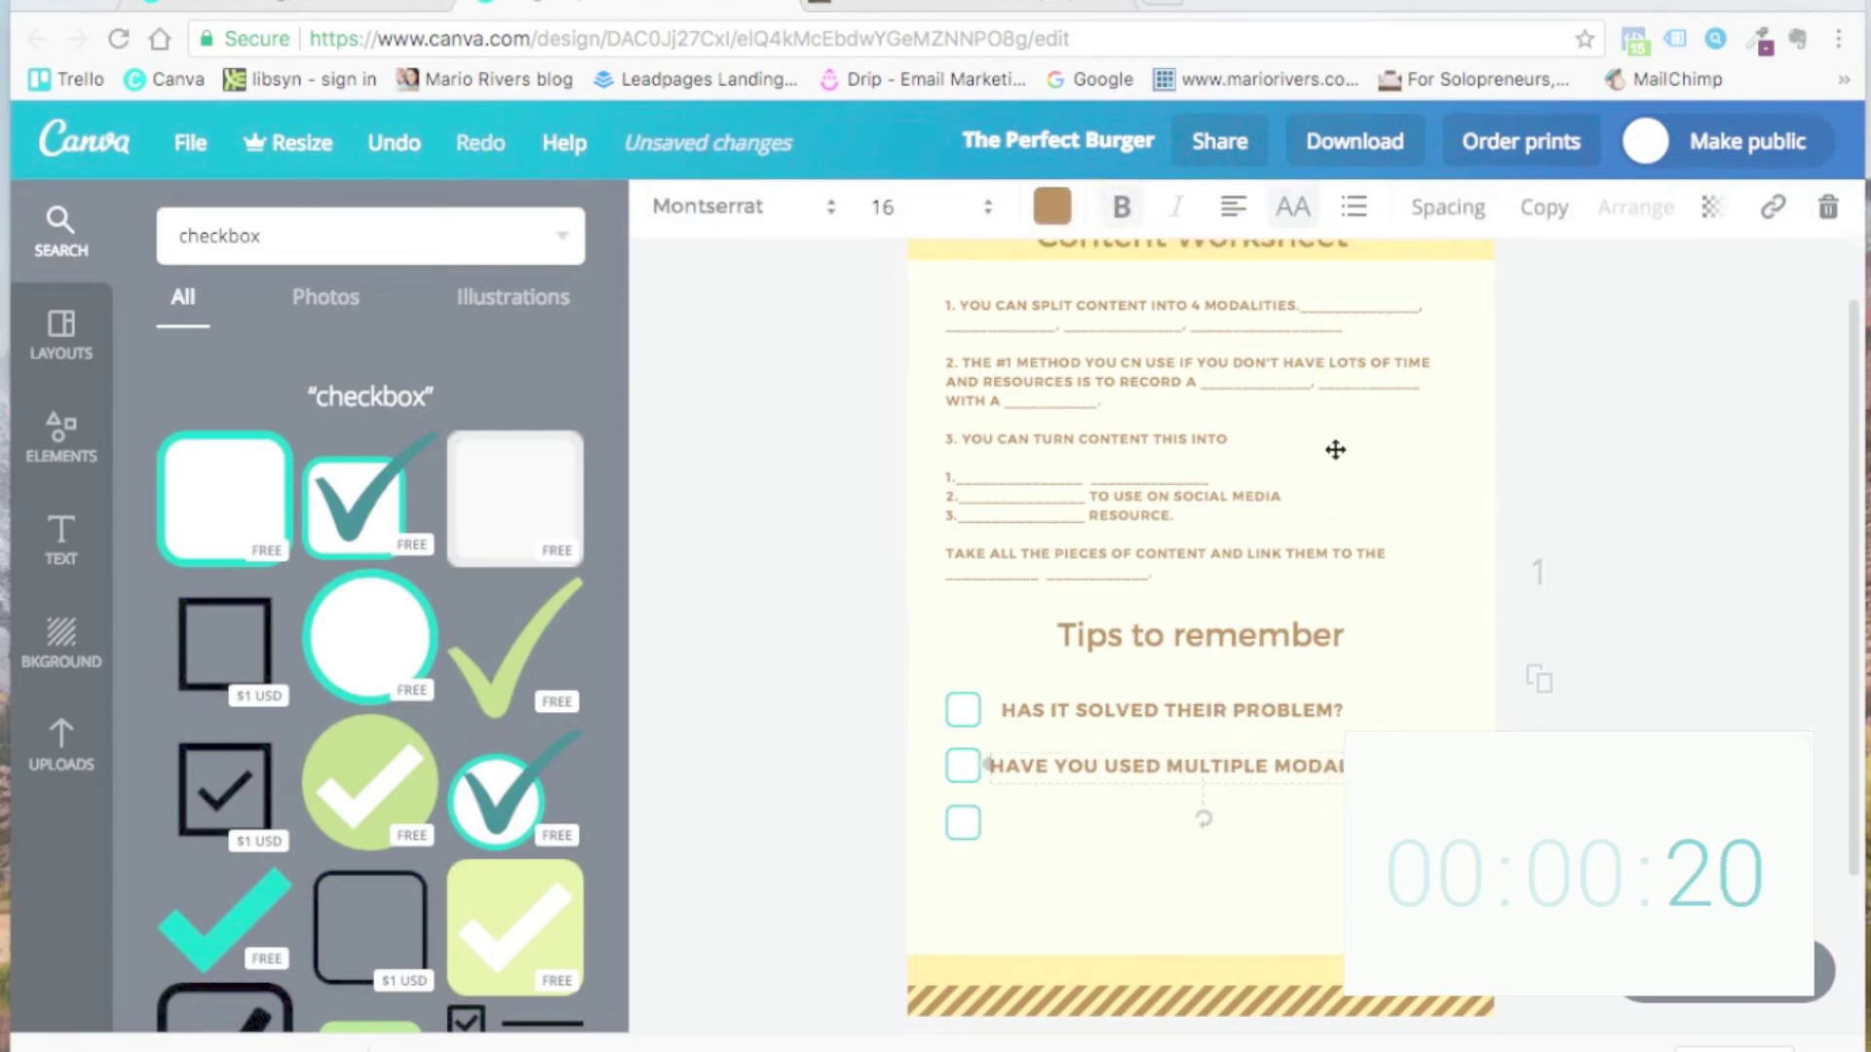
left_click(1544, 189)
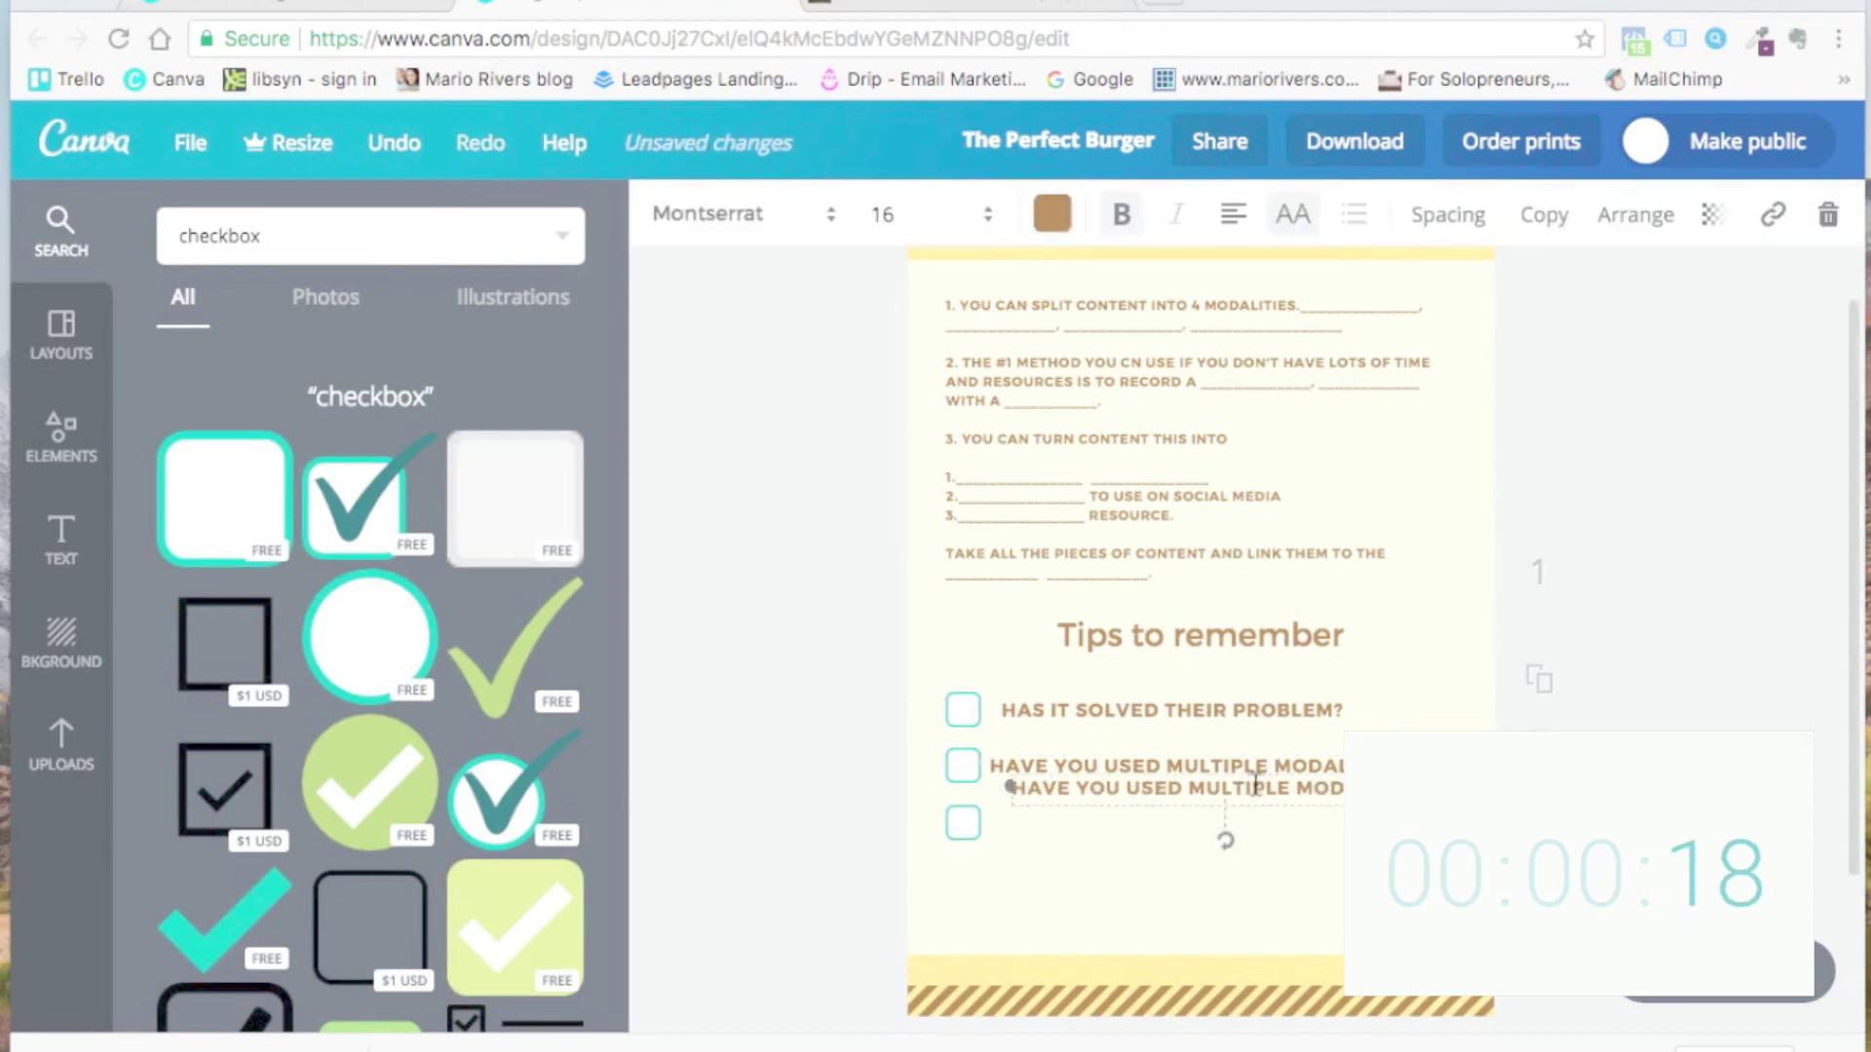
left_click_drag(1253, 788, 1245, 801)
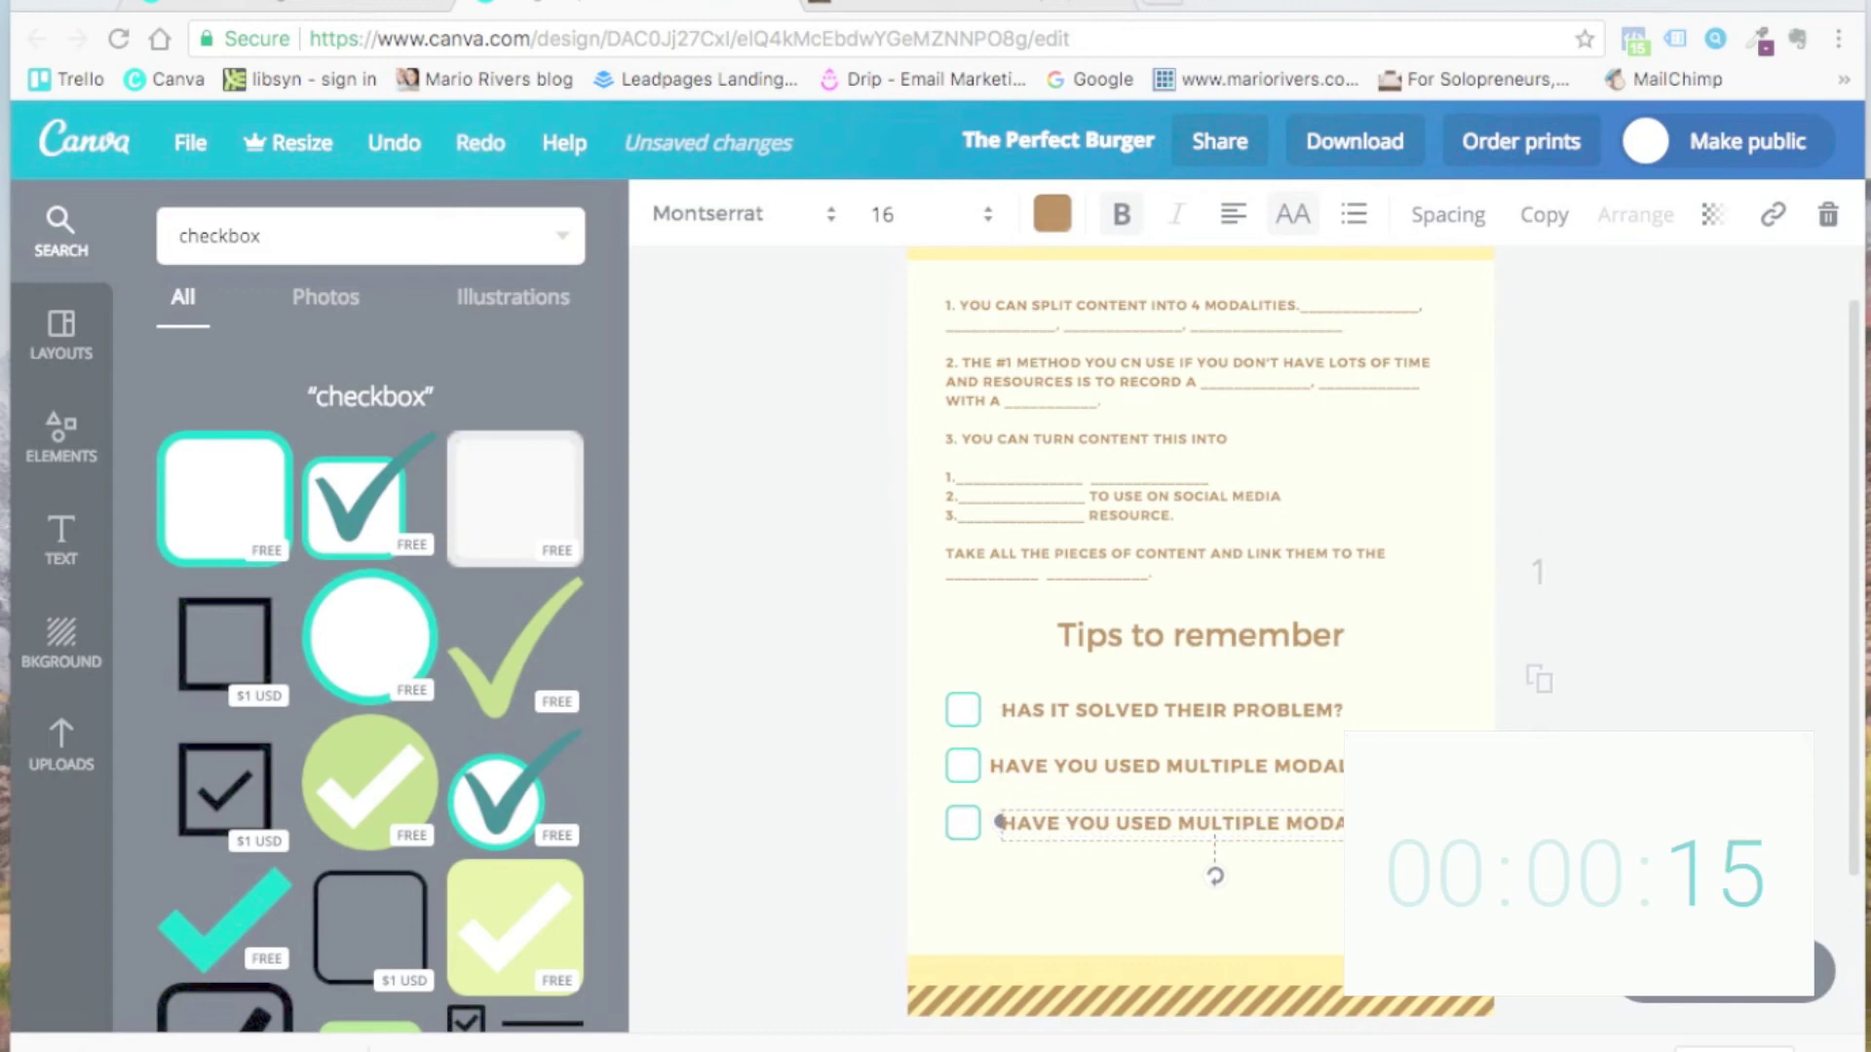
key("ctrl+a")
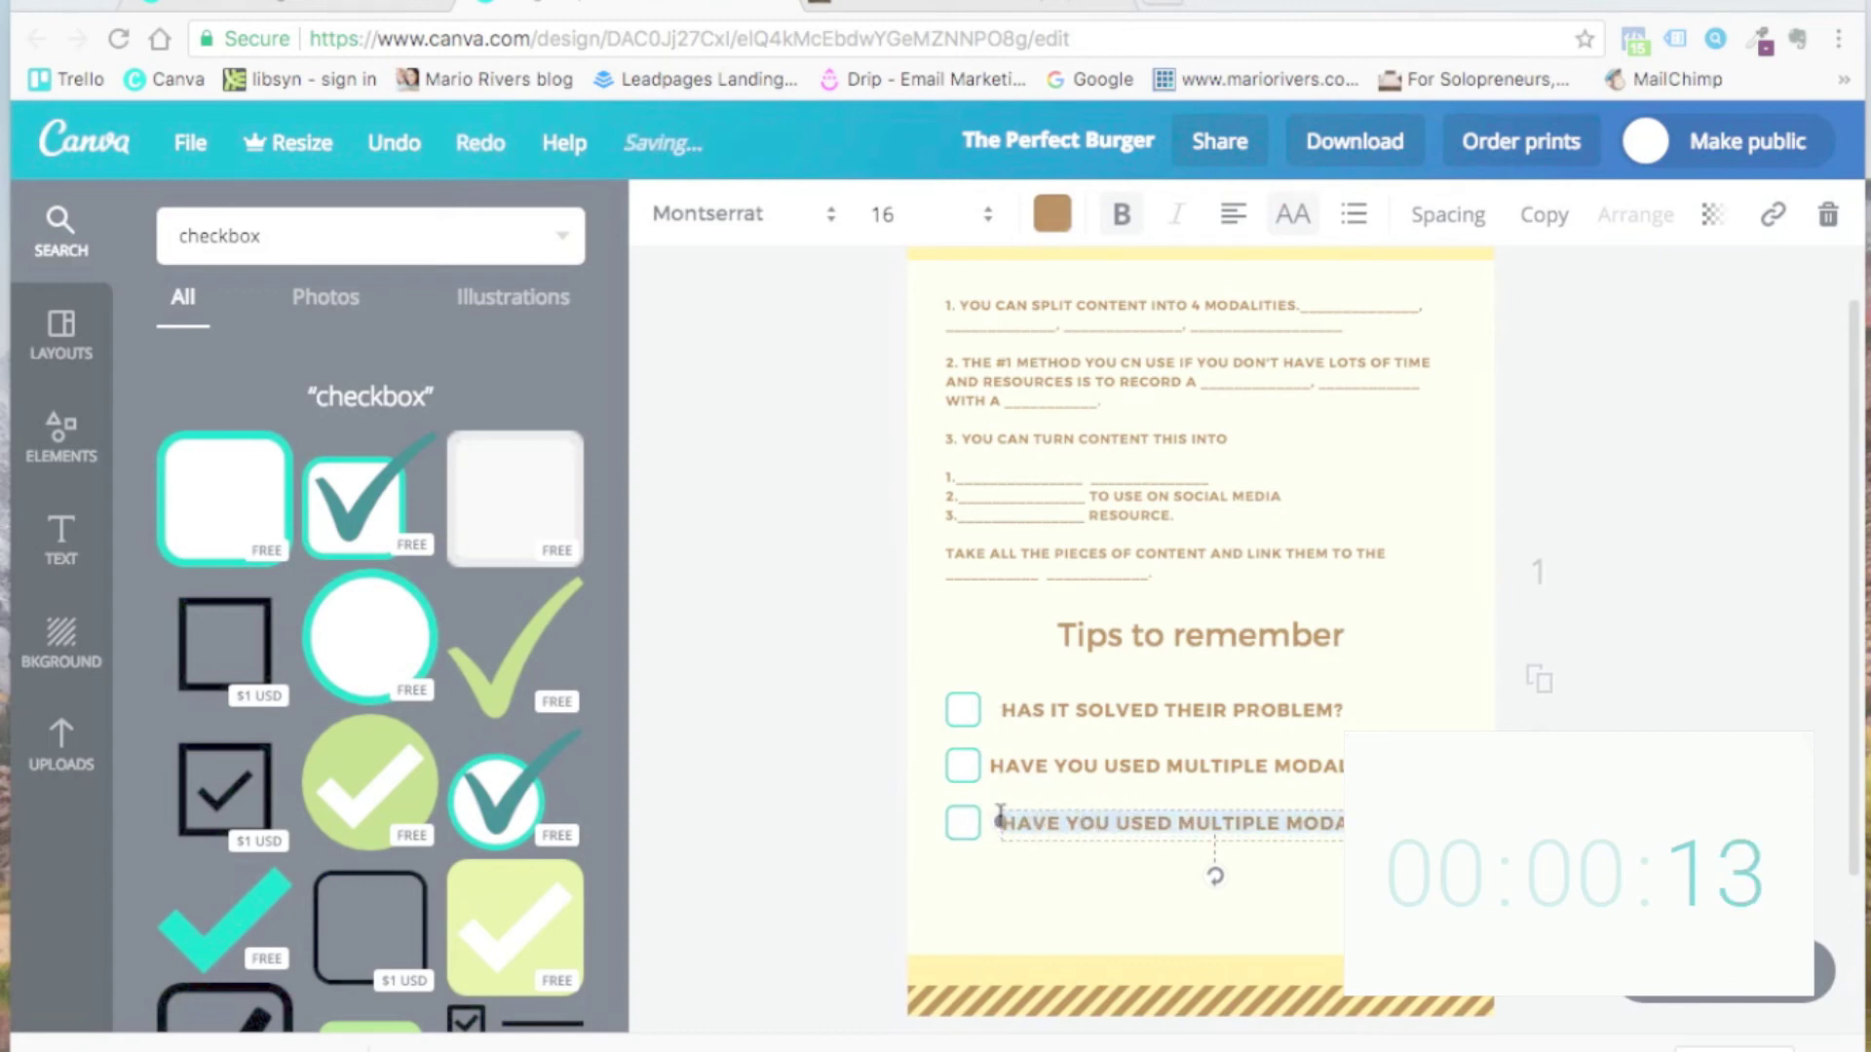
left_click(979, 9)
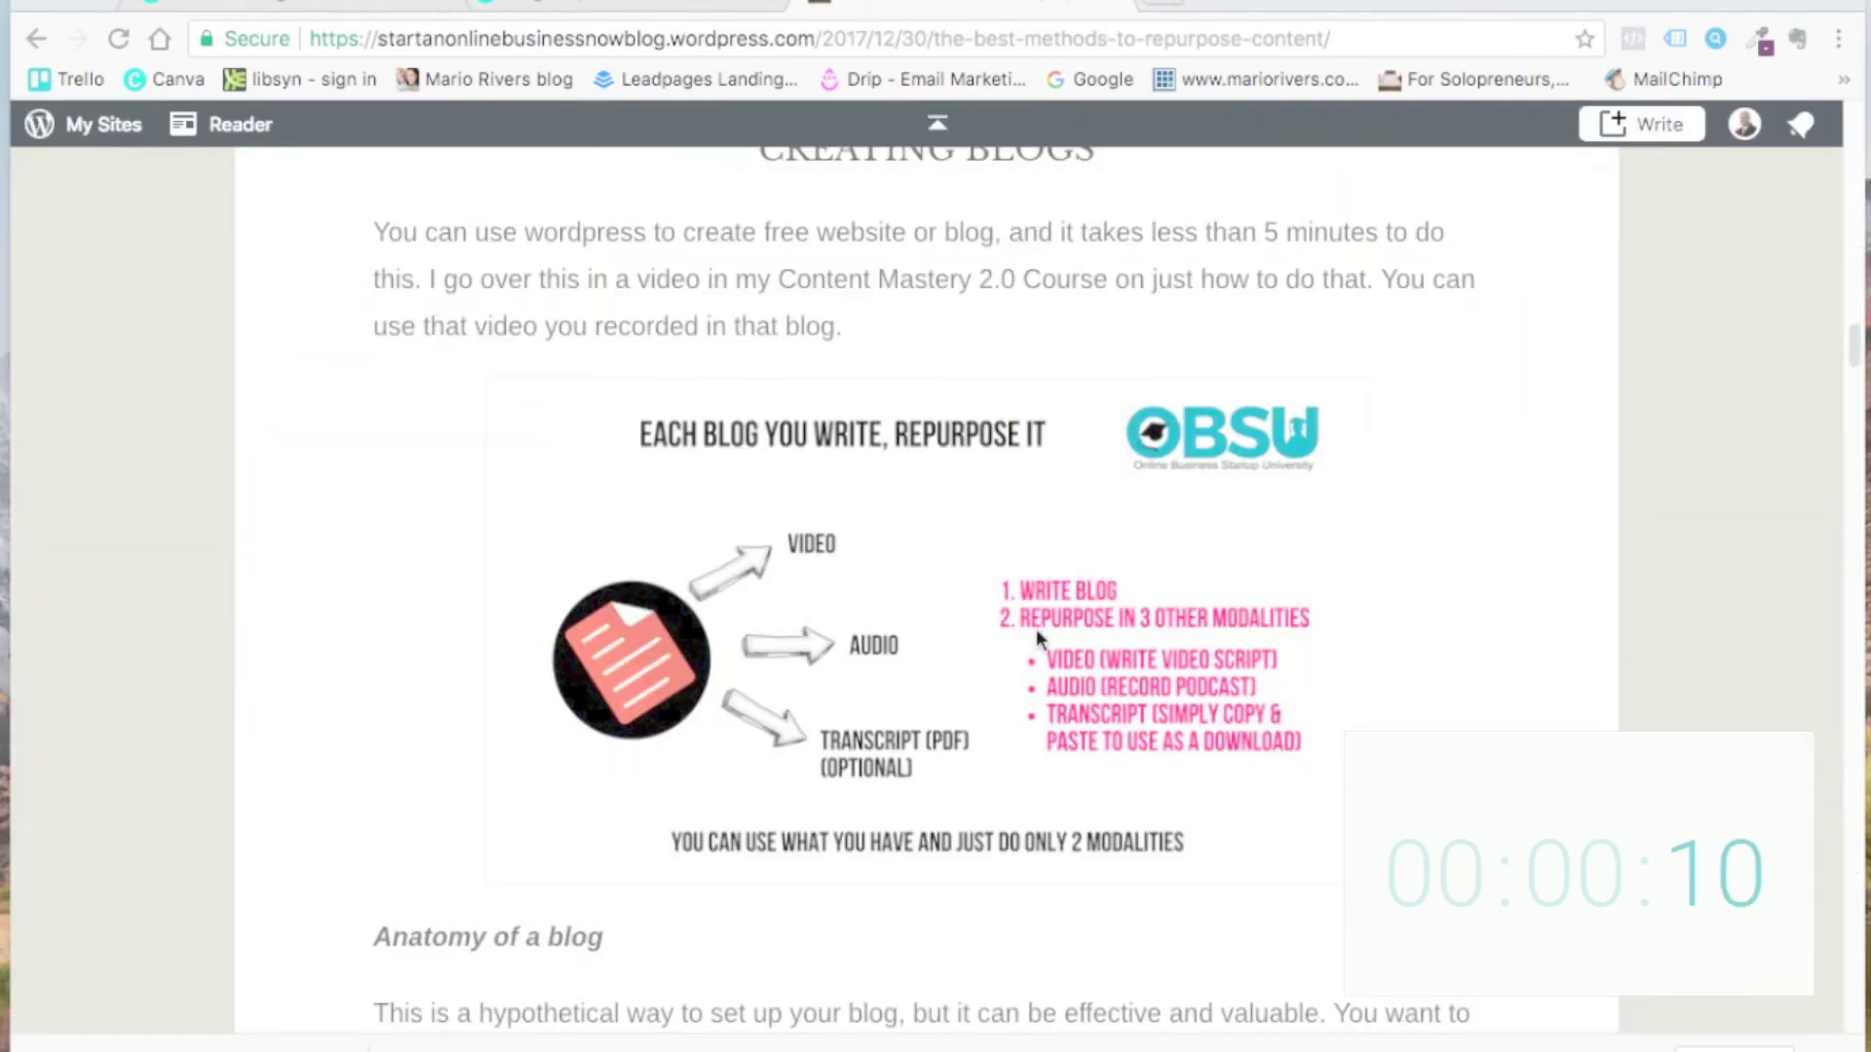
scroll(1037, 634, "down", 5)
Step: Reword the third checklist line to 'HAVE YOU CREATED FOR SOCIAL MEDIA?'
key("ctrl+shift+Tab")
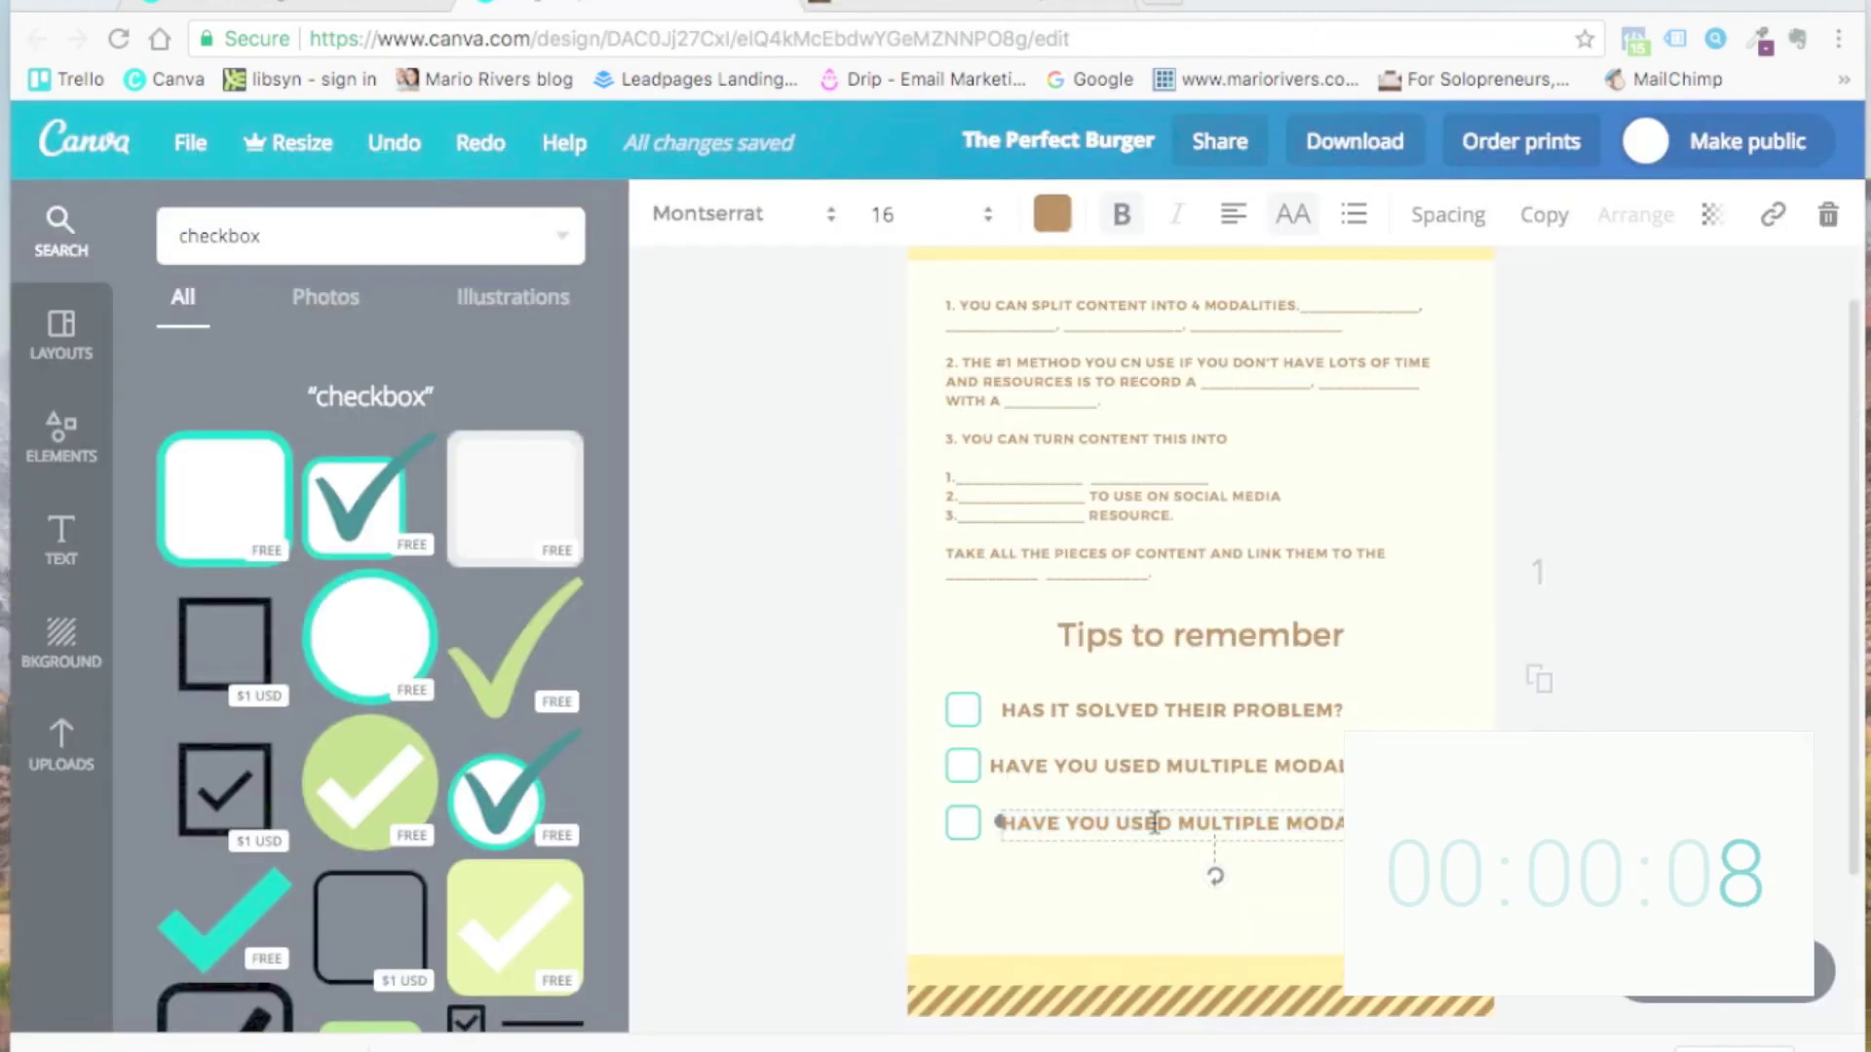
left_click_drag(1117, 823, 1359, 824)
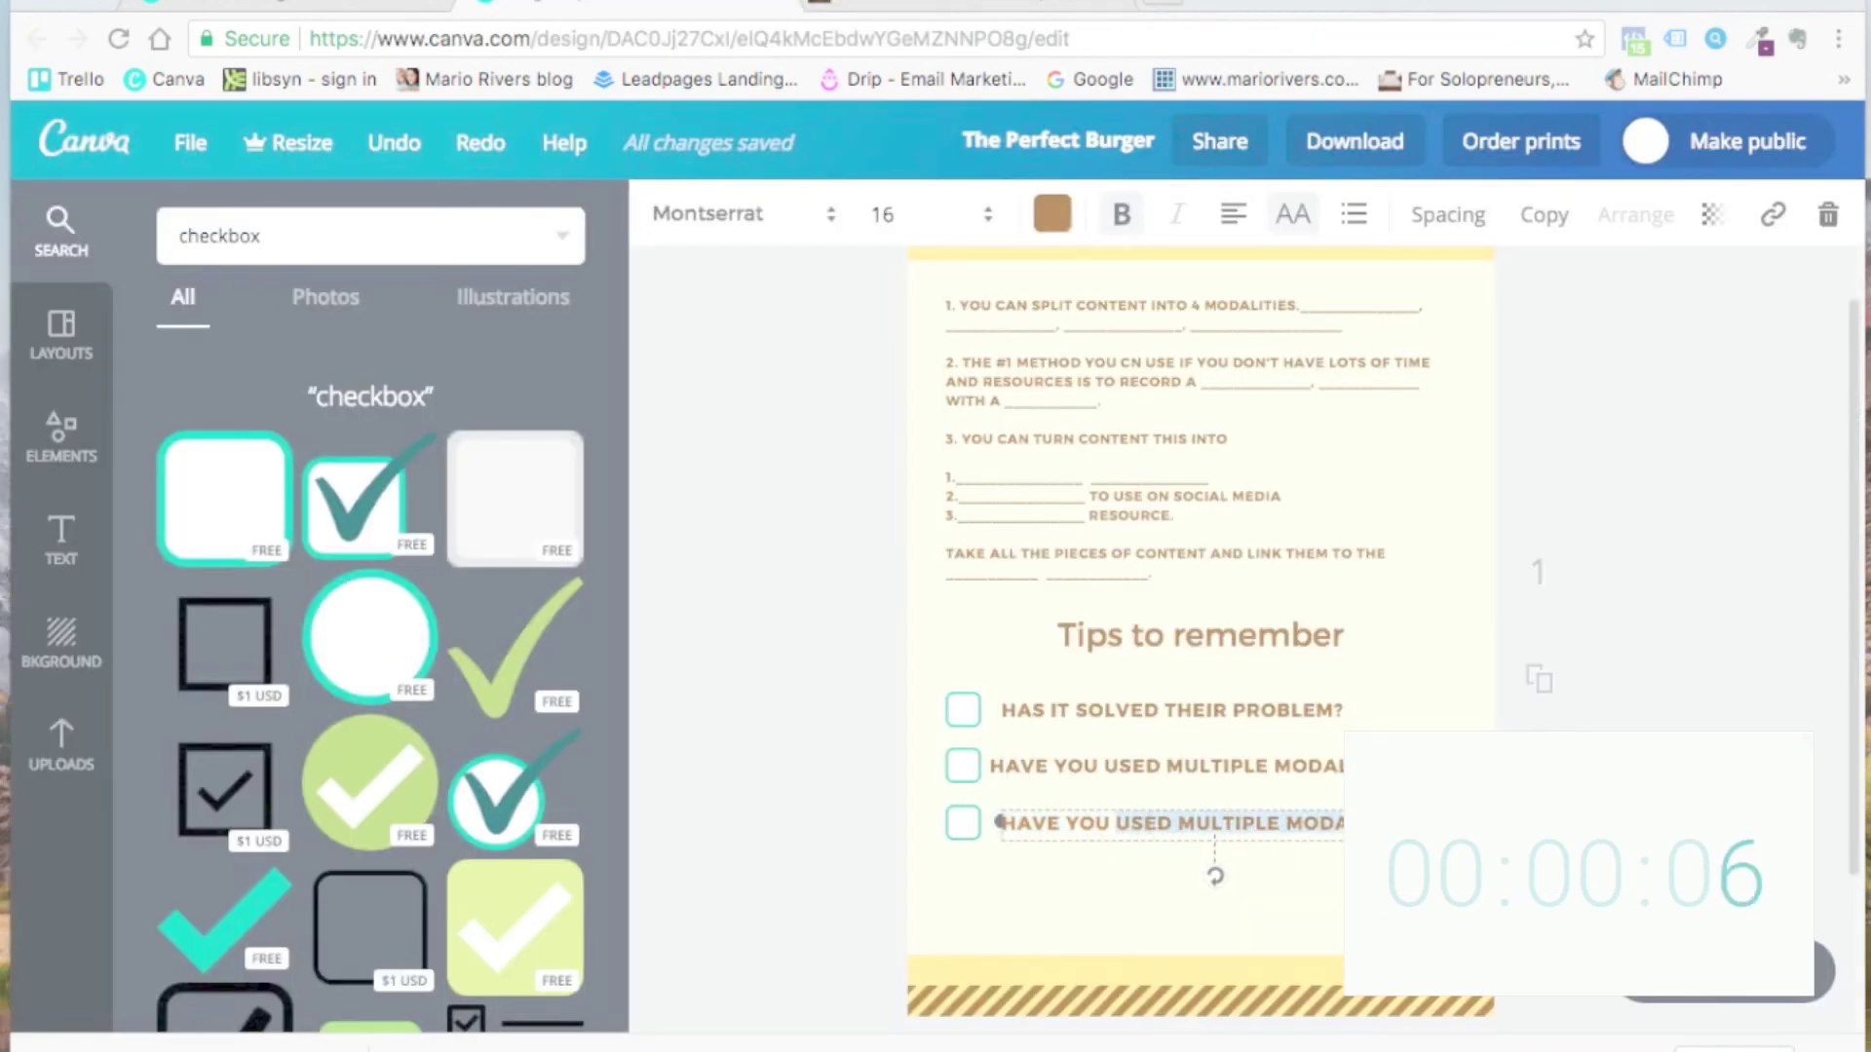
type("CREATED")
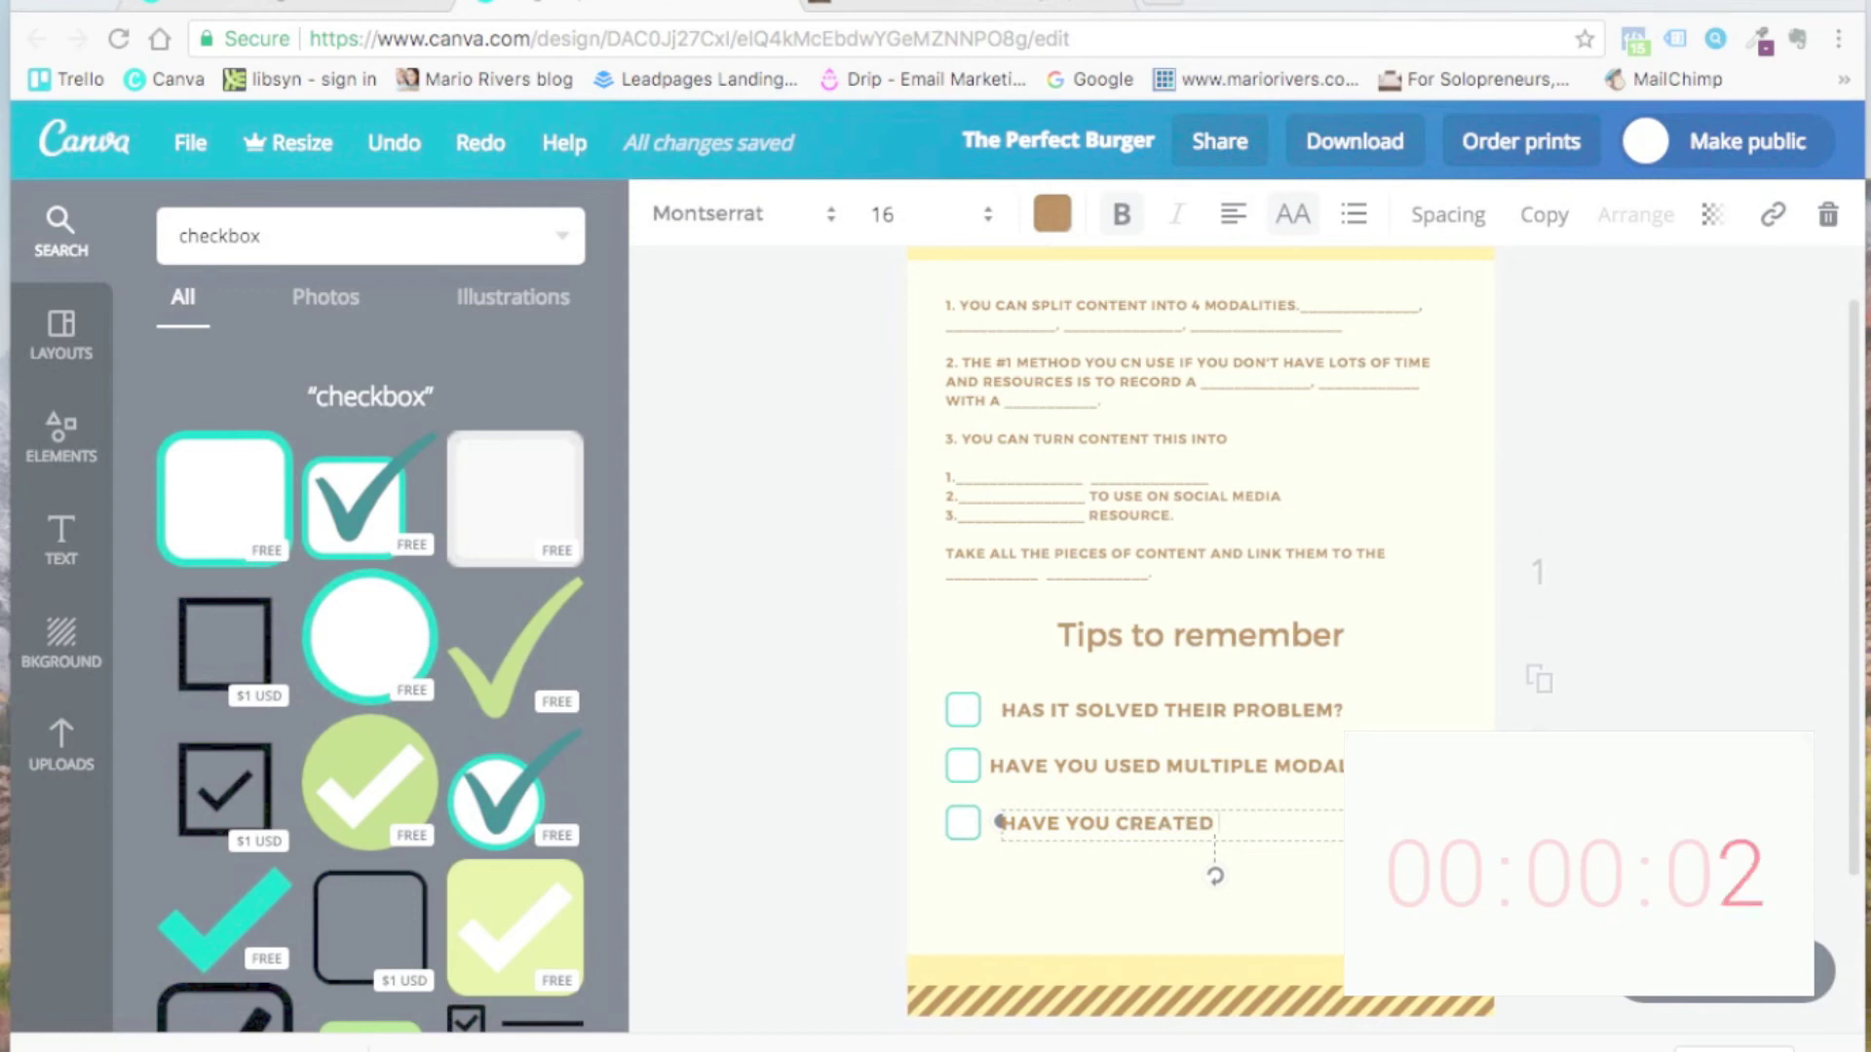
type(" FOR SOCIAL")
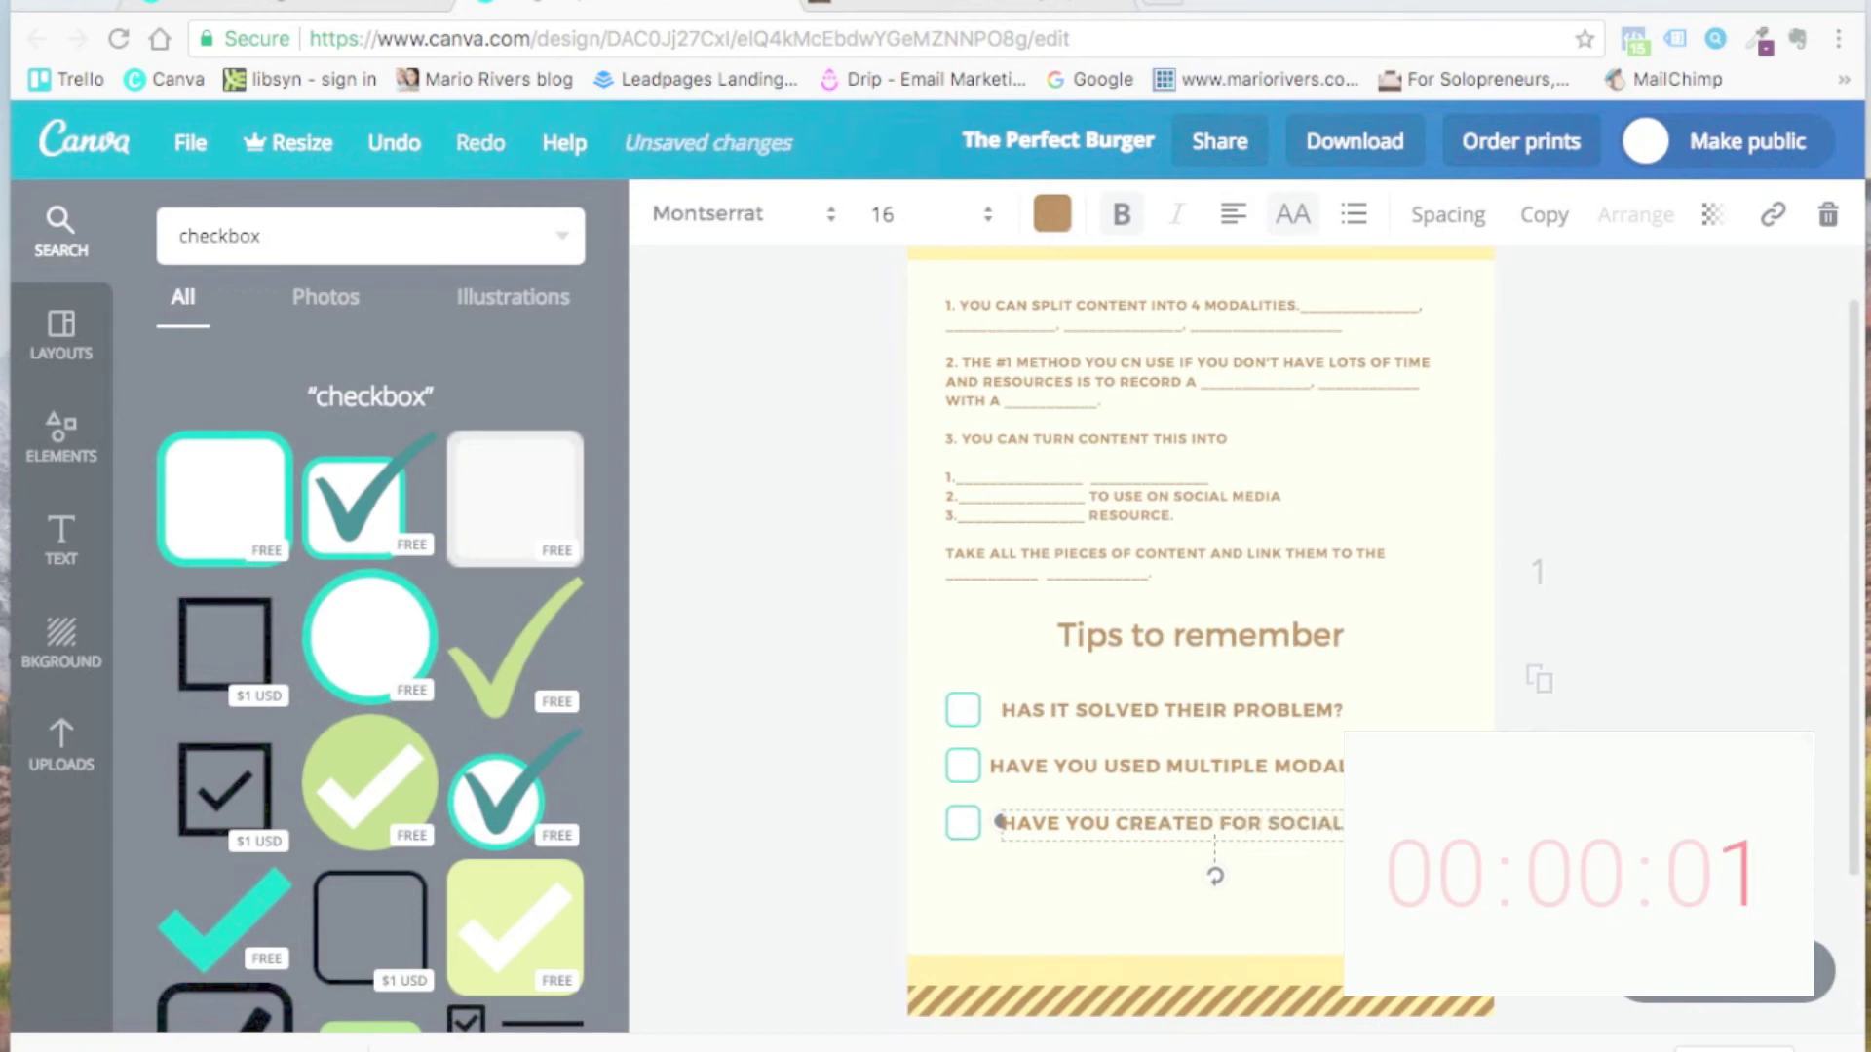
key("Escape")
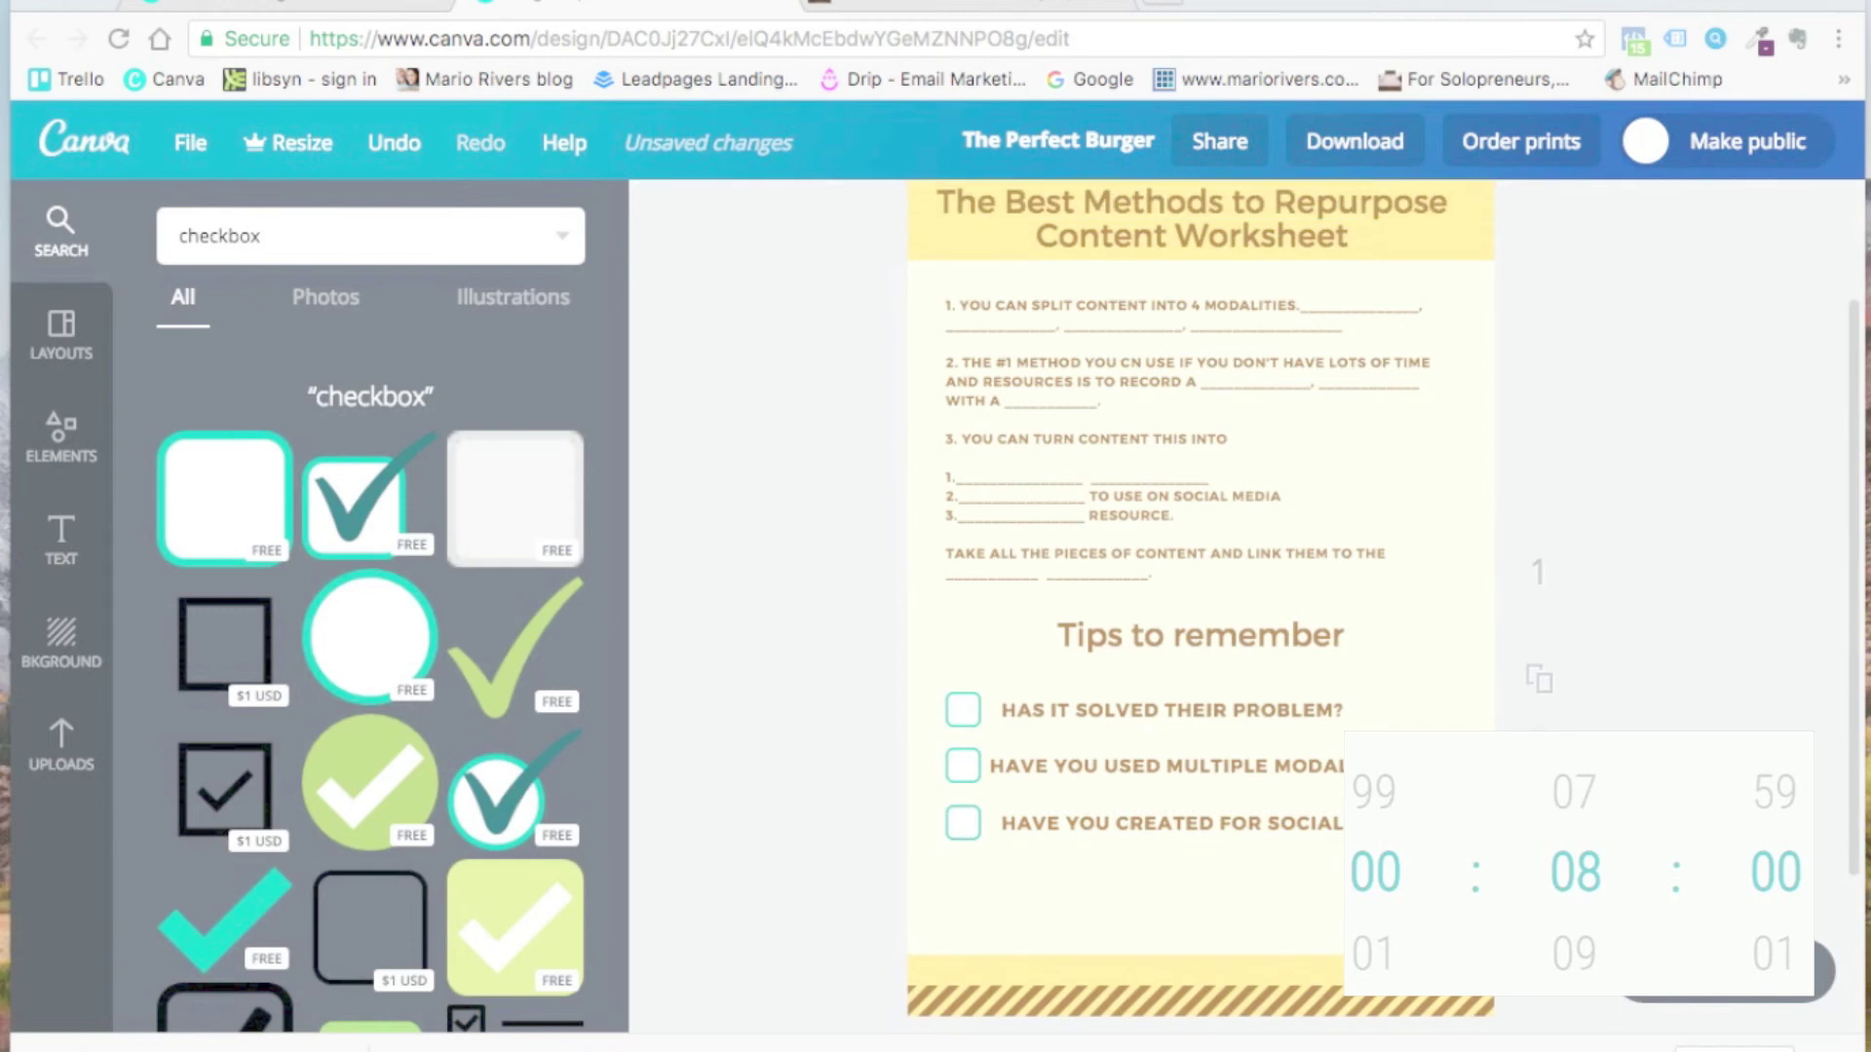
scroll(1198, 605, "up", 2)
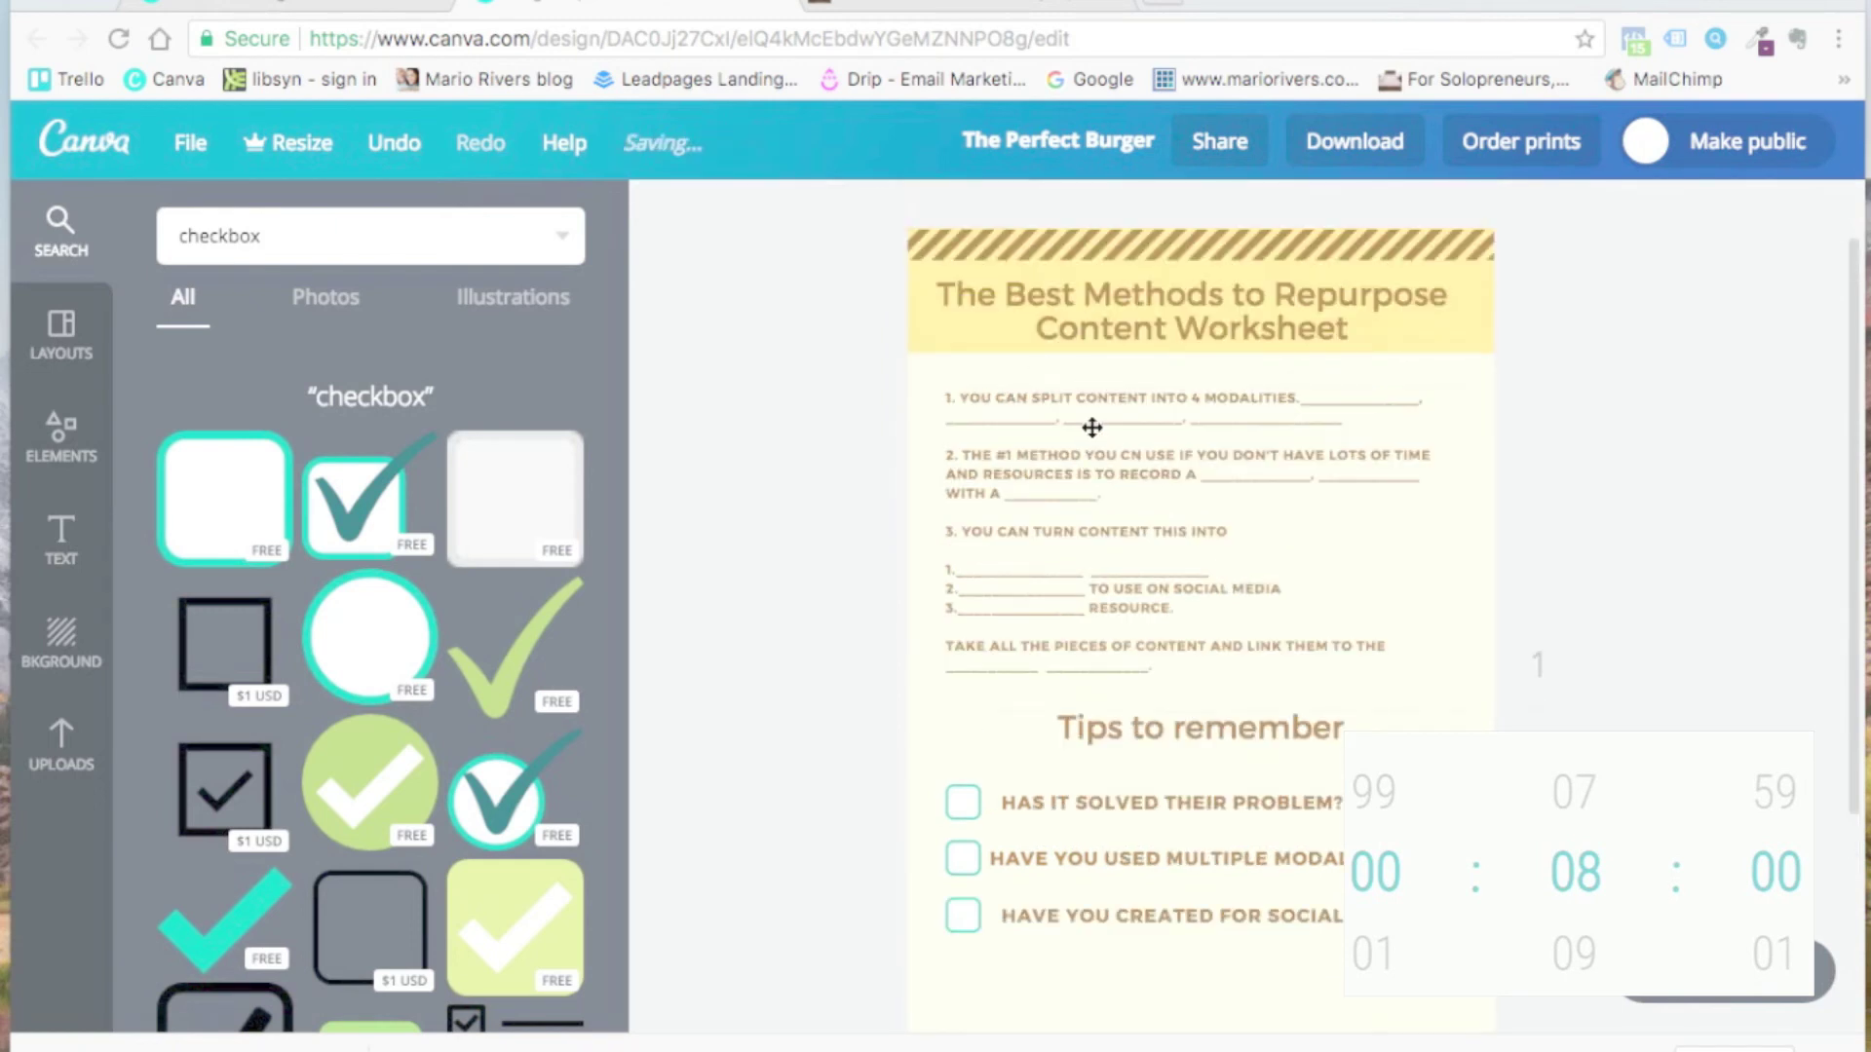
scroll(1656, 561, "down", 1)
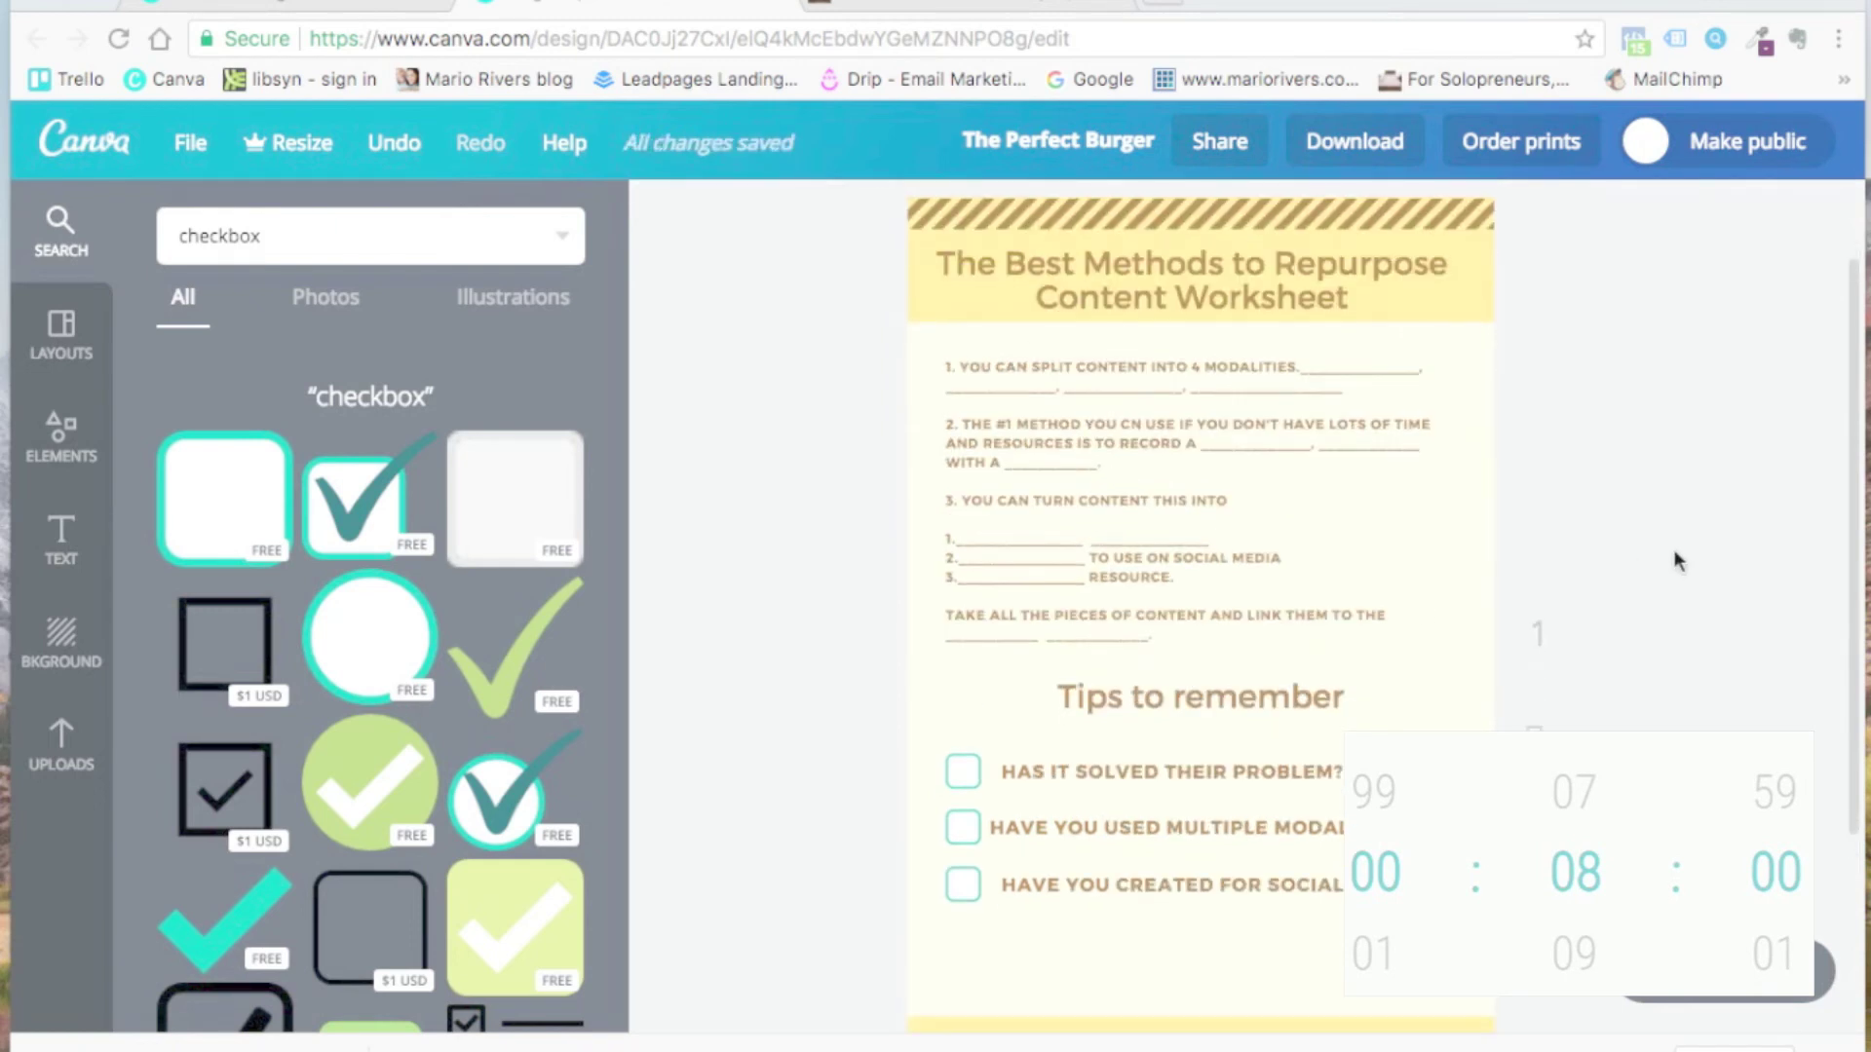
scroll(1269, 433, "down", 1)
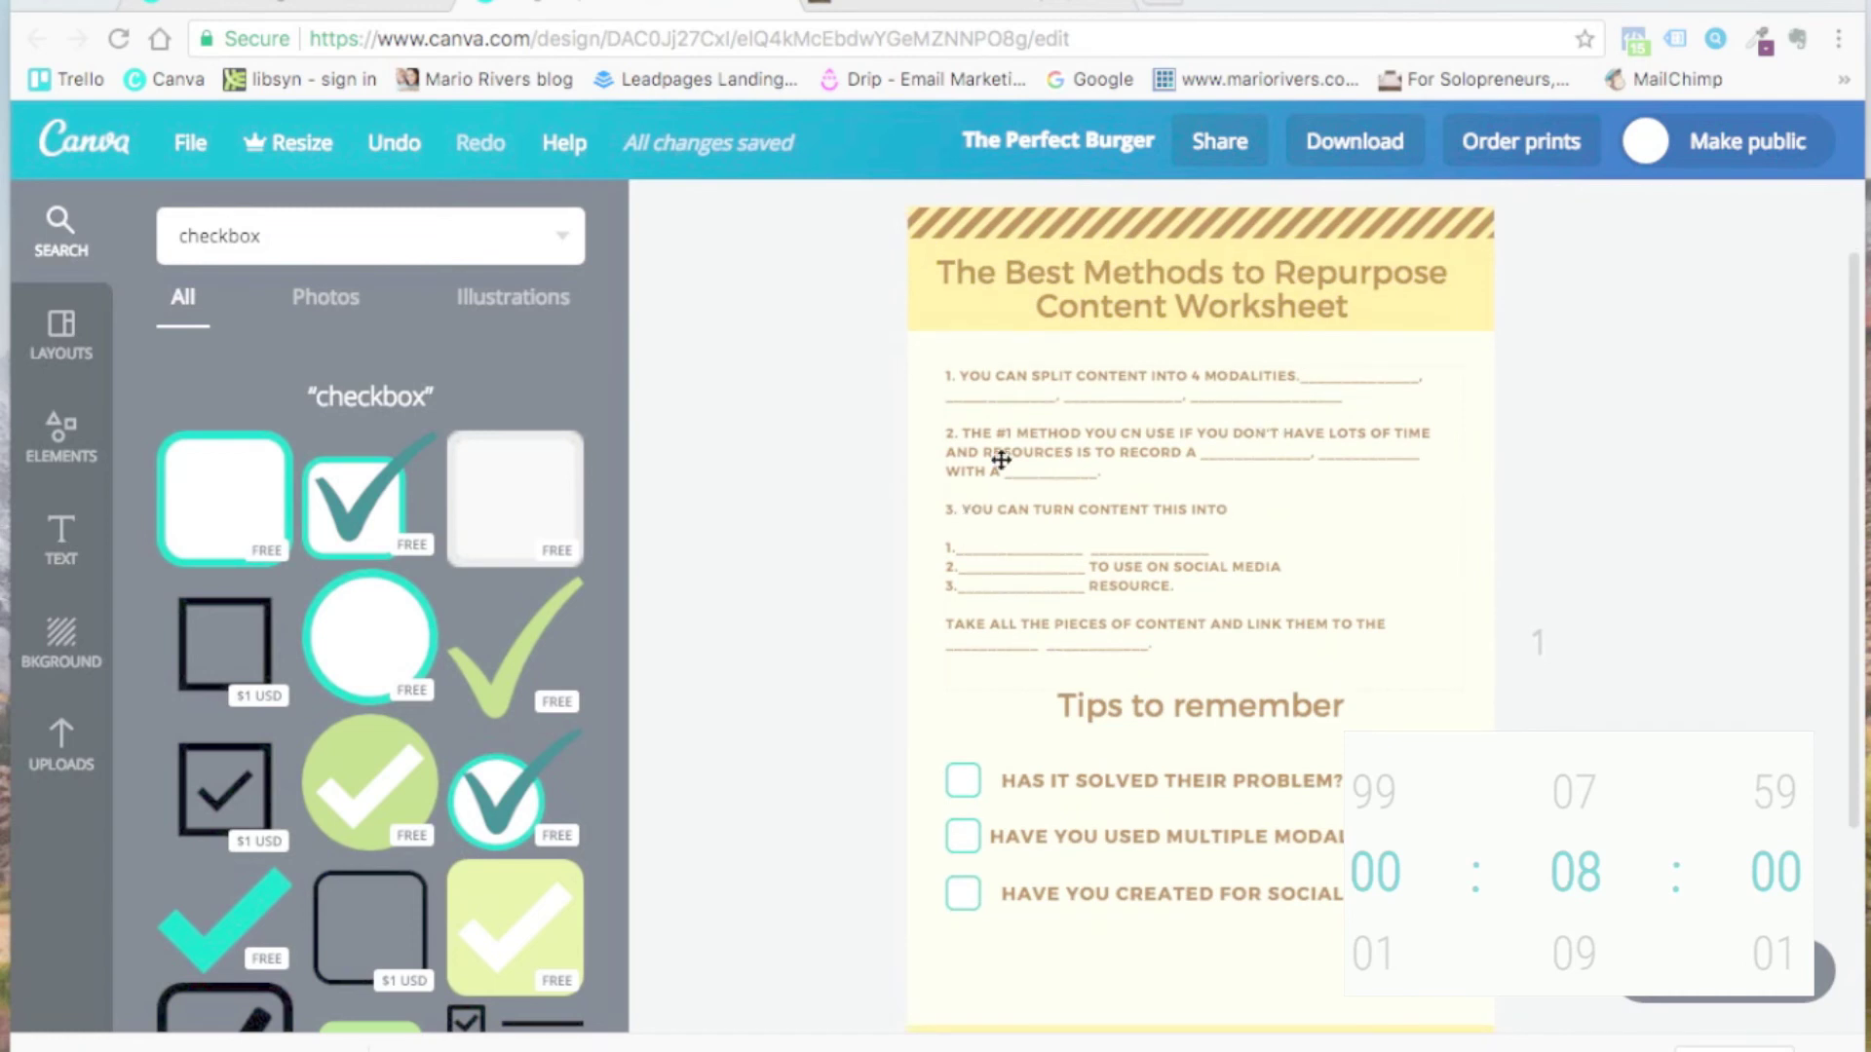
Step: Make the worksheet title text black
left_click(919, 317)
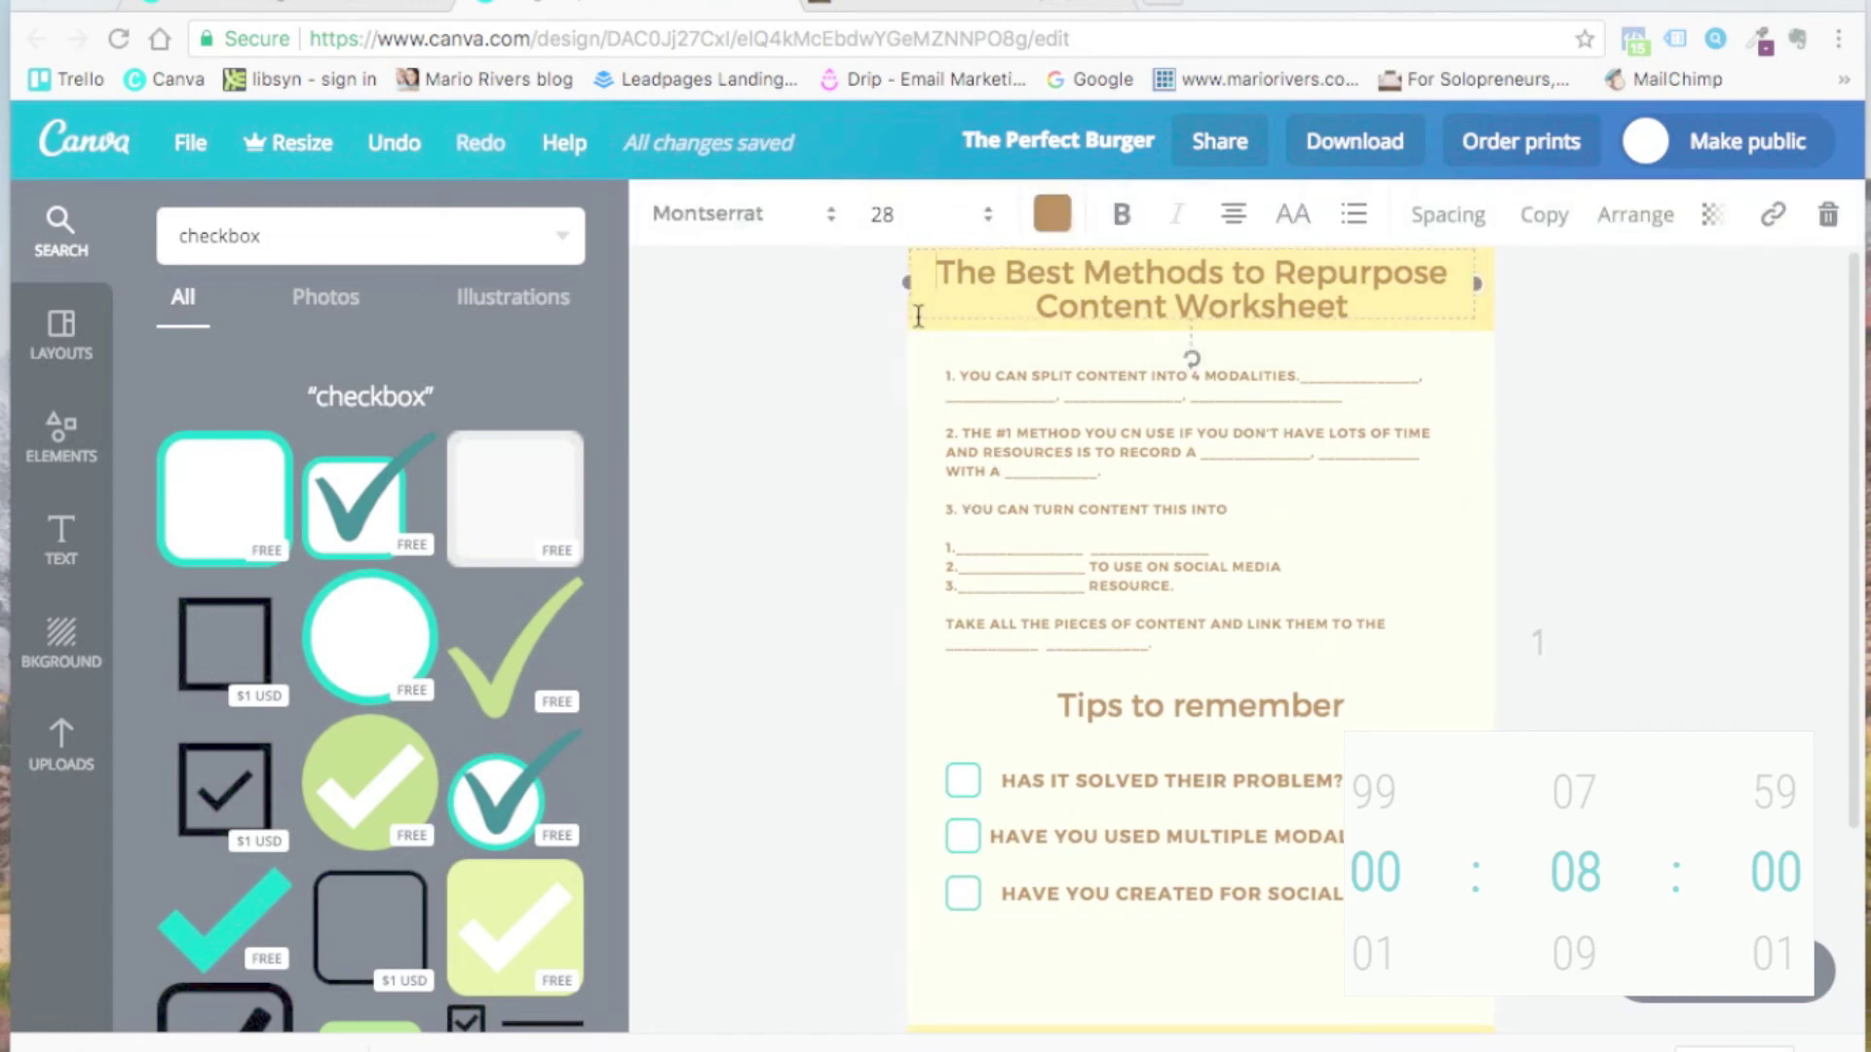
left_click(1053, 214)
left_click(1062, 723)
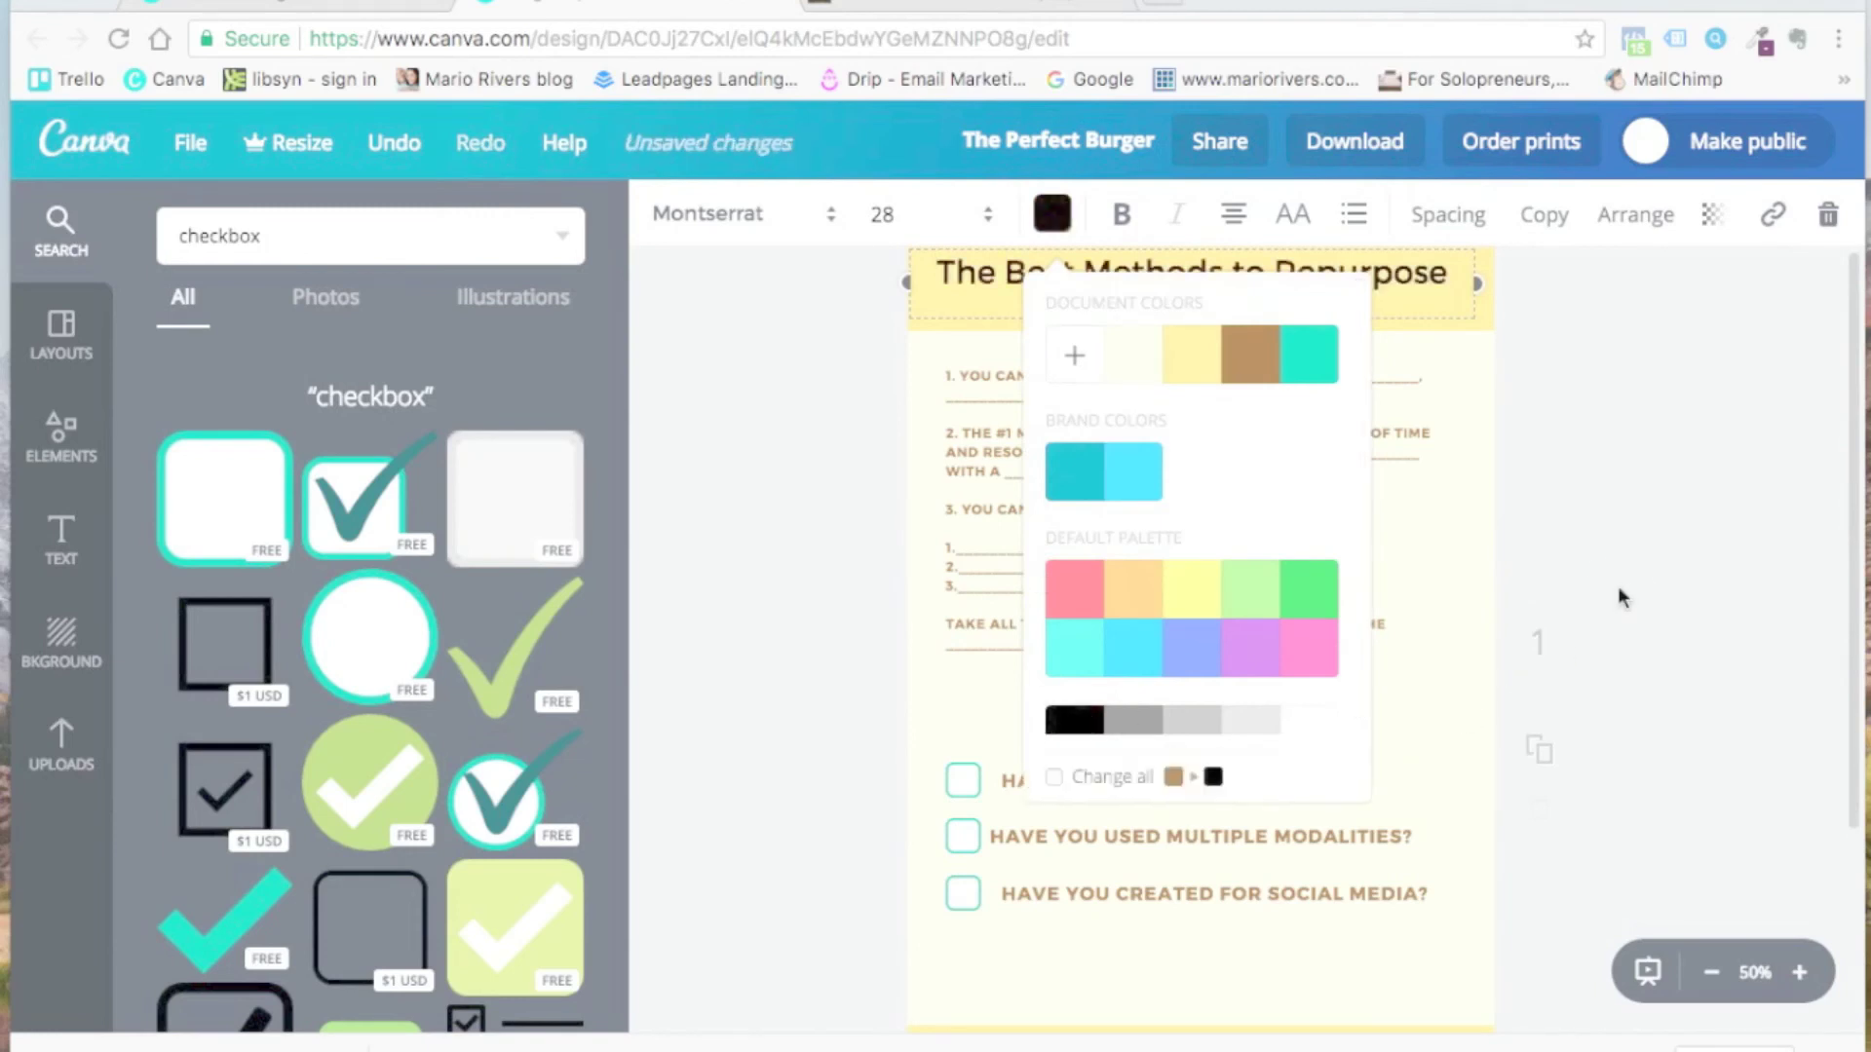
left_click(1540, 629)
left_click(1618, 588)
Step: Change the bottom striped band to the teal document colour
scroll(1393, 434, "up", 2)
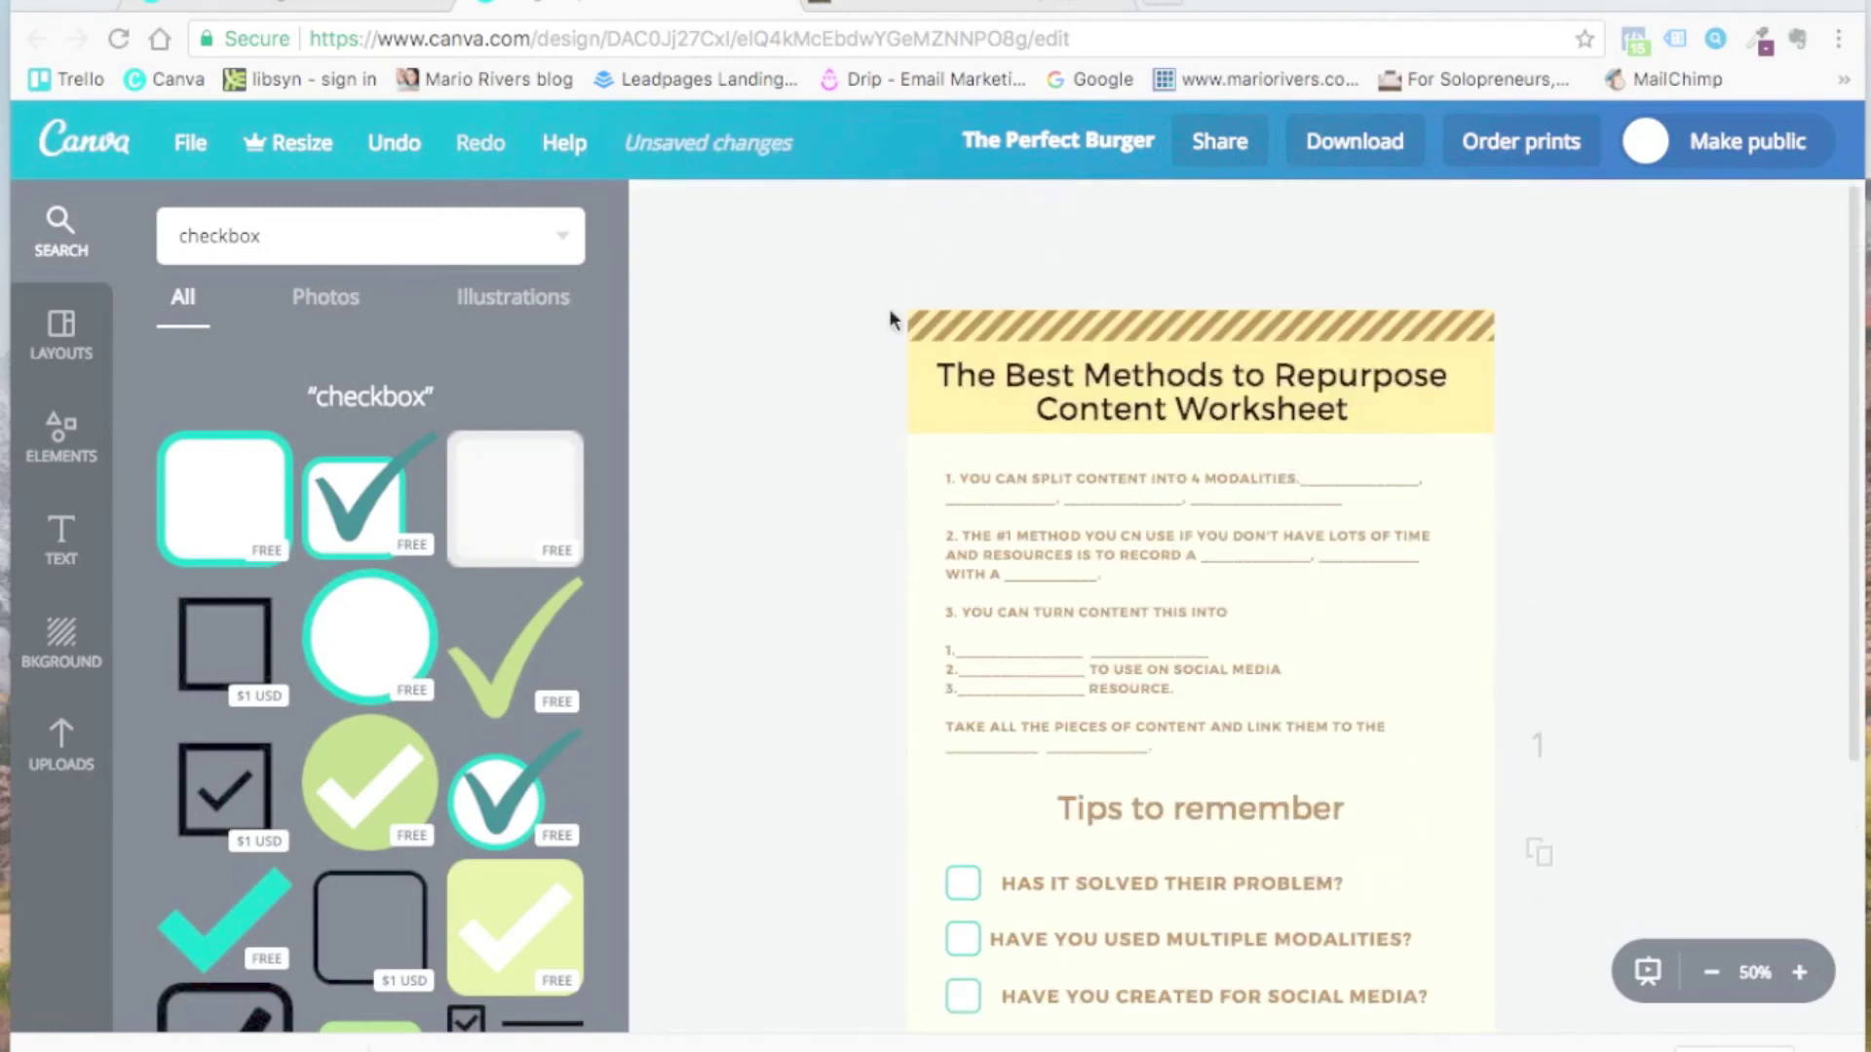
left_click(912, 321)
scroll(828, 384, "down", 5)
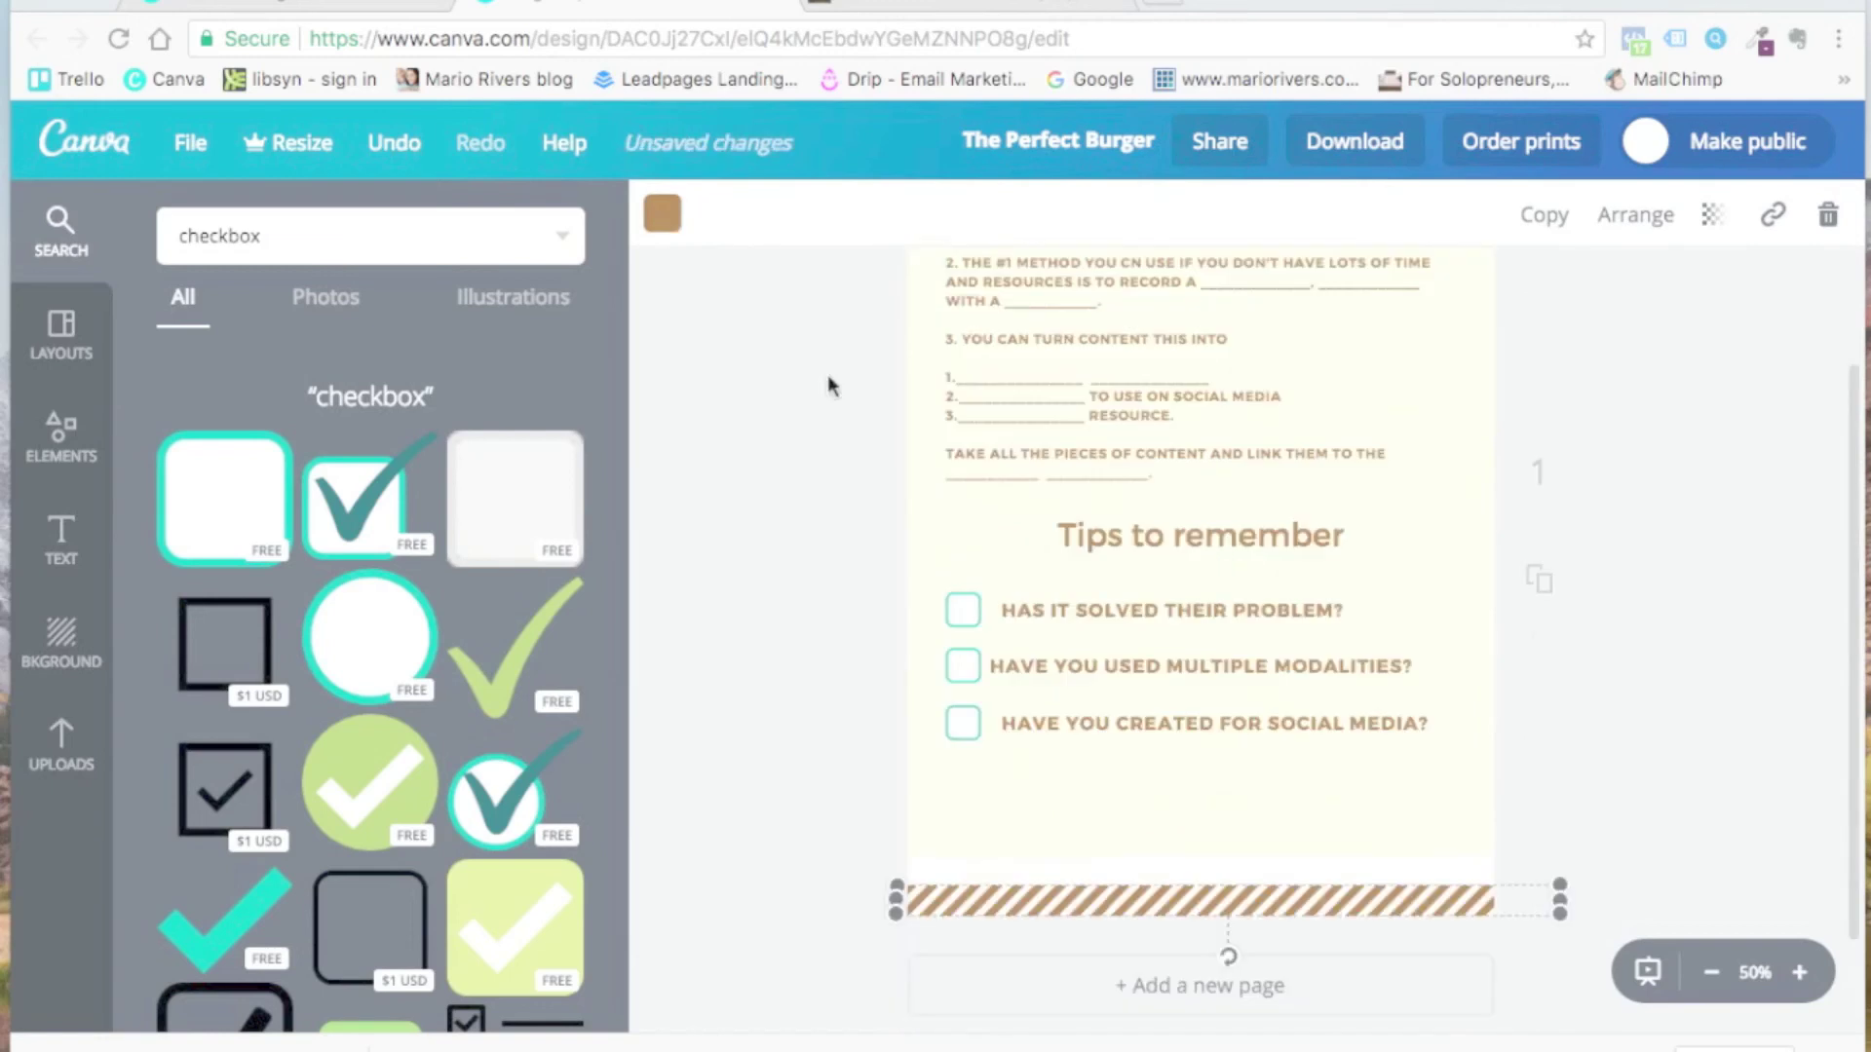
left_click(663, 214)
left_click(801, 354)
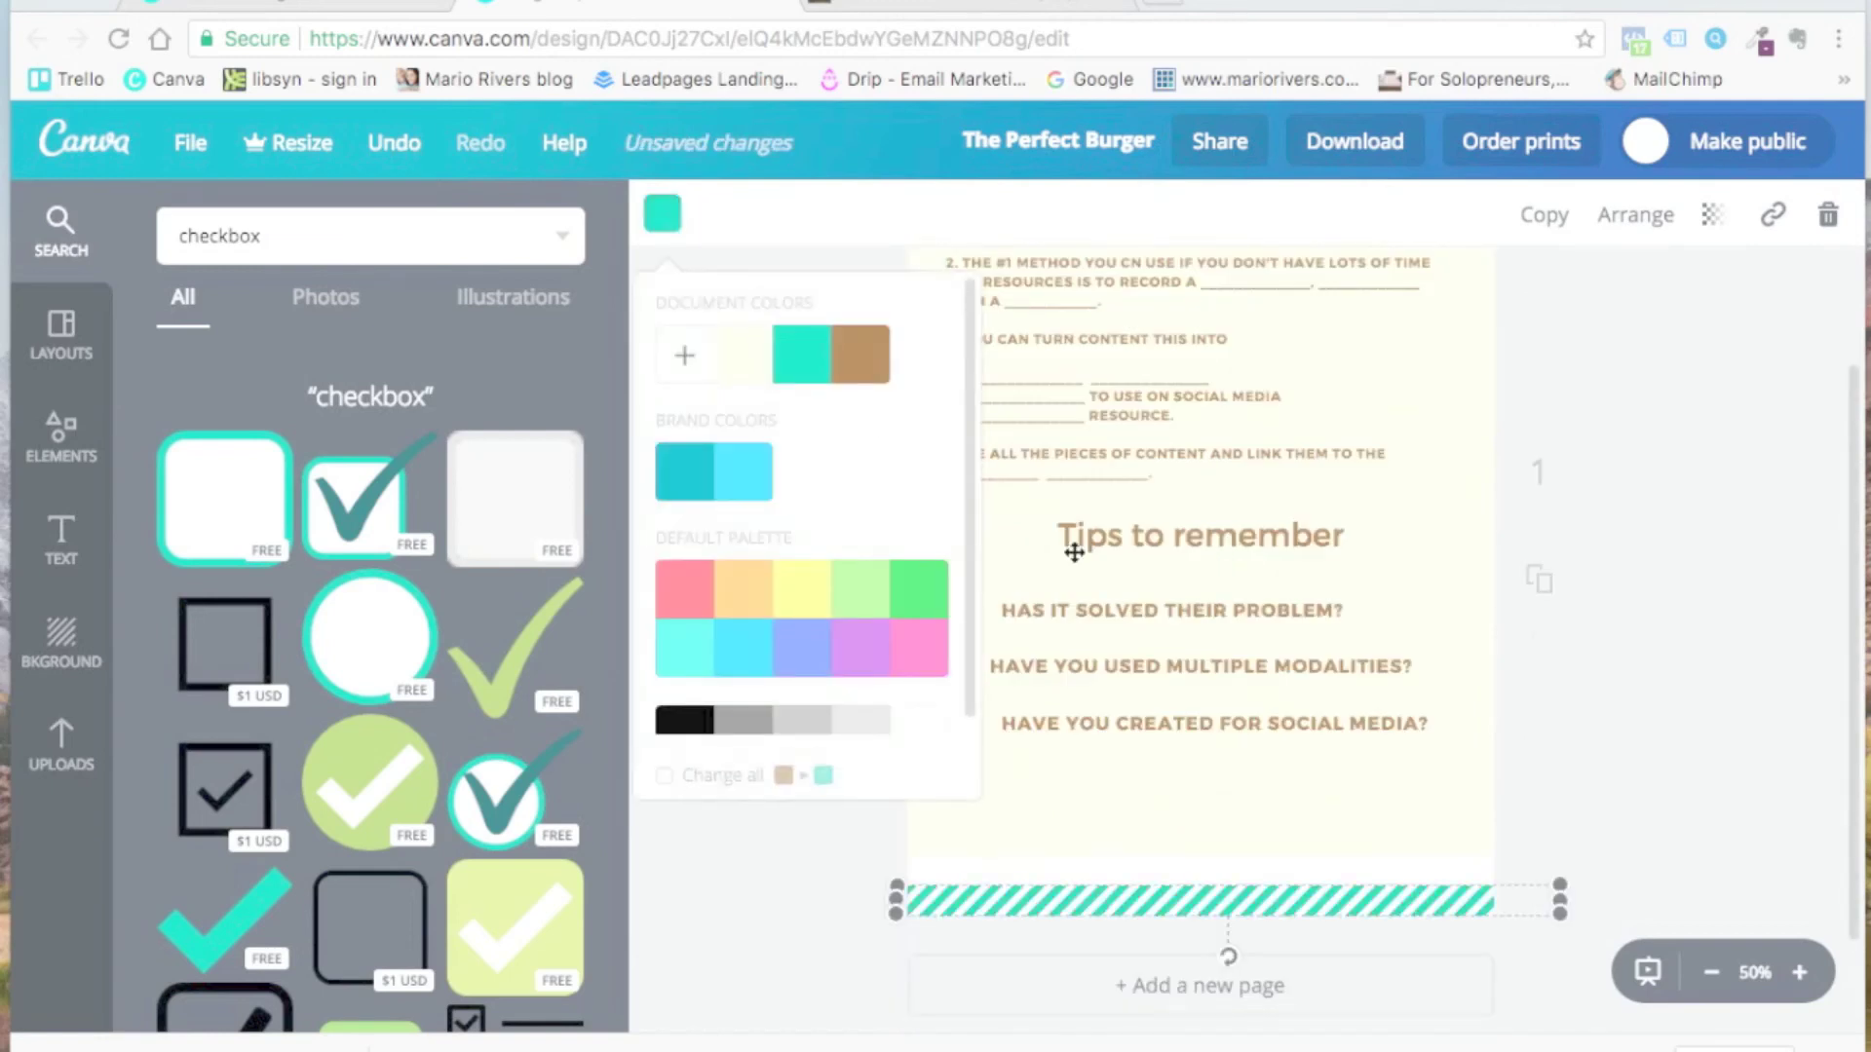
left_click(1234, 801)
scroll(1266, 780, "down", 2)
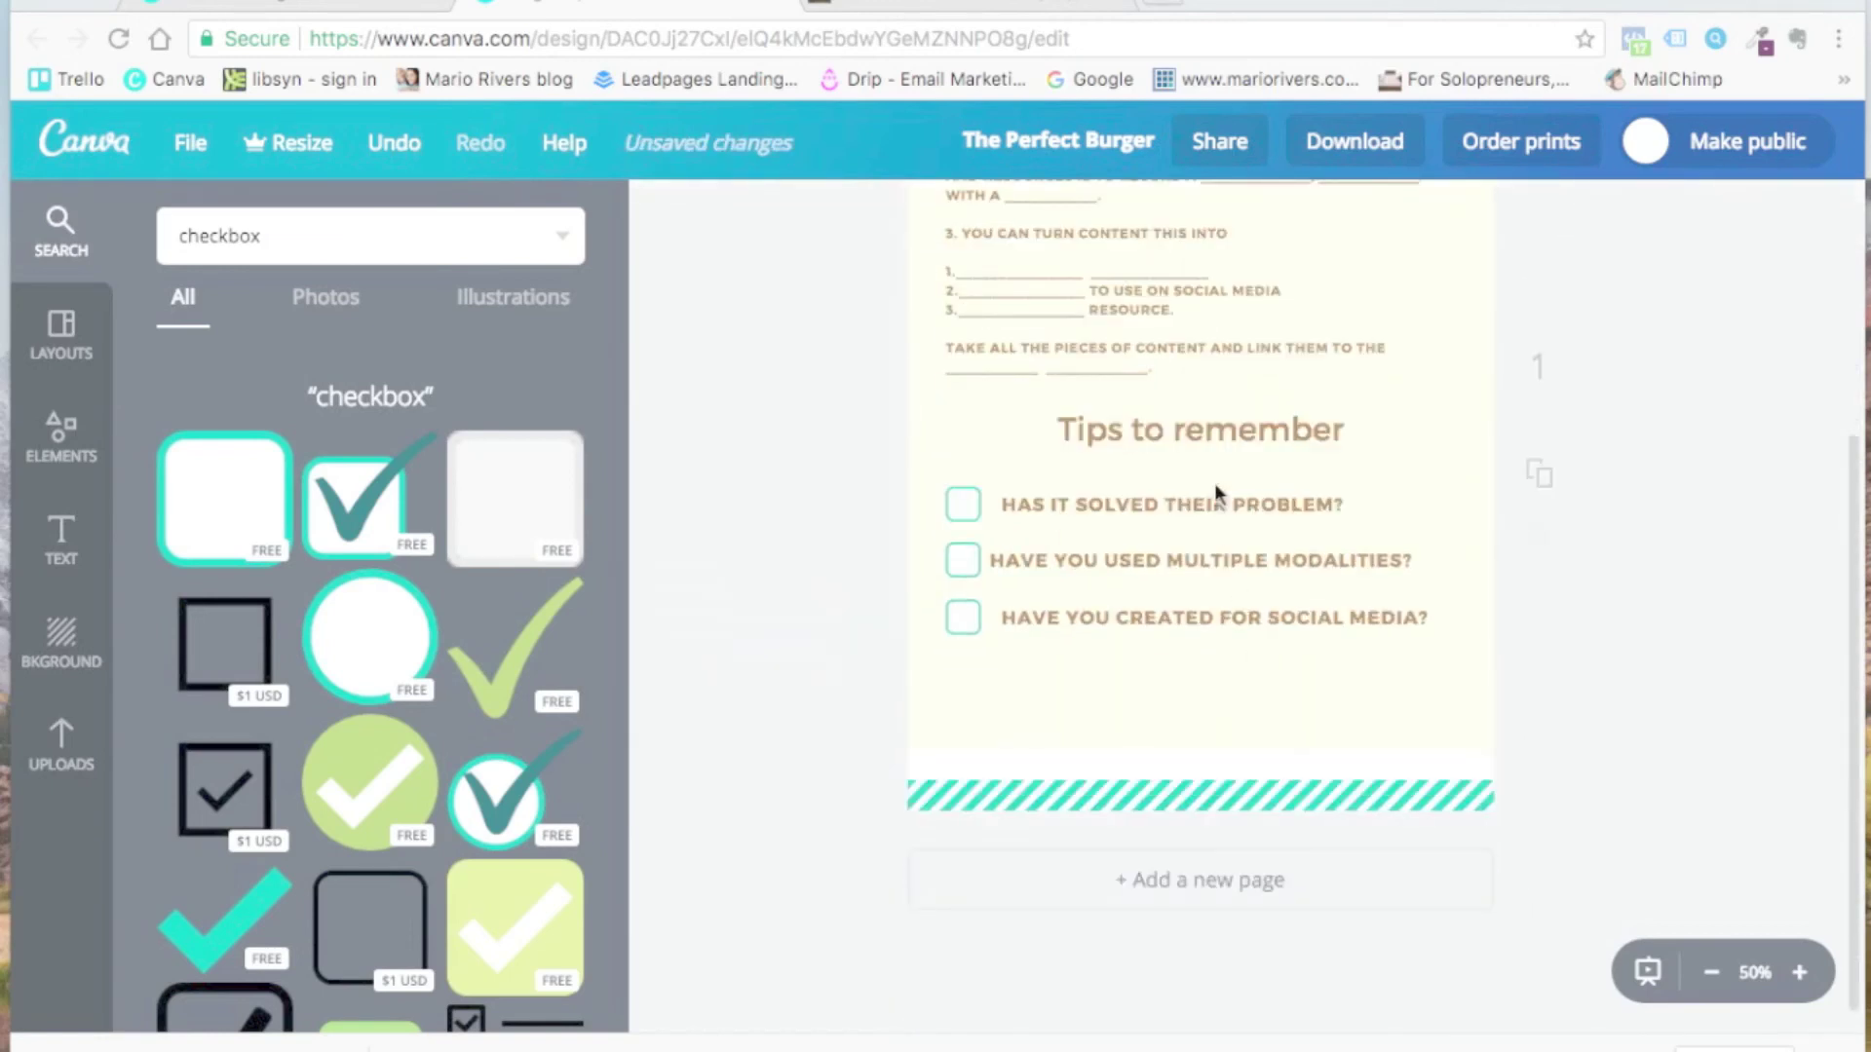
Step: Duplicate the social media line above the bottom band, make it black, and widen it
scroll(1311, 653, "up", 4)
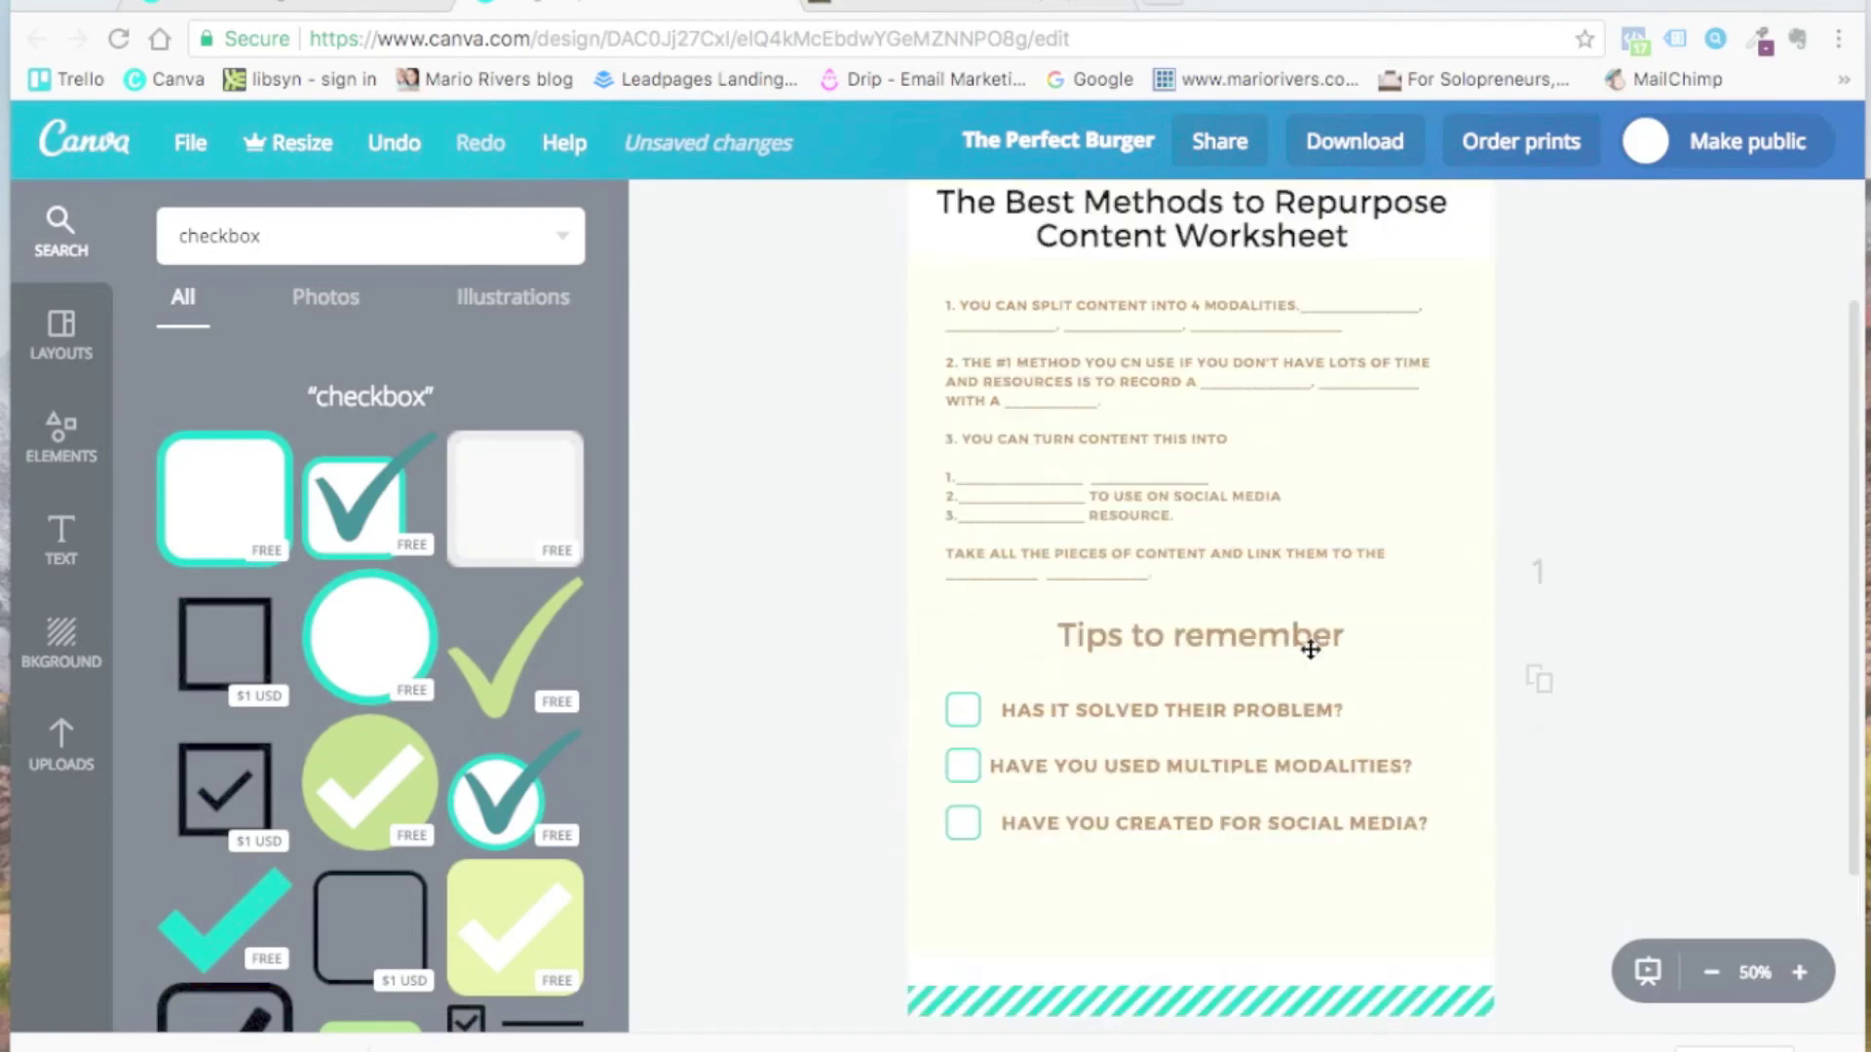
scroll(1311, 649, "up", 2)
scroll(1306, 731, "down", 2)
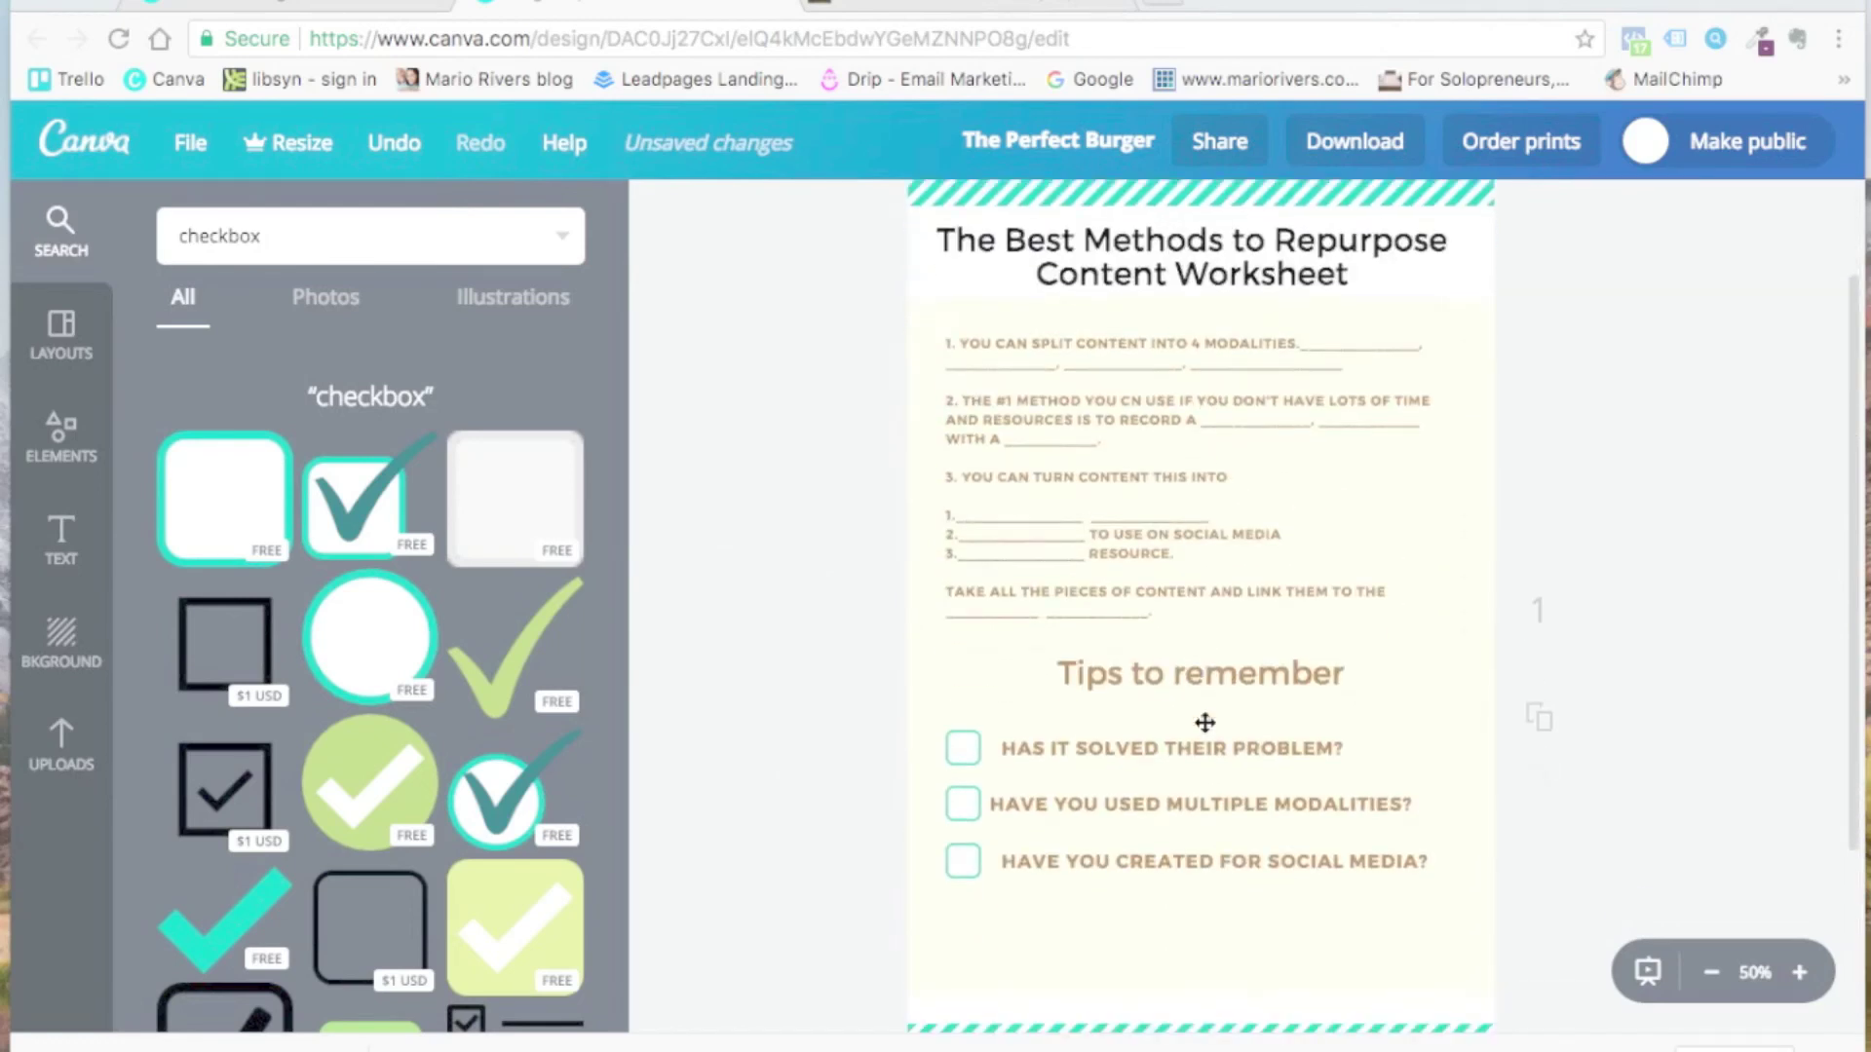
scroll(1198, 731, "down", 1)
left_click(1182, 806)
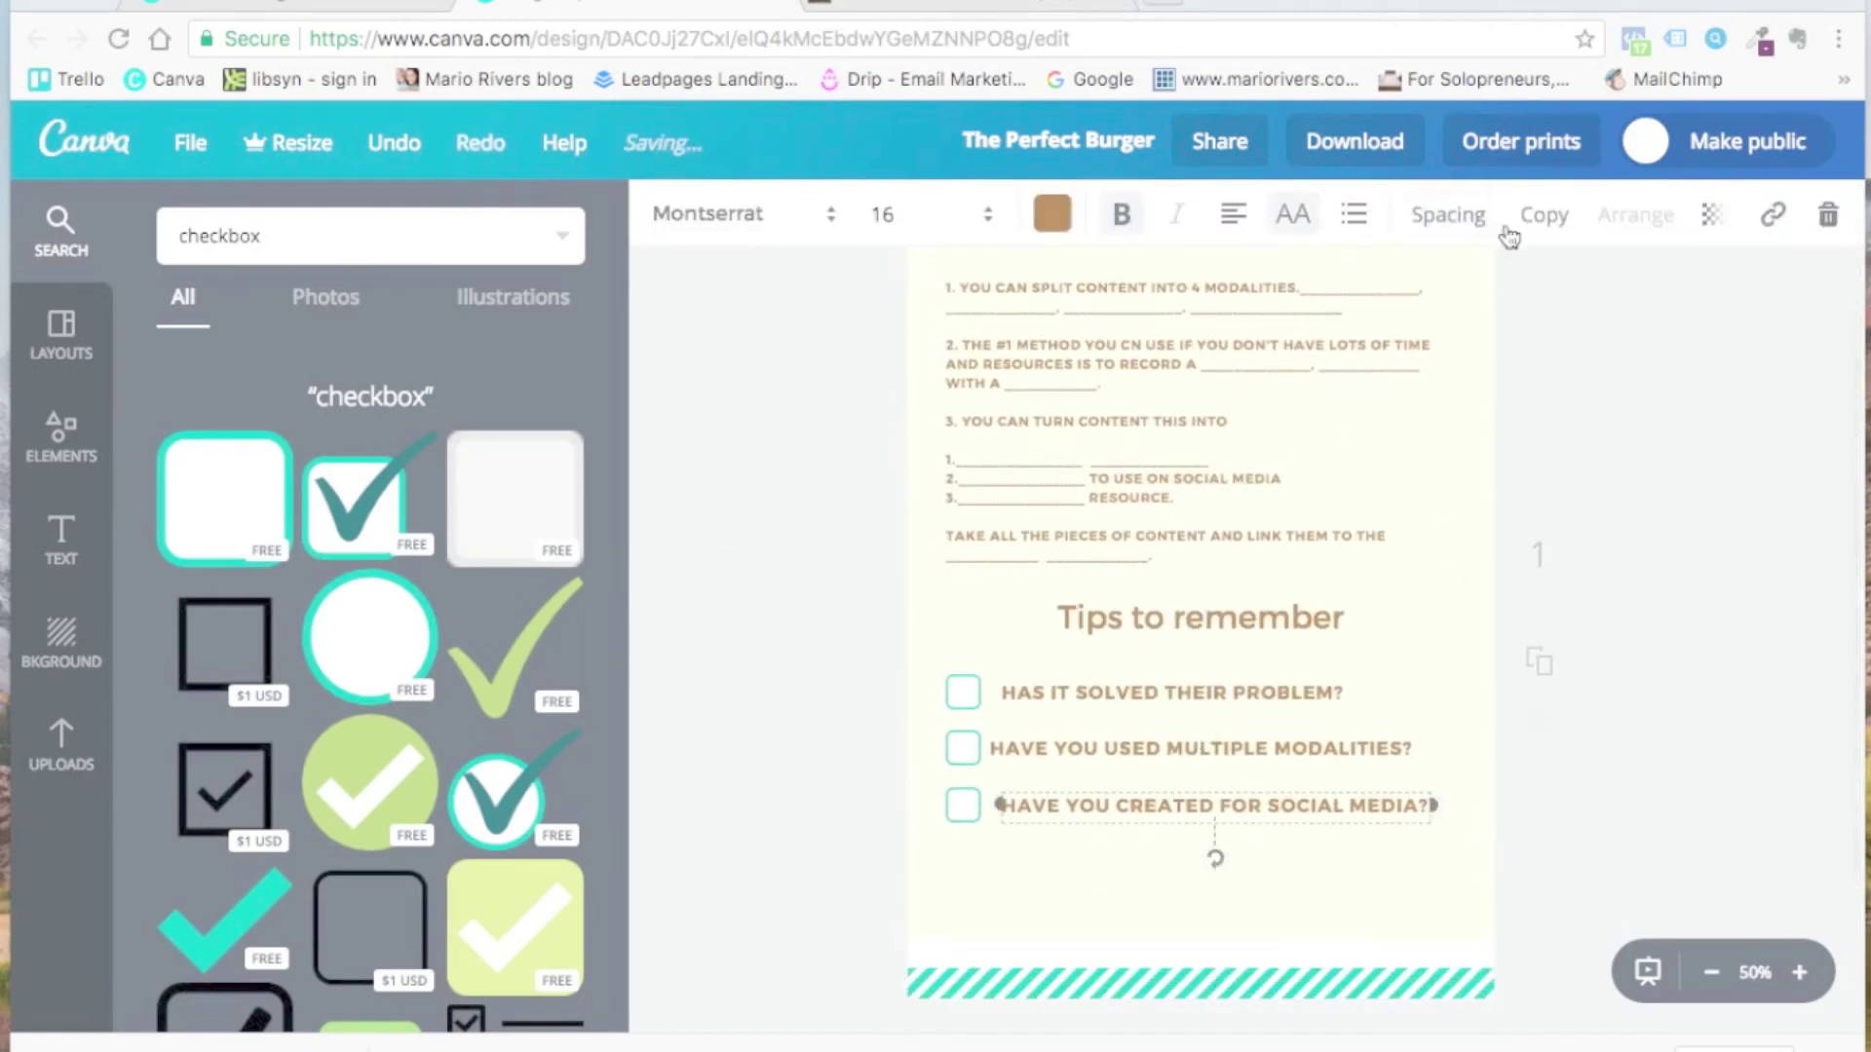
left_click(1540, 217)
left_click_drag(1230, 831, 1182, 926)
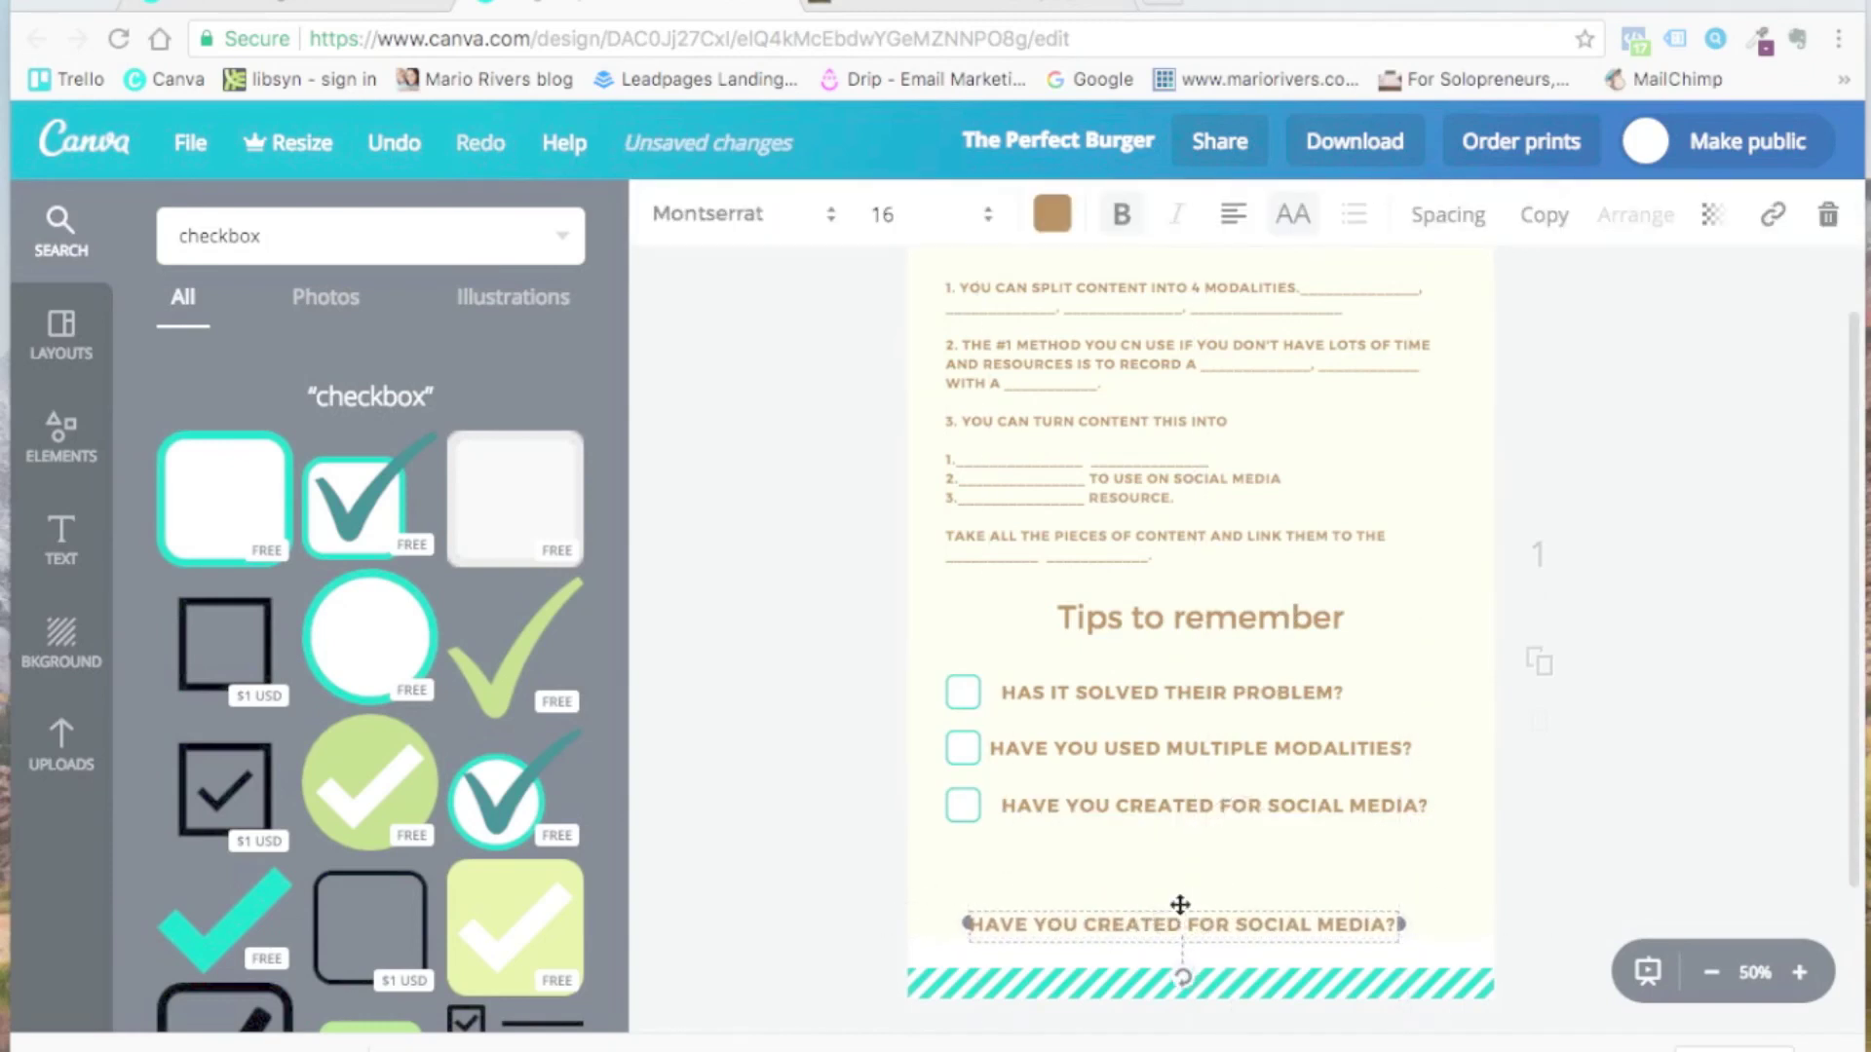
left_click(1053, 214)
left_click(1074, 721)
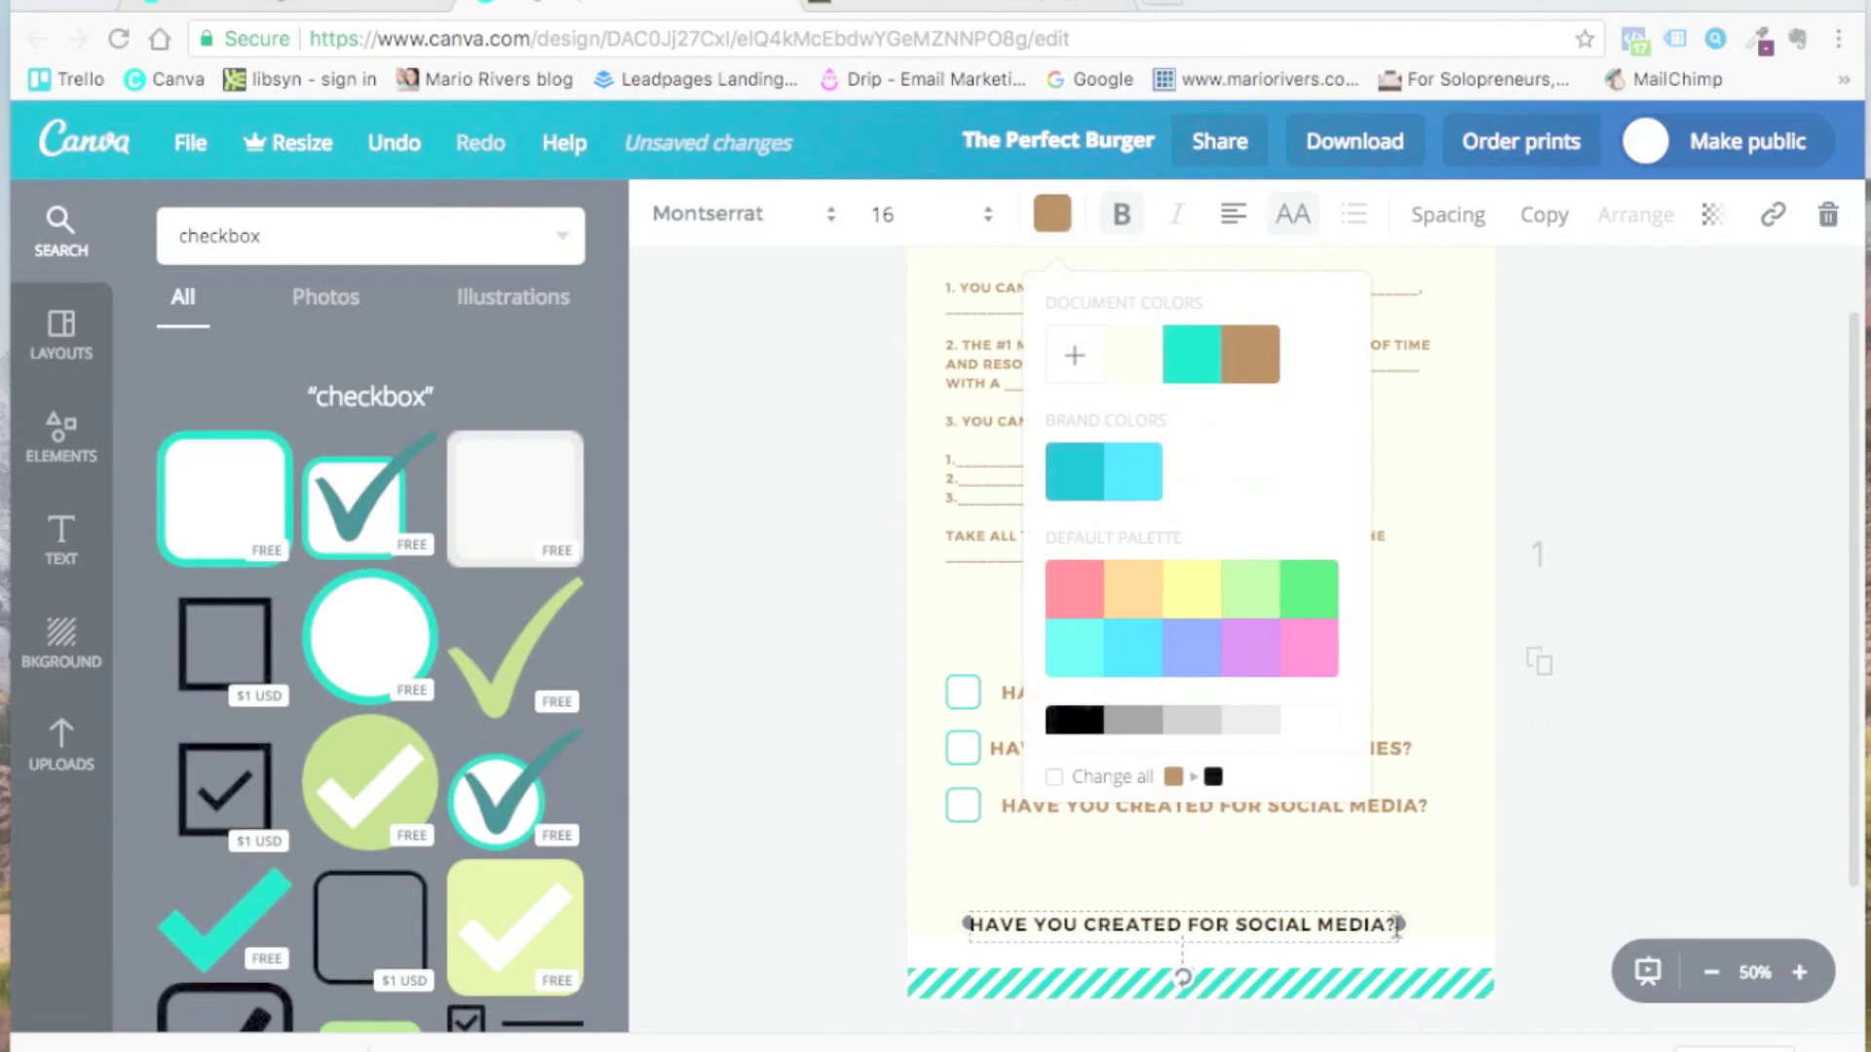
left_click_drag(1398, 926, 1432, 927)
Step: Replace its text with 'FOR MORE INFORMATION, VISIT ME AT' and 'MYWEBSITE.COM' on two lines
left_click(1221, 916)
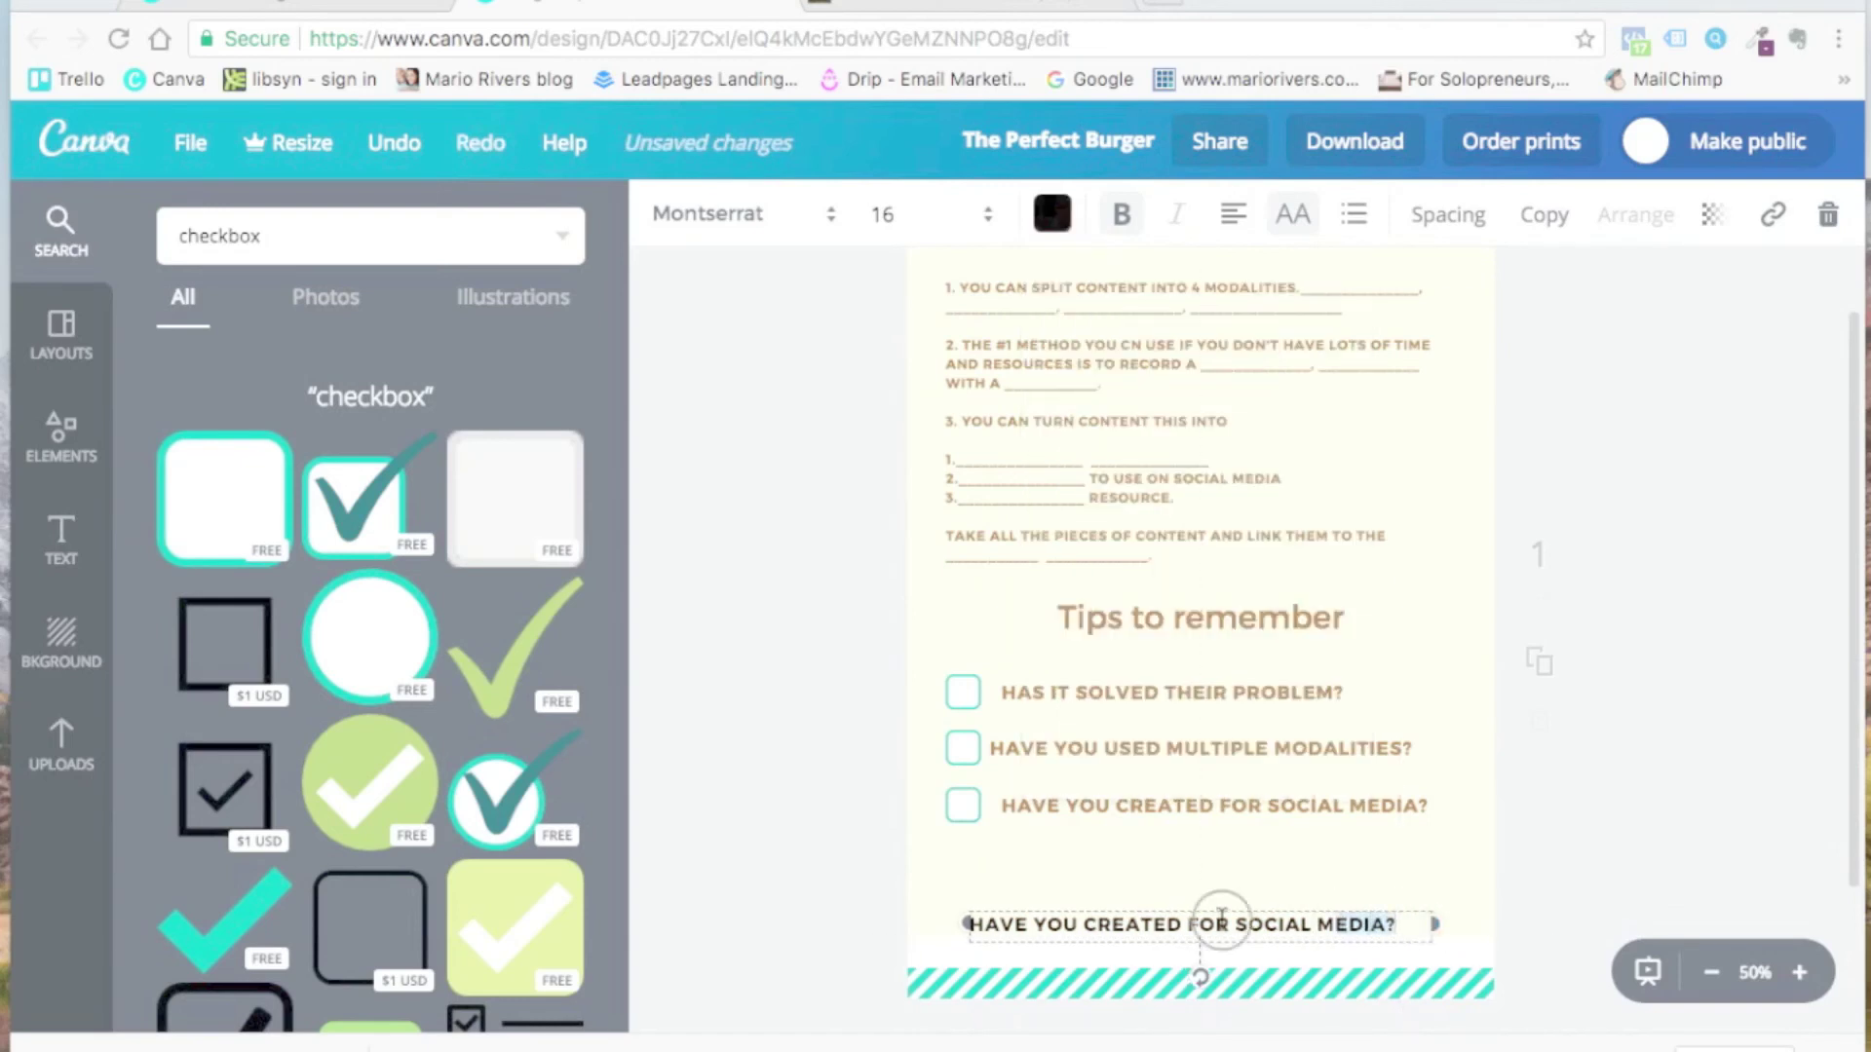
left_click_drag(1221, 916, 972, 921)
type("Vi")
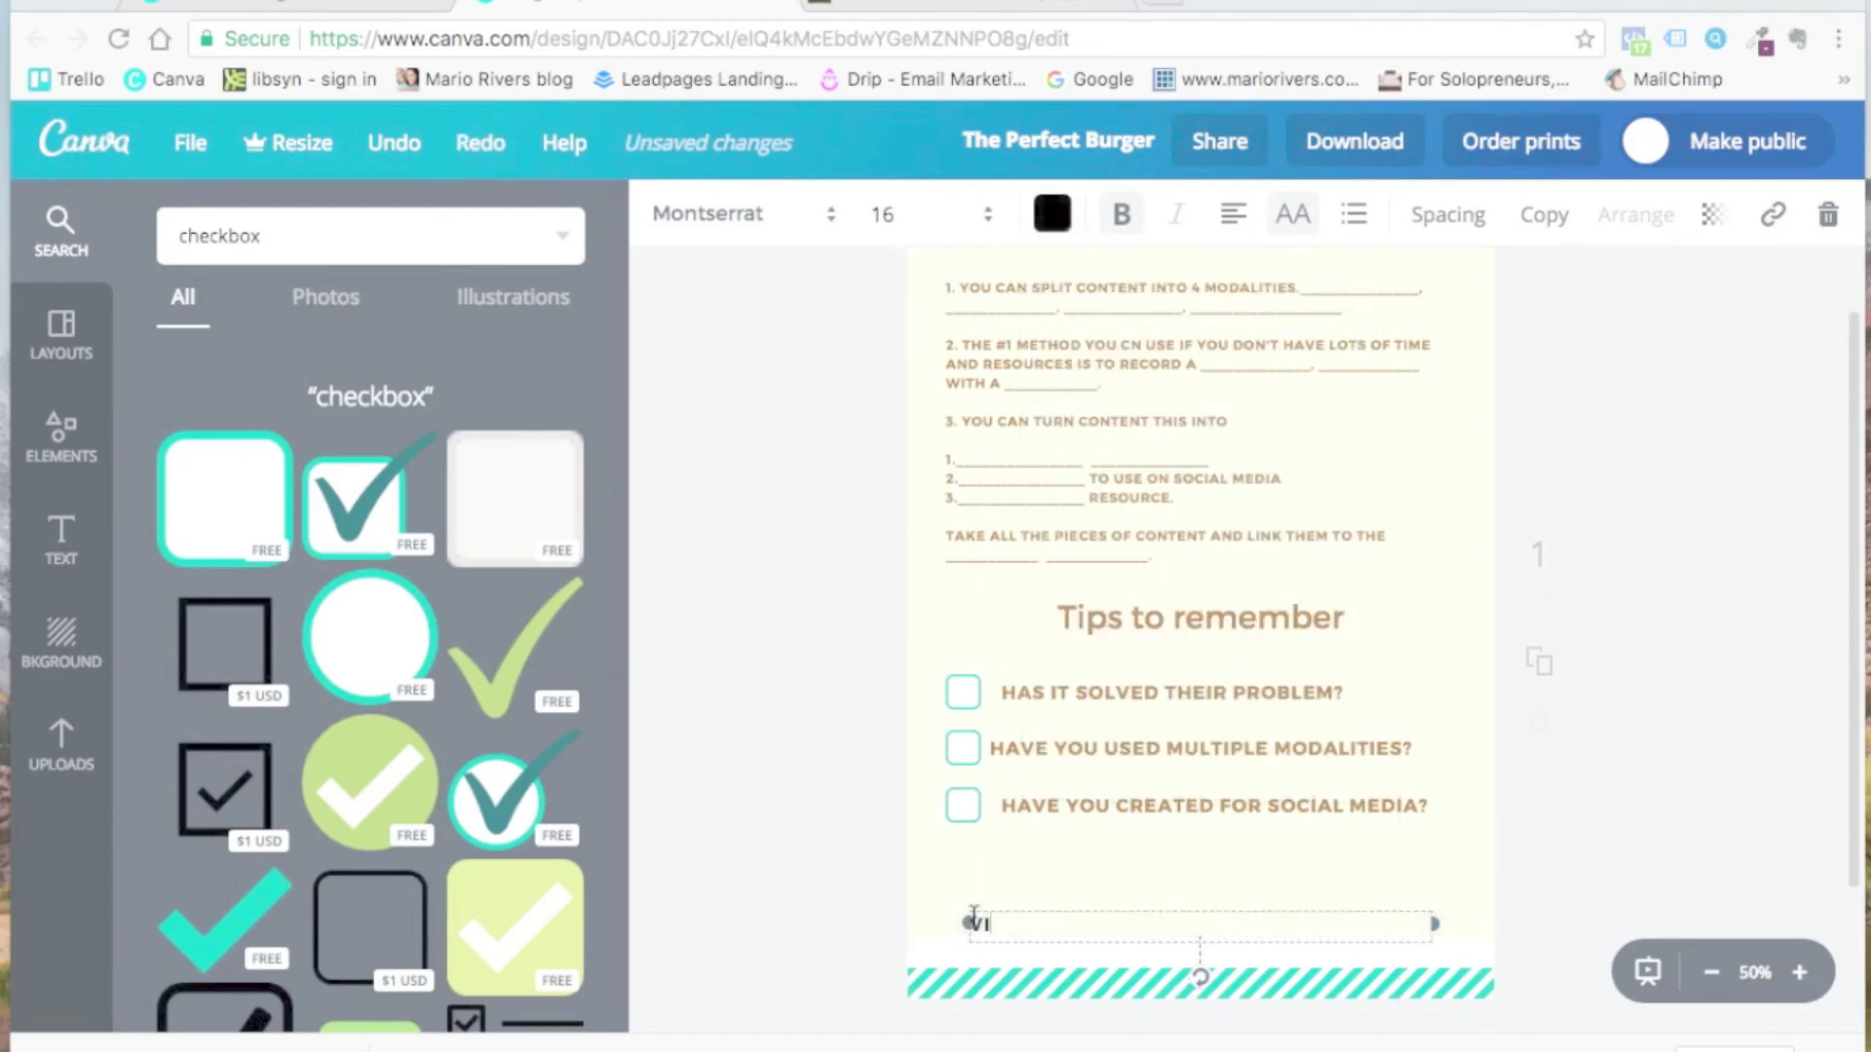
type("R MORE INFORMATION, VISIT ME AT")
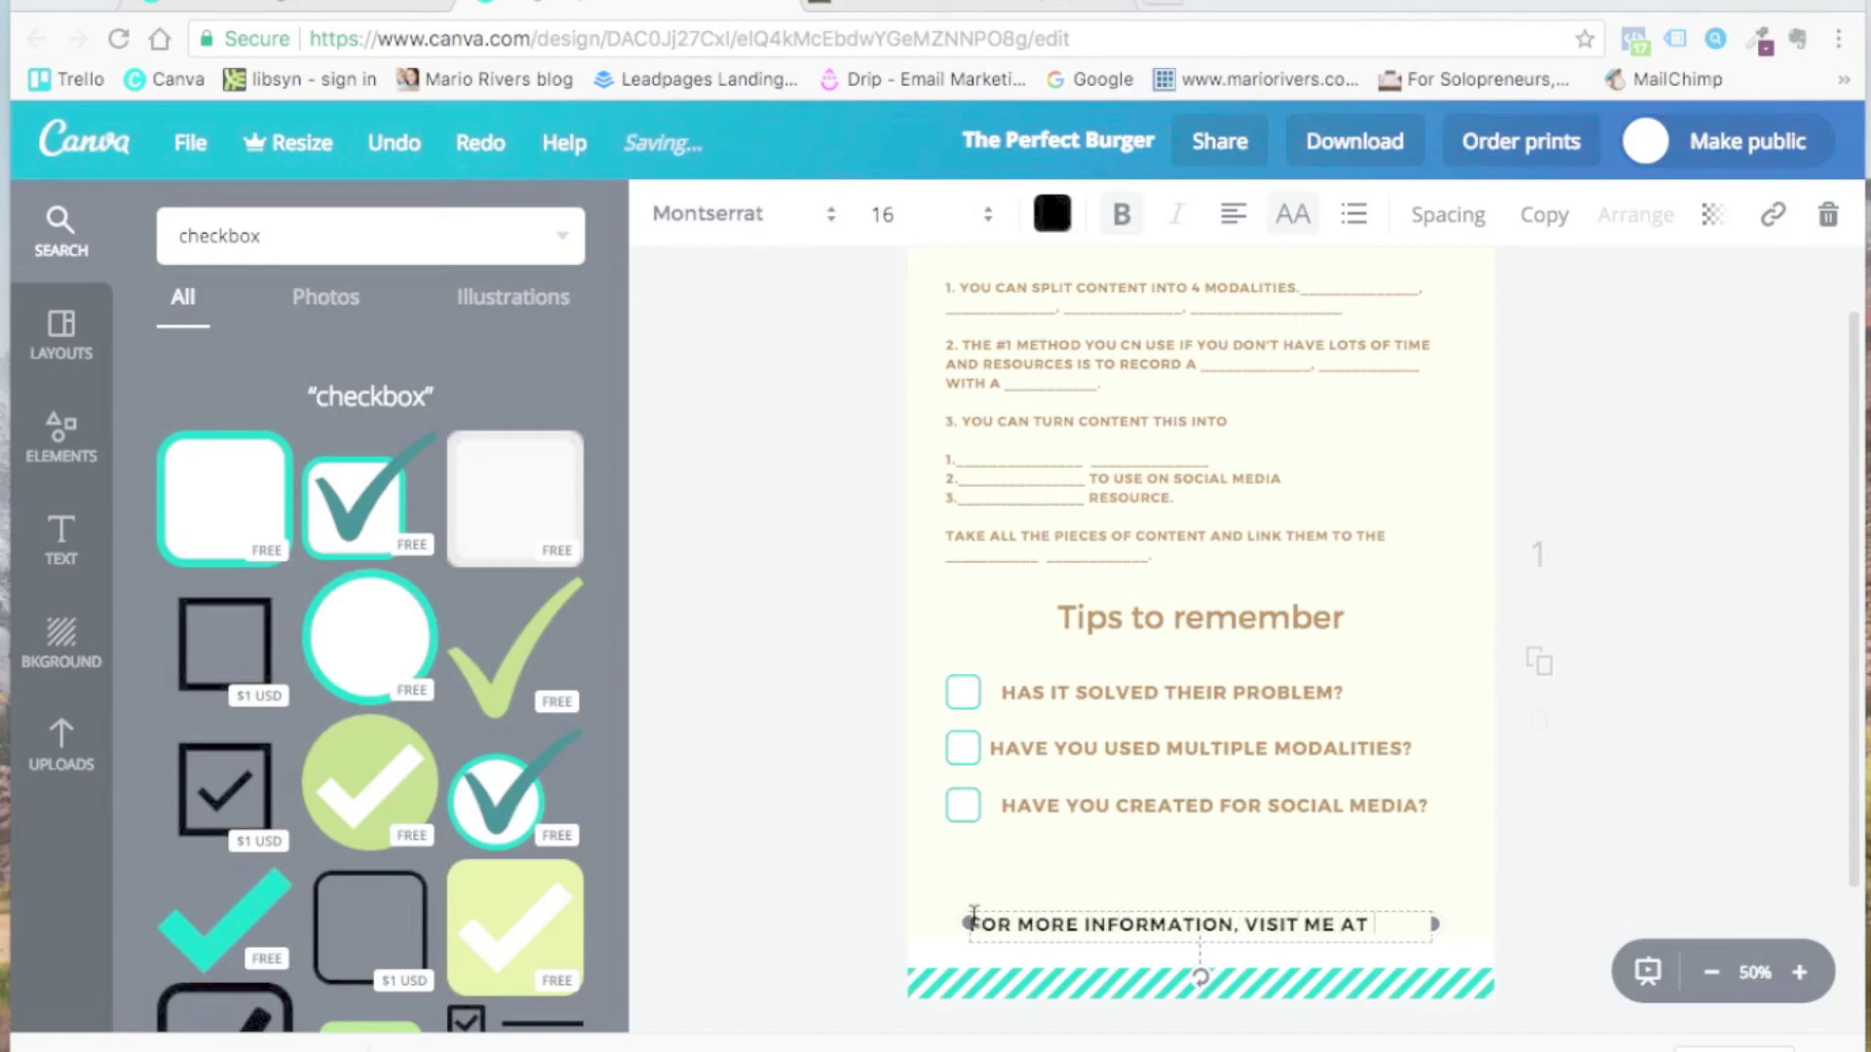
key("Return")
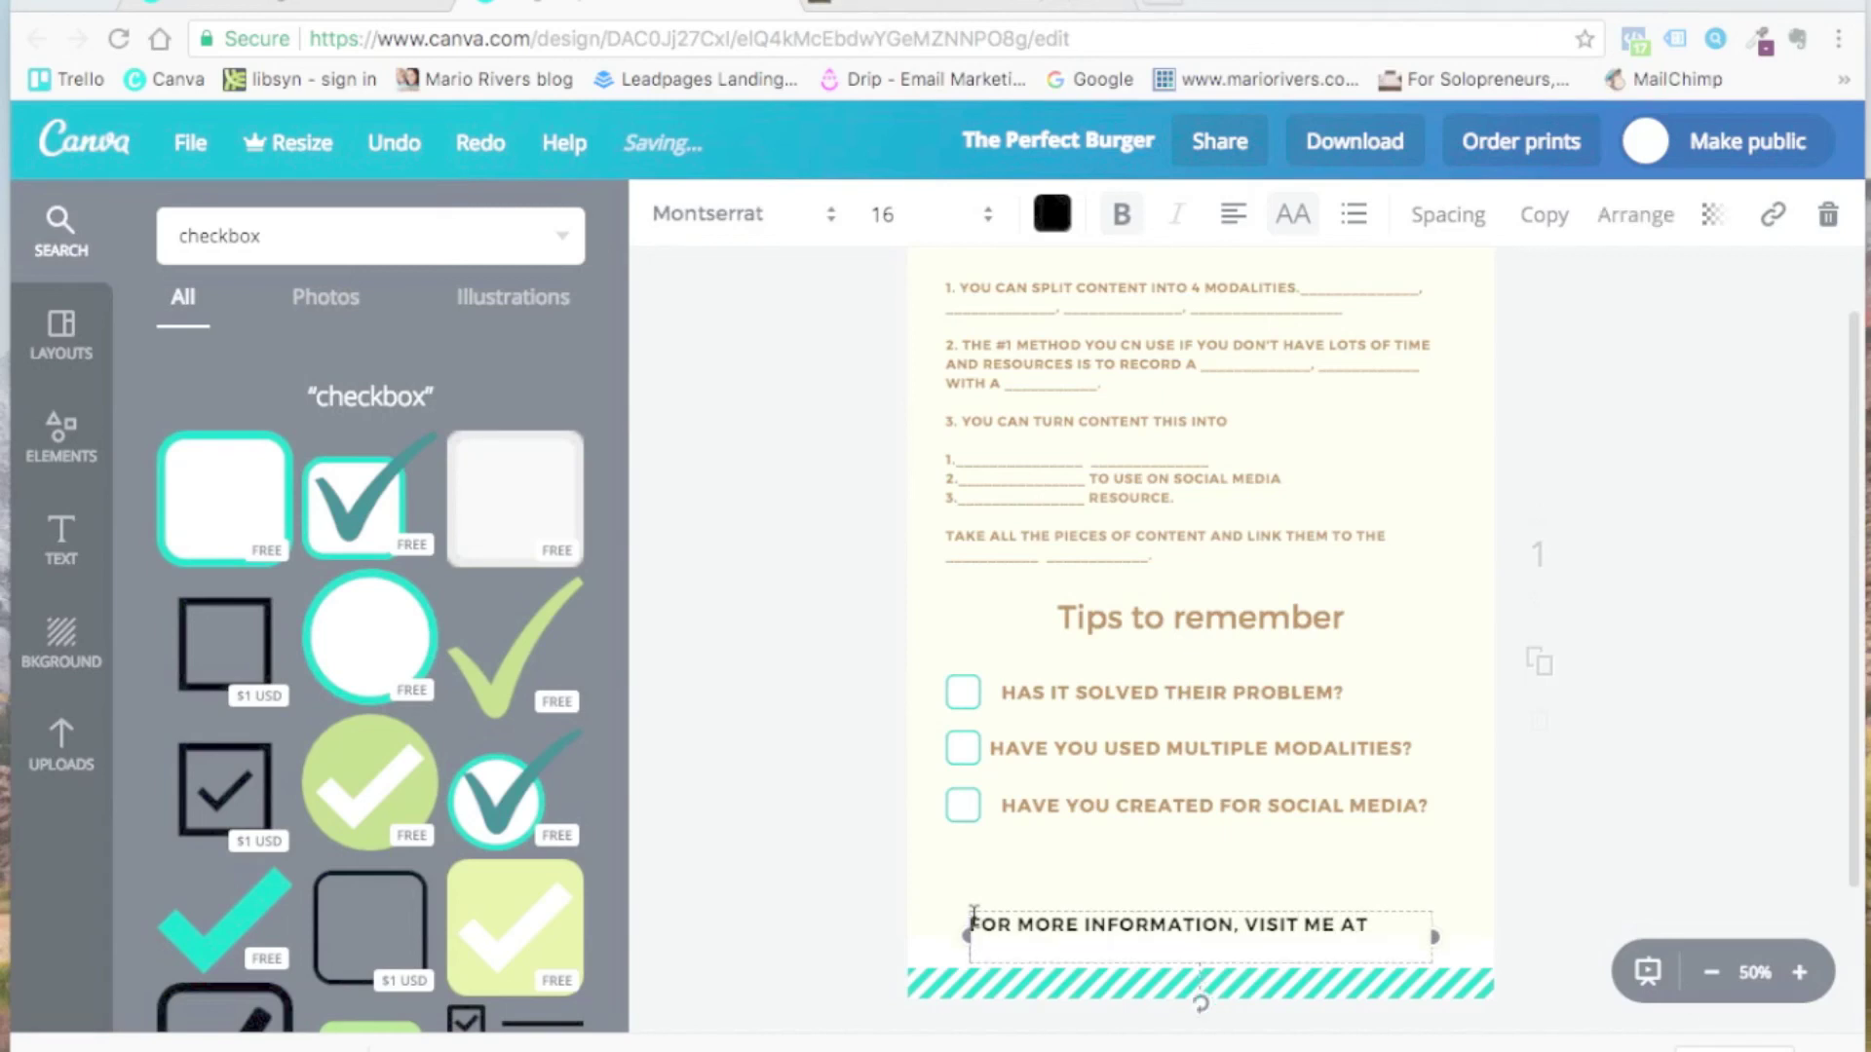
type("MYWEBSITE.COM")
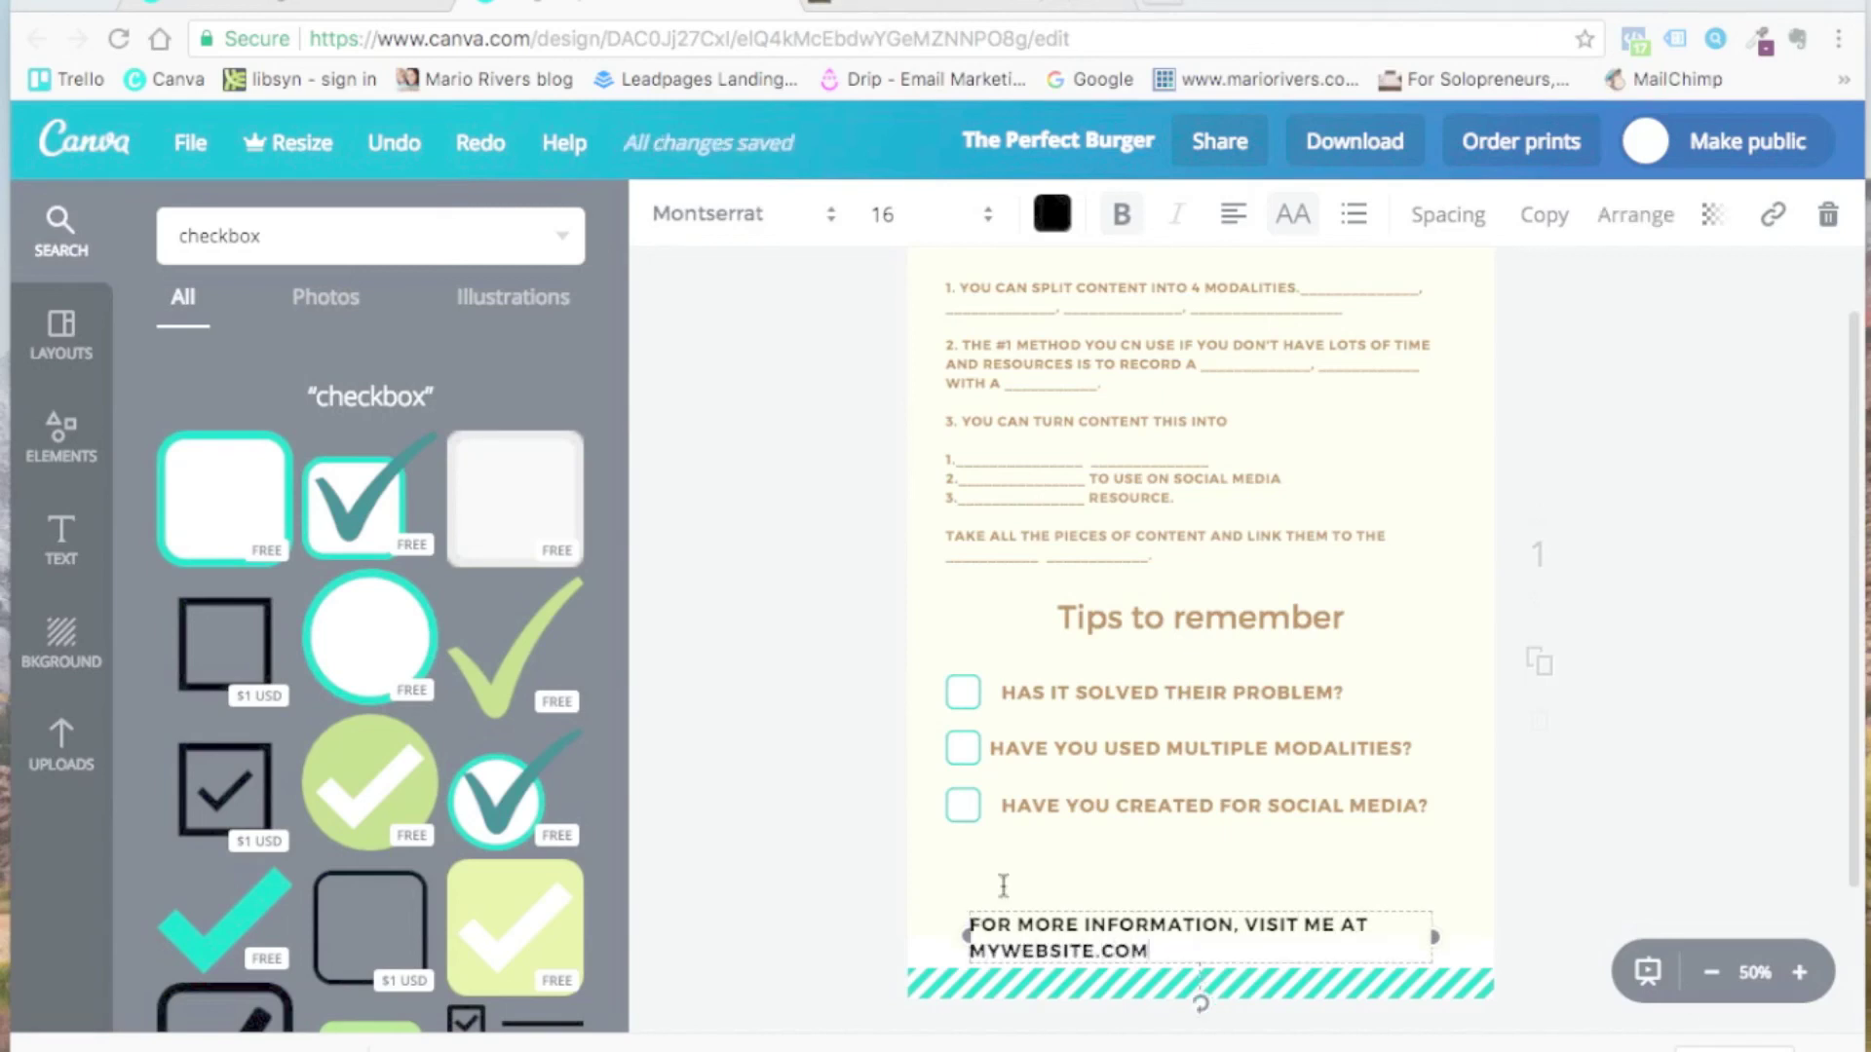
Step: Centre-align the footer text and move it up slightly above the teal band
left_click(1233, 213)
left_click(1295, 301)
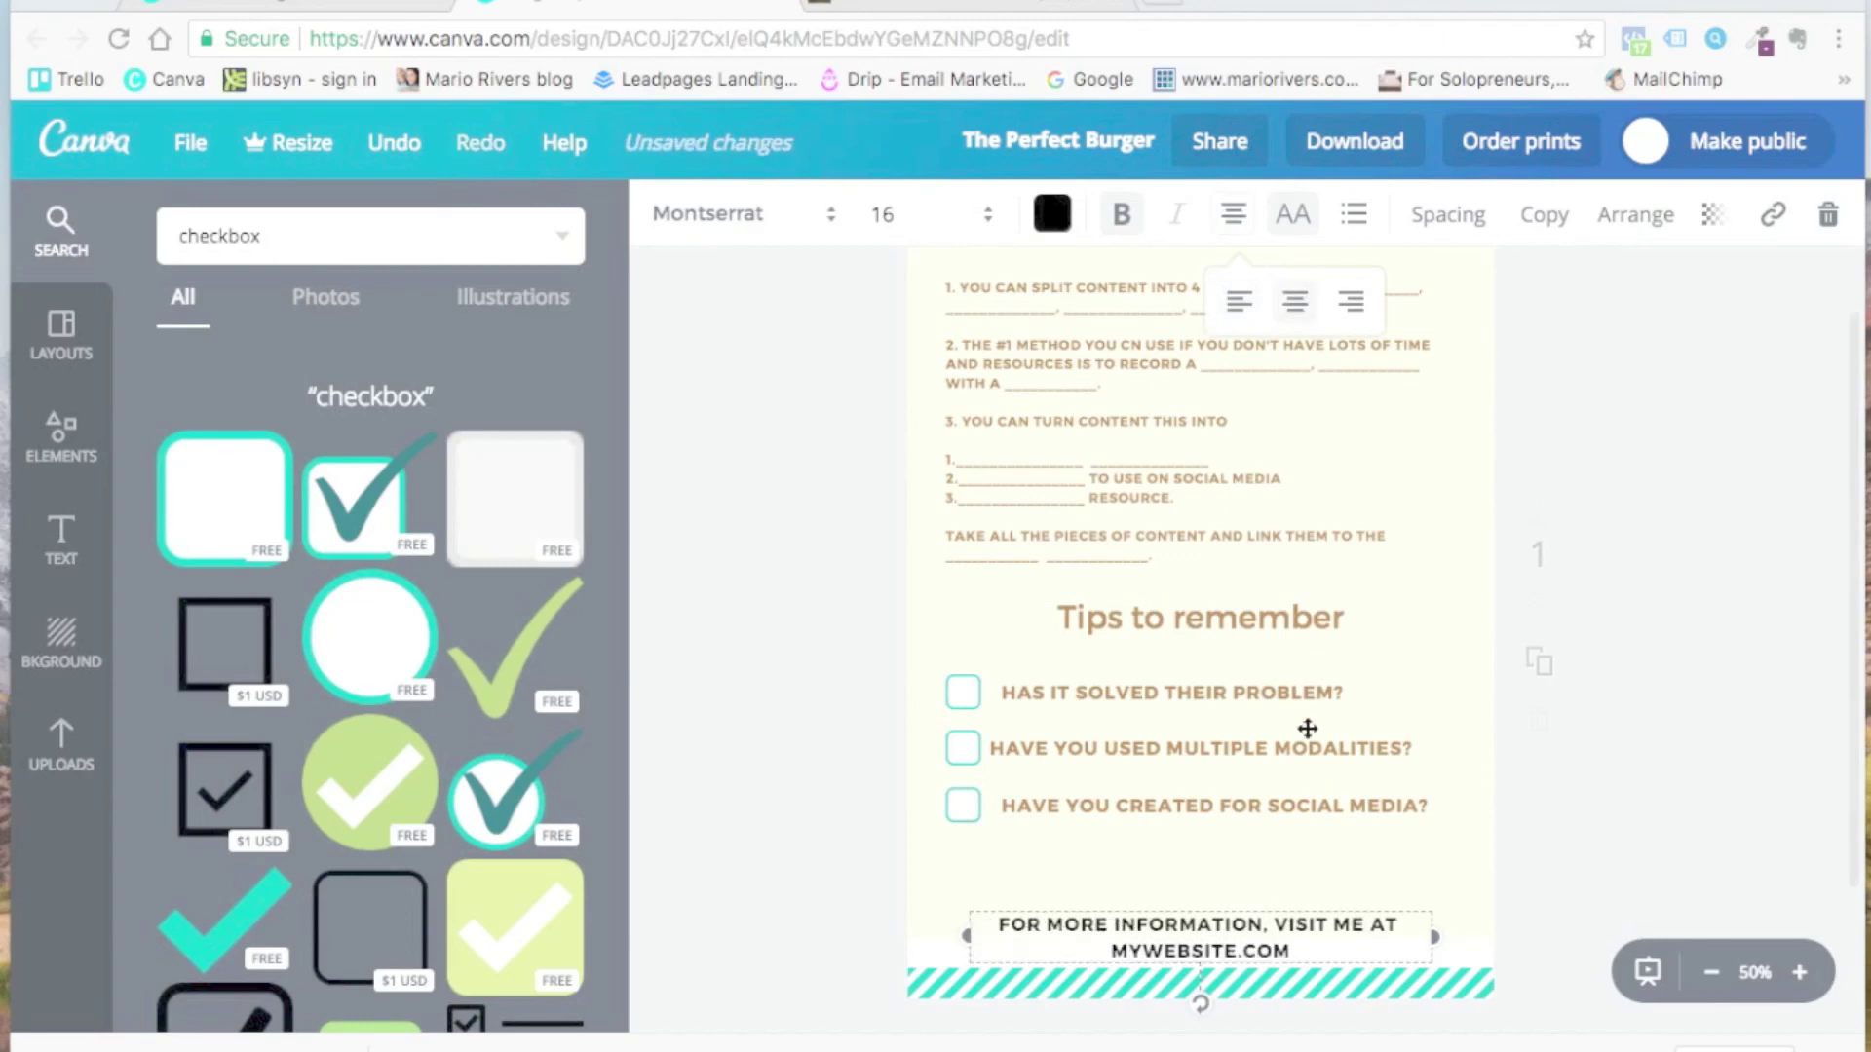
left_click_drag(1283, 910, 1279, 891)
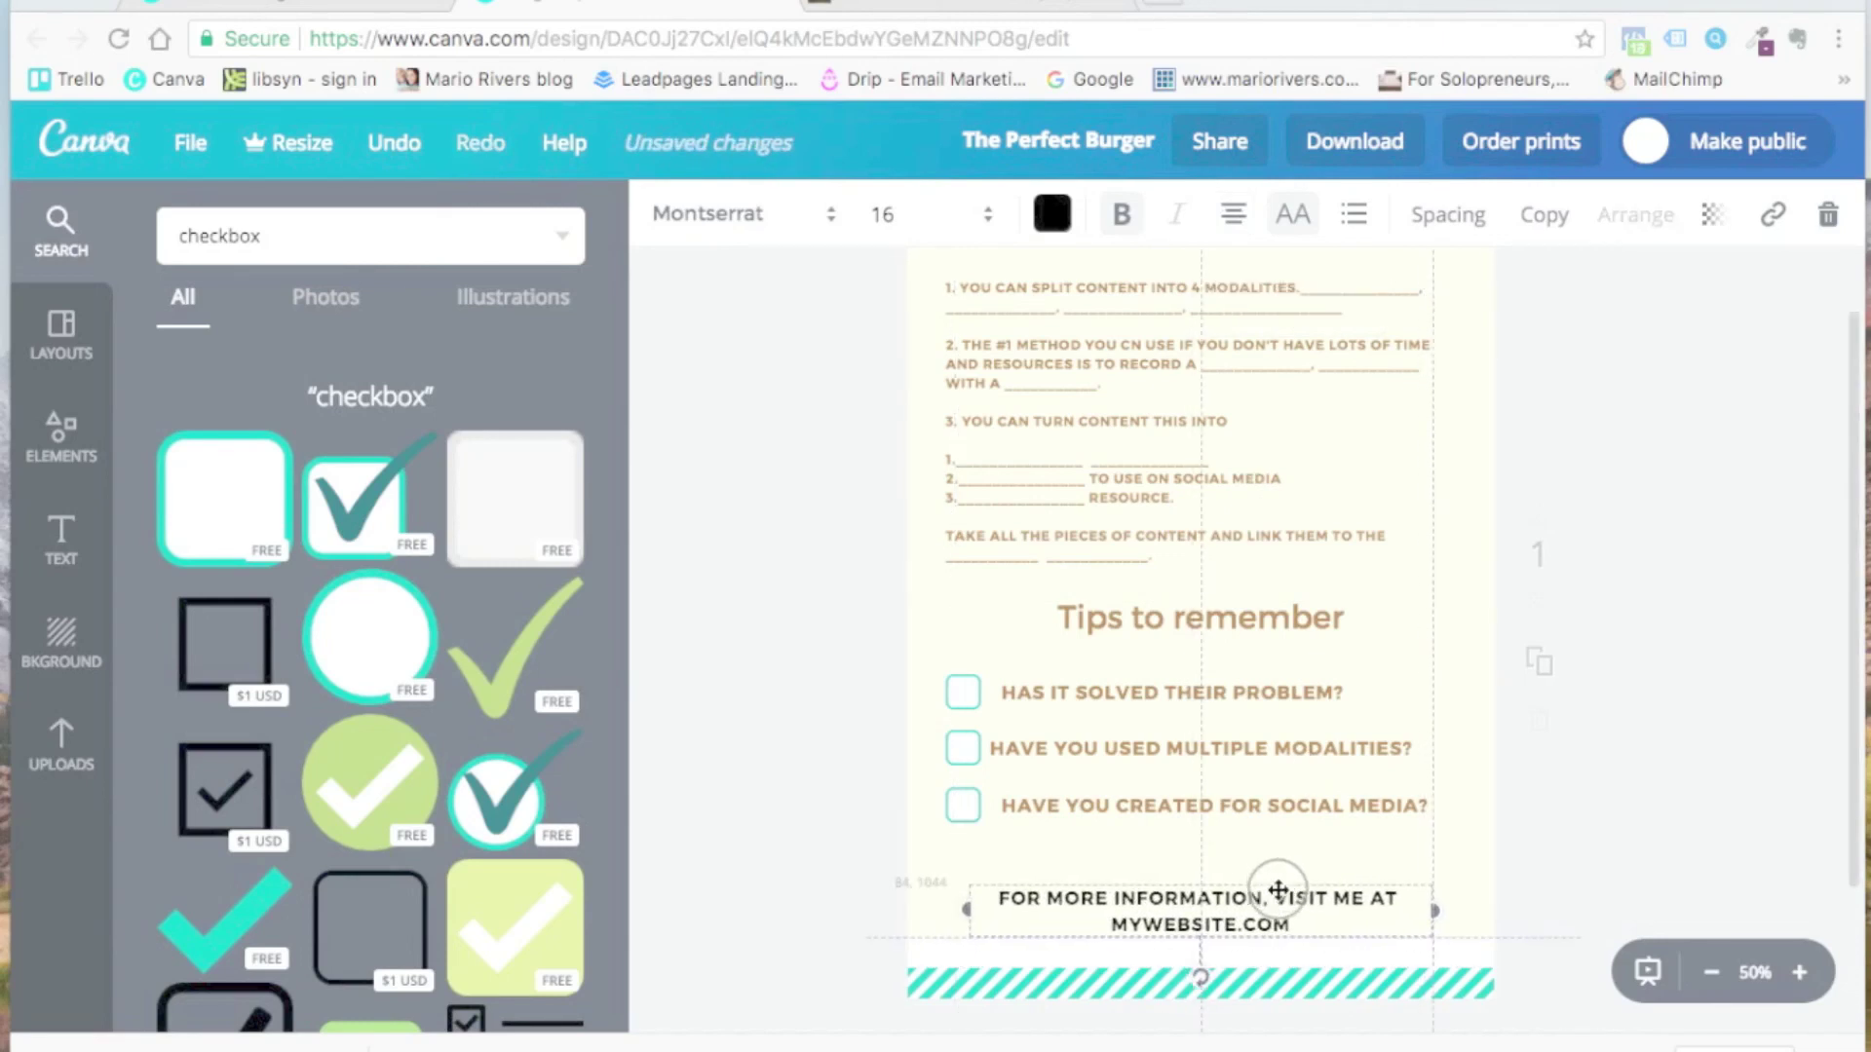
left_click(1637, 889)
scroll(1365, 848, "up", 2)
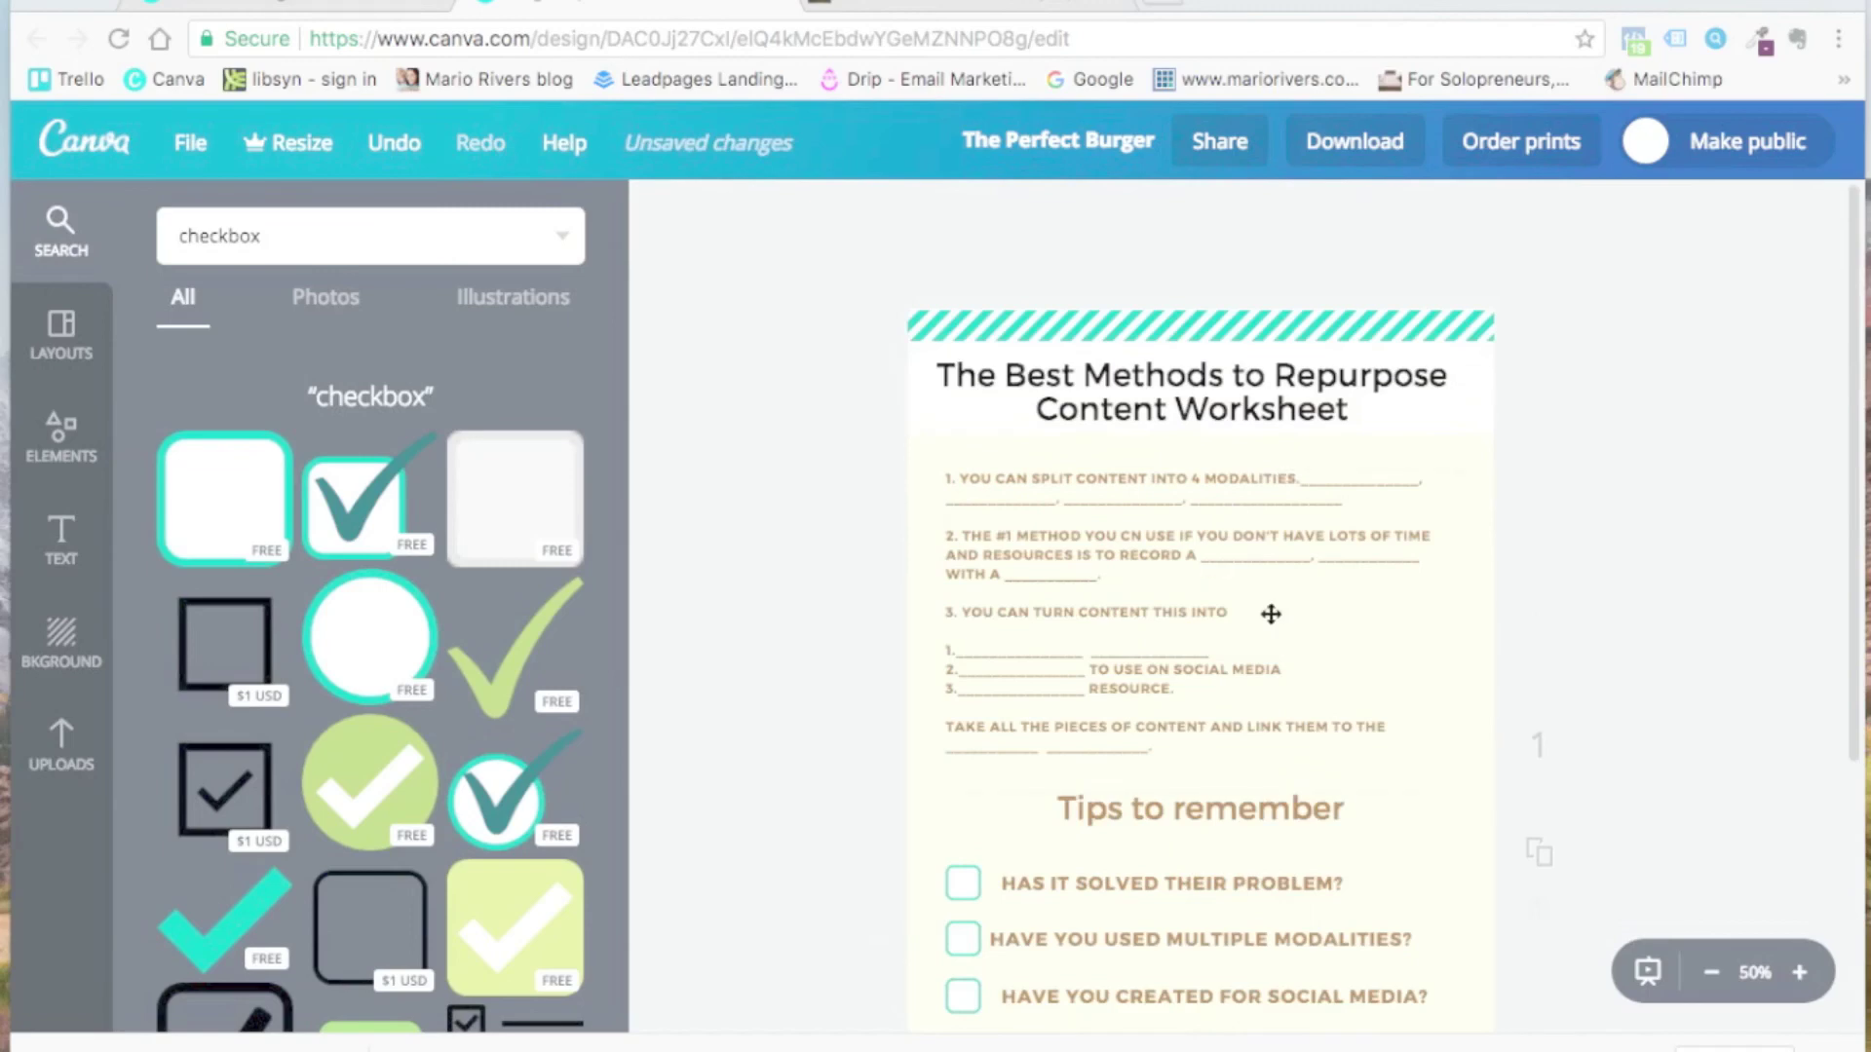
Step: Scroll through the finished worksheet to review it
scroll(1270, 614, "down", 1)
scroll(1189, 911, "down", 2)
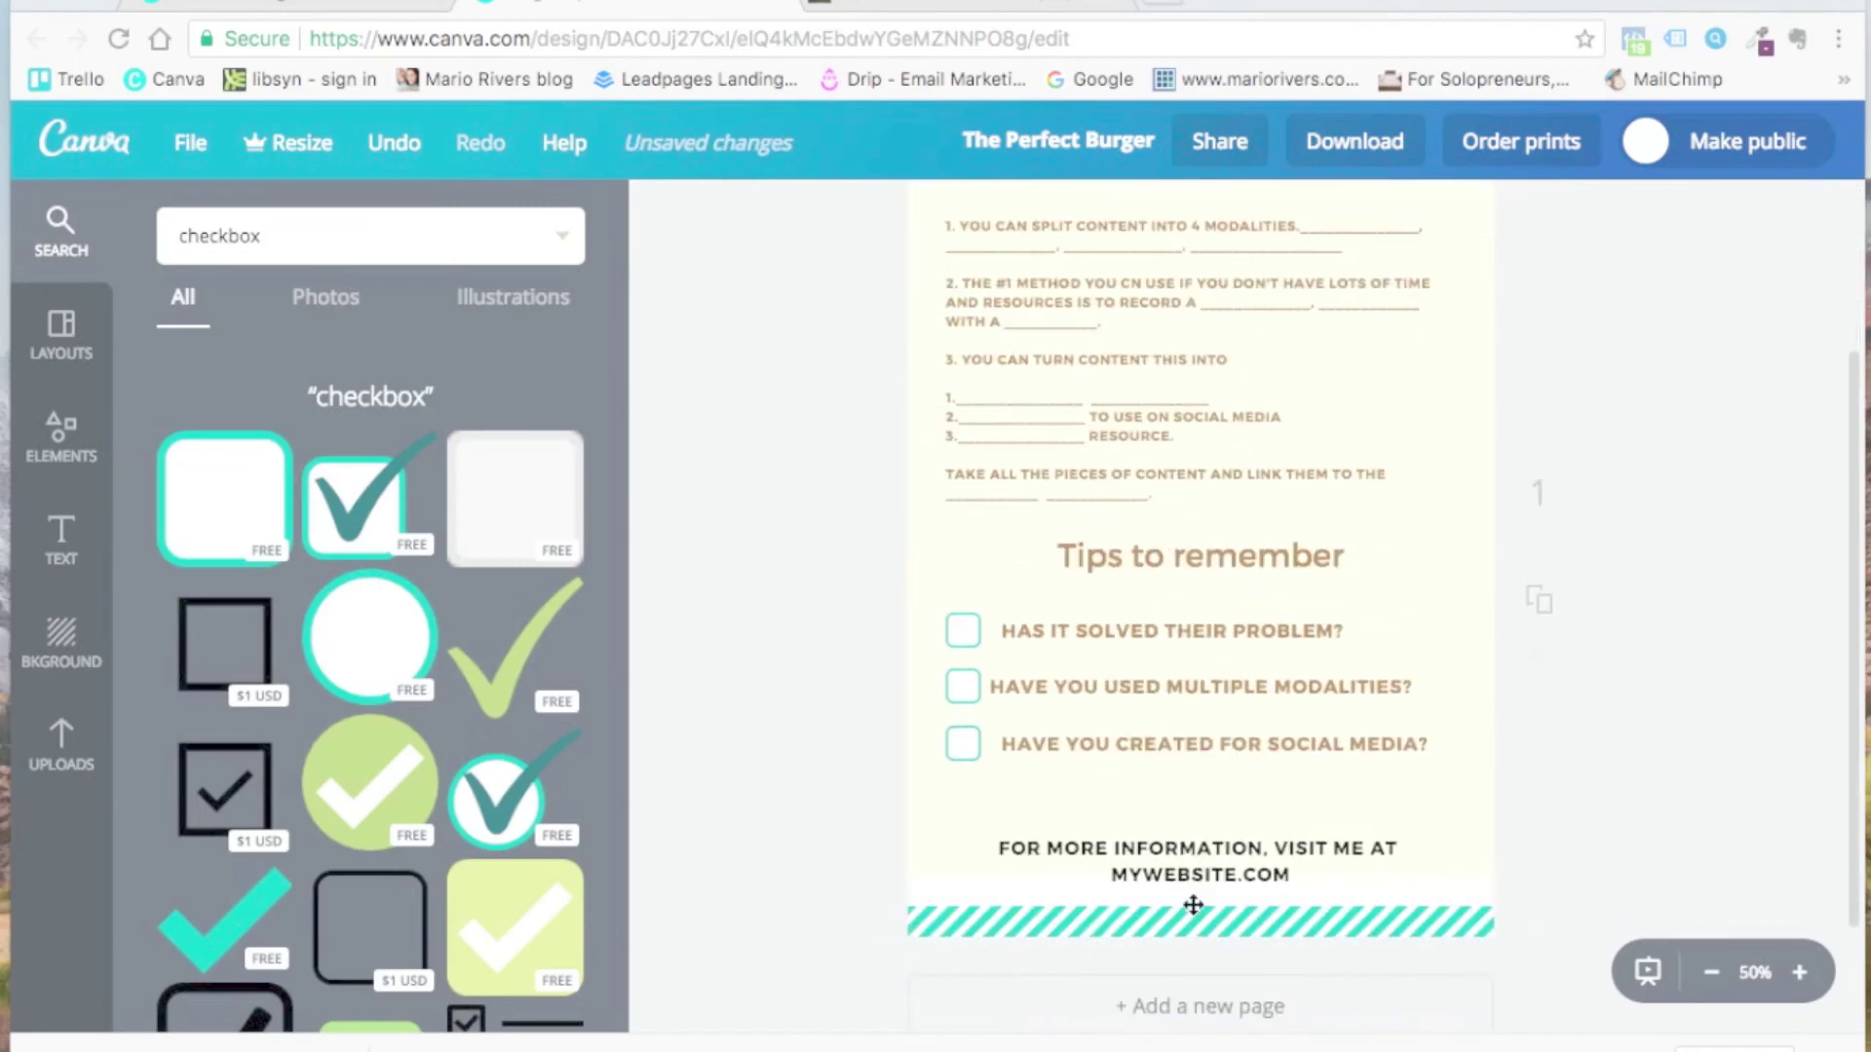
scroll(1191, 907, "up", 5)
scroll(1195, 911, "down", 1)
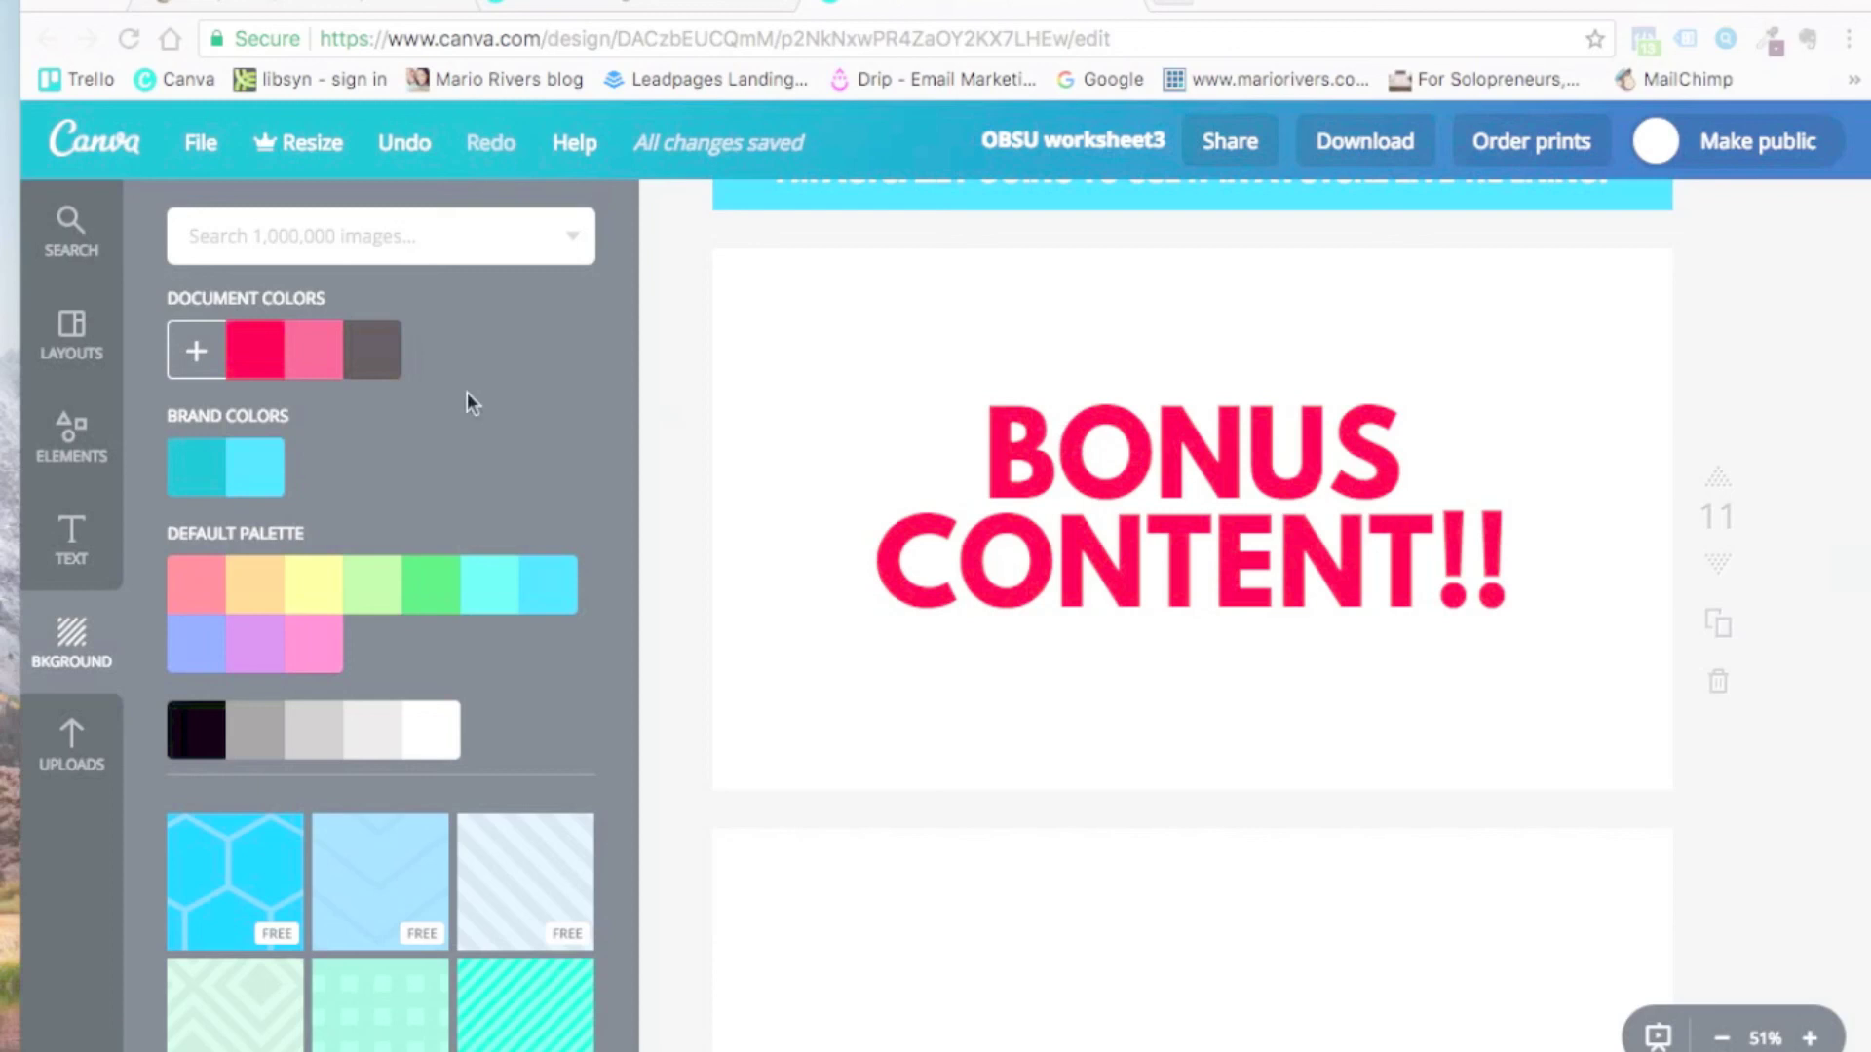
Step: Place the finished worksheet image from Uploads onto page 10 of OBSU worksheet4
scroll(407, 326, "down", 1)
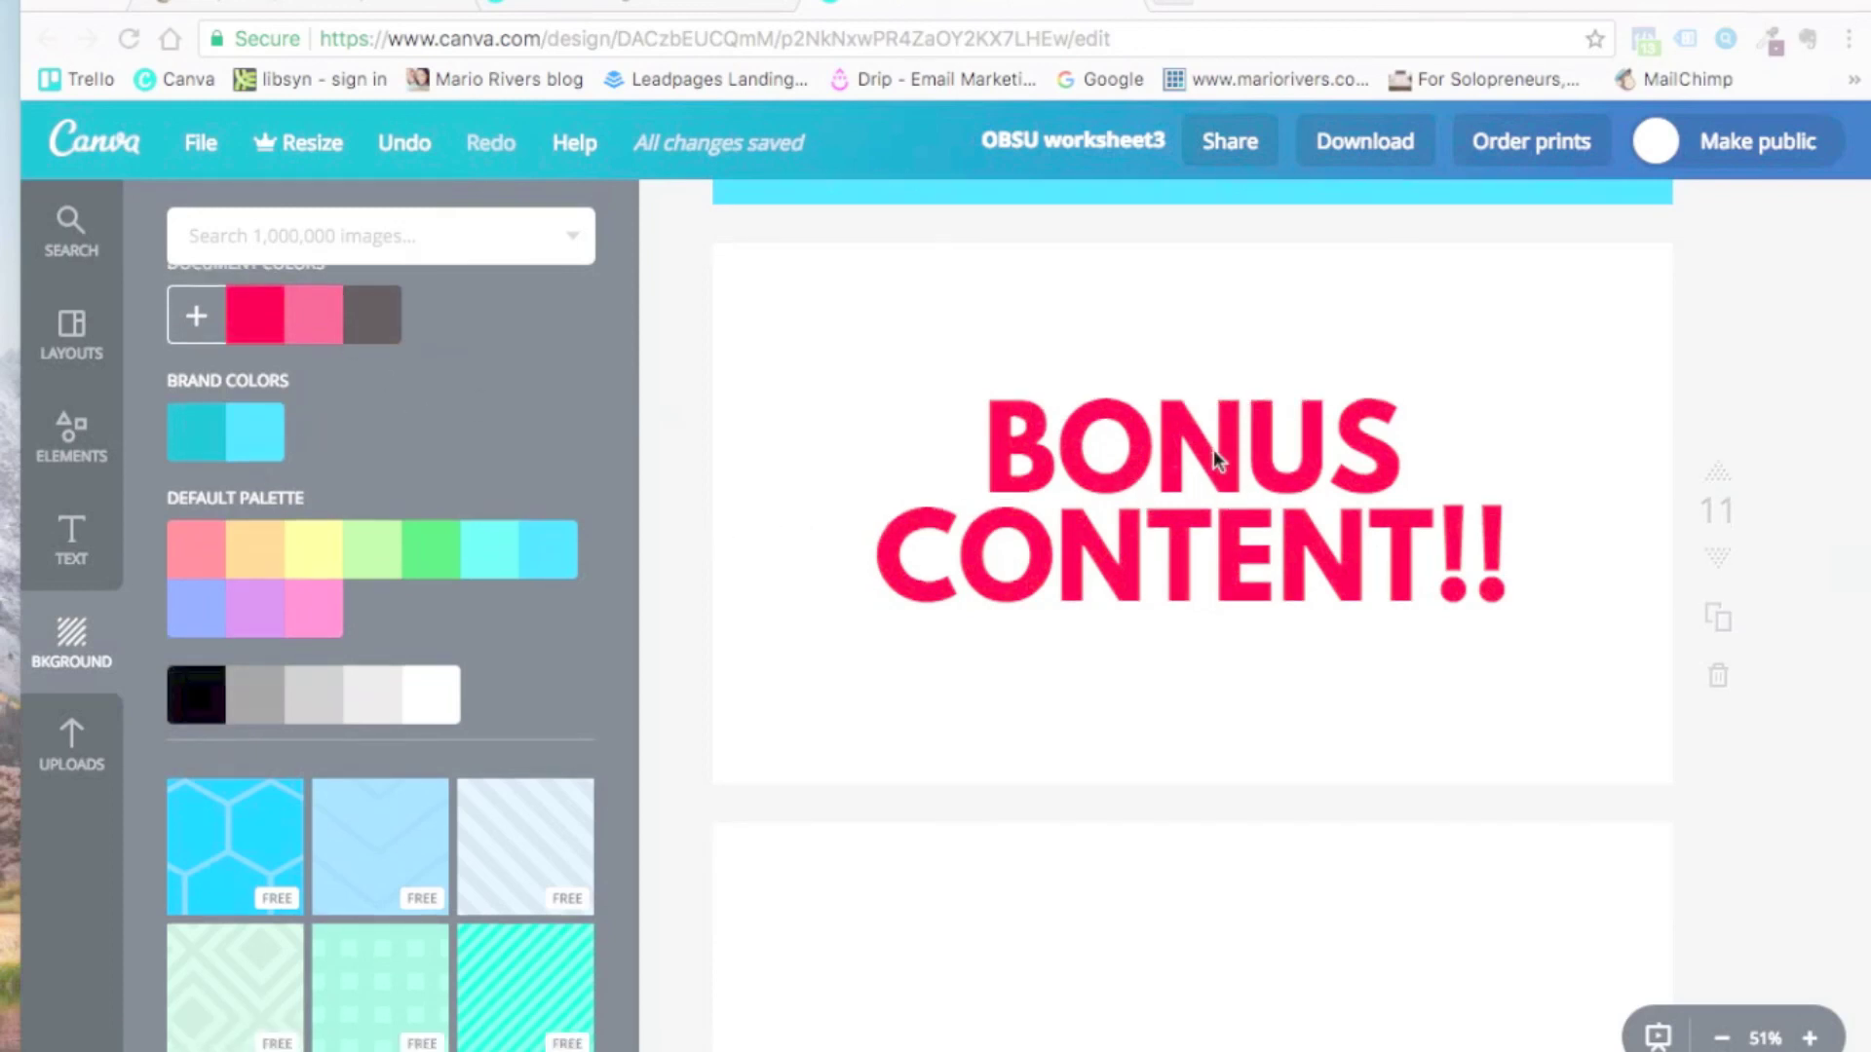
scroll(1218, 458, "down", 2)
scroll(1169, 439, "down", 4)
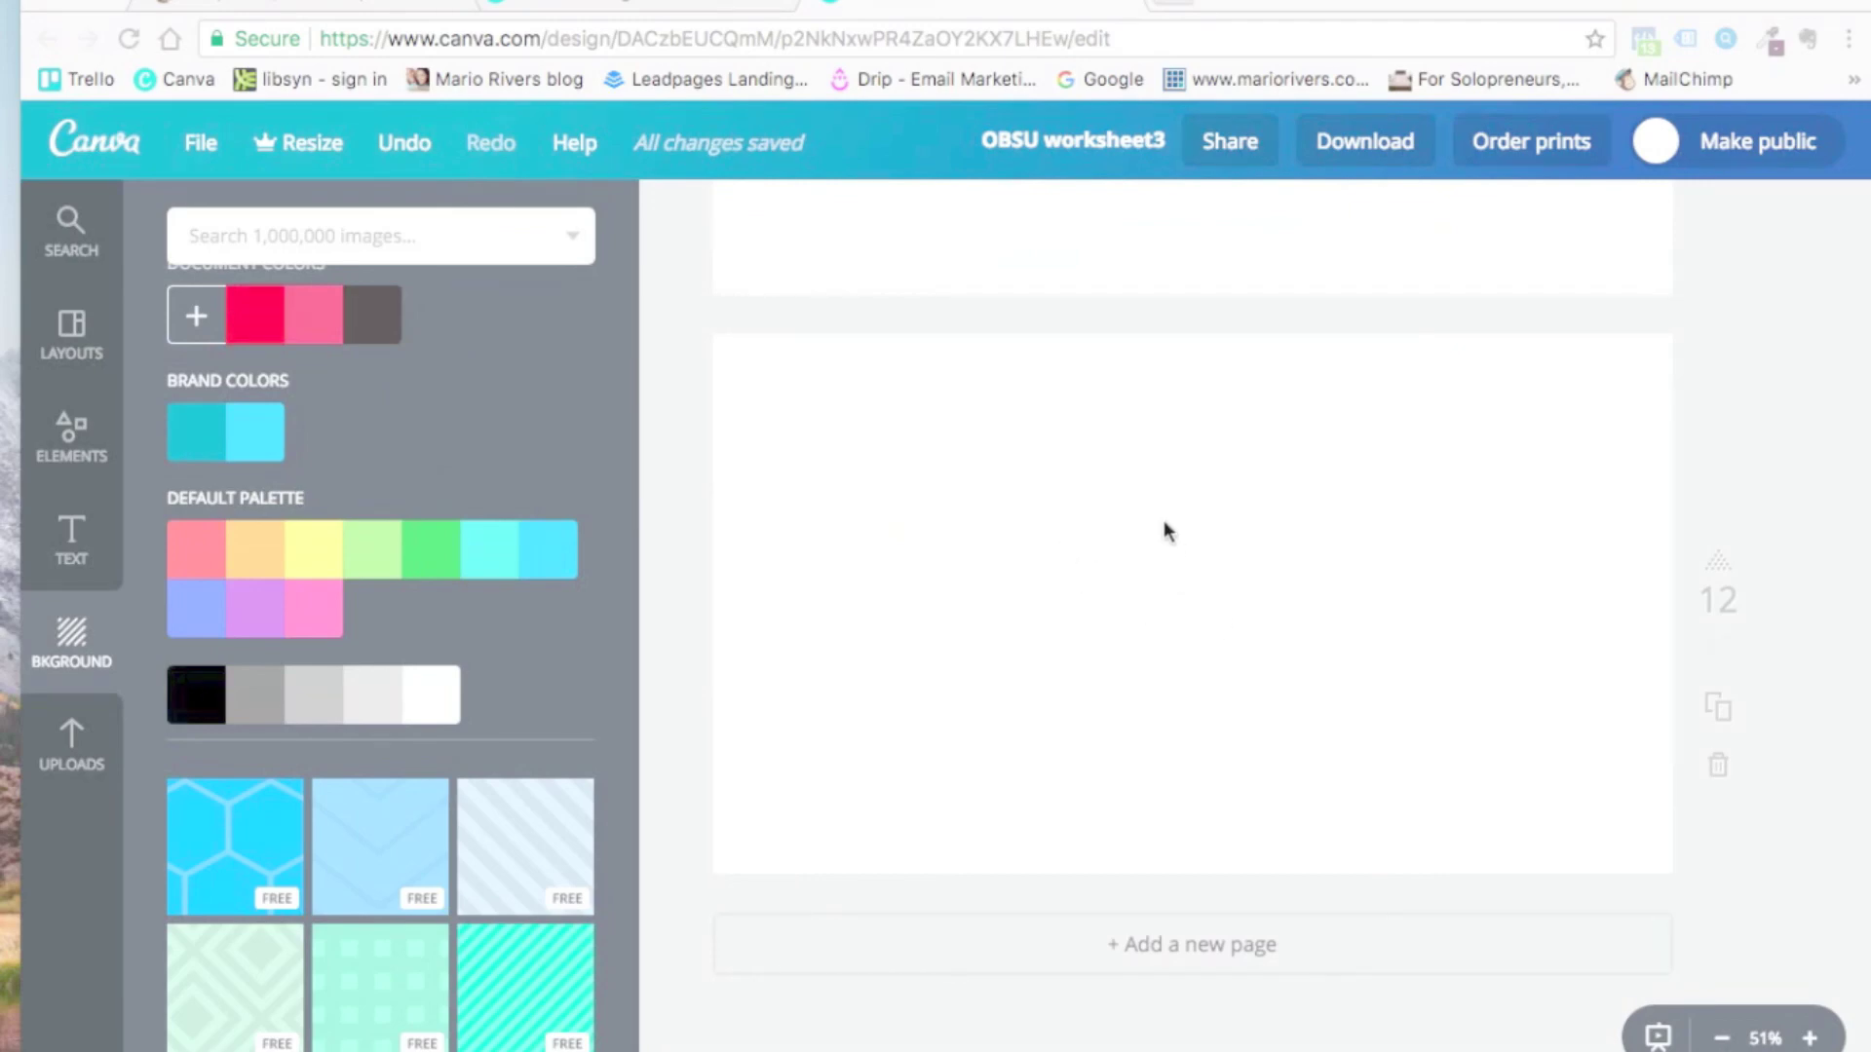
scroll(1166, 530, "up", 5)
scroll(1168, 530, "up", 2)
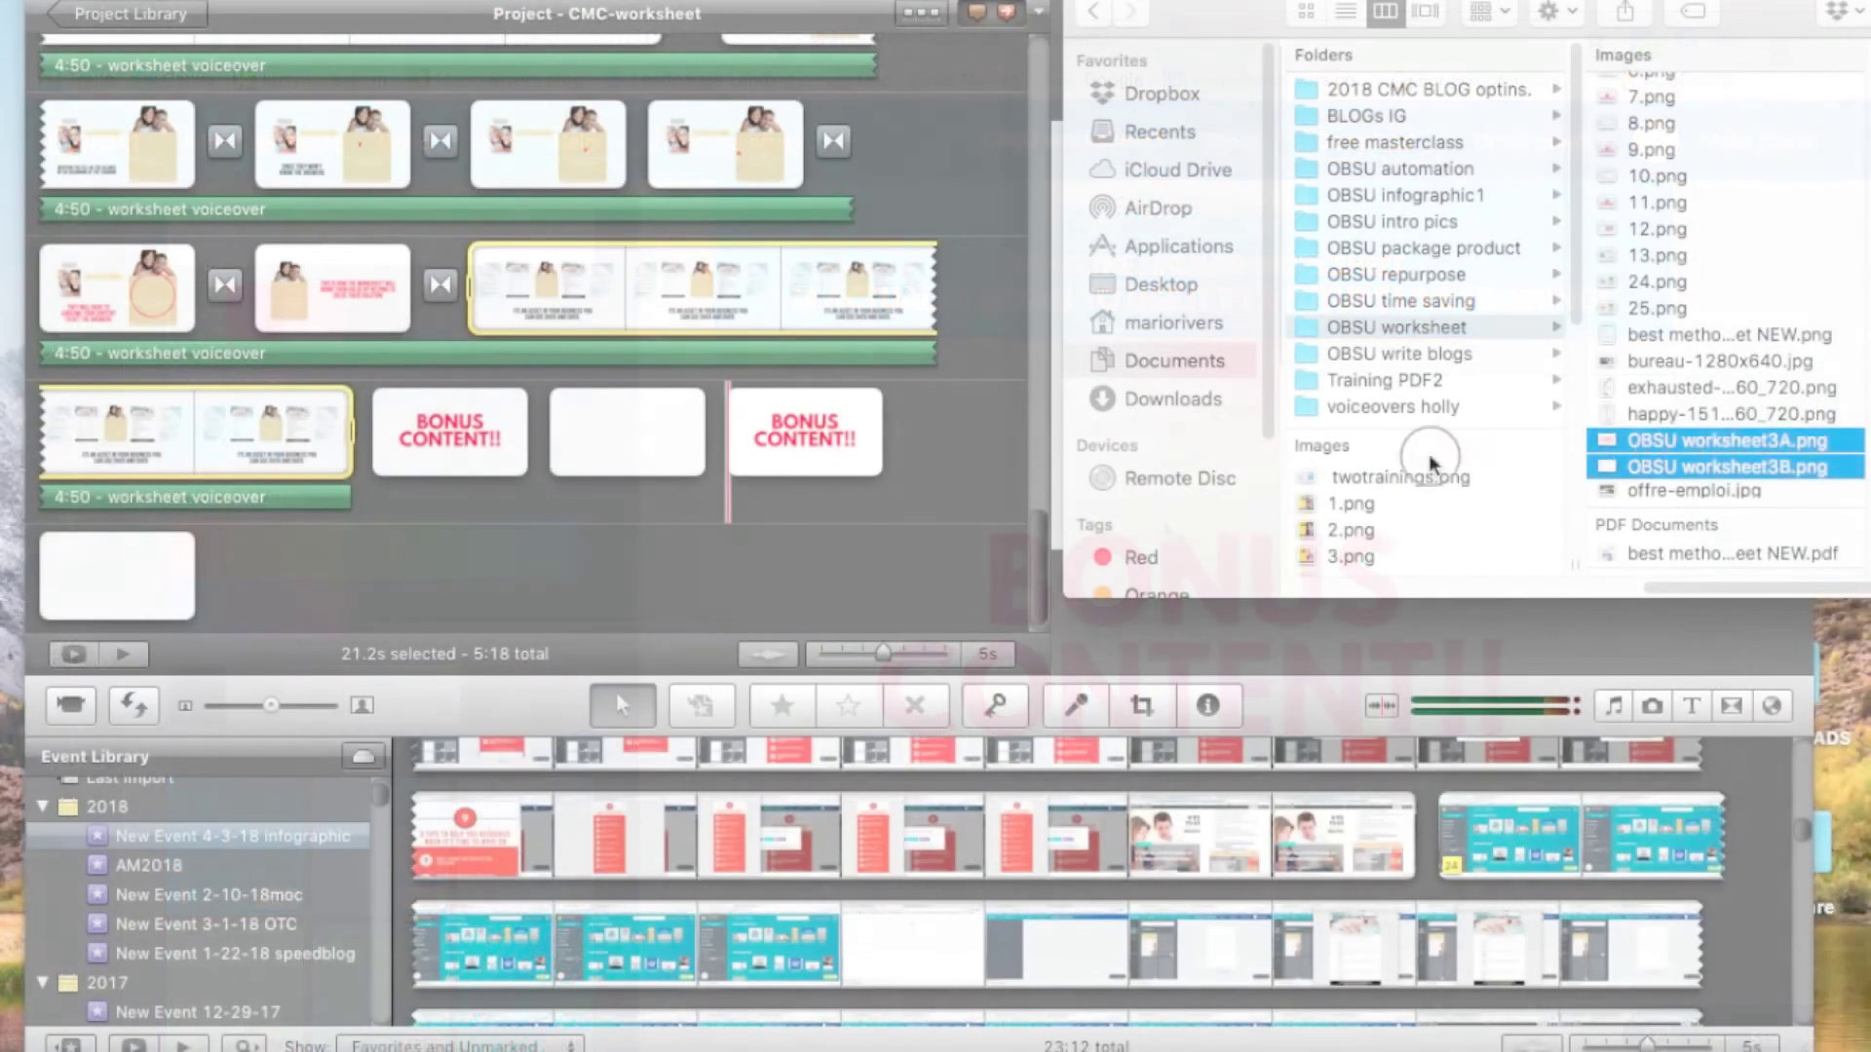
left_click_drag(1072, 516, 265, 590)
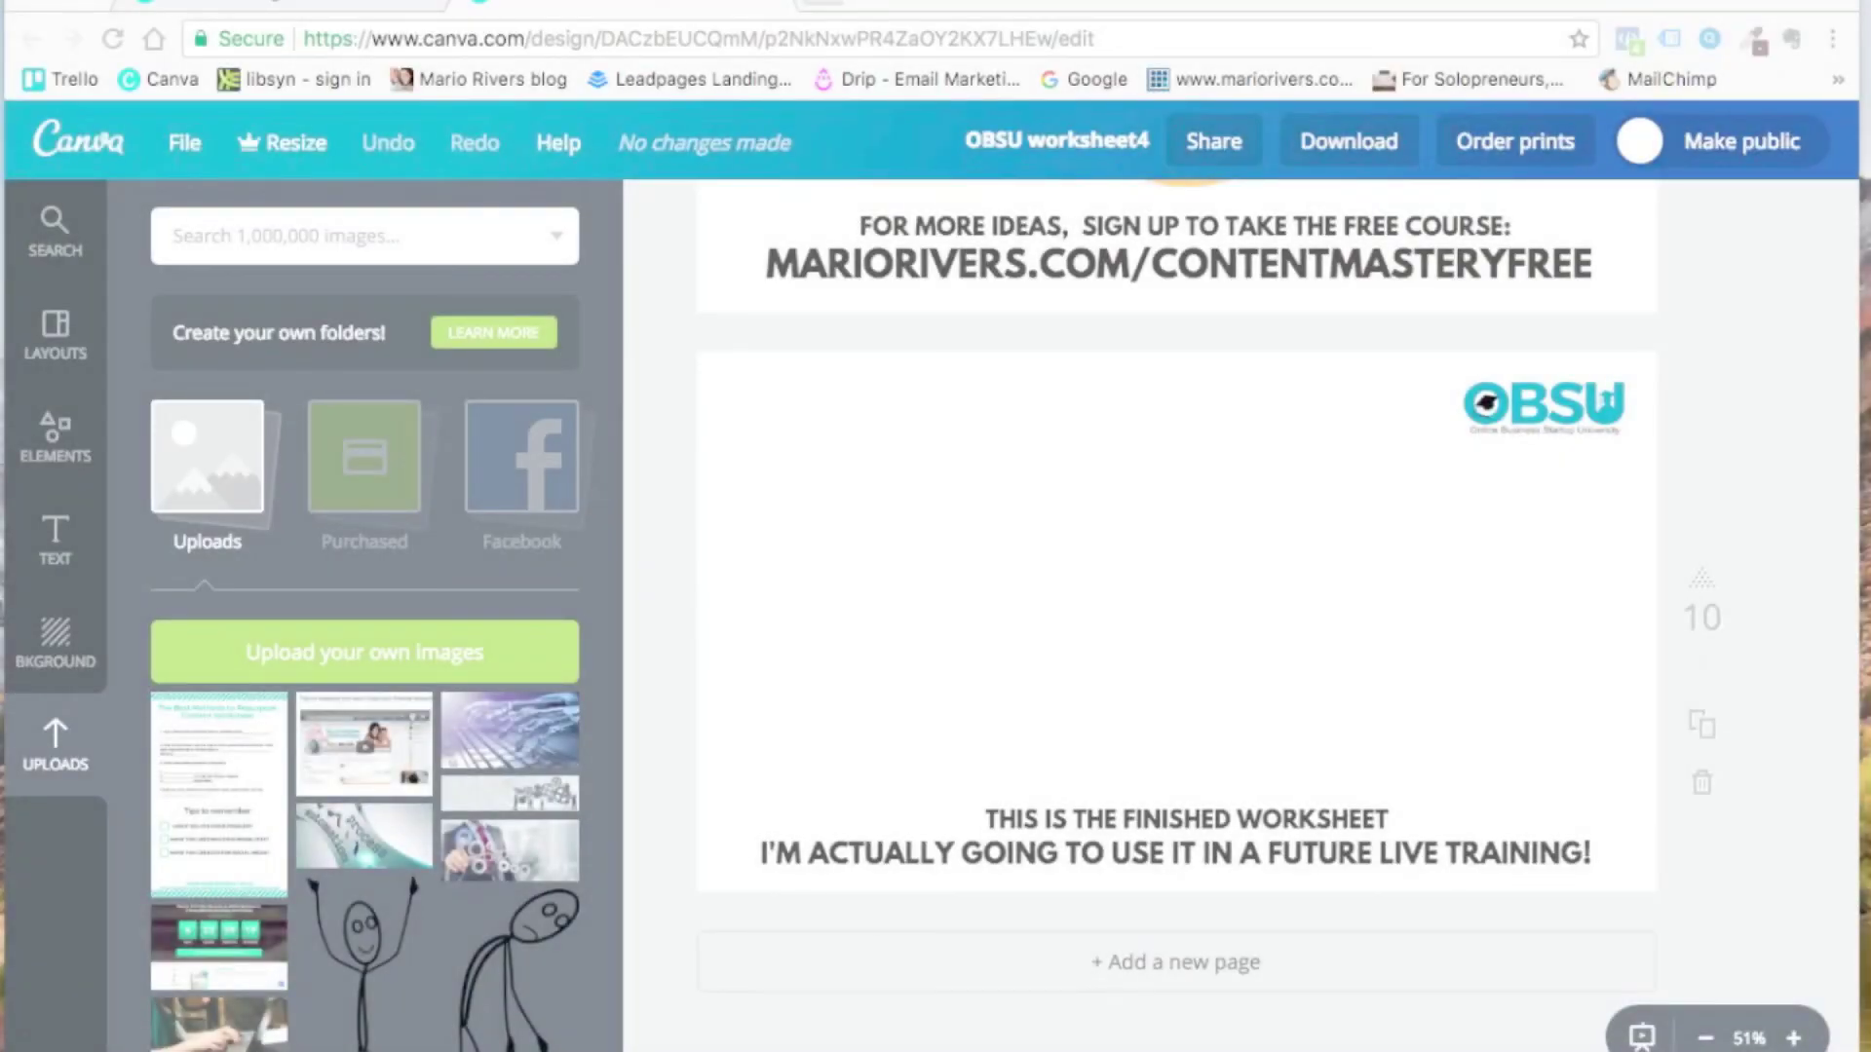
left_click_drag(175, 785, 1067, 639)
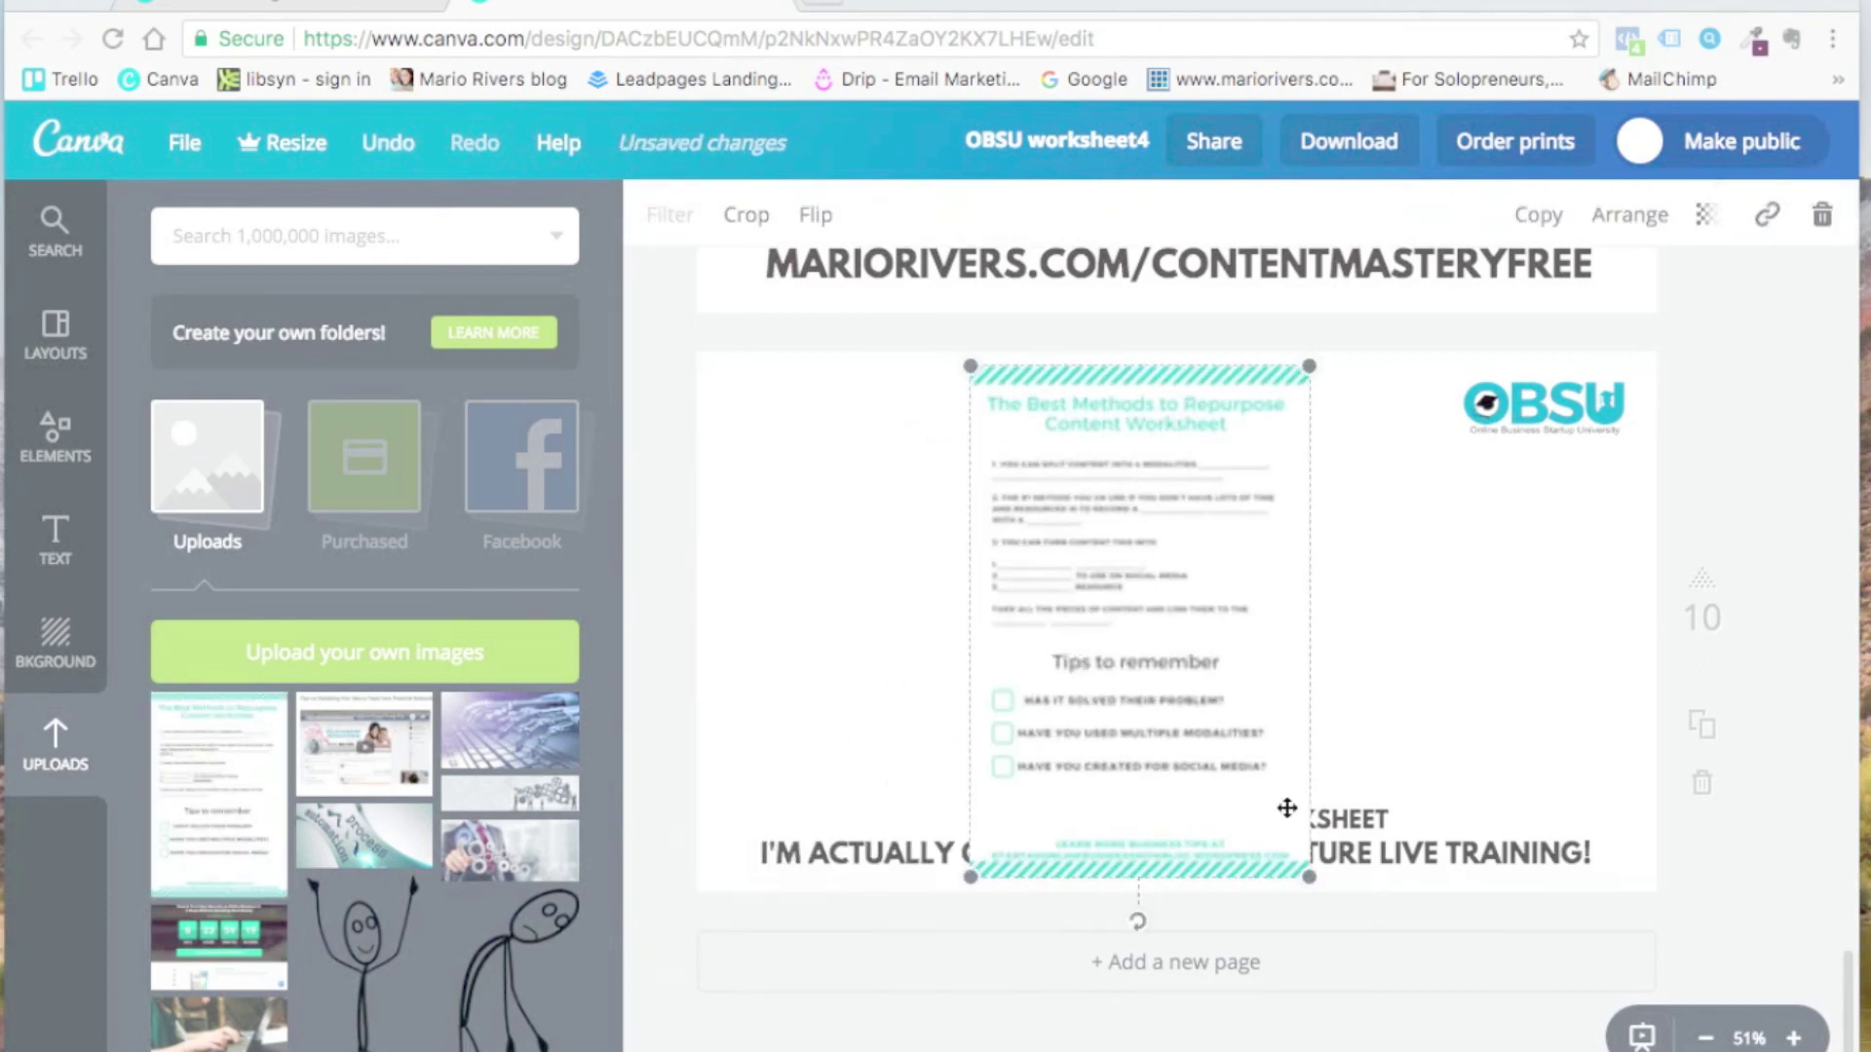
Step: Shrink the worksheet image and centre it above the finished-worksheet caption
left_click_drag(1308, 877, 1257, 758)
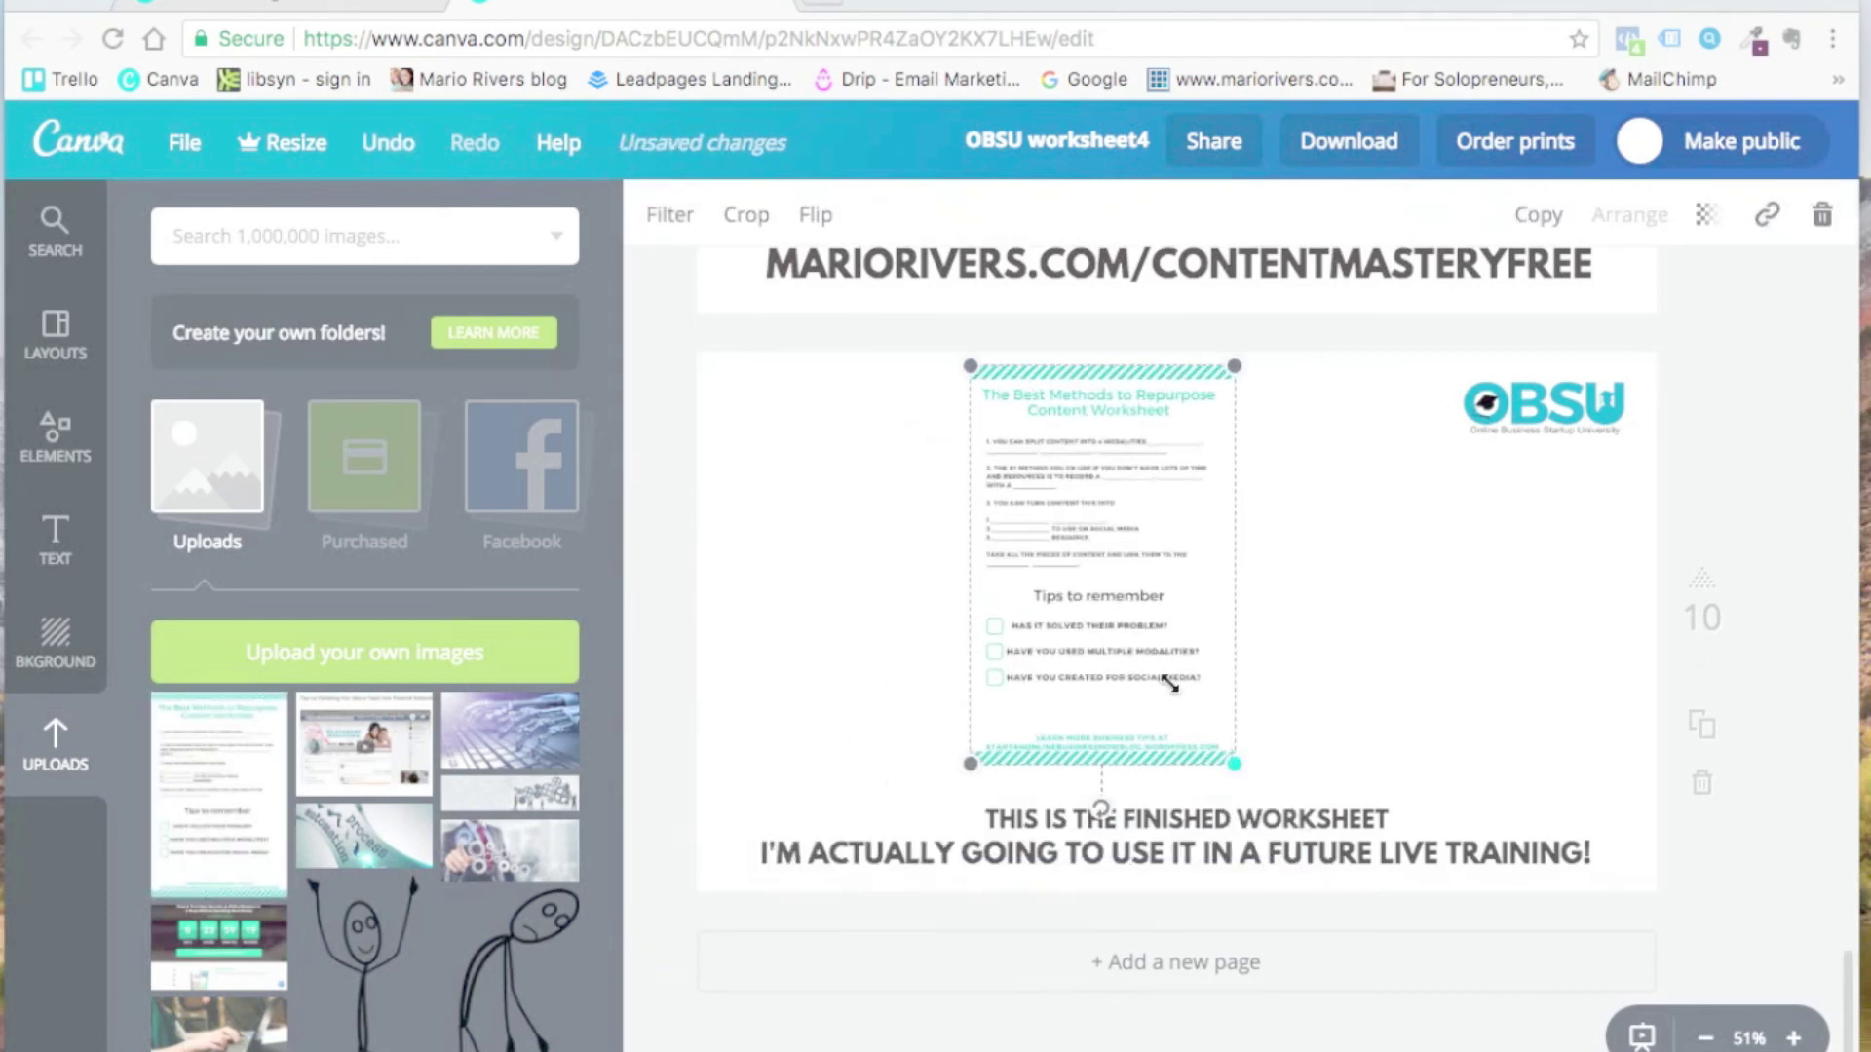
left_click_drag(1170, 670, 1229, 684)
left_click(1481, 703)
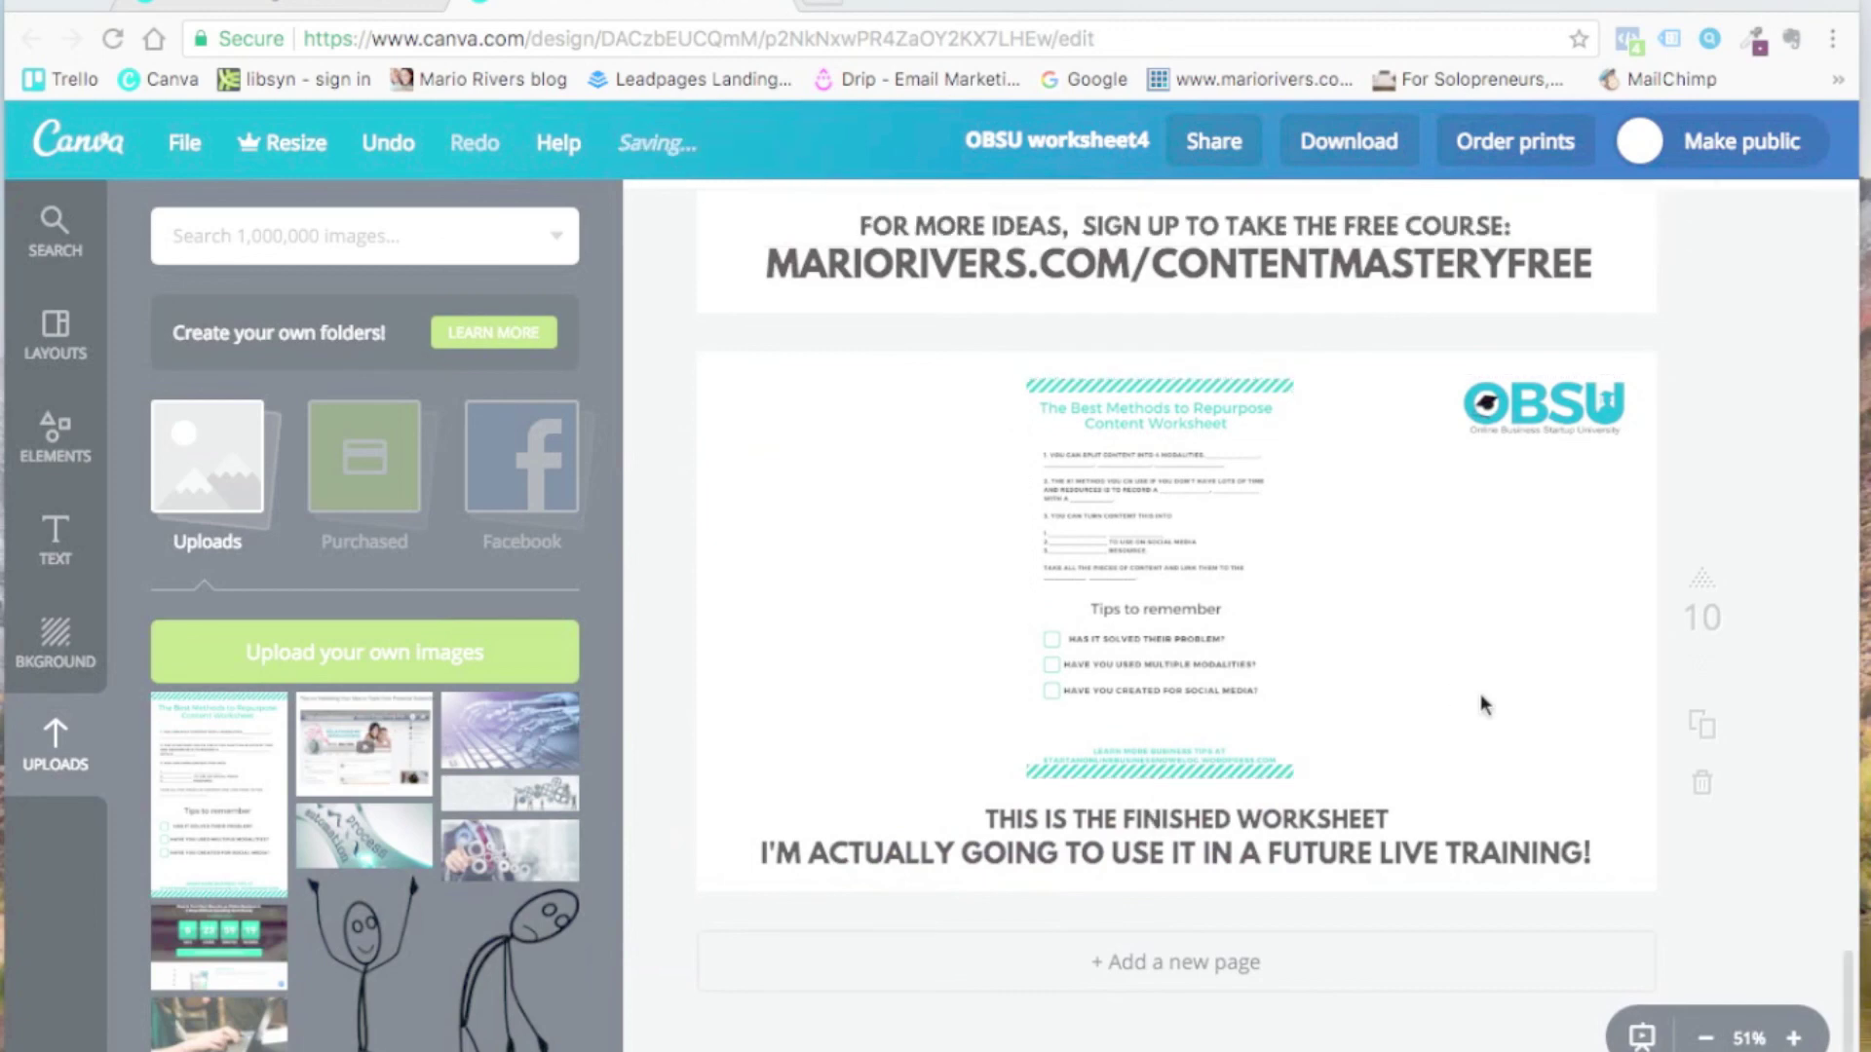
scroll(1274, 610, "up", 10)
scroll(1058, 423, "up", 20)
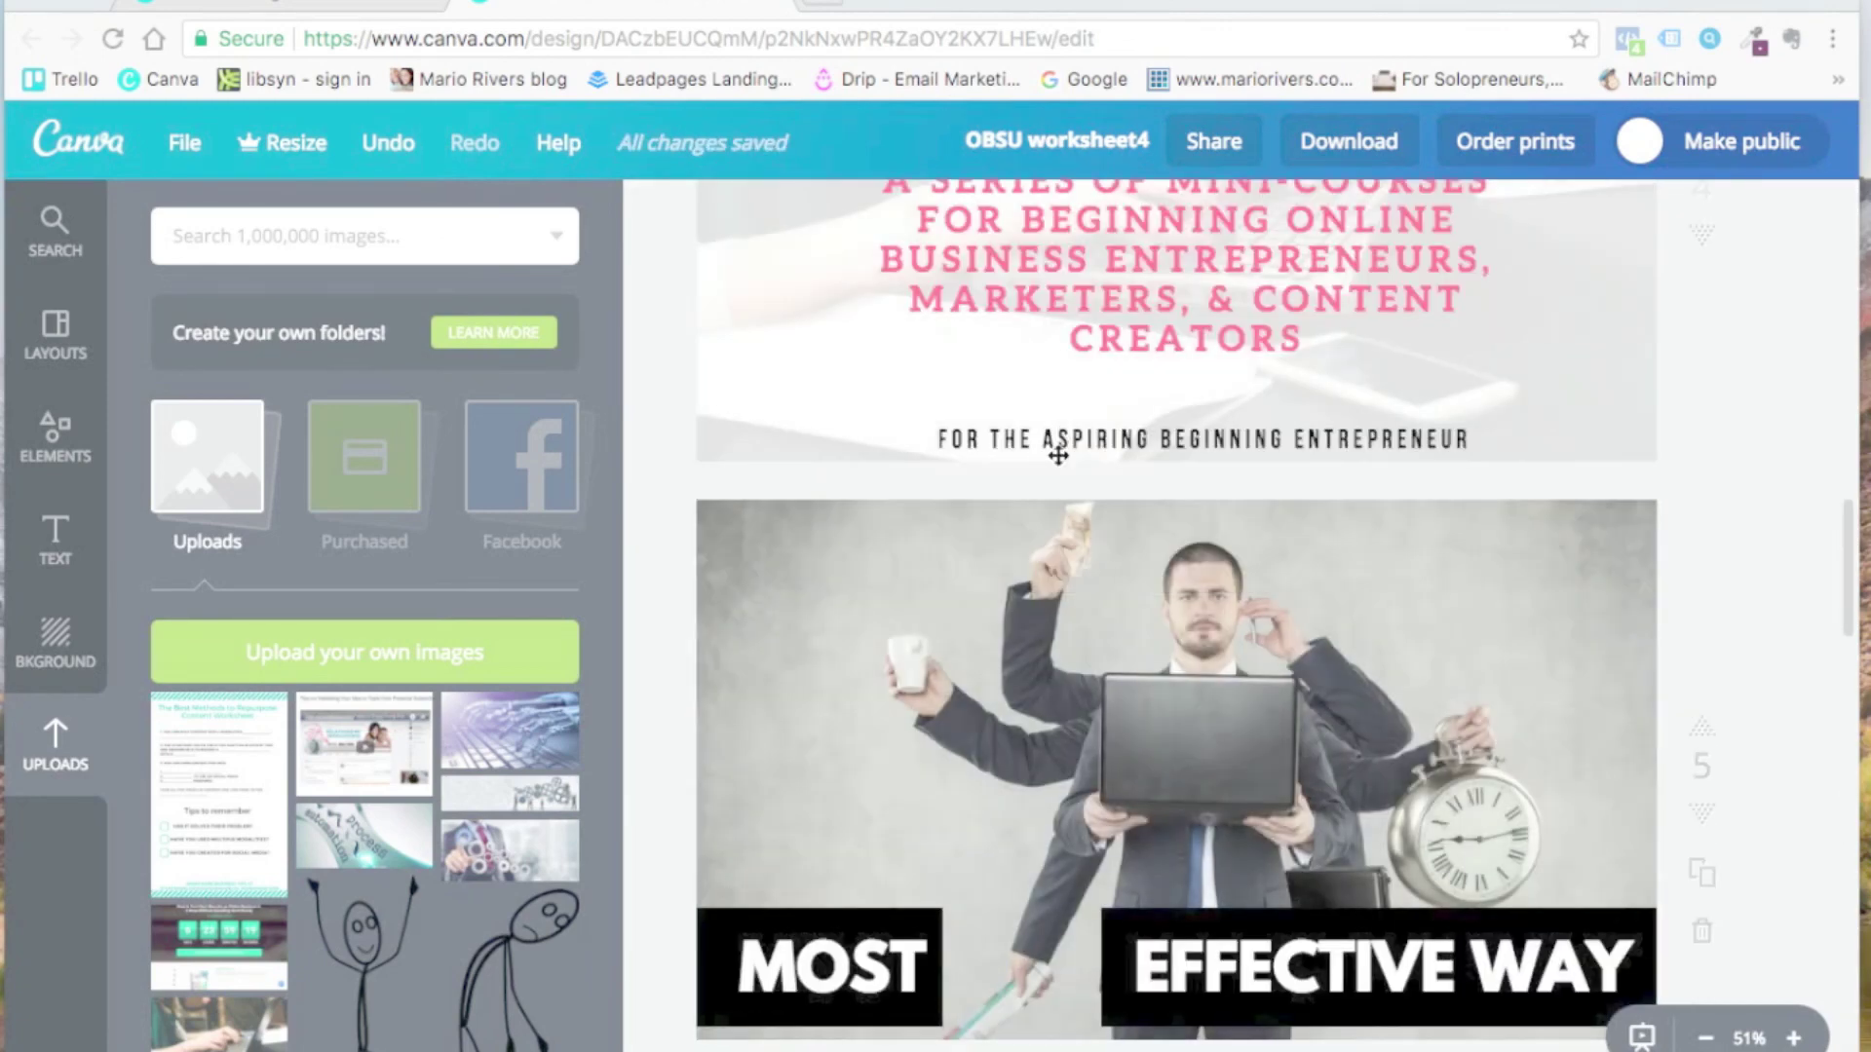
scroll(1058, 429, "up", 5)
scroll(1059, 455, "down", 20)
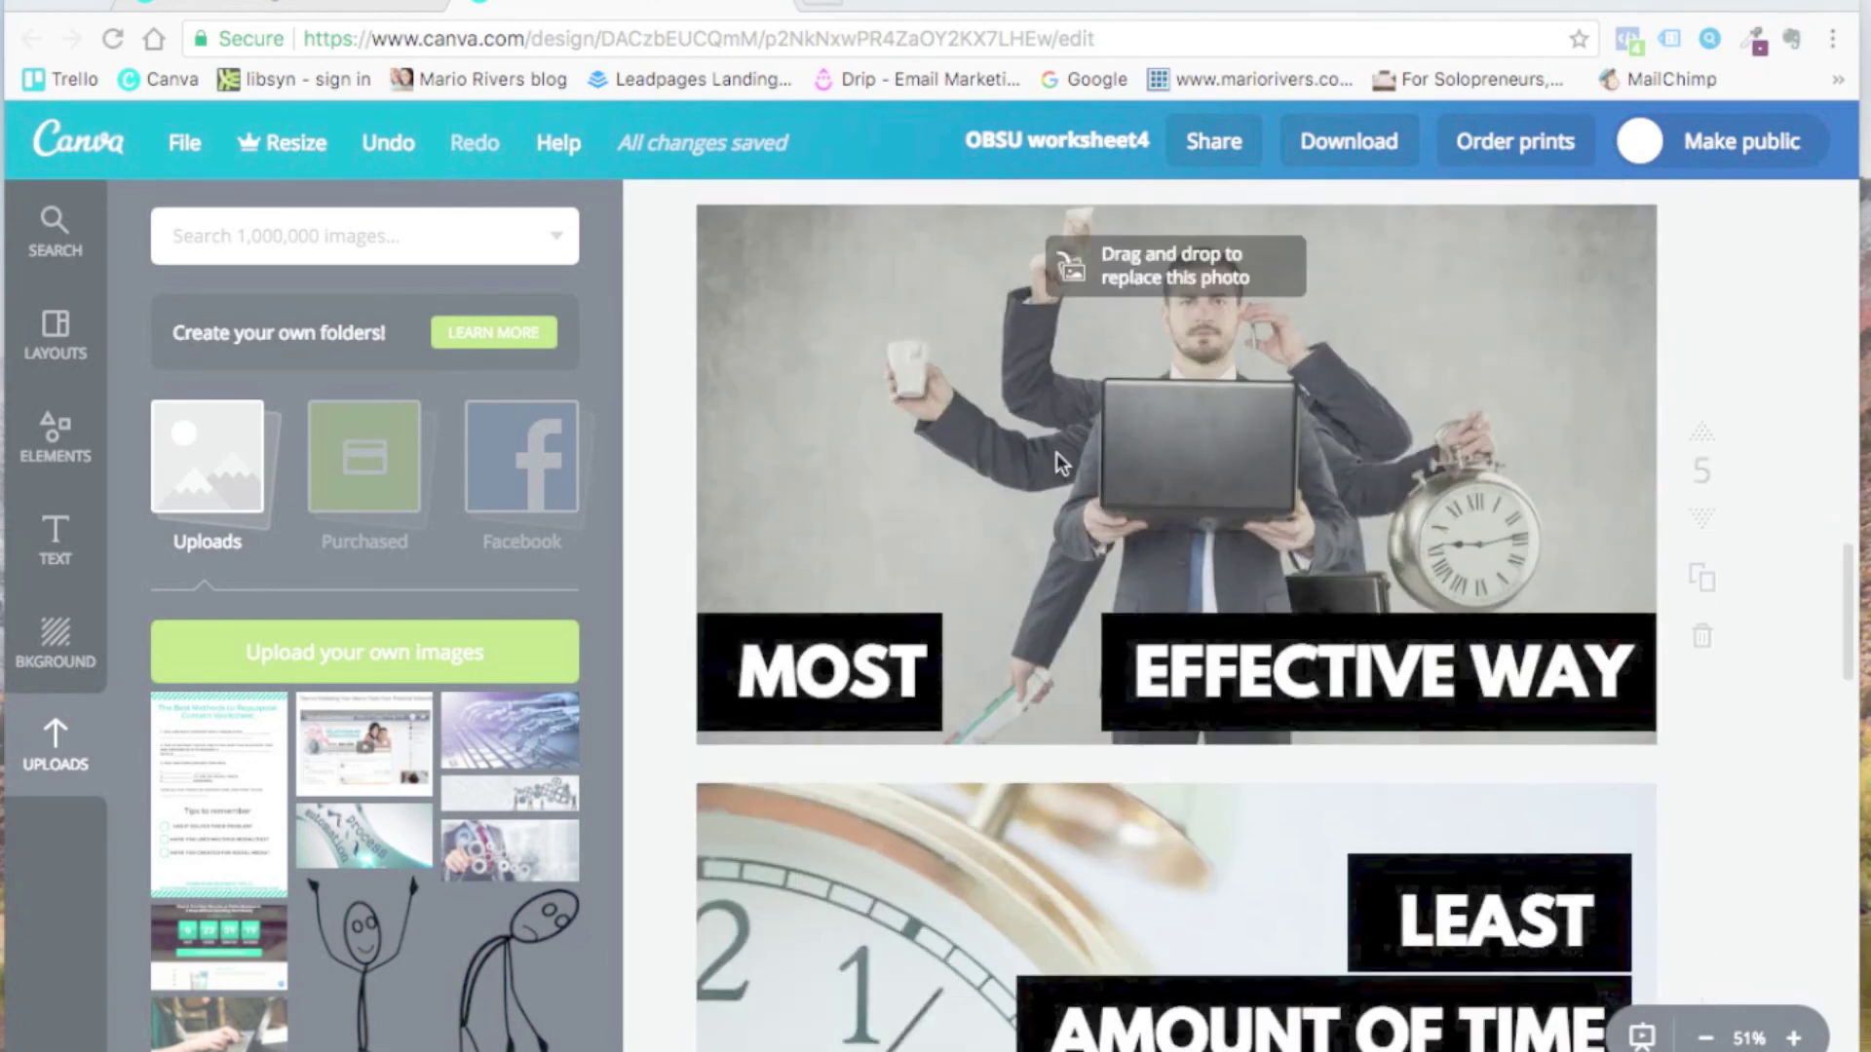
scroll(1056, 453, "down", 5)
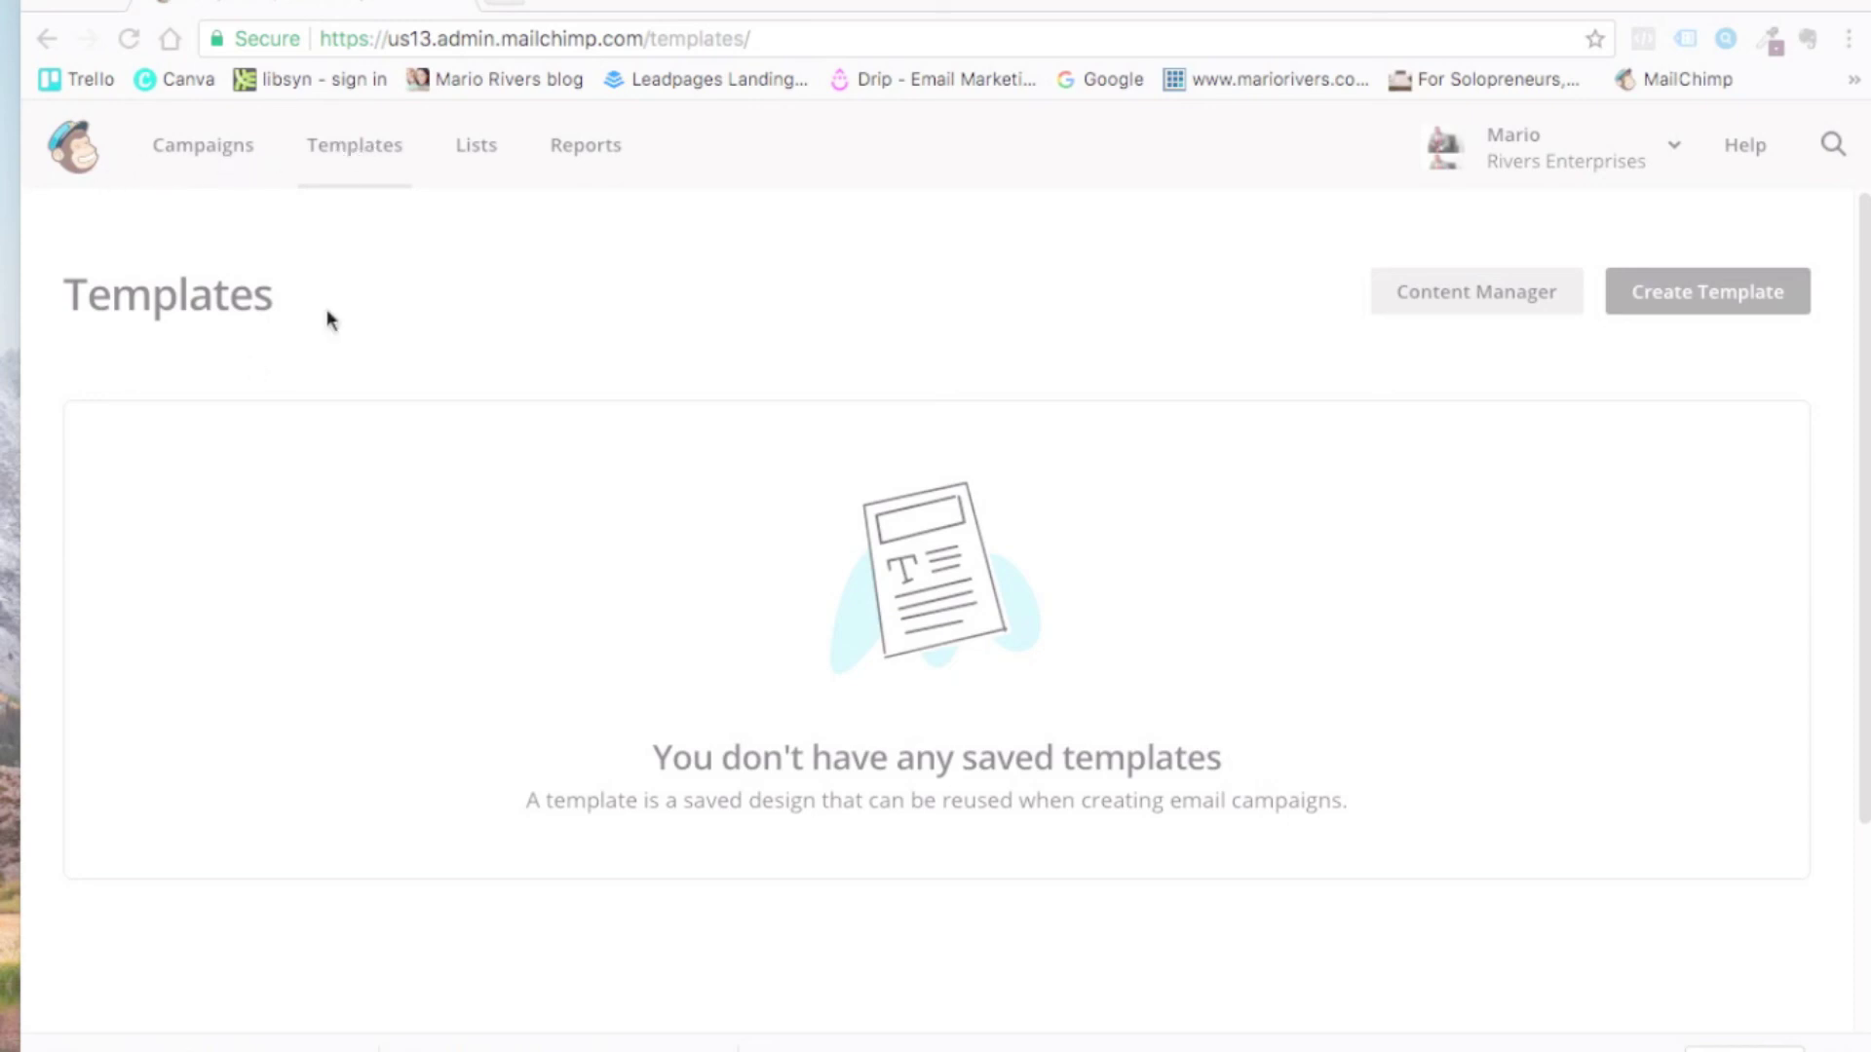
Step: Upload 'best methods worksheet NEW.pdf' from the computer into Mailchimp's Content Manager files
left_click(1436, 296)
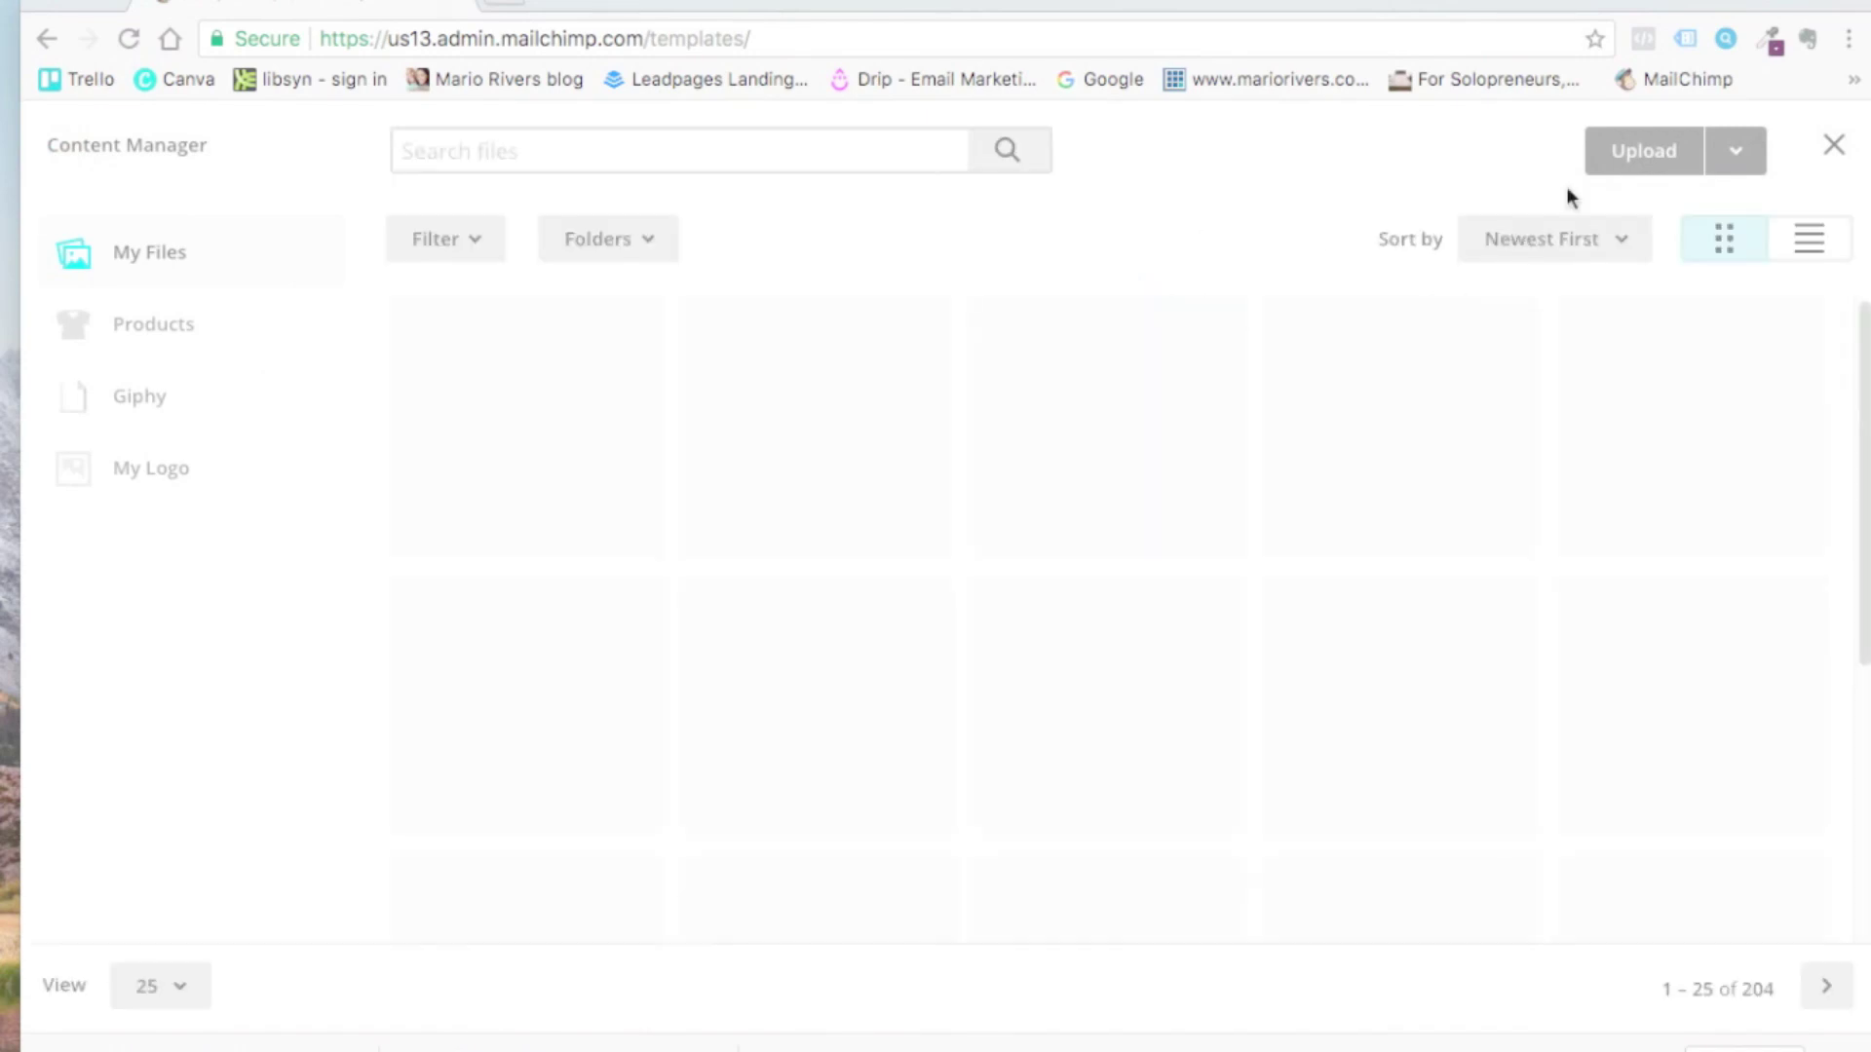
left_click(1642, 158)
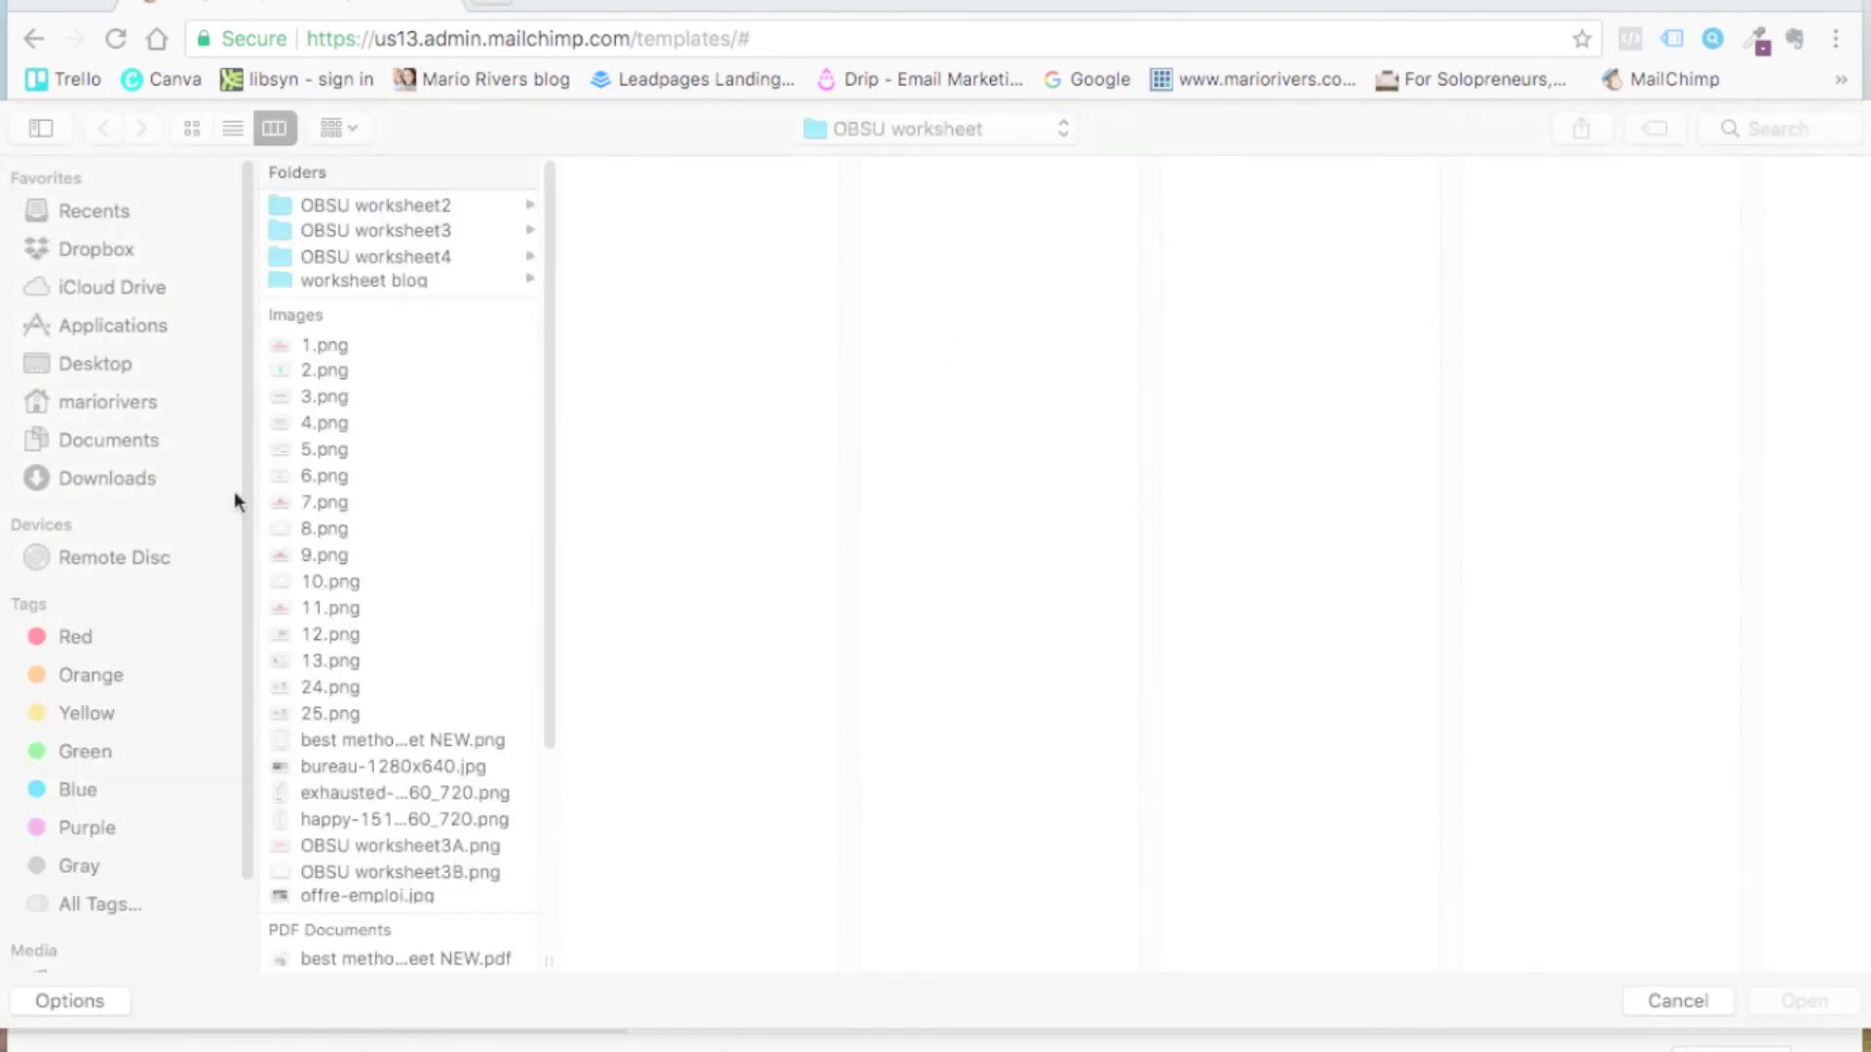
scroll(386, 614, "down", 5)
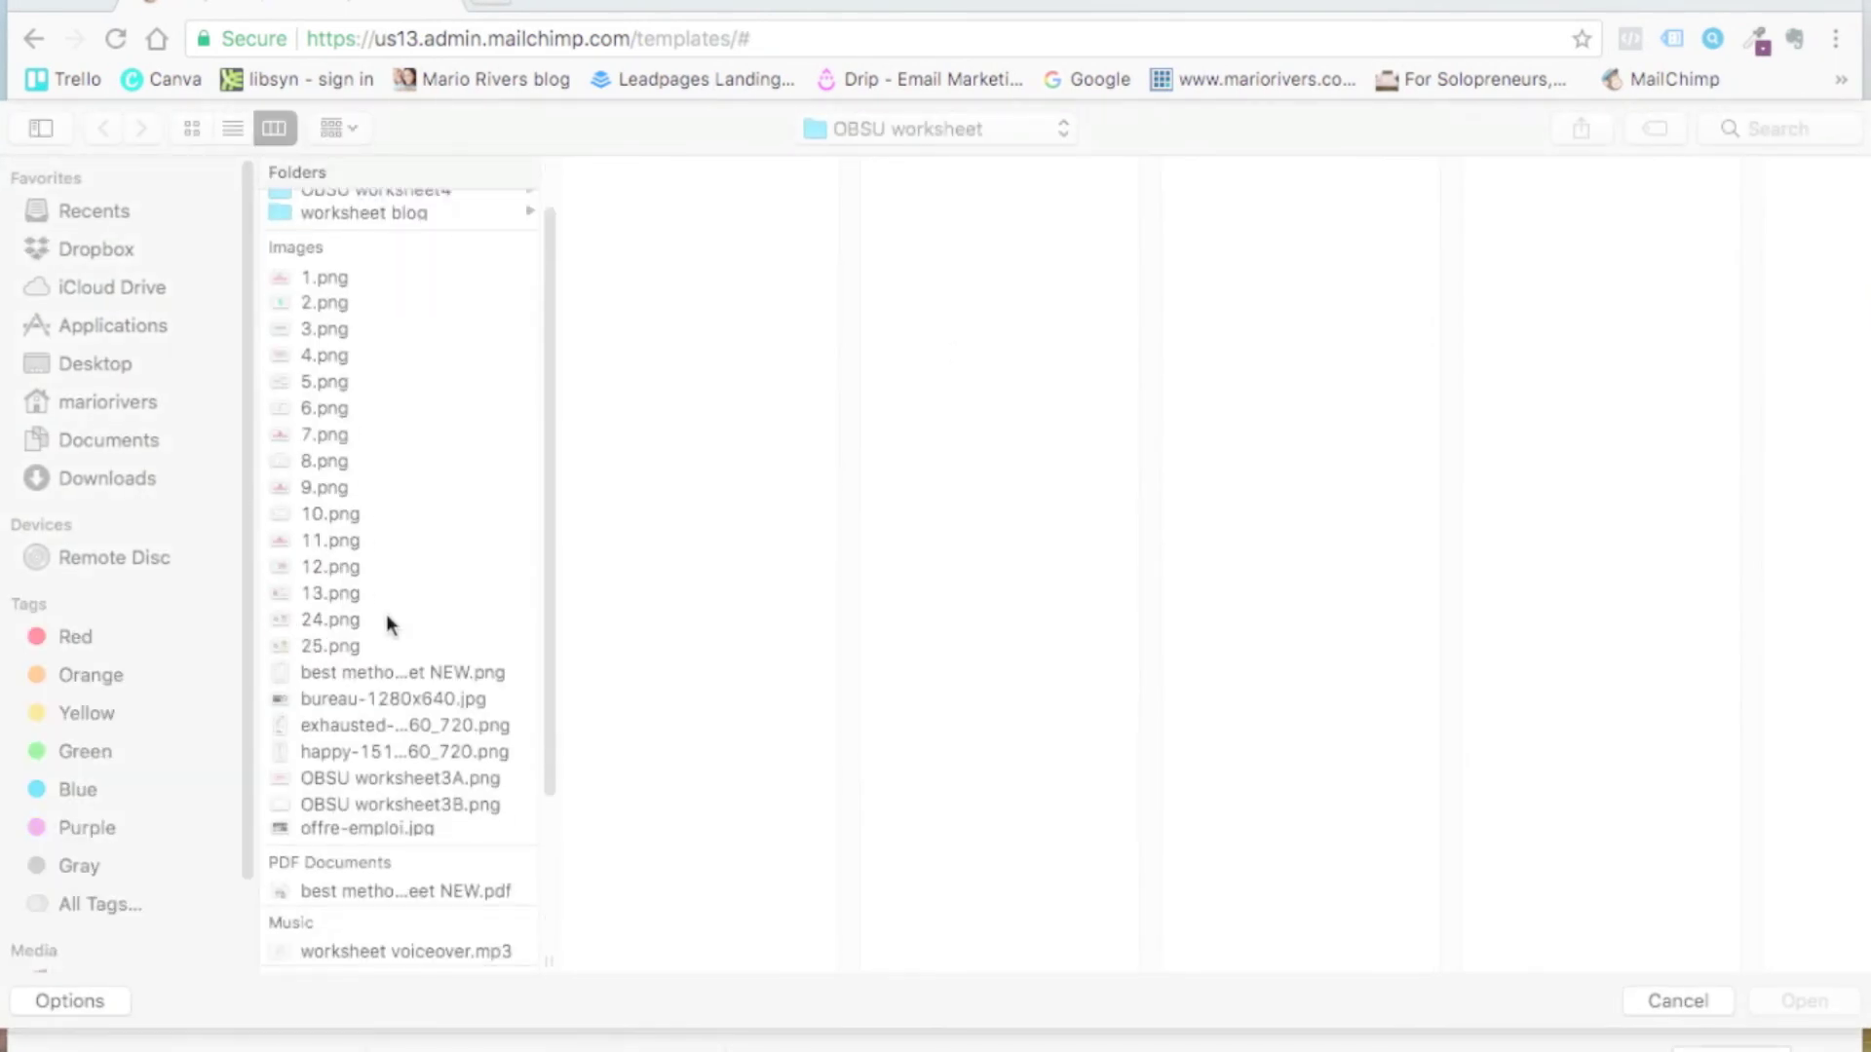
left_click(376, 578)
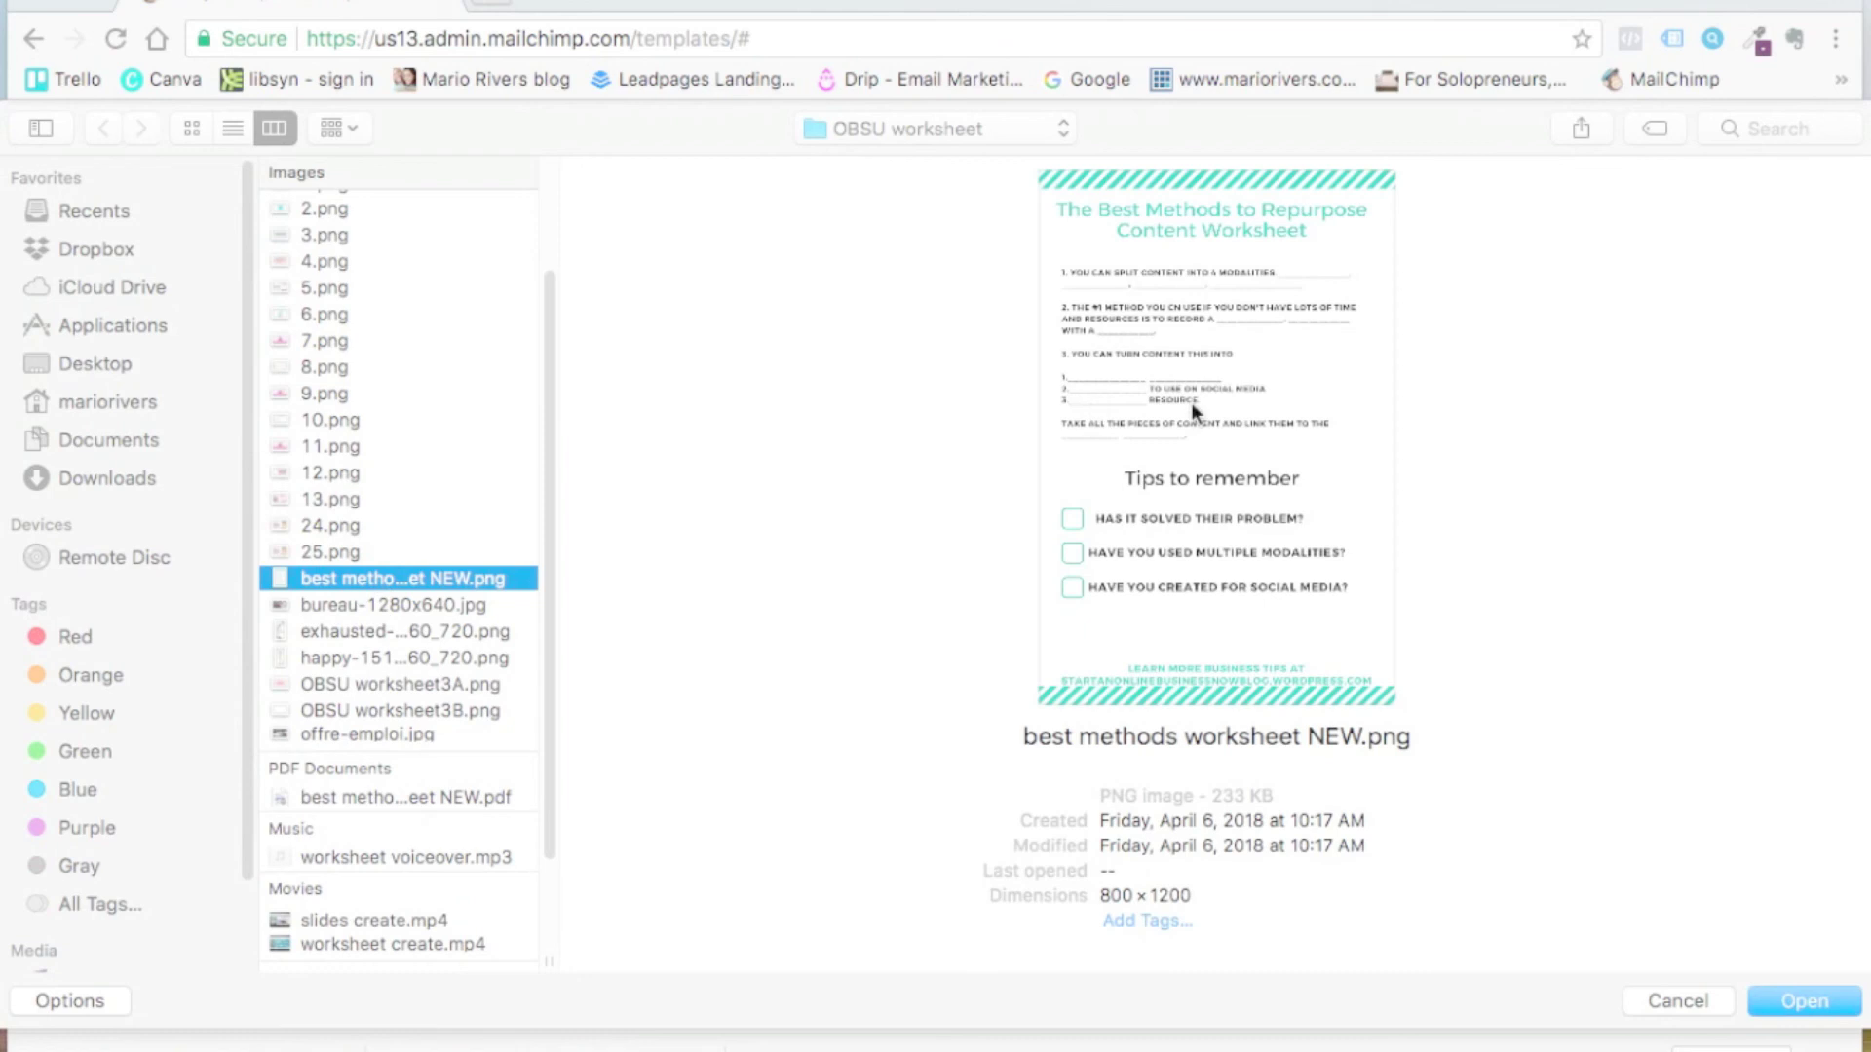
scroll(419, 587, "down", 3)
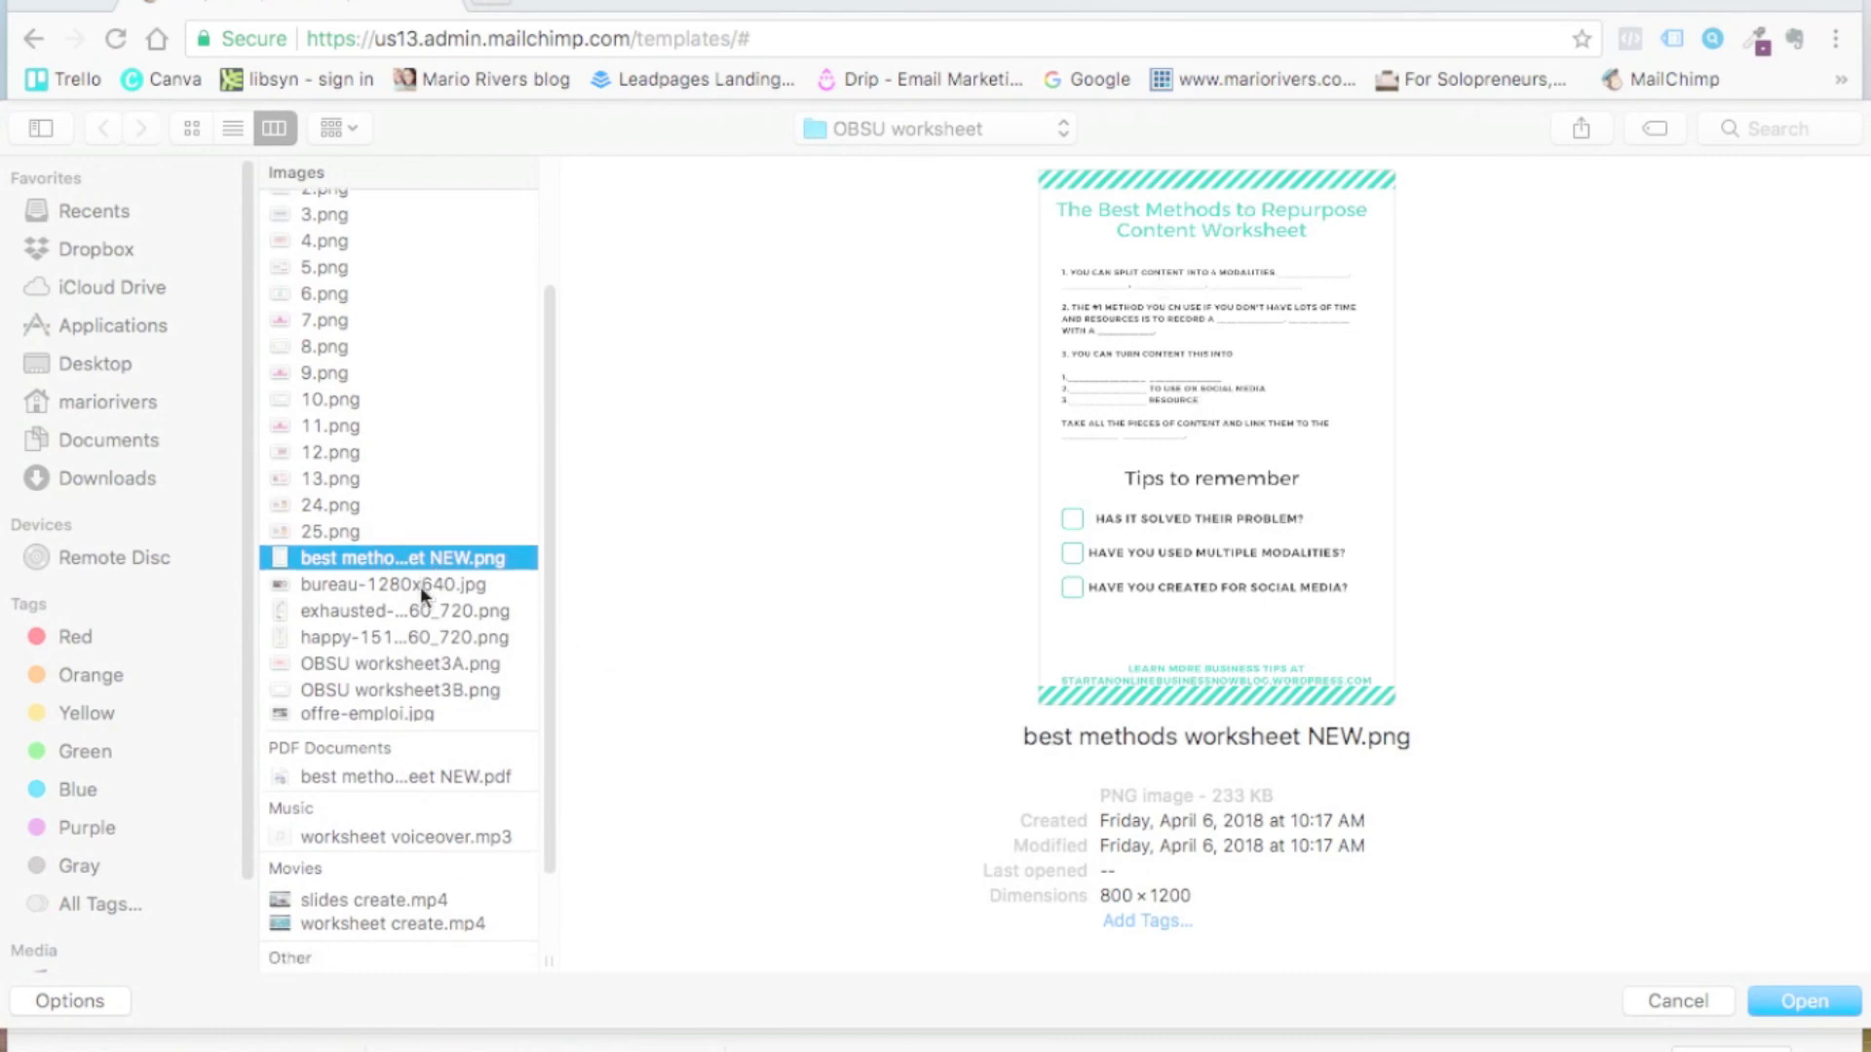
left_click(424, 705)
key("Return")
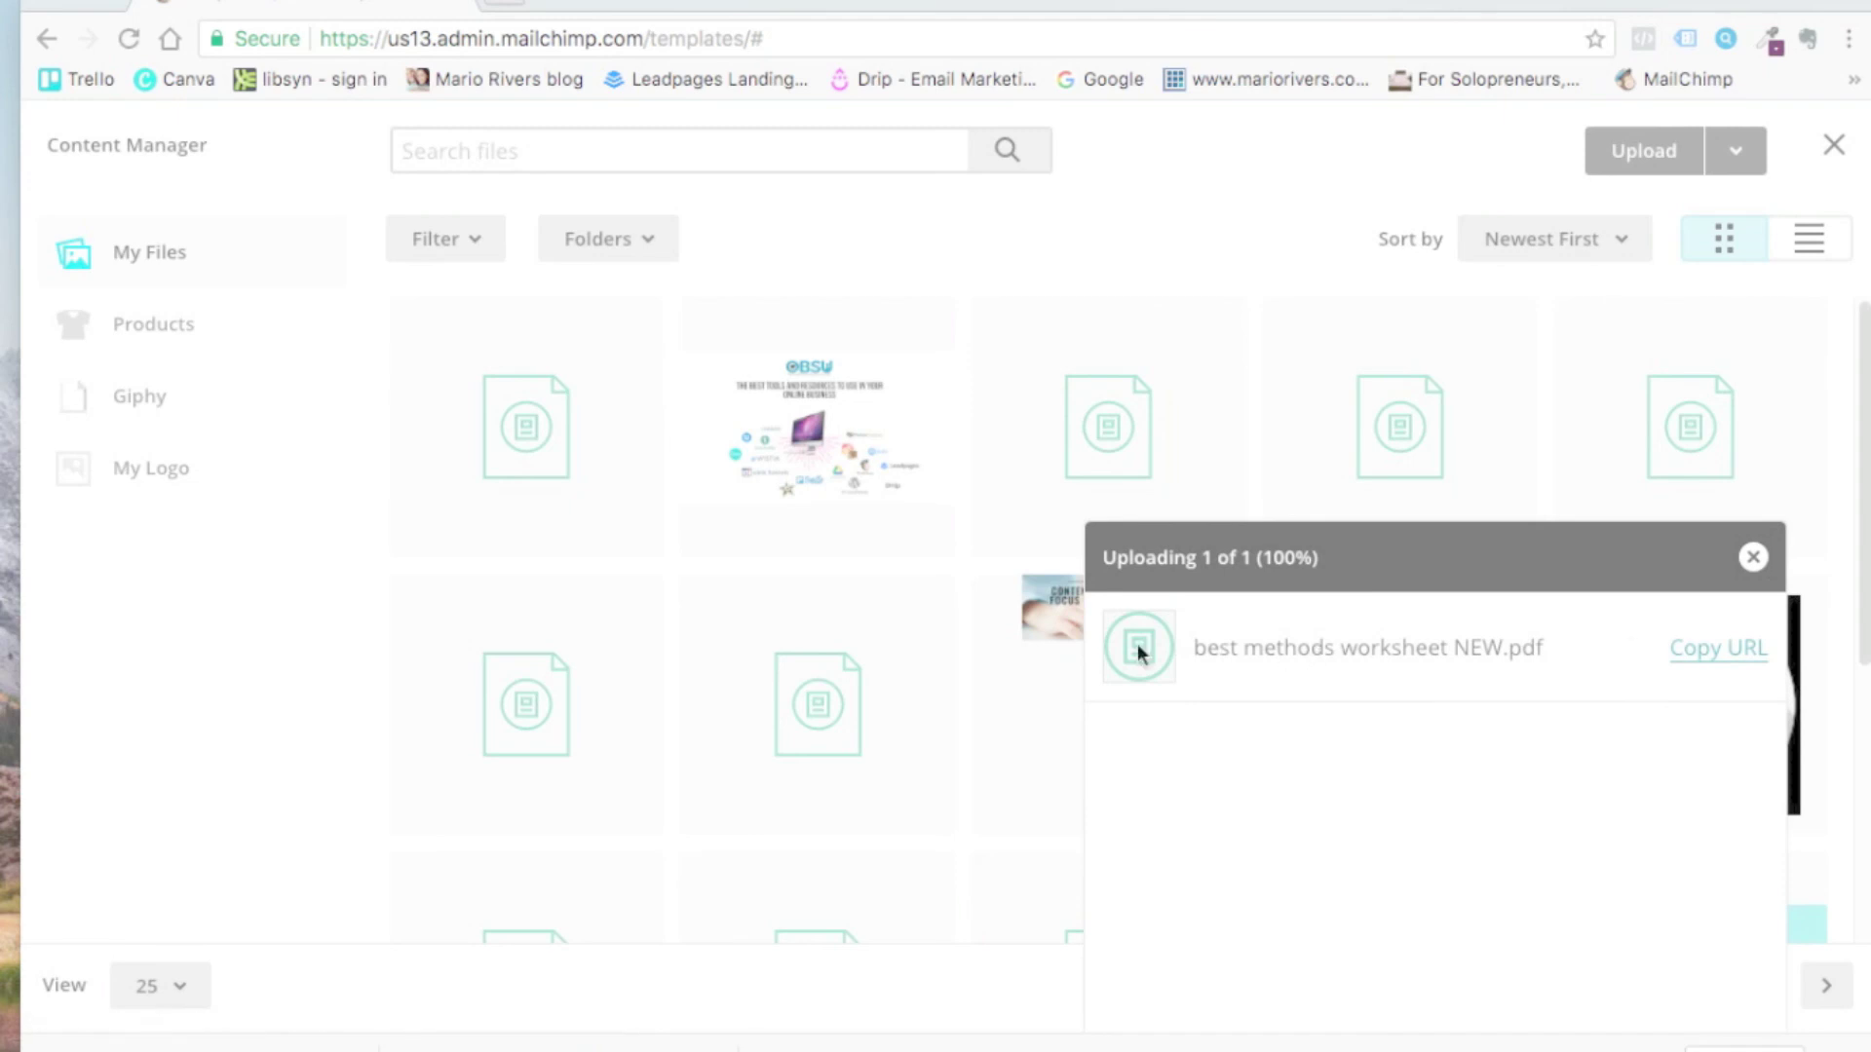
Step: Load the uploaded worksheet PDF's copied URL in a new tab and scroll through it
left_click(1718, 651)
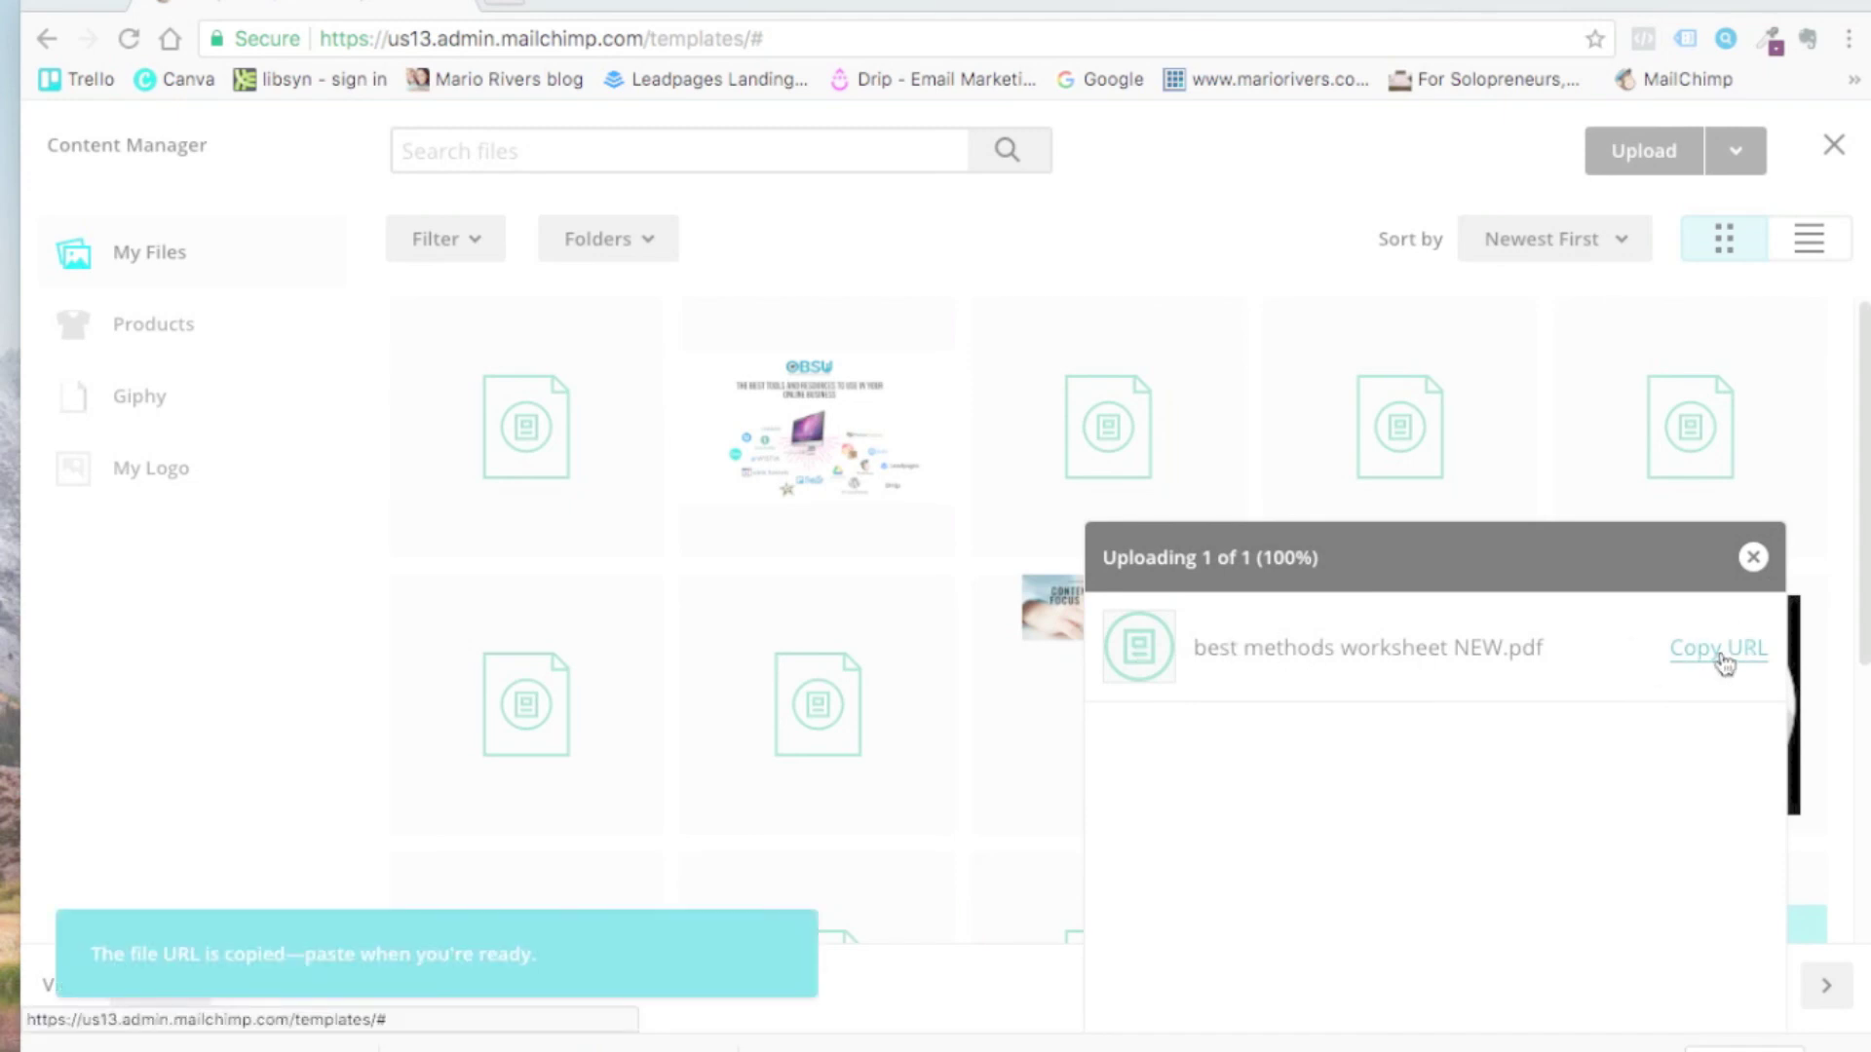
left_click(499, 6)
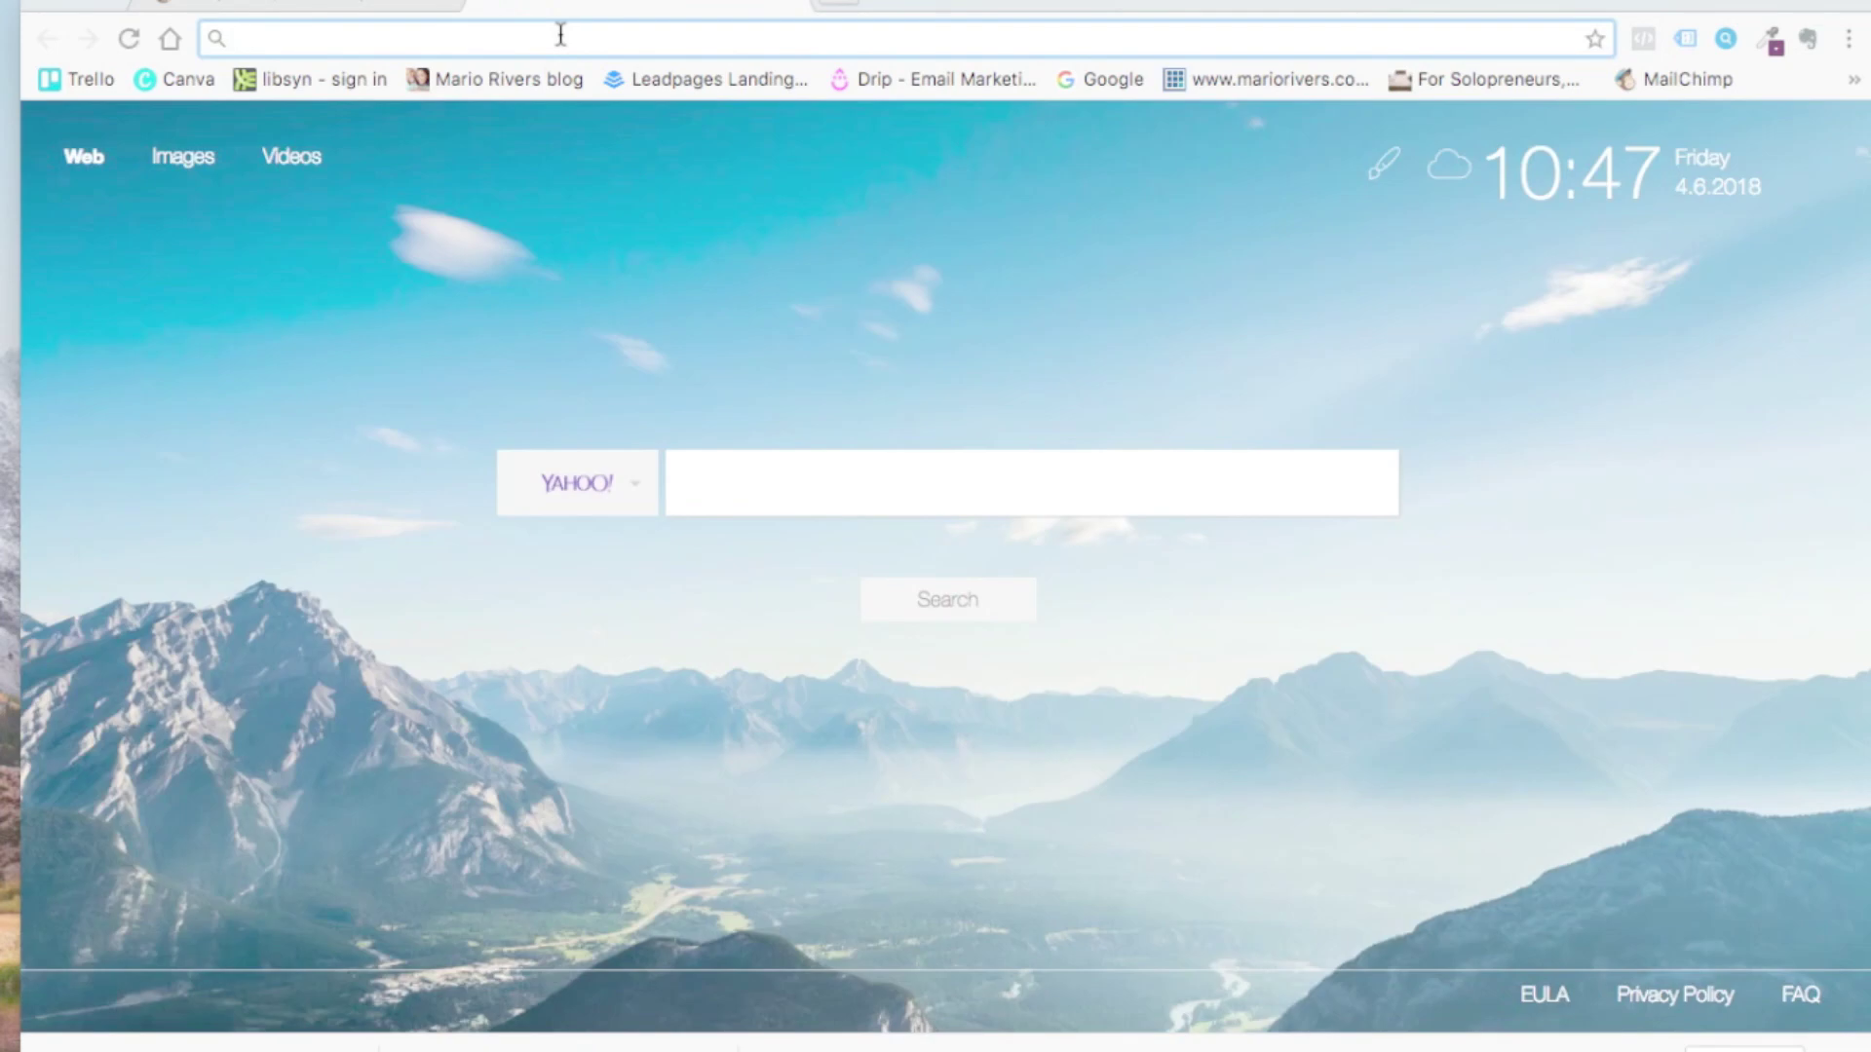
key("super+v")
key("Return")
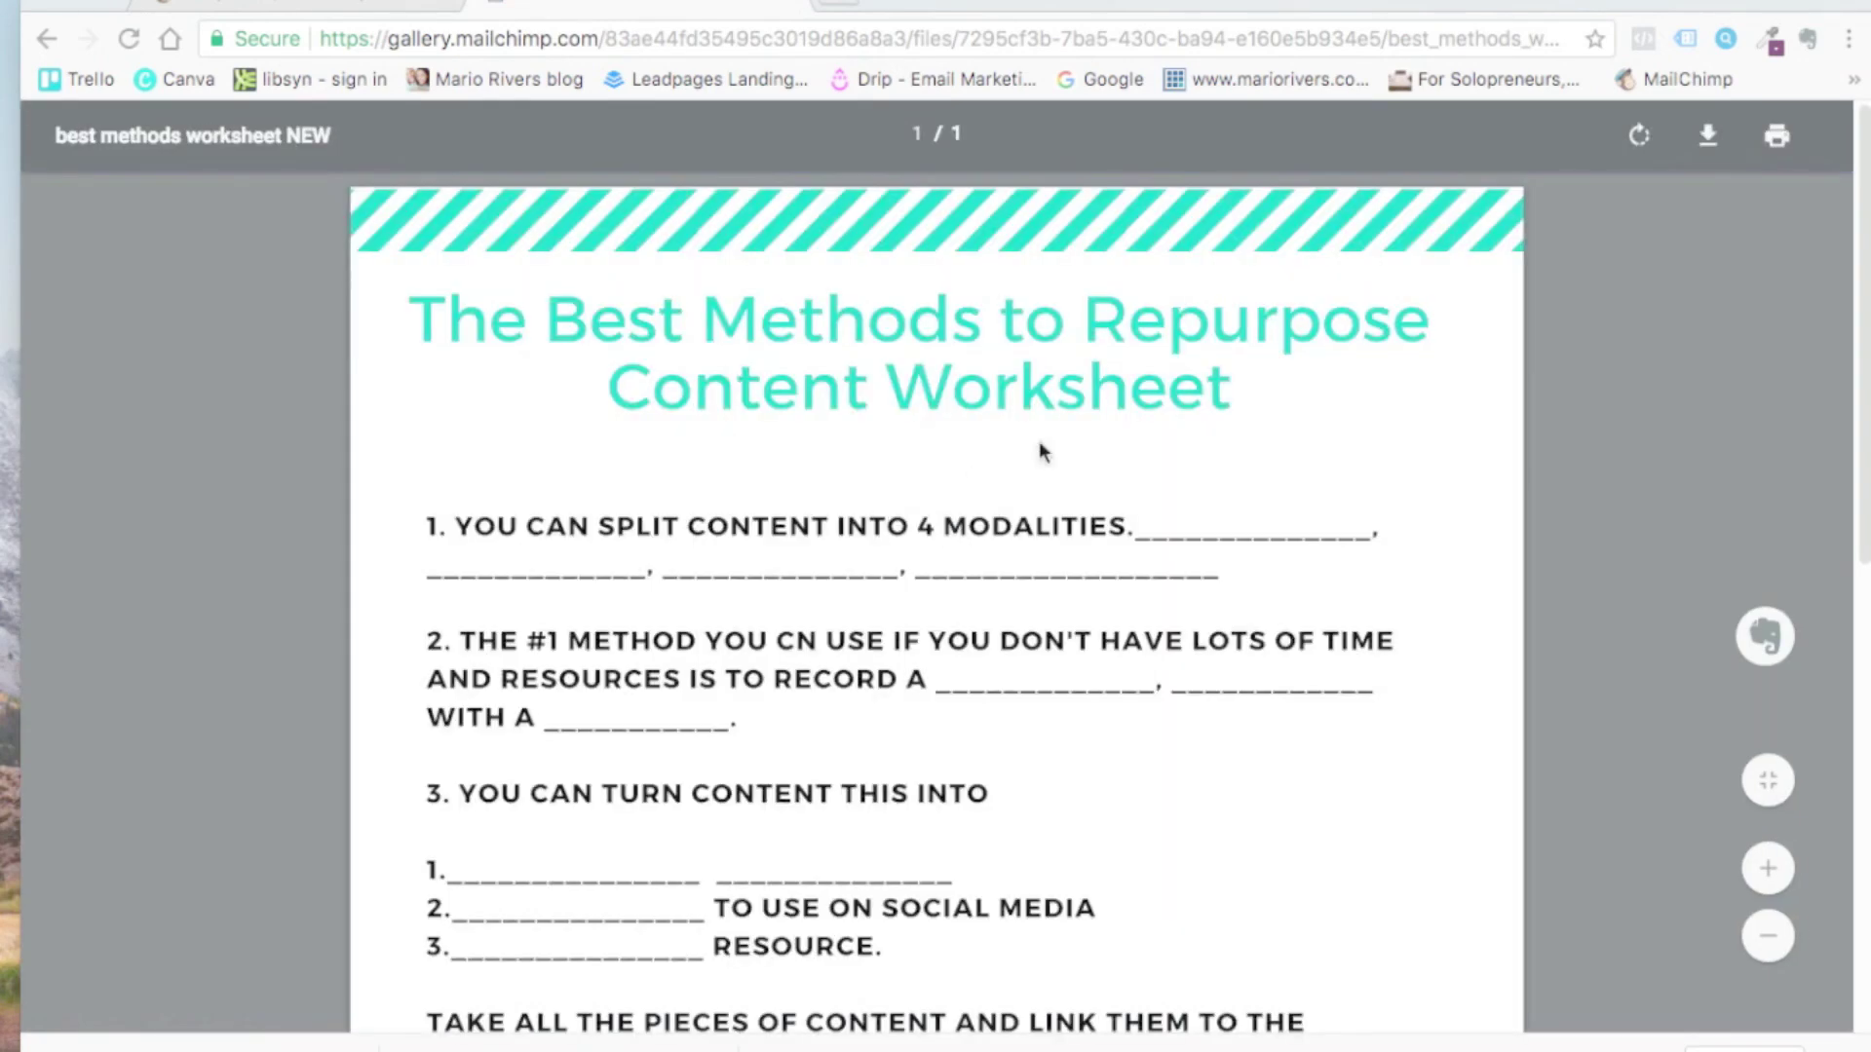
scroll(1003, 456, "down", 8)
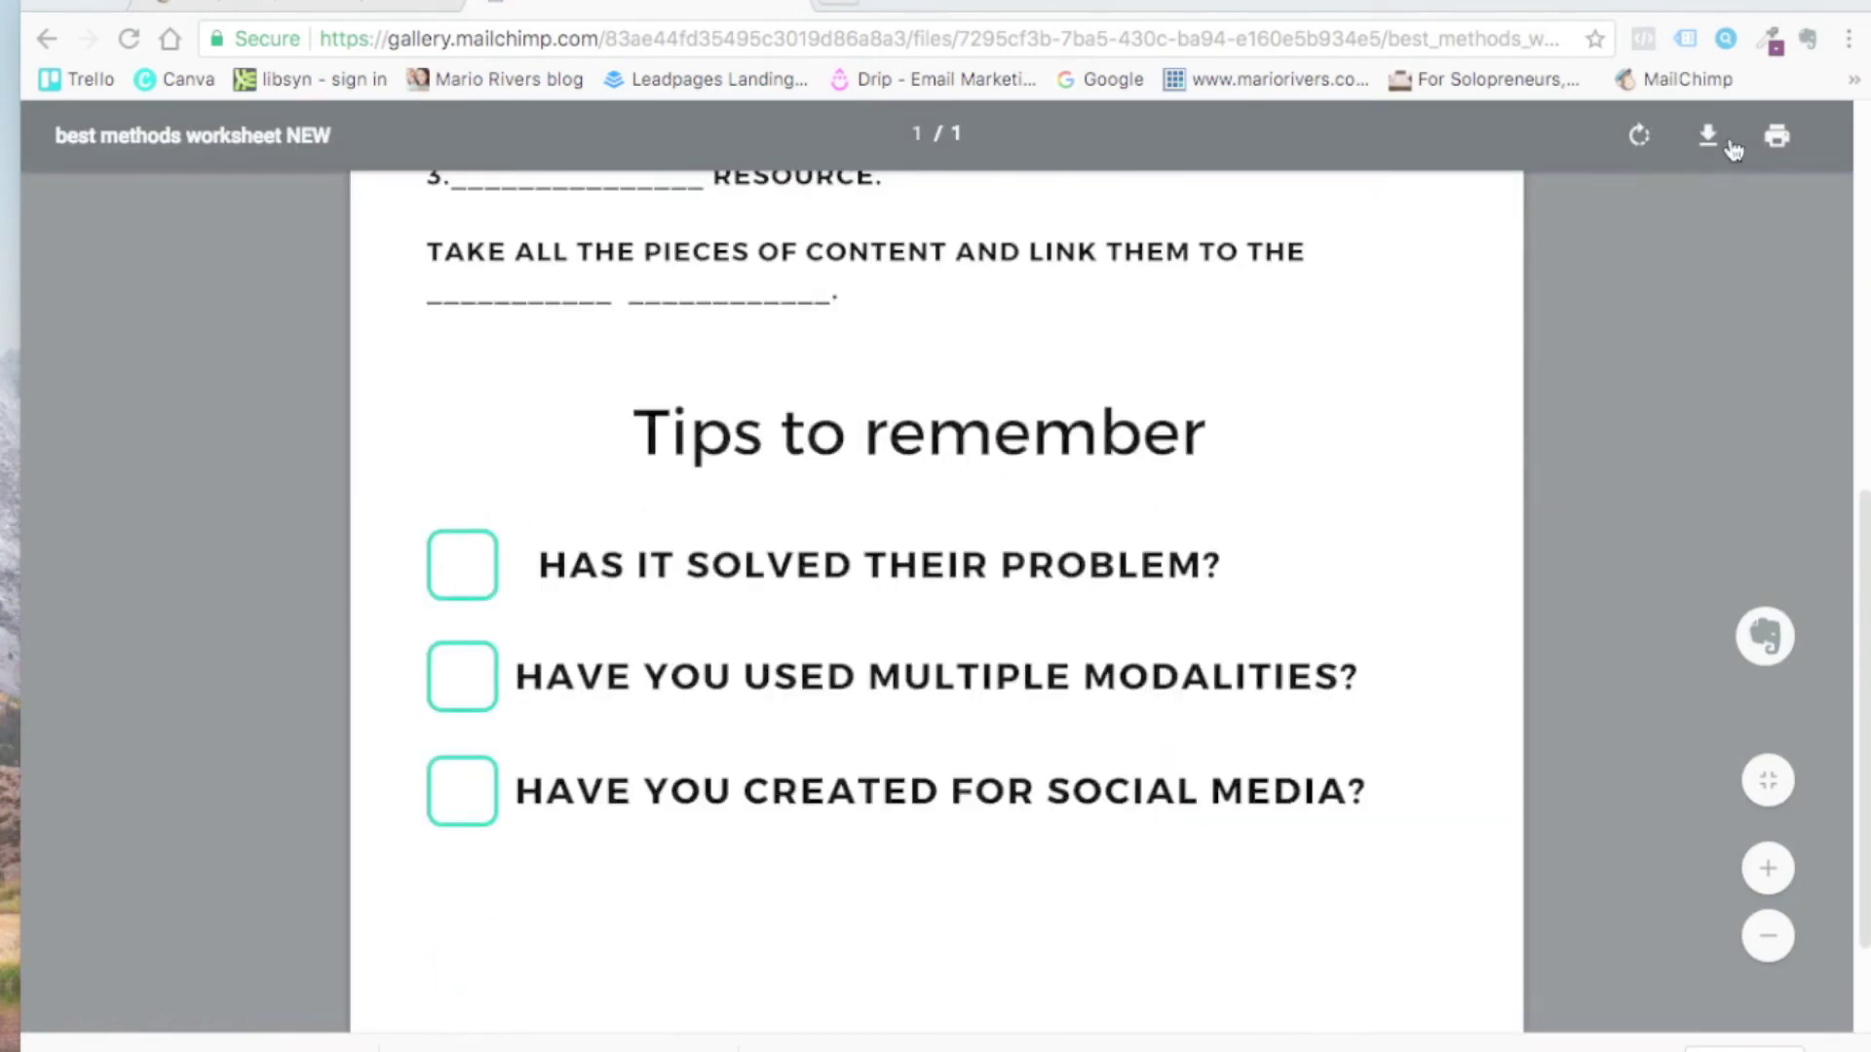
scroll(889, 759, "down", 2)
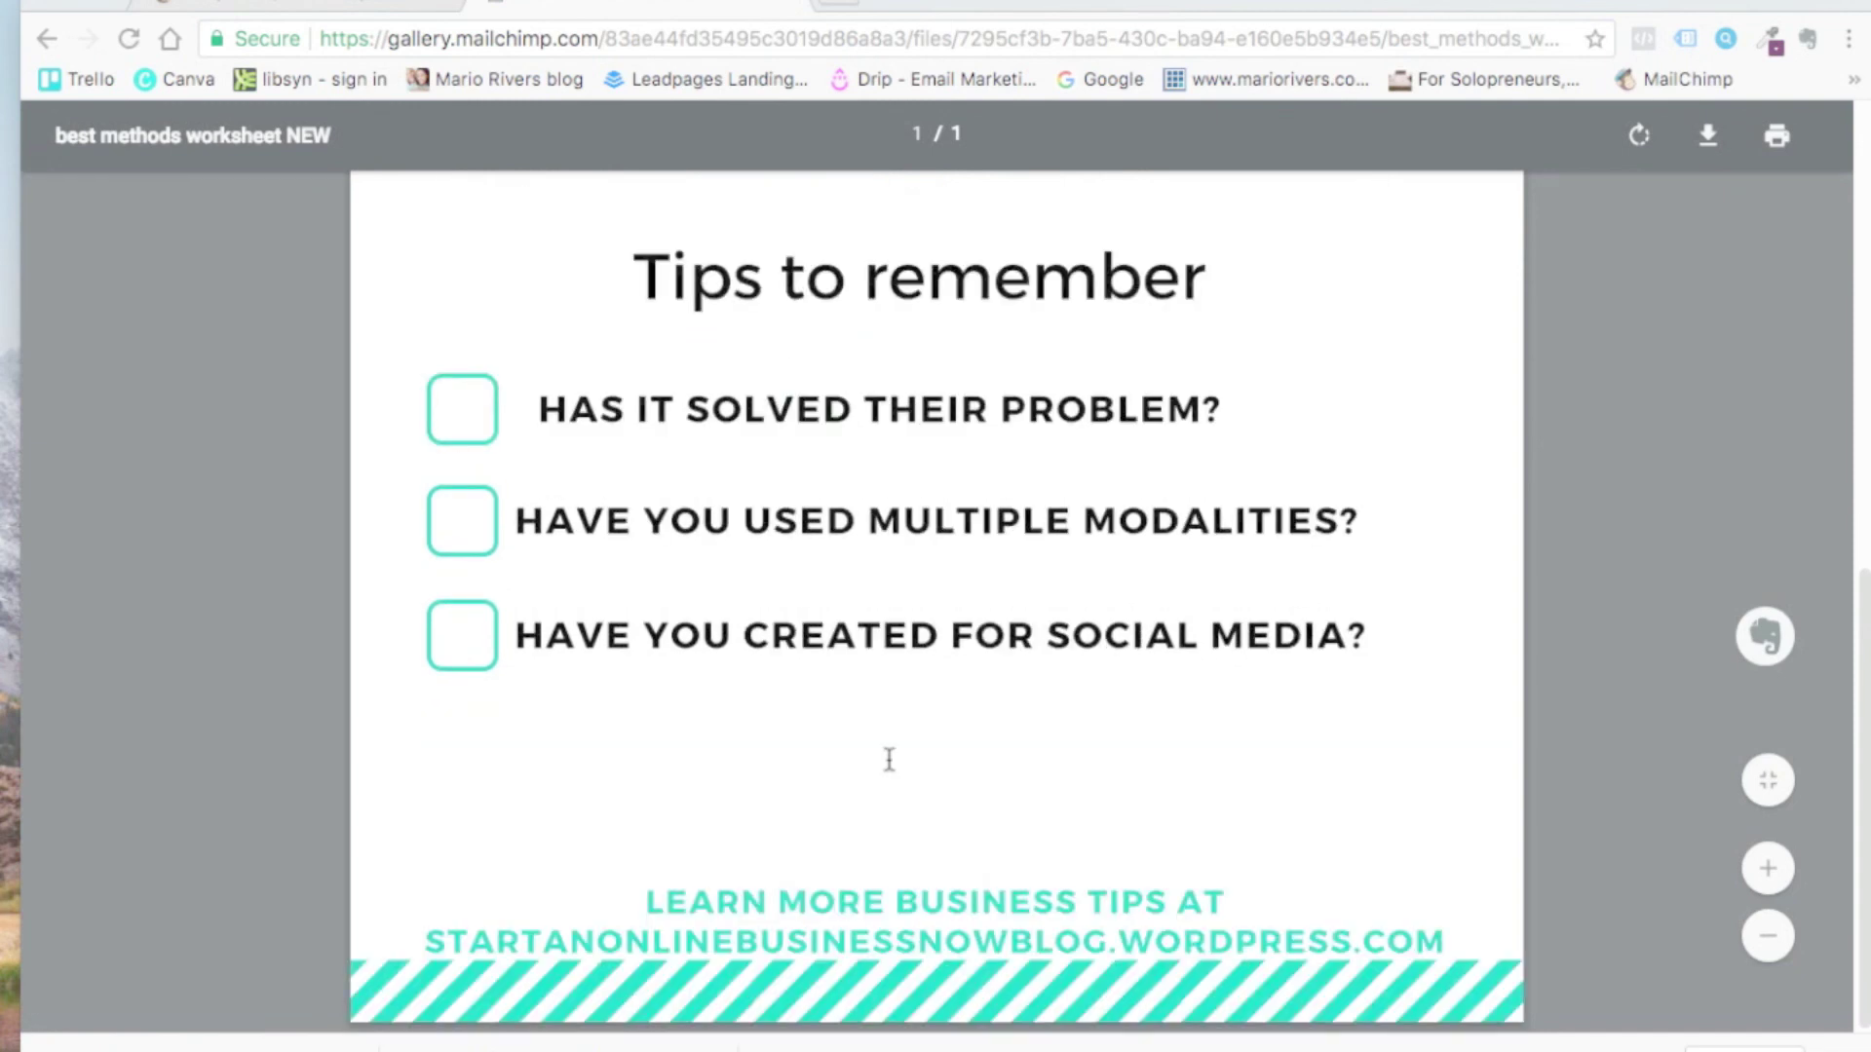